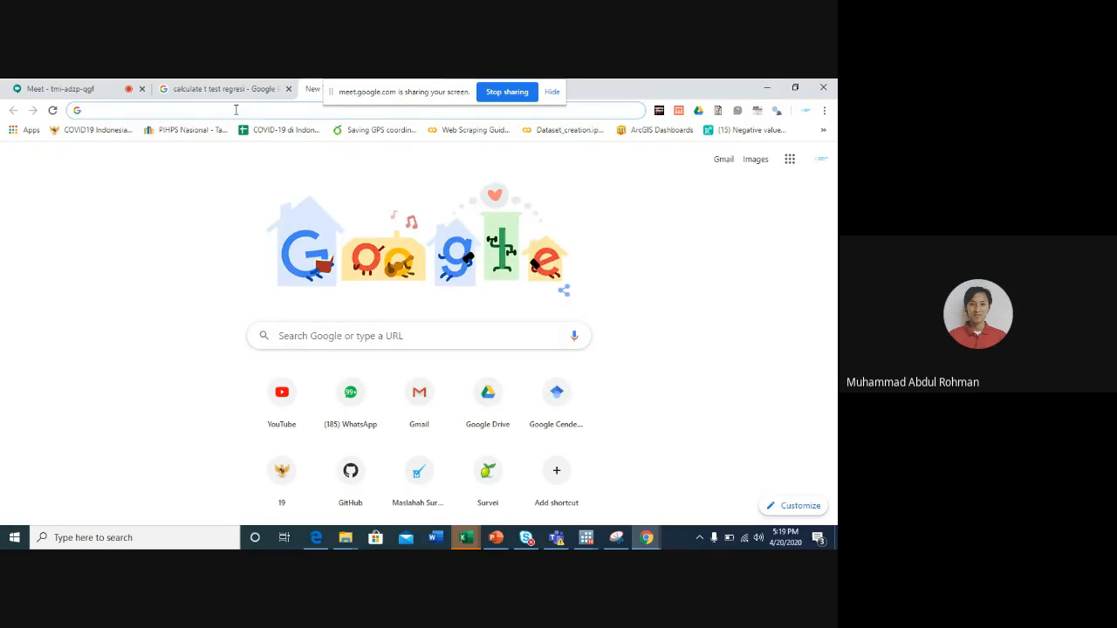
- Load kitabisa.com/campaign/indonesialawancorona and show the campaign's full list of fundraisers
type("kitabisa.com/campaign/indonesialawancorona")
key("Return")
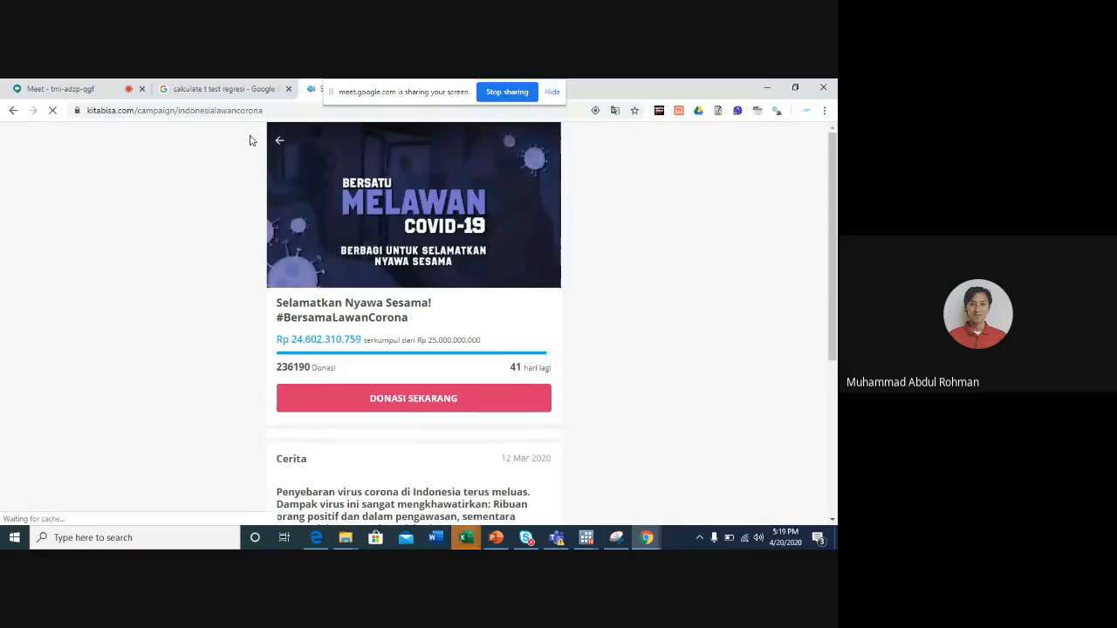
scroll(375, 330, "down", 5)
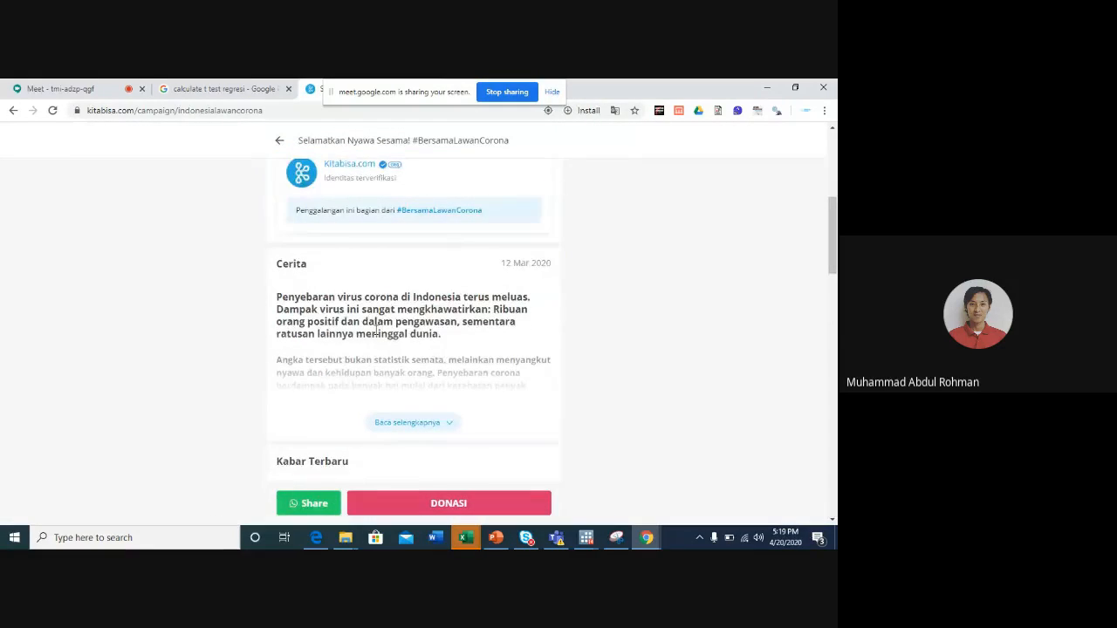
scroll(375, 330, "down", 1)
scroll(375, 334, "down", 4)
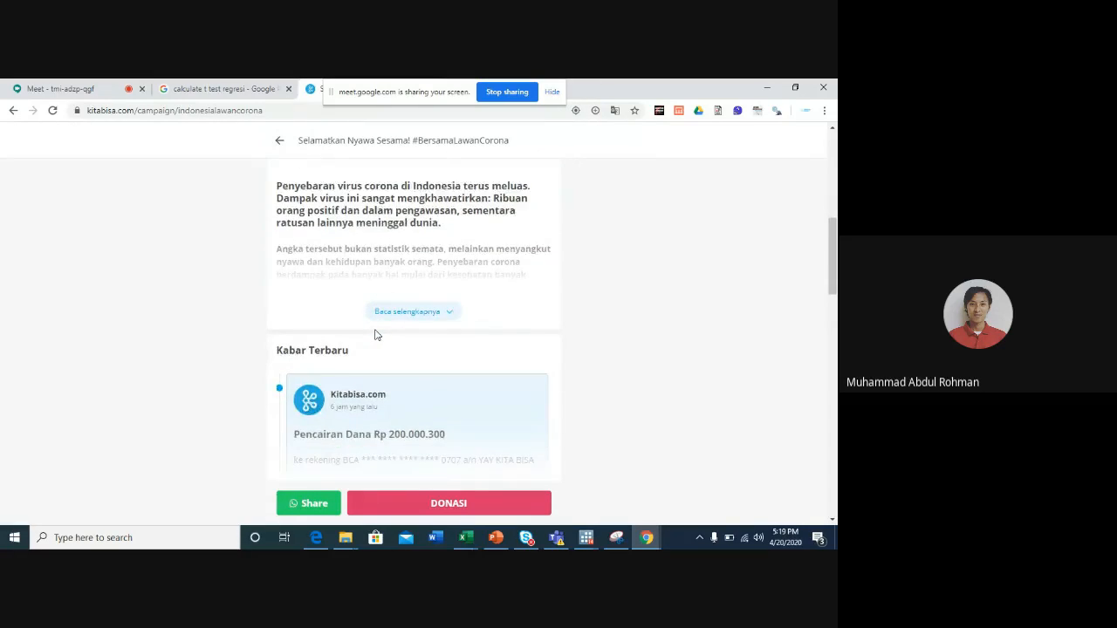
scroll(376, 334, "down", 1)
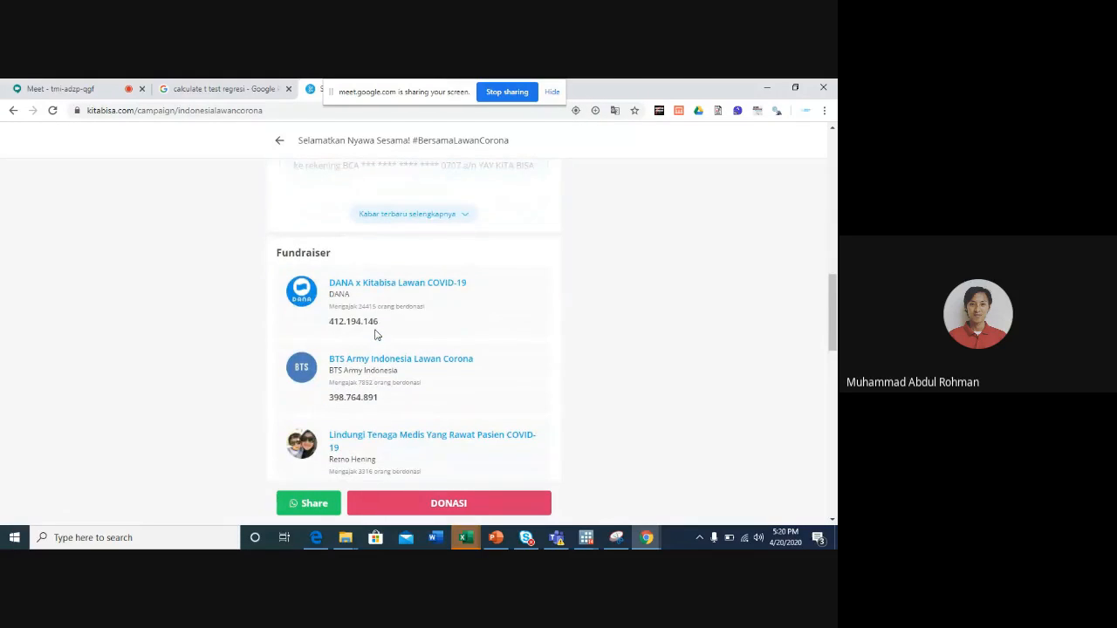
scroll(375, 334, "down", 1)
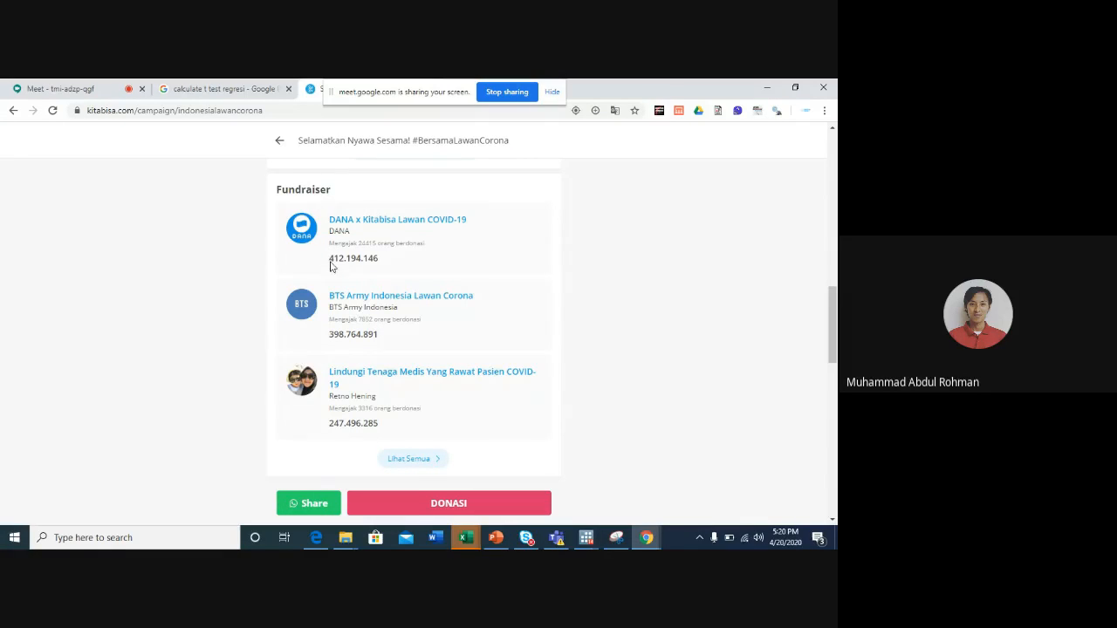
scroll(365, 270, "down", 1)
left_click(410, 377)
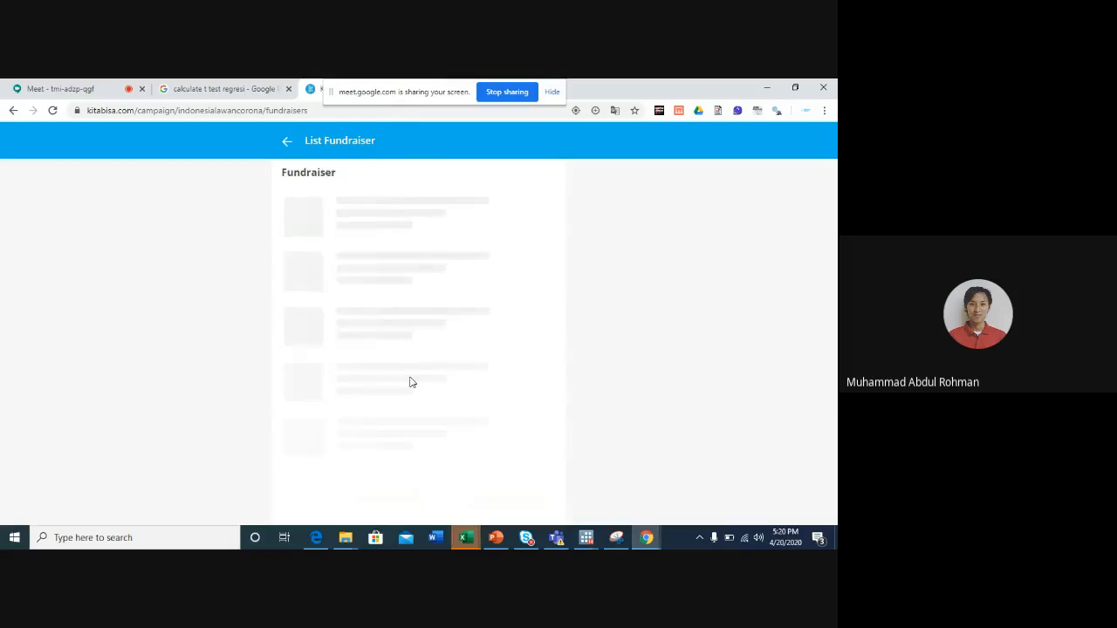
- Look through the fundraiser list, examining the campaign titles, organisers and amounts raised
scroll(254, 282, "down", 1)
scroll(254, 282, "down", 2)
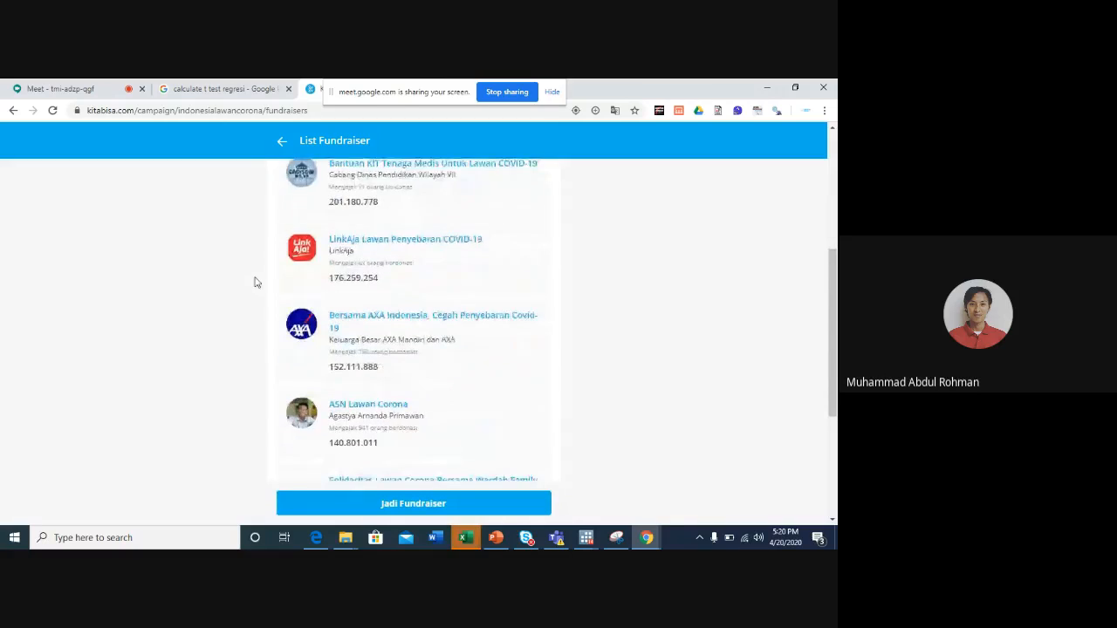
scroll(255, 282, "up", 3)
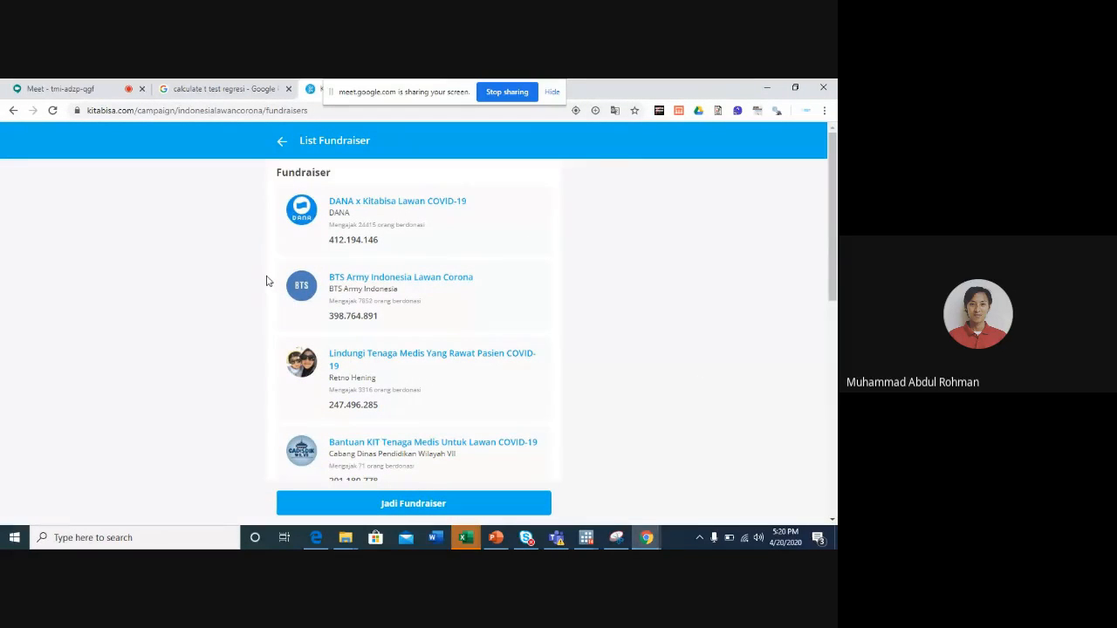
scroll(268, 269, "down", 6)
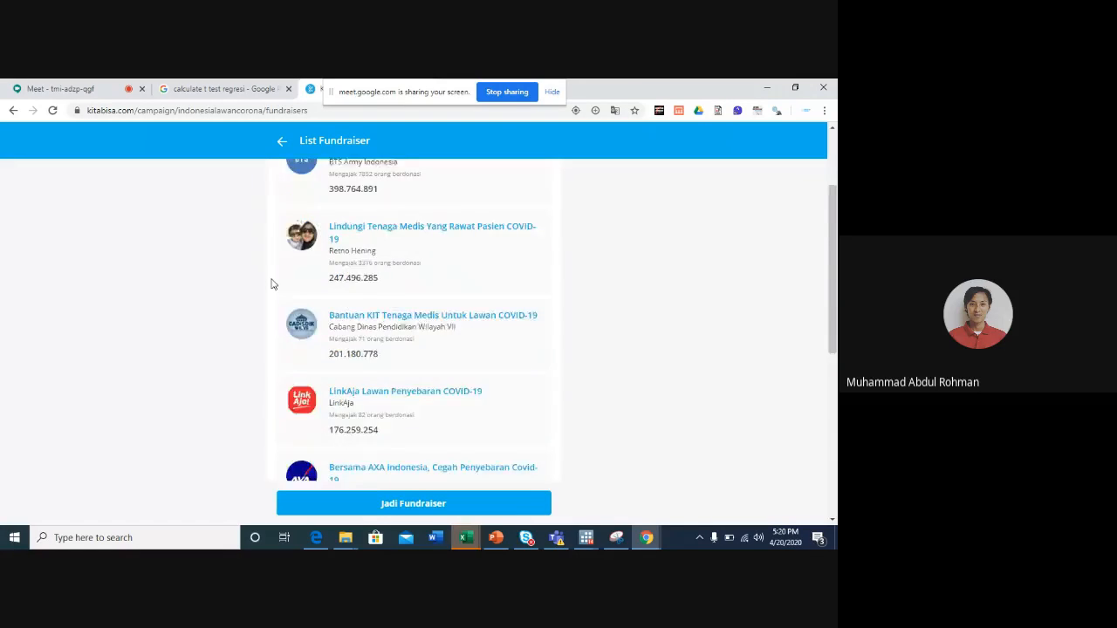
scroll(272, 284, "down", 15)
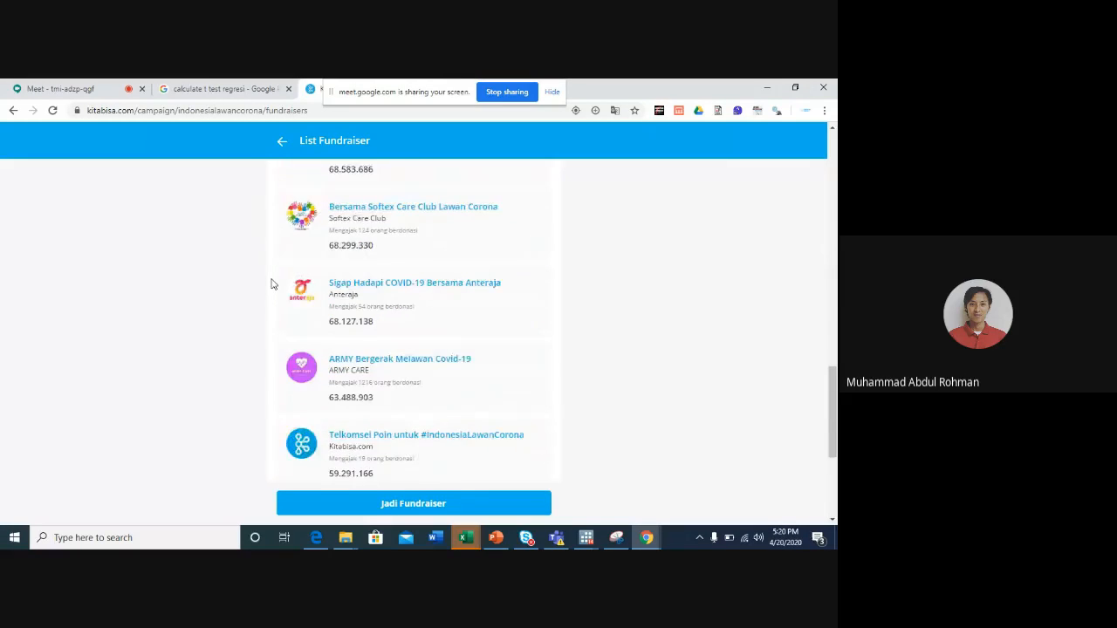
scroll(271, 283, "up", 15)
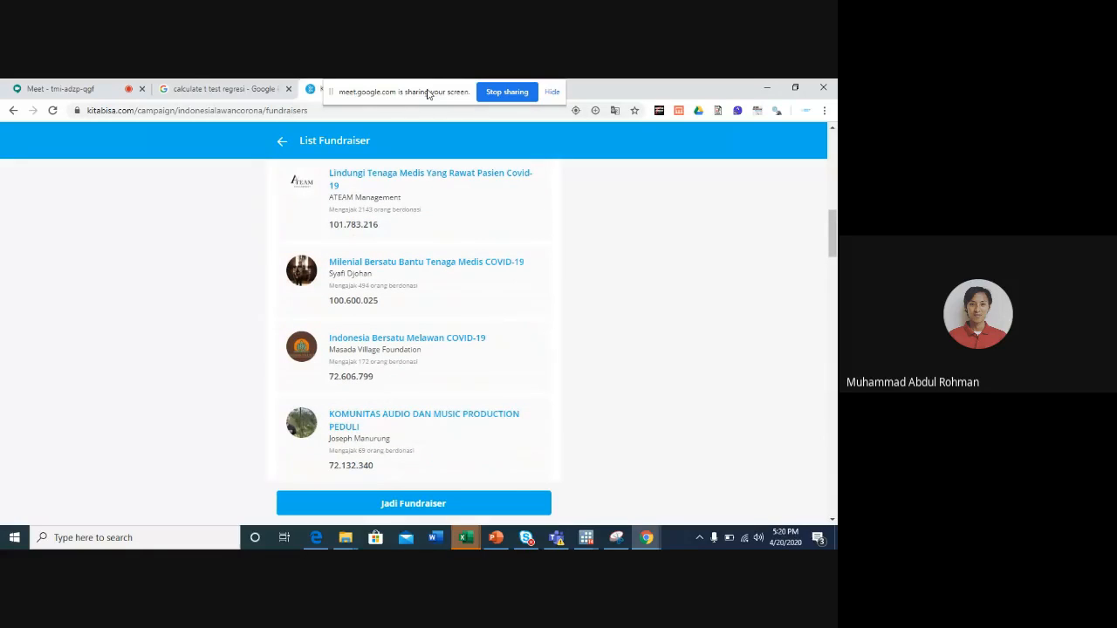
- Open Google Drive in a new browser tab, moving the screen-sharing notice away from the tabs
left_click_drag(434, 94, 635, 93)
left_click(459, 90)
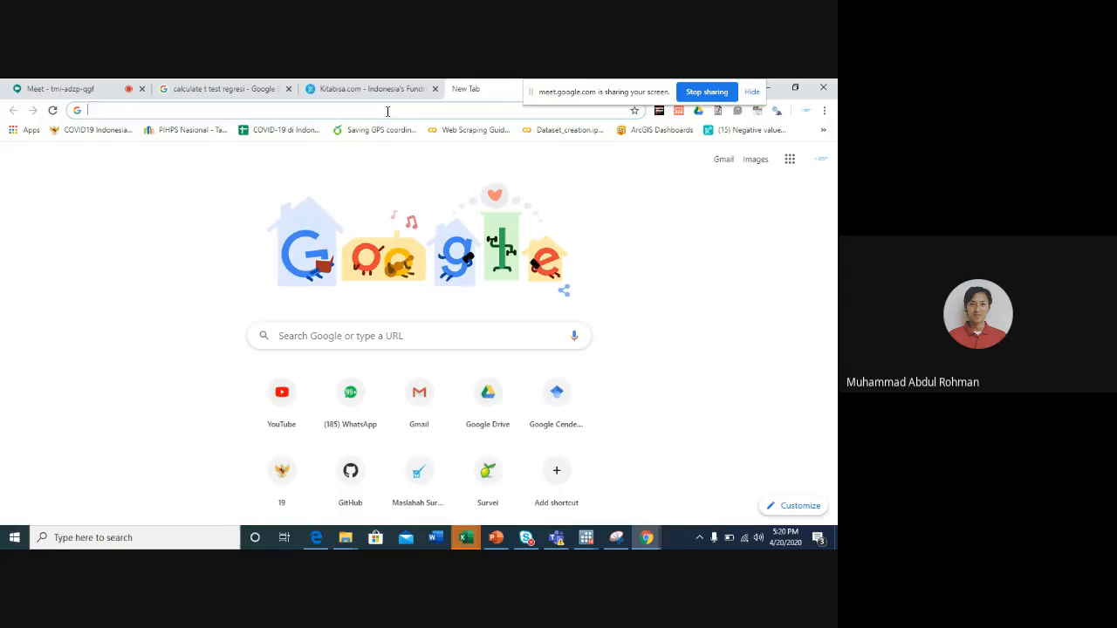
type("driv")
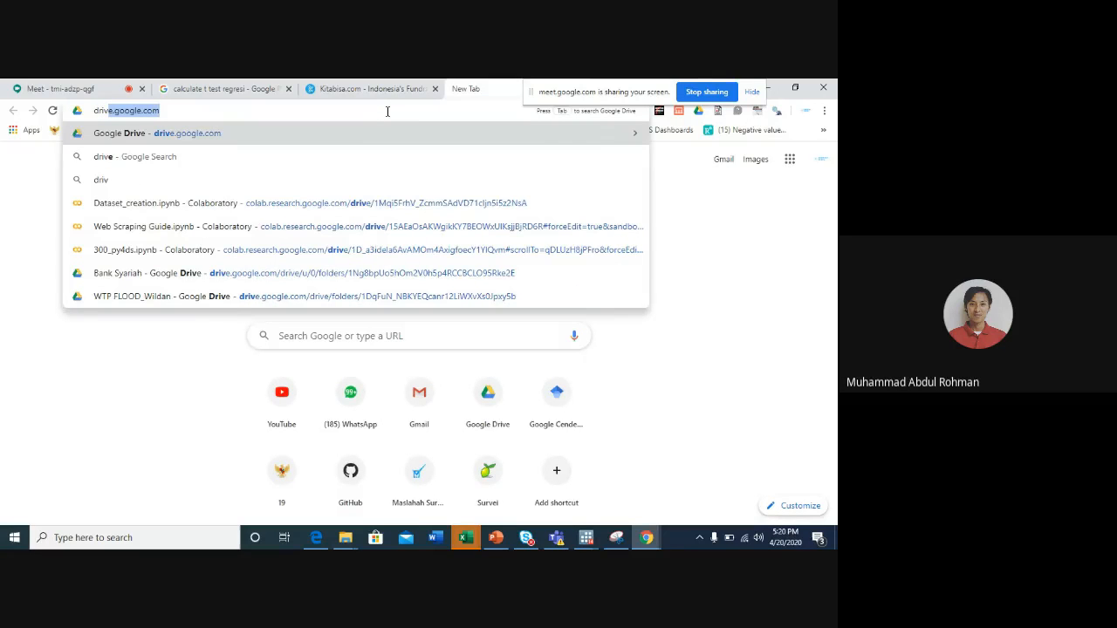
key("BackSpace")
key("BackSpace")
key("BackSpace")
type("iv")
key("Return")
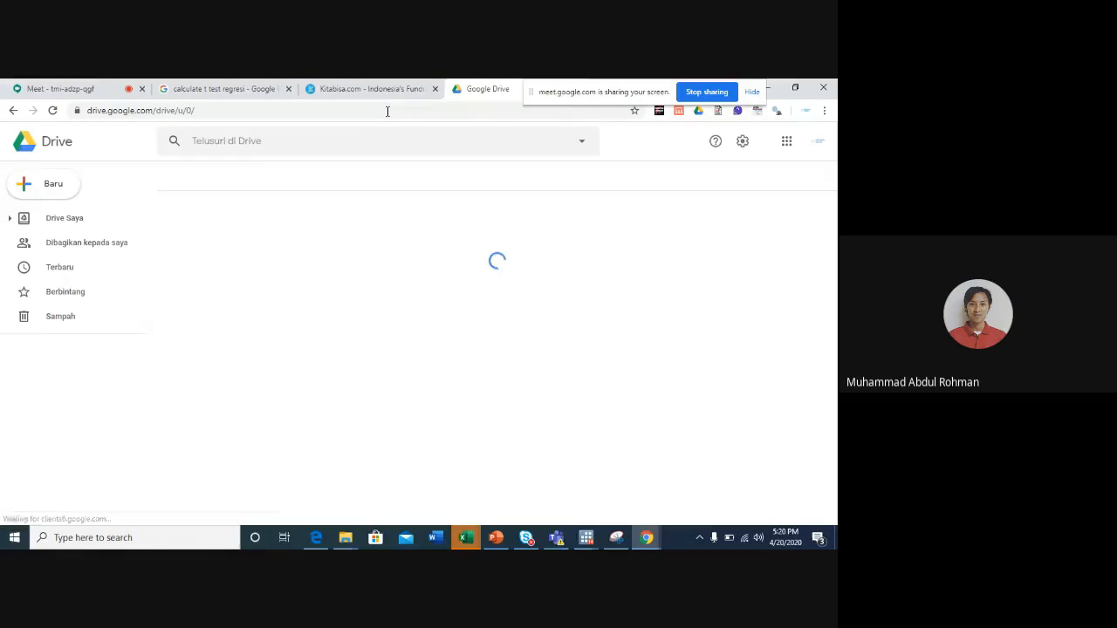
- Switch to Stata's Do-file Editor, save and close do file.do, and close the empty Untitled1.do
mouse_move(582, 539)
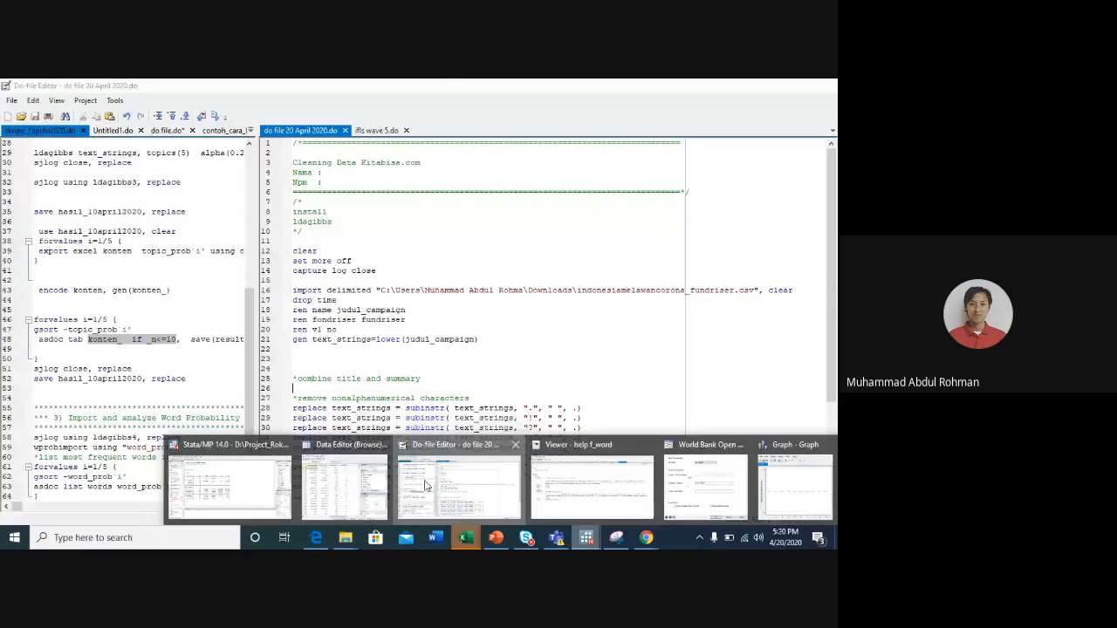
left_click(426, 486)
left_click(96, 131)
left_click(98, 134)
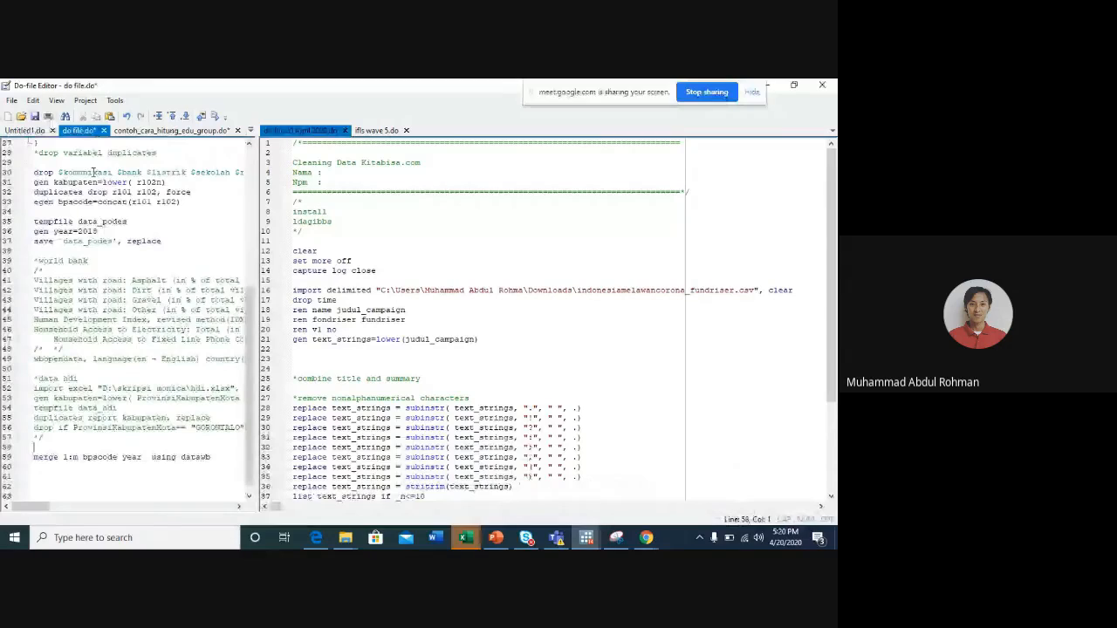
left_click(83, 192)
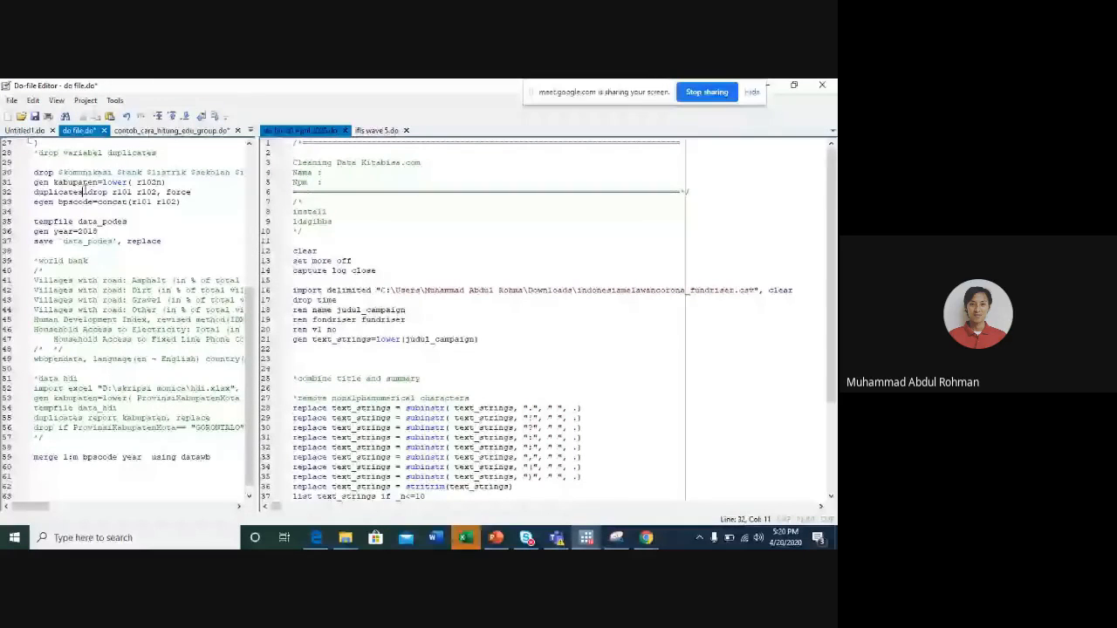
key("ctrl+s")
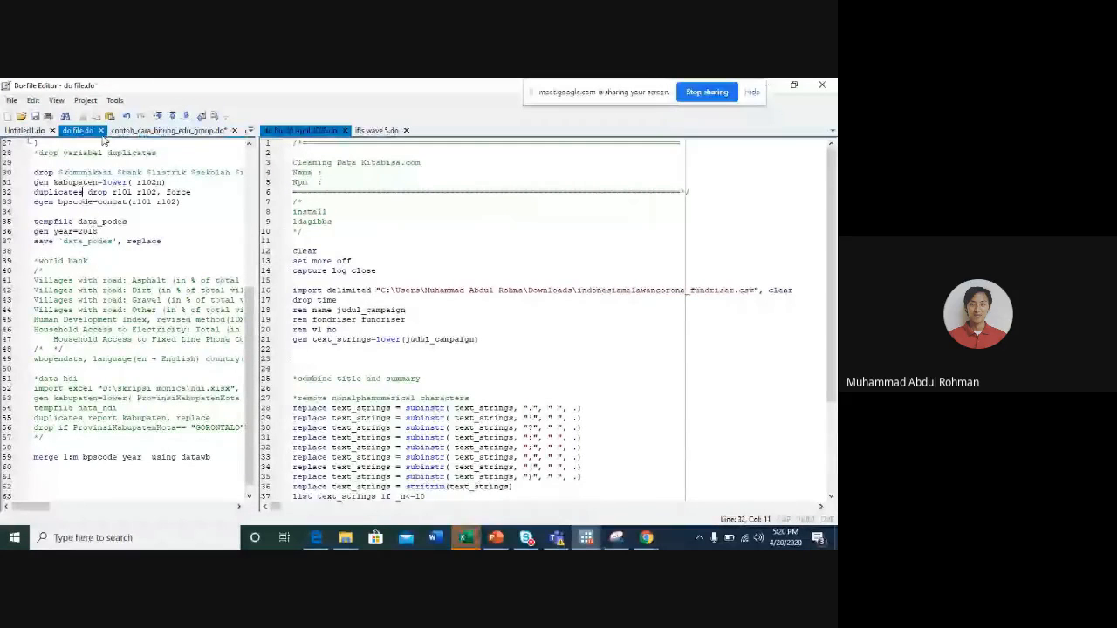
left_click(100, 130)
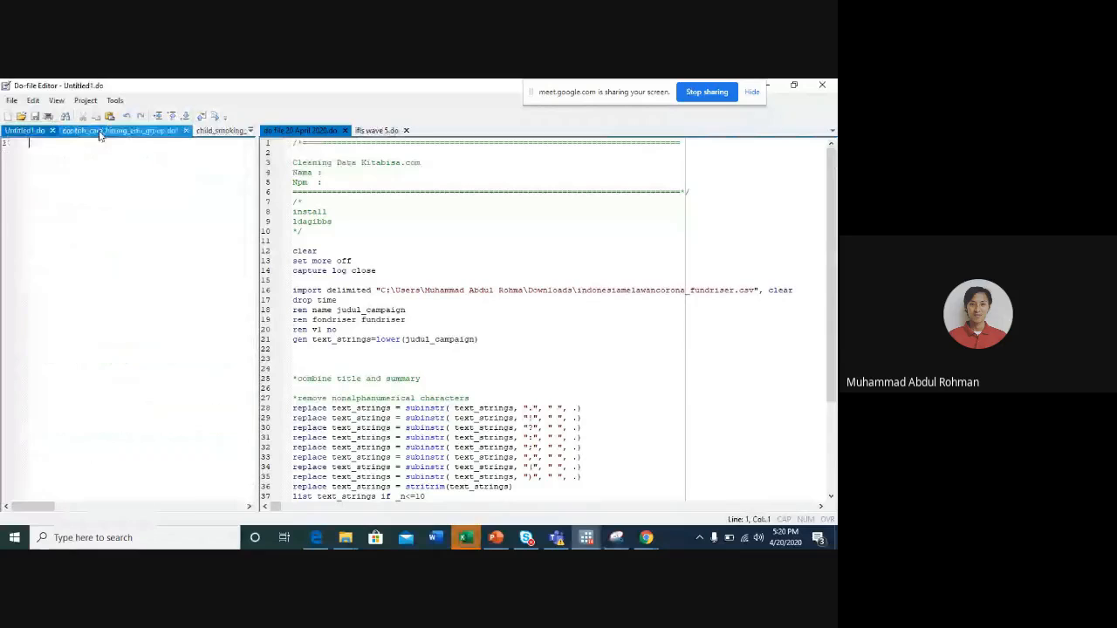
left_click(52, 131)
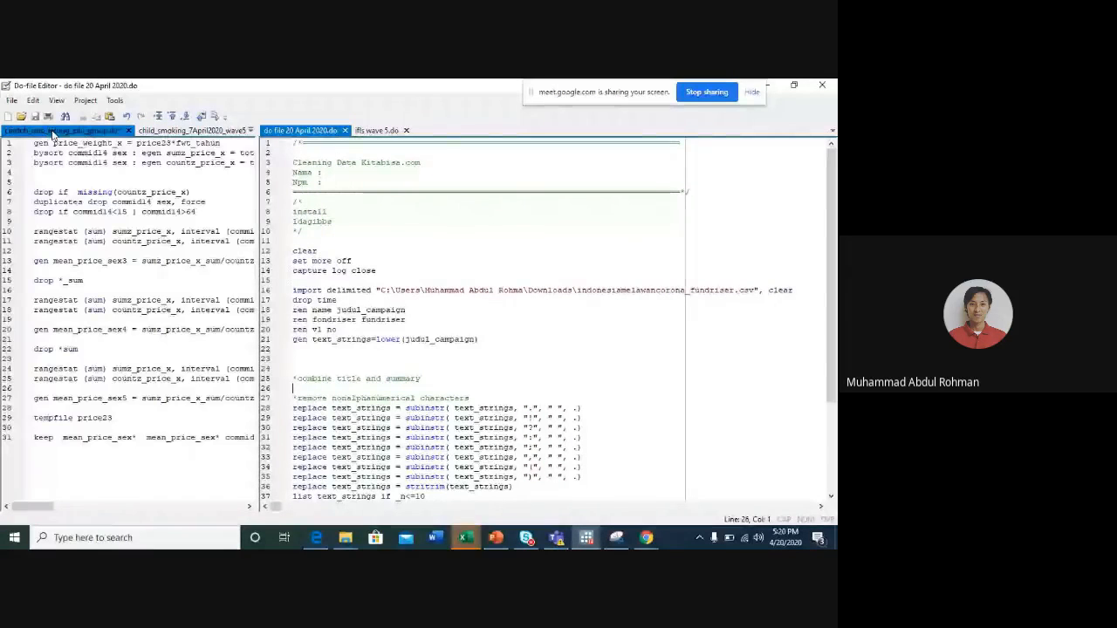
left_click(125, 276)
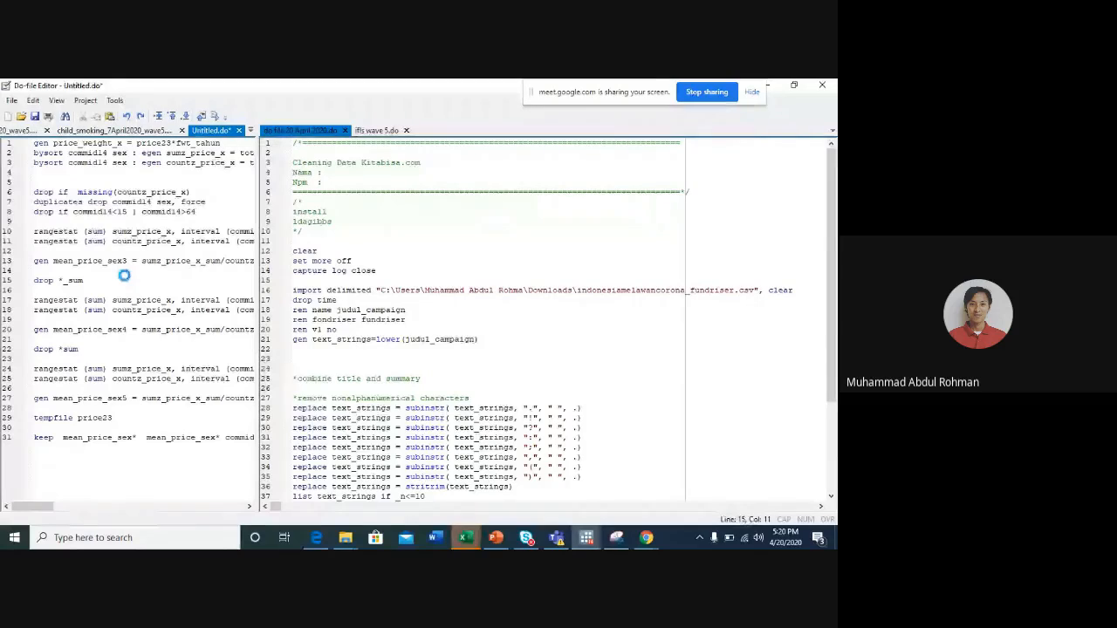
left_click(238, 130)
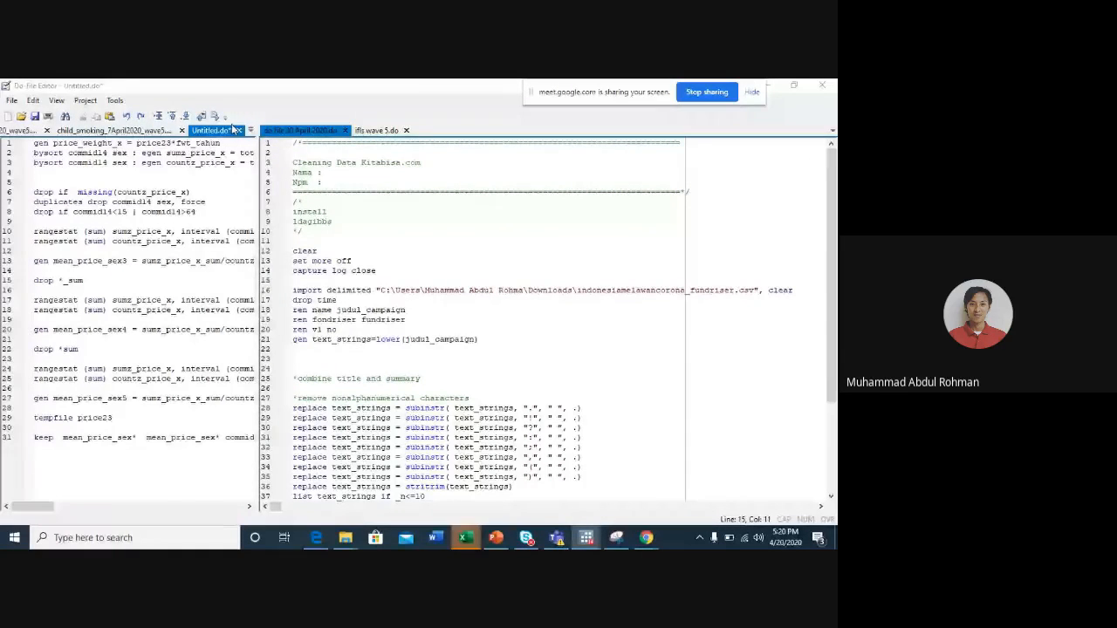
key("Escape")
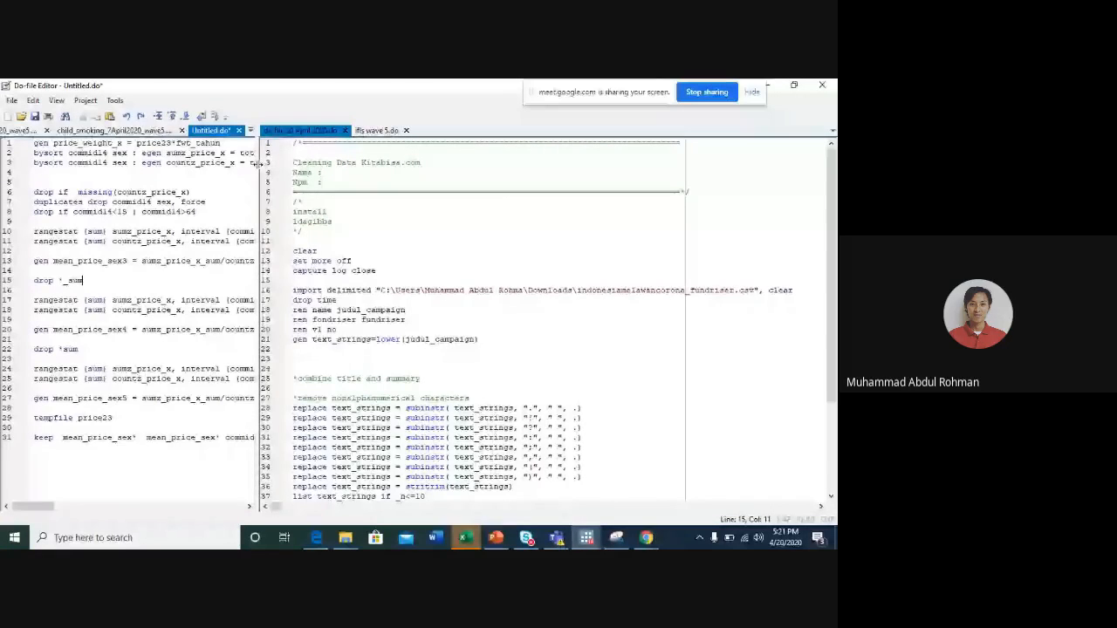
- Widen the pane showing do file 20 April 2020.do and review the CSV file path in its import delimited line
left_click_drag(258, 163, 58, 175)
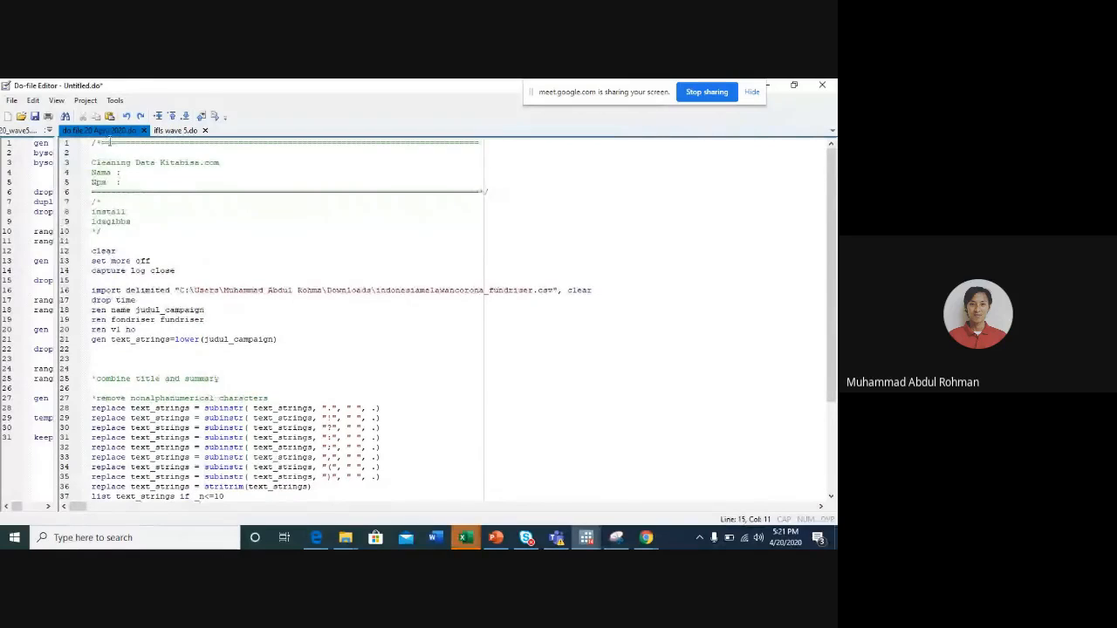
left_click(137, 173)
scroll(160, 225, "down", 3)
scroll(160, 225, "up", 3)
scroll(160, 225, "down", 2)
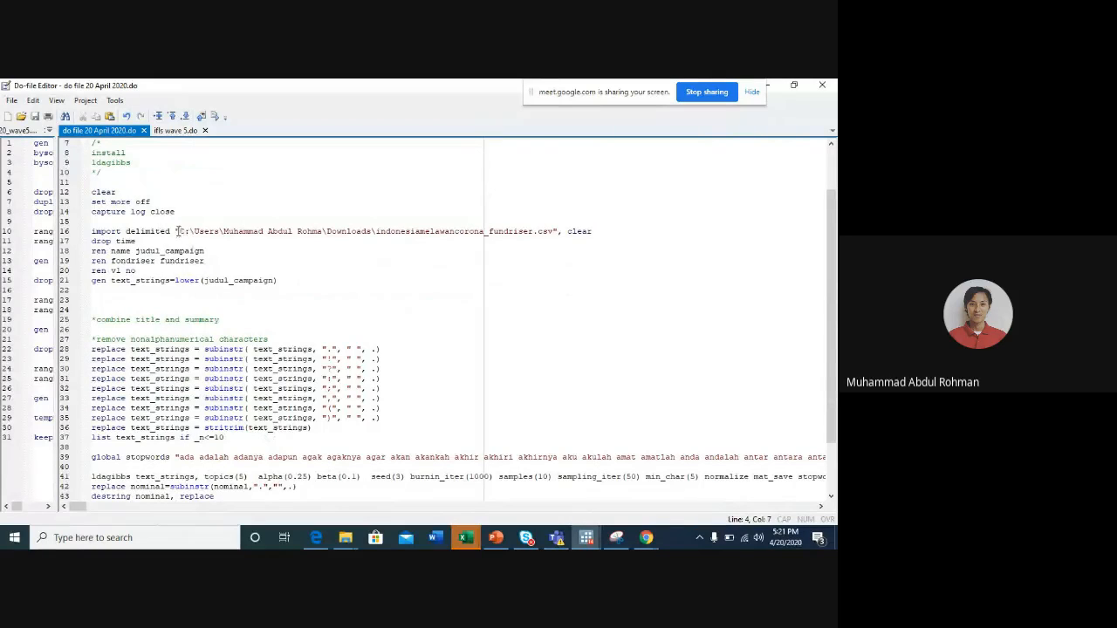
left_click_drag(179, 231, 425, 231)
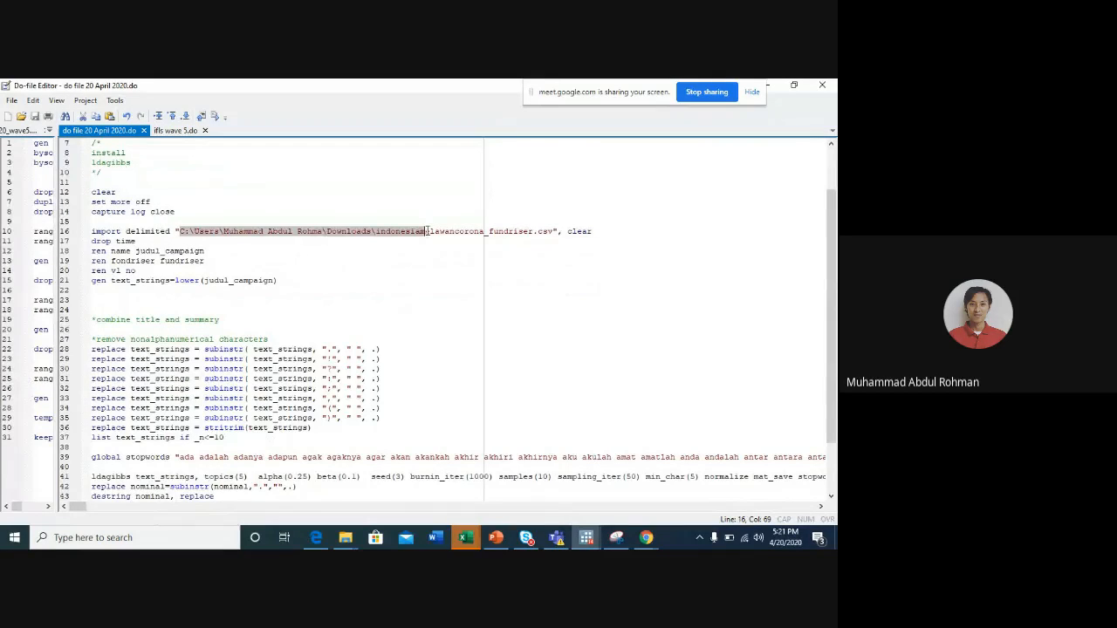
left_click(372, 231)
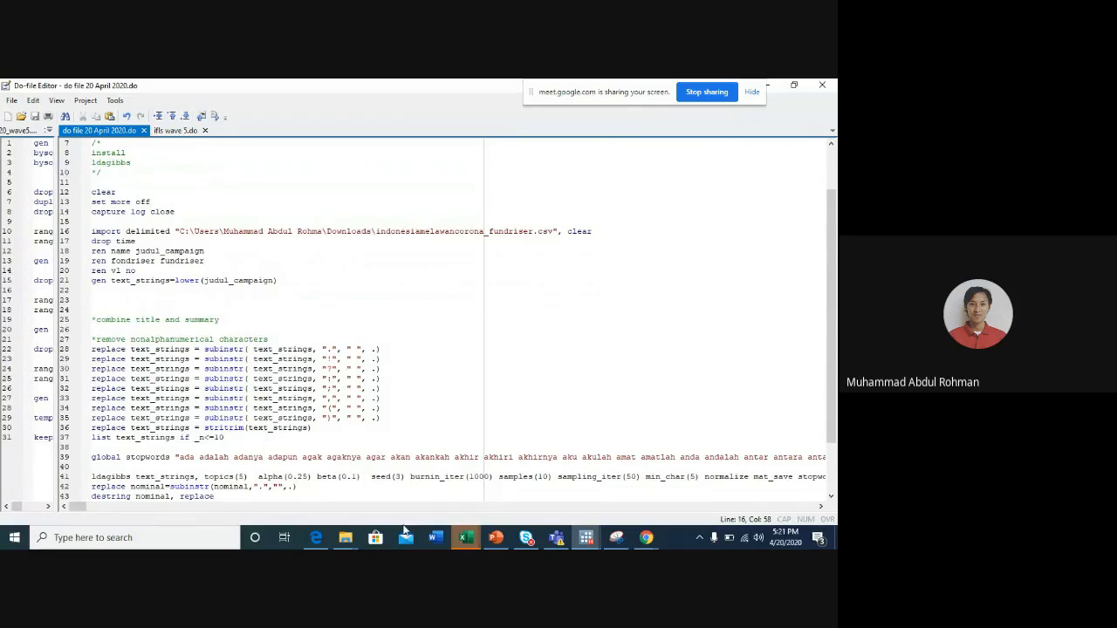
- Switch to the skripsi monica window in File Explorer and view the contents of the Downloads folder
mouse_move(345, 537)
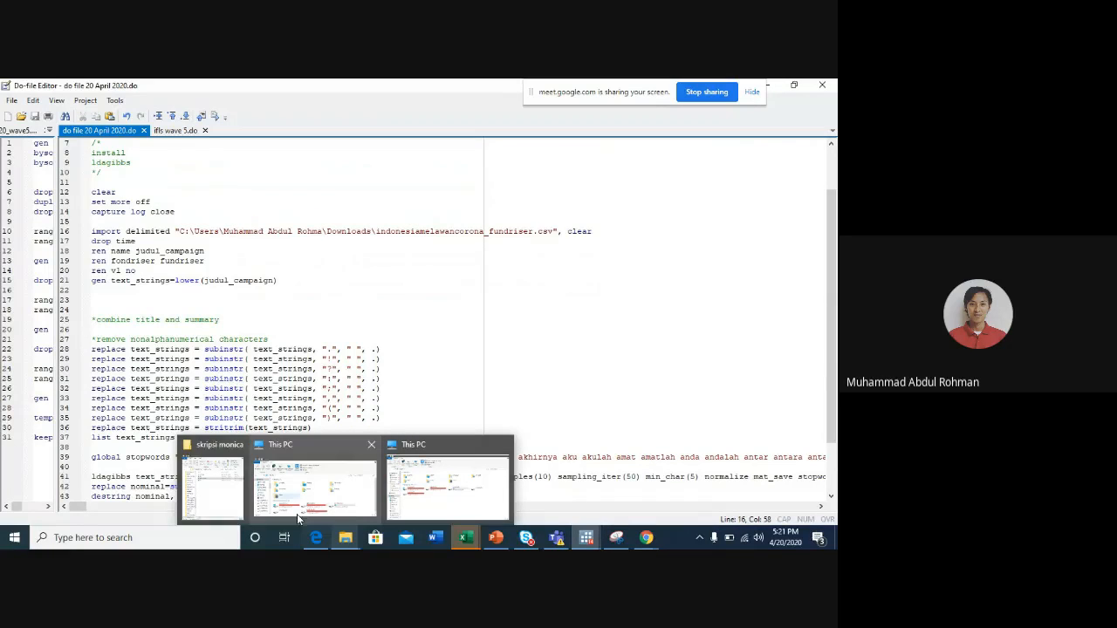
left_click(232, 493)
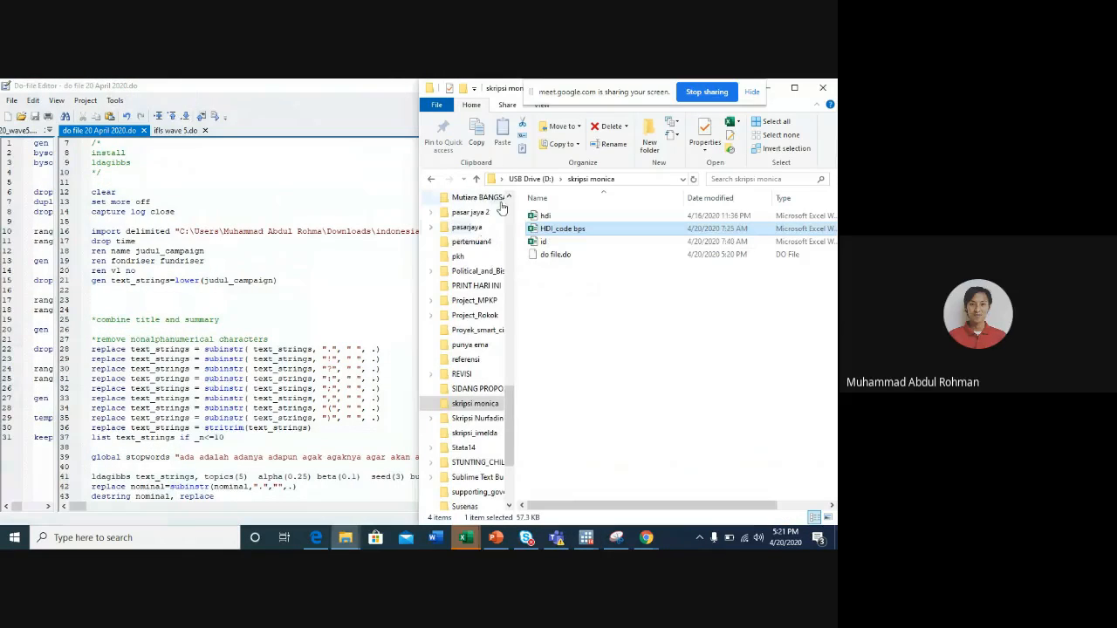
scroll(476, 262, "up", 10)
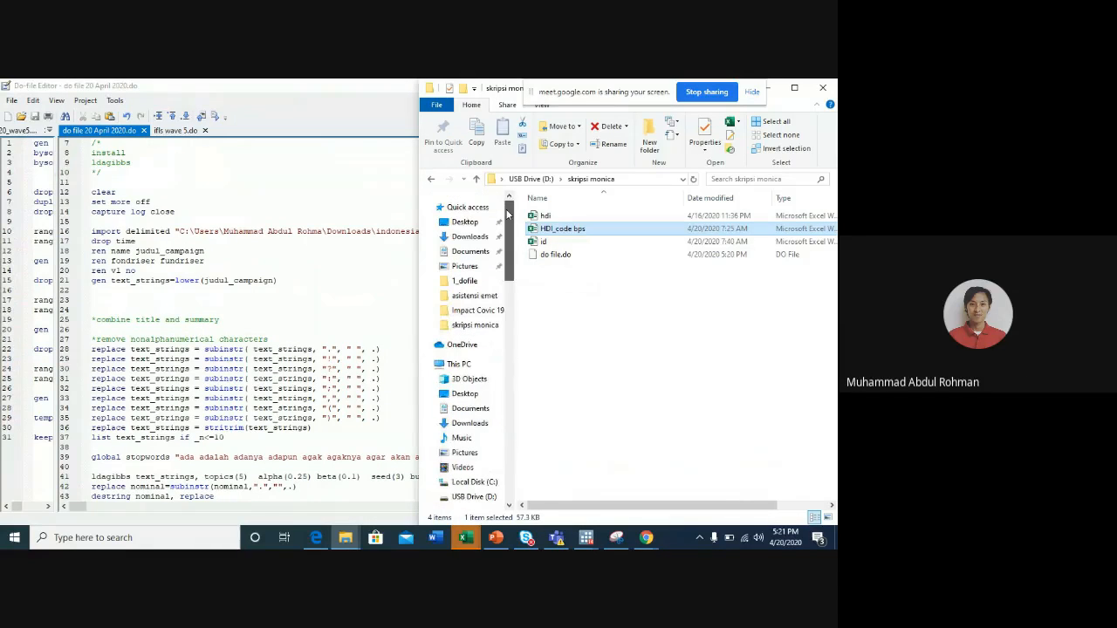
left_click(472, 239)
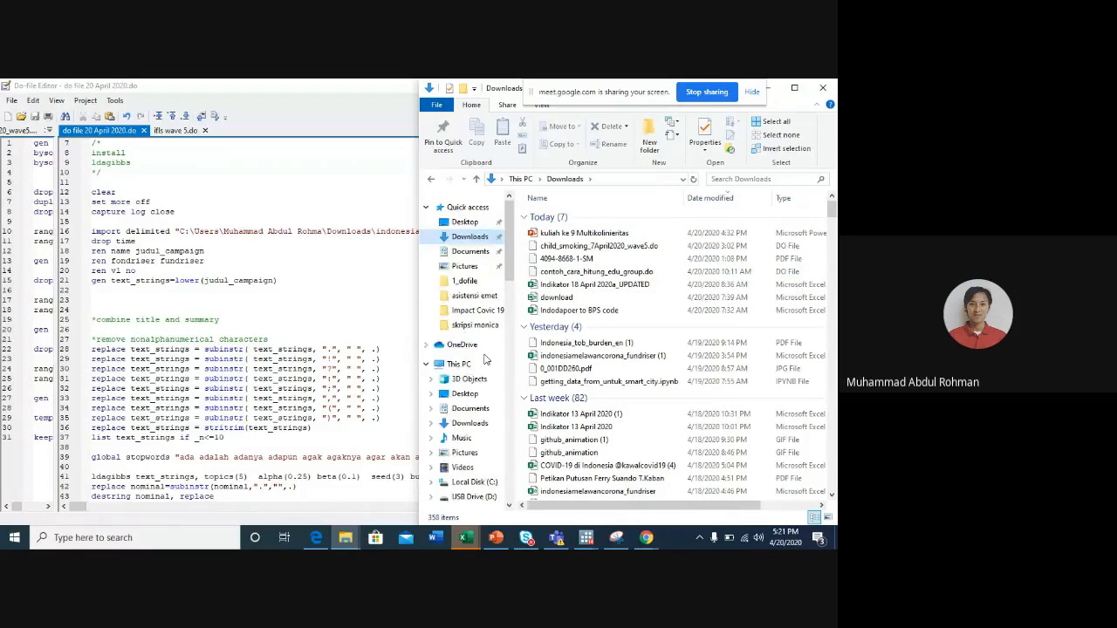
- Create a new folder named kitabisa on USB Drive (D:) and open it
scroll(485, 360, "down", 3)
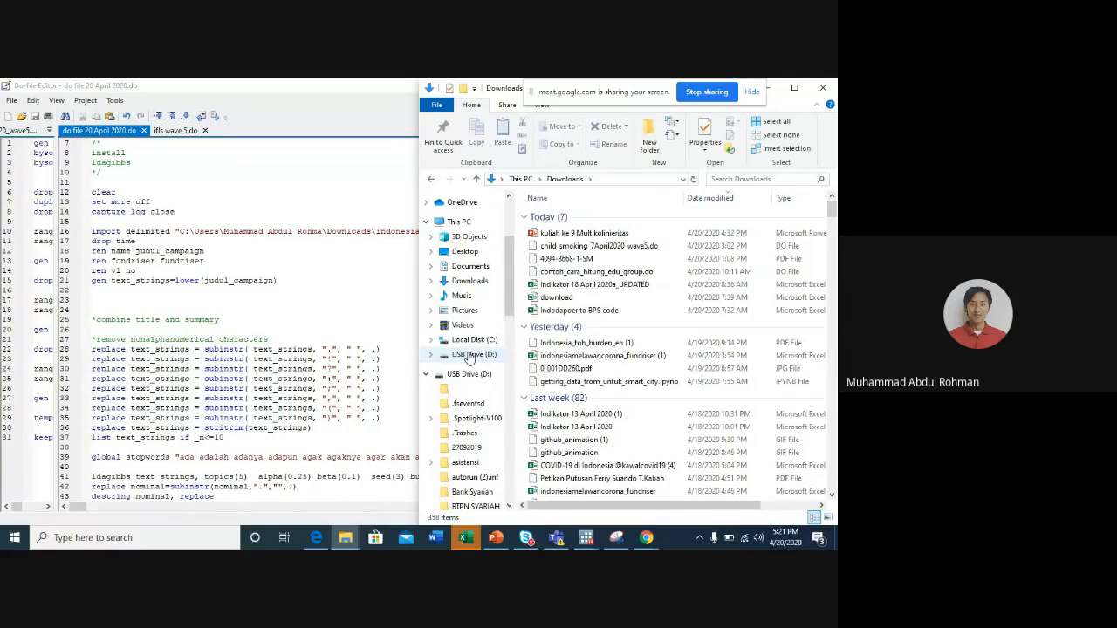
left_click(472, 355)
right_click(521, 306)
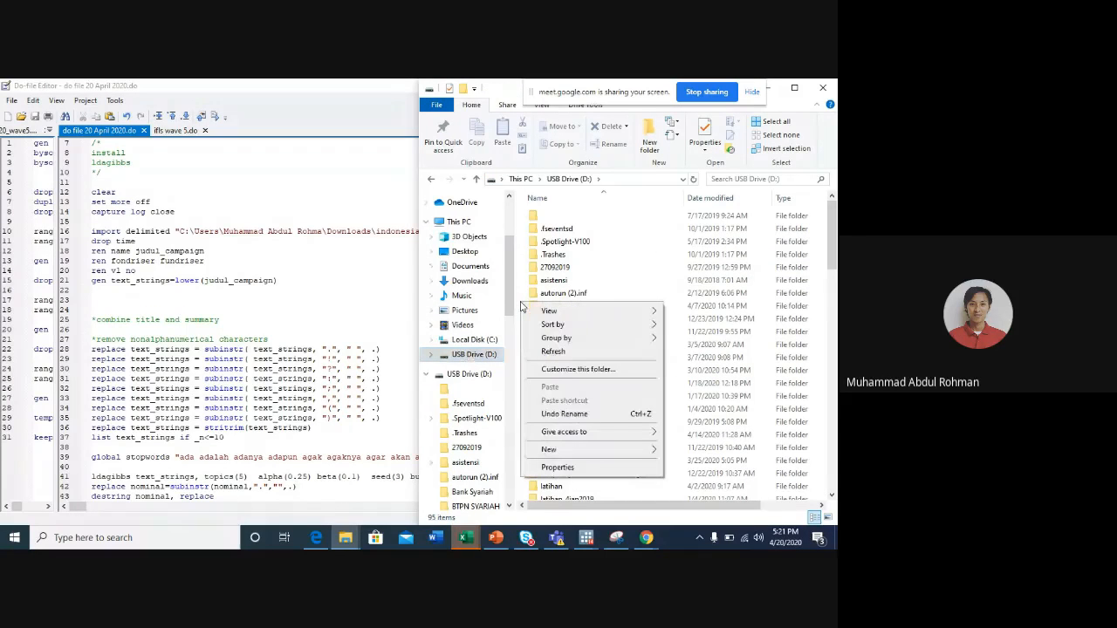
mouse_move(586, 450)
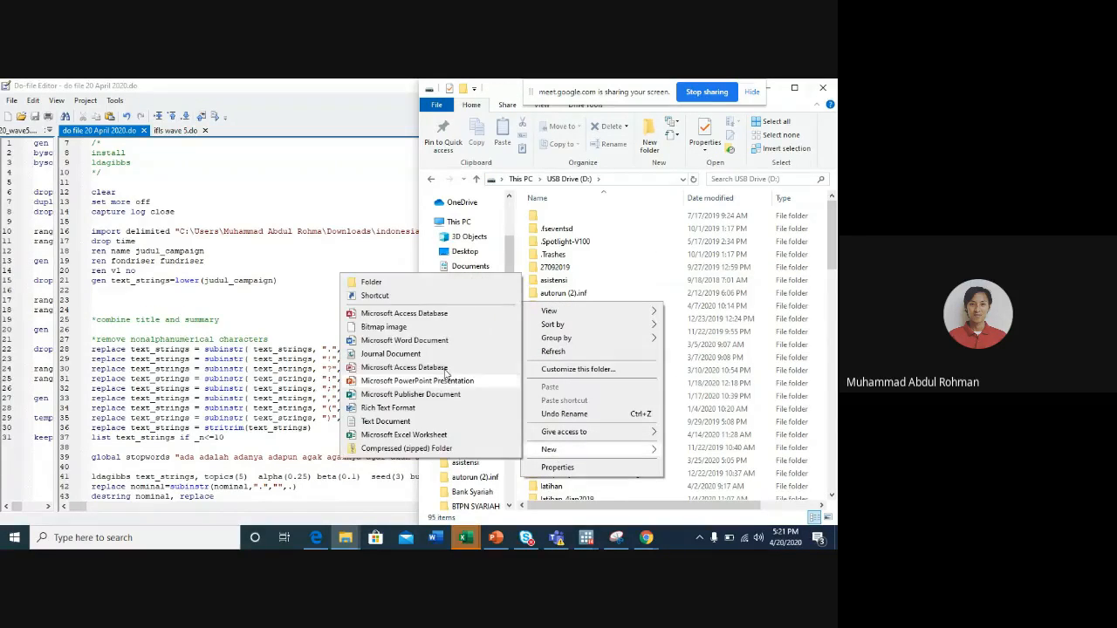
left_click(416, 288)
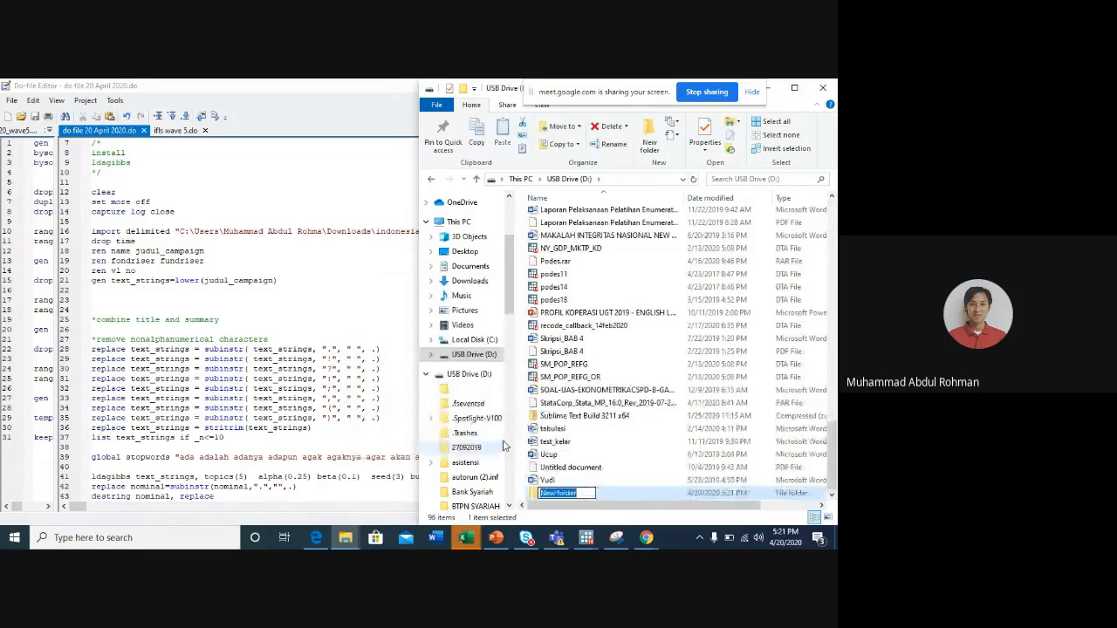
type("kitabisa")
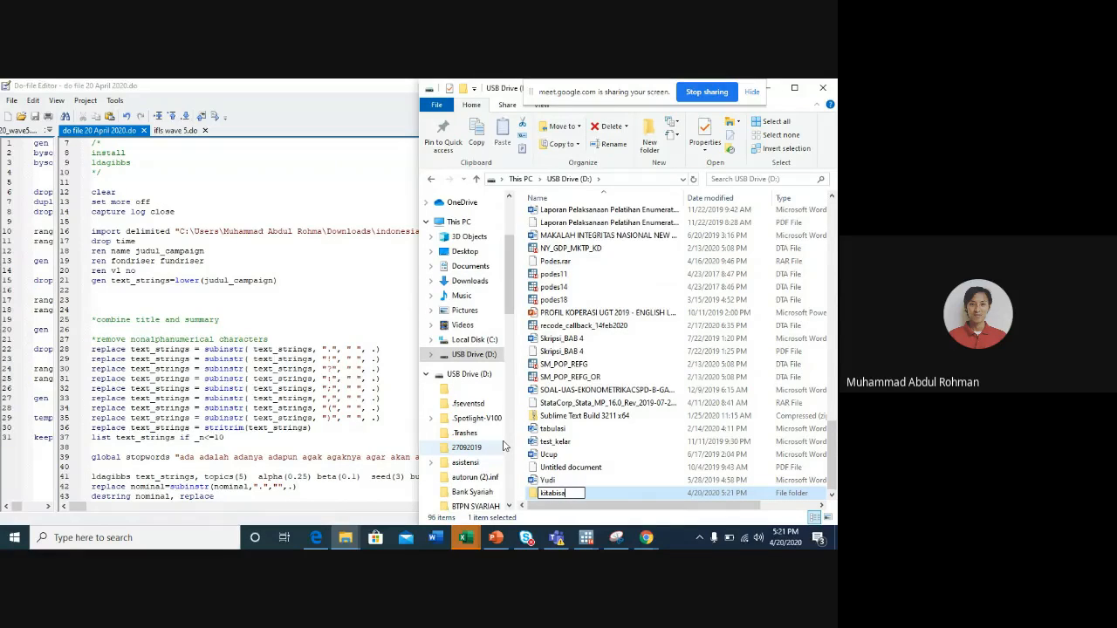
key("Return")
key("Return")
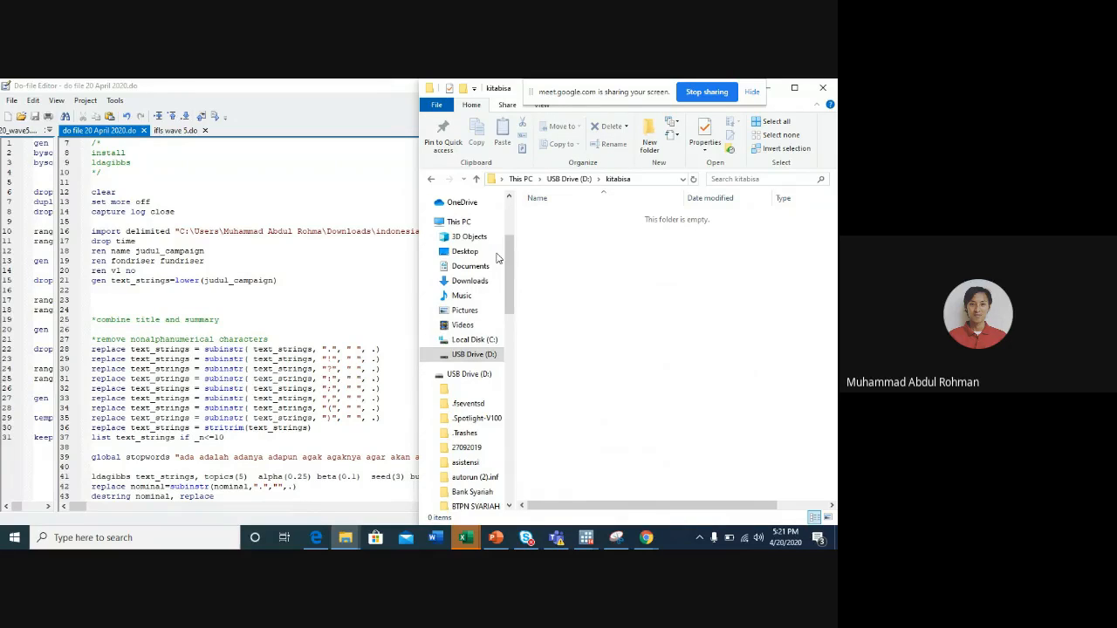
- Search Downloads for "fund" and copy the indonesiamelawancorona_fundriser file without the (1) suffix into the kitabisa folder on USB Drive (D:)
left_click(465, 284)
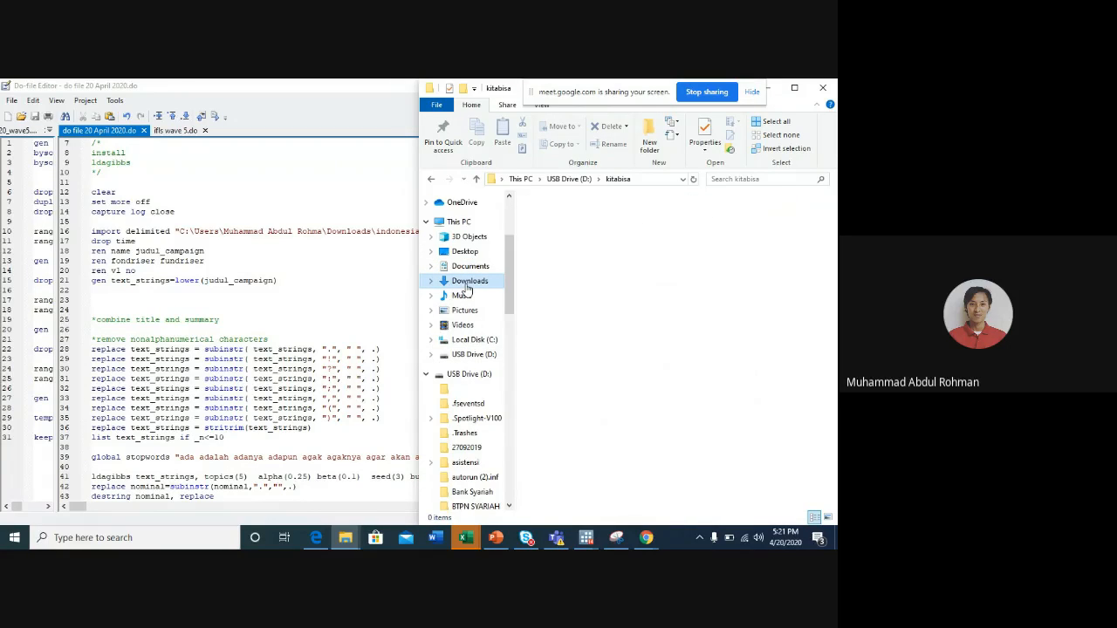
left_click(754, 179)
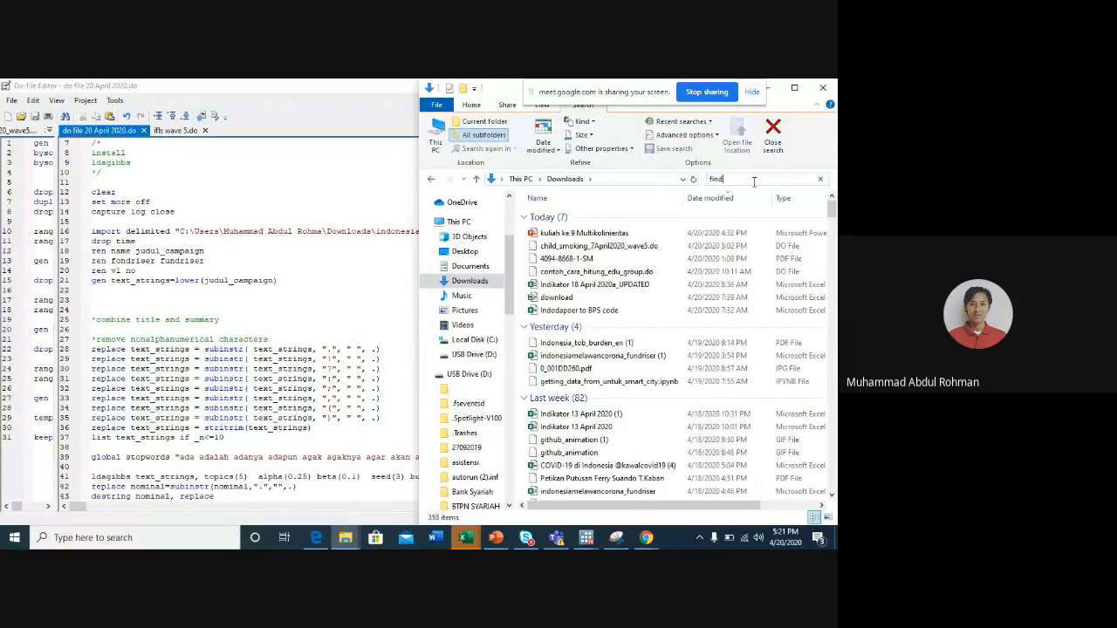
type("fund")
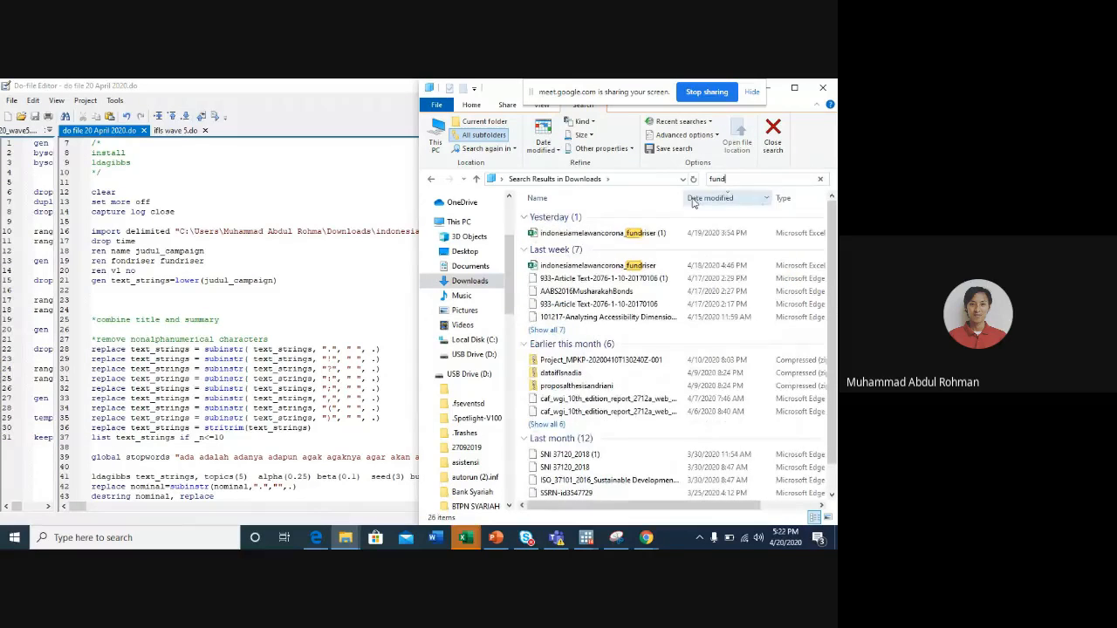
left_click(614, 265)
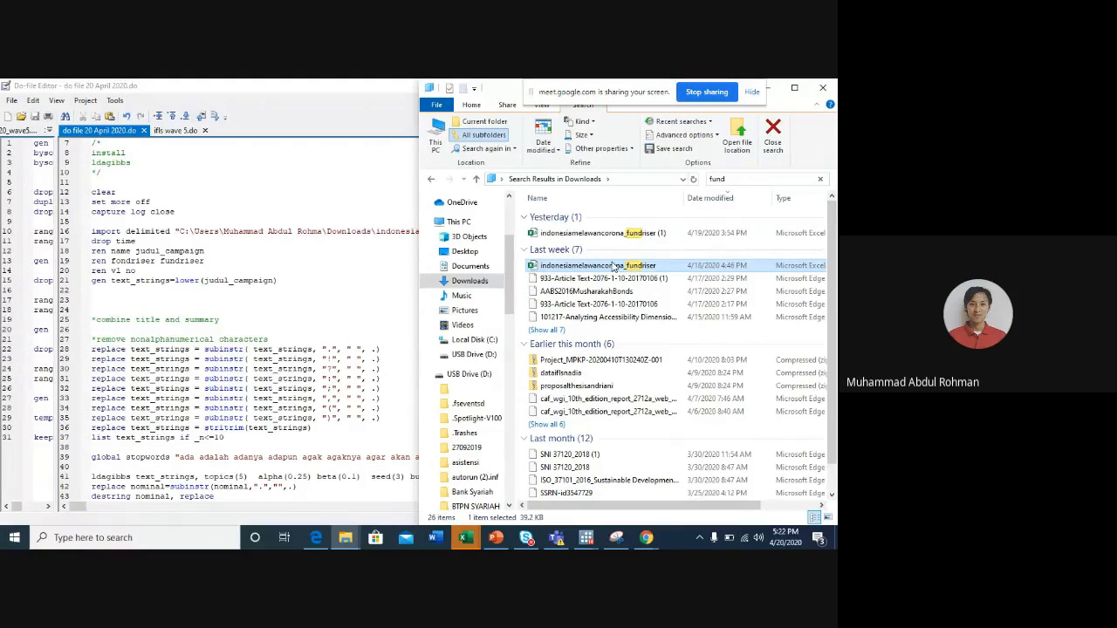
left_click(469, 374)
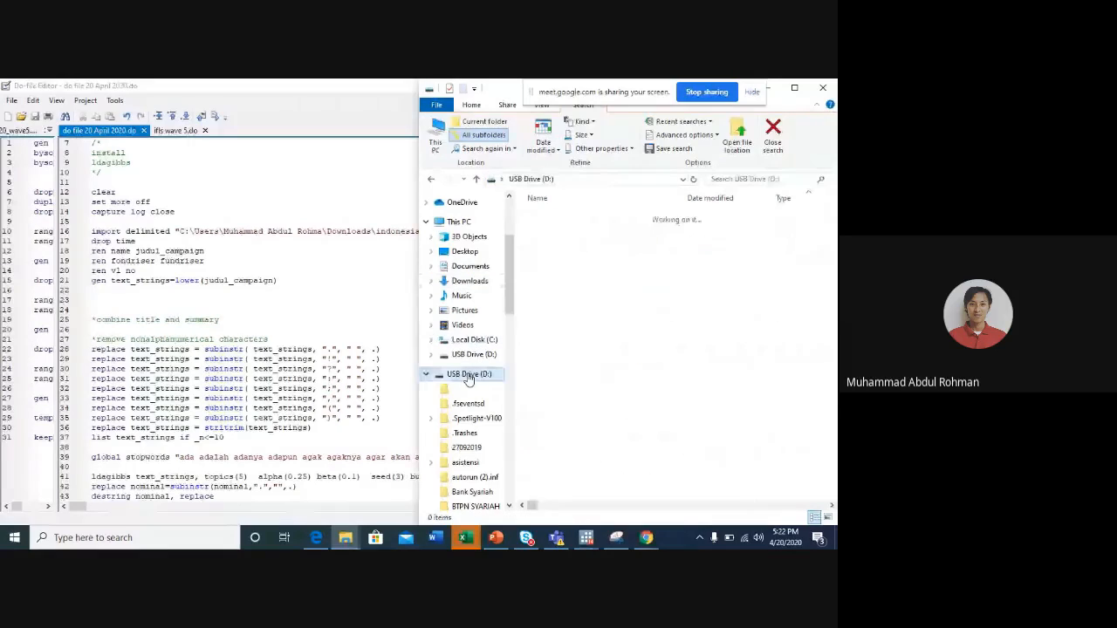
key("k")
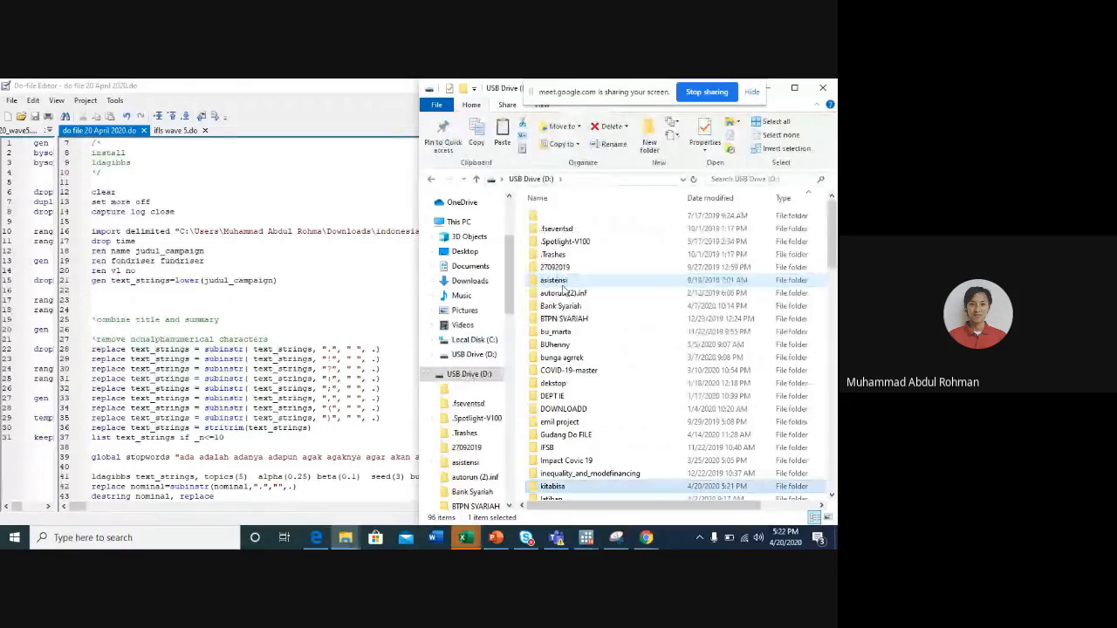
key("Return")
key("ctrl+v")
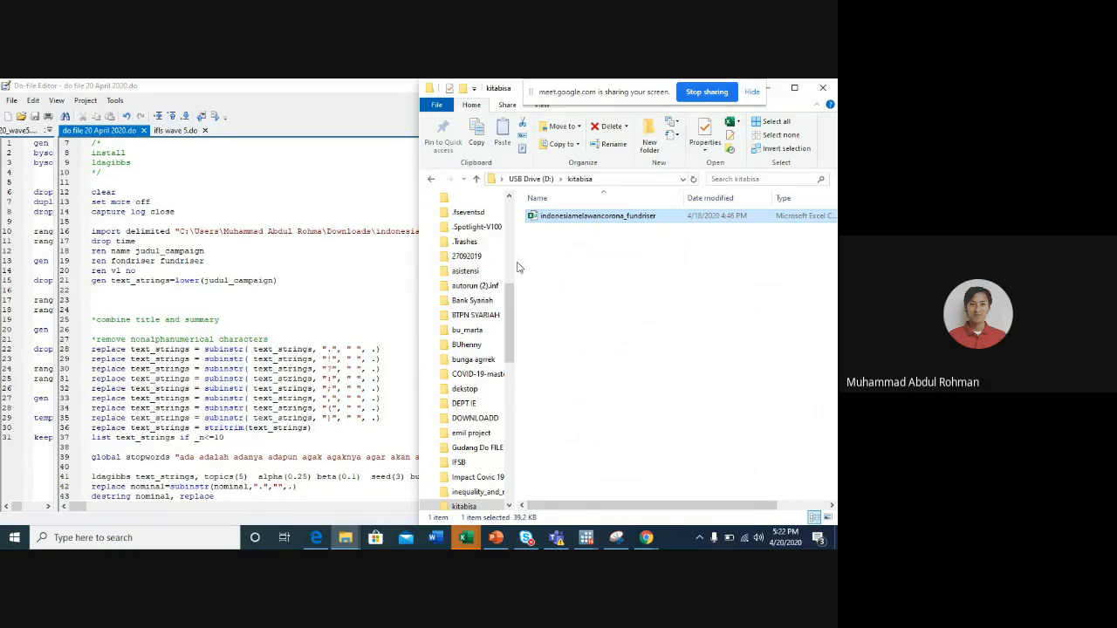
left_click(580, 244)
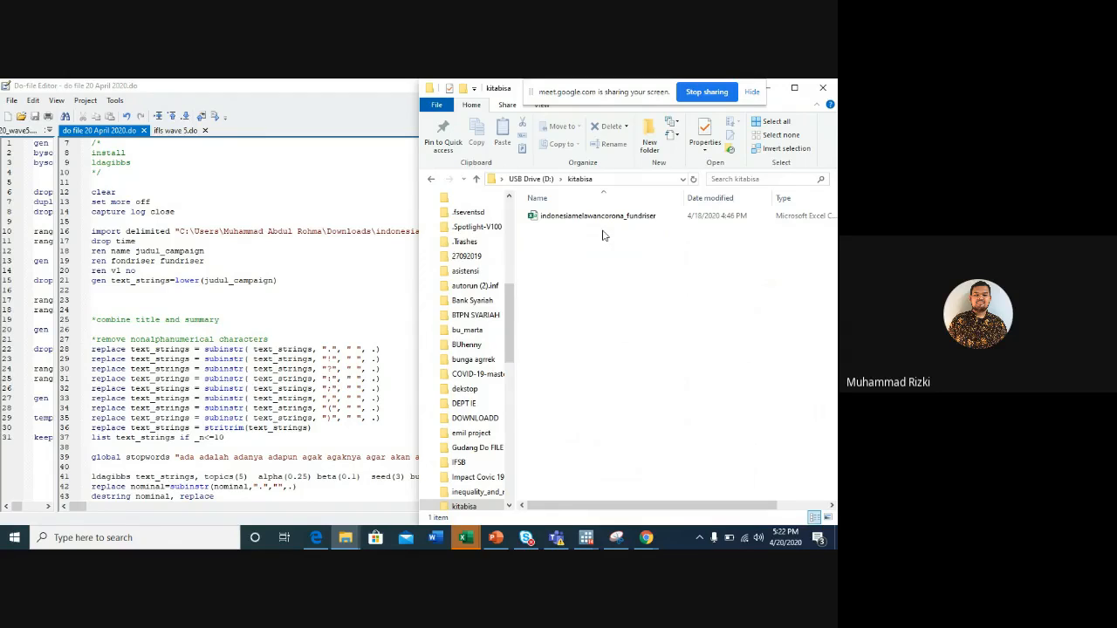
- Switch to the main Stata window and clear the dataset from memory with the clear command
scroll(235, 201, "up", 2)
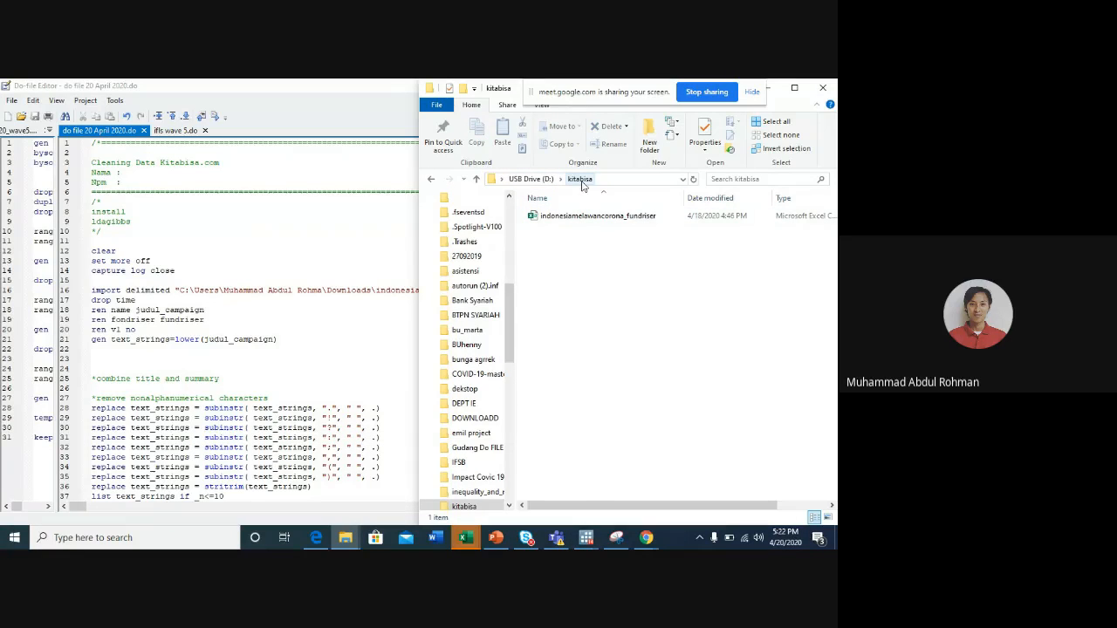
left_click(586, 538)
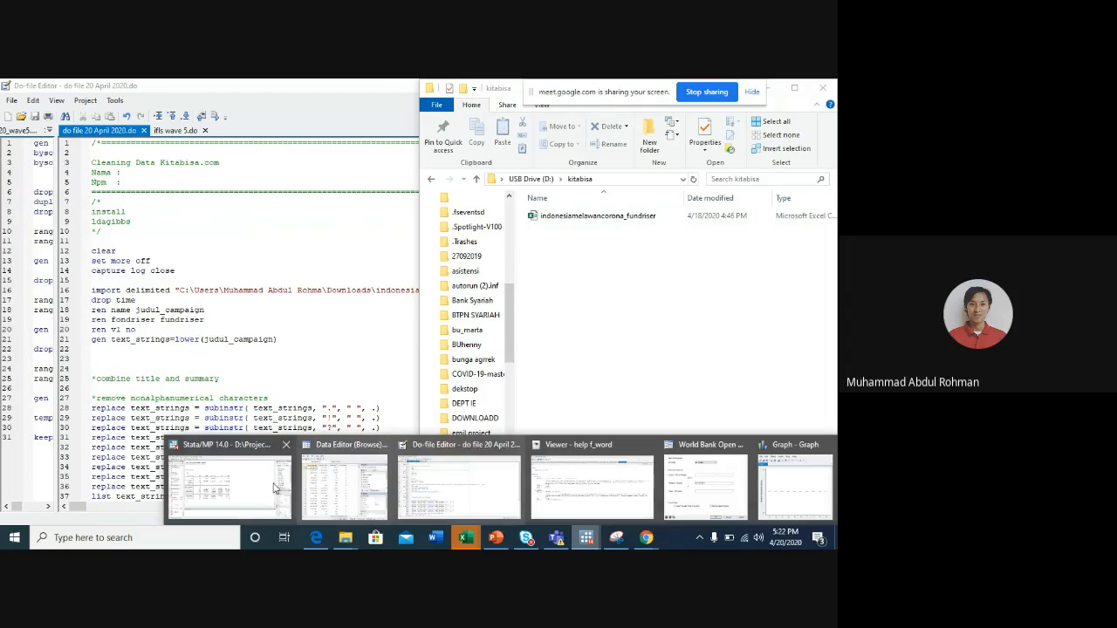
left_click(232, 474)
type("clear")
key("Return")
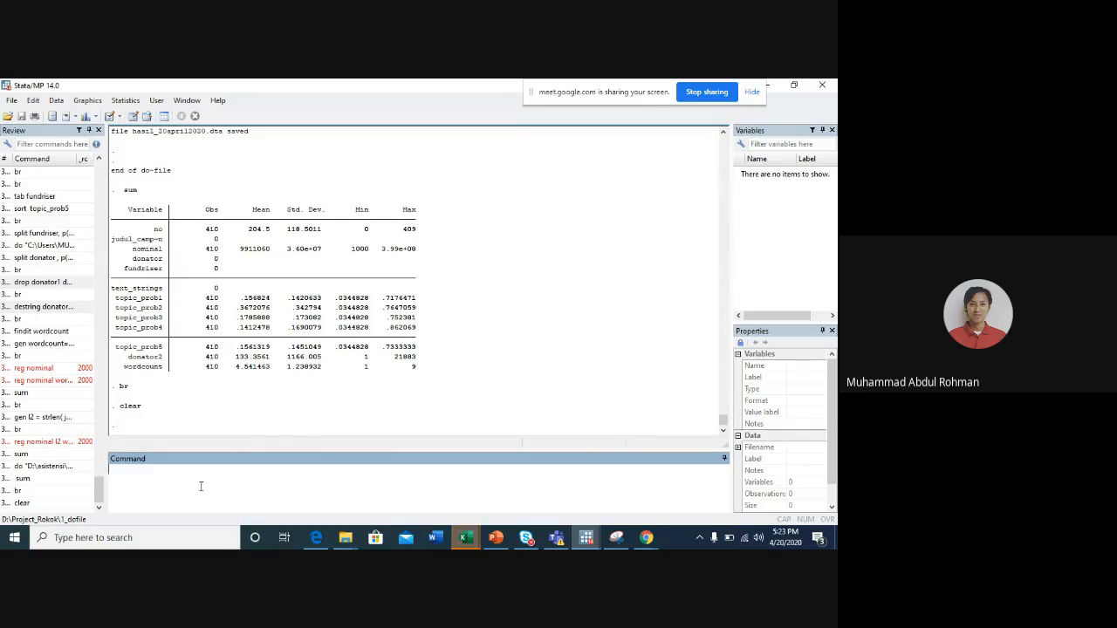
- Import indonesiamelawancorona_fundriser.csv from D:\kitabisa as delimited text data, keeping the default import options
left_click(14, 102)
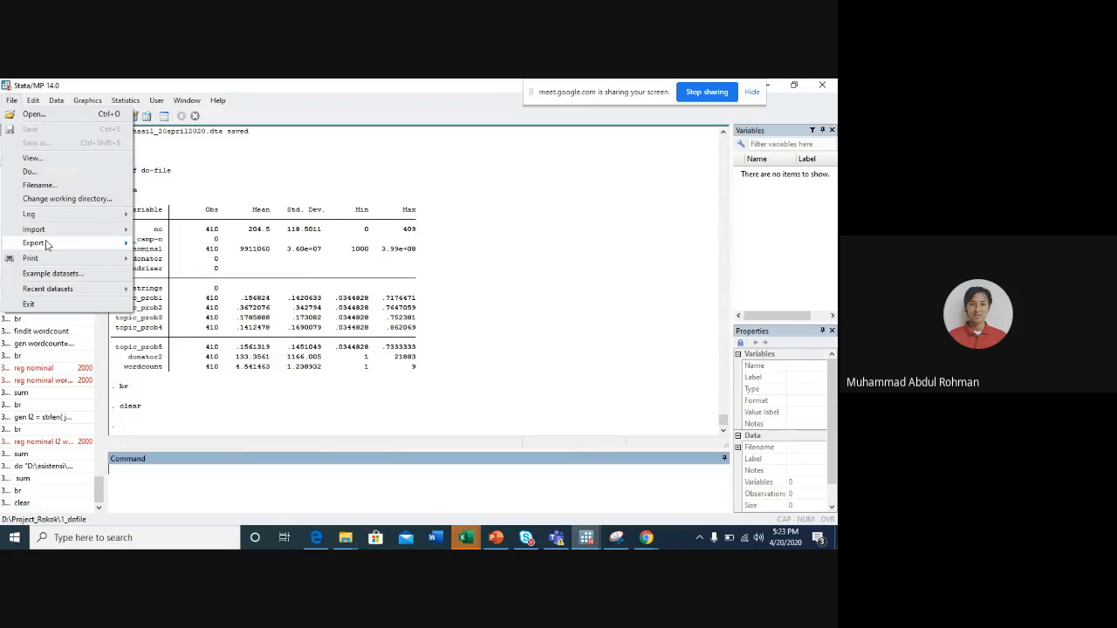
mouse_move(122, 229)
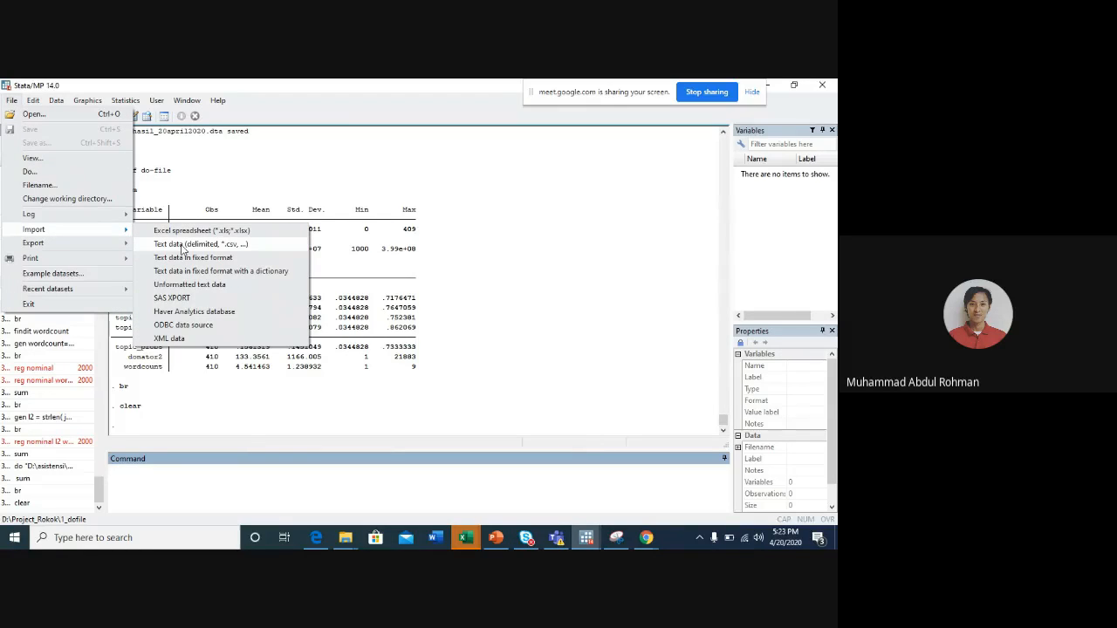
left_click(182, 245)
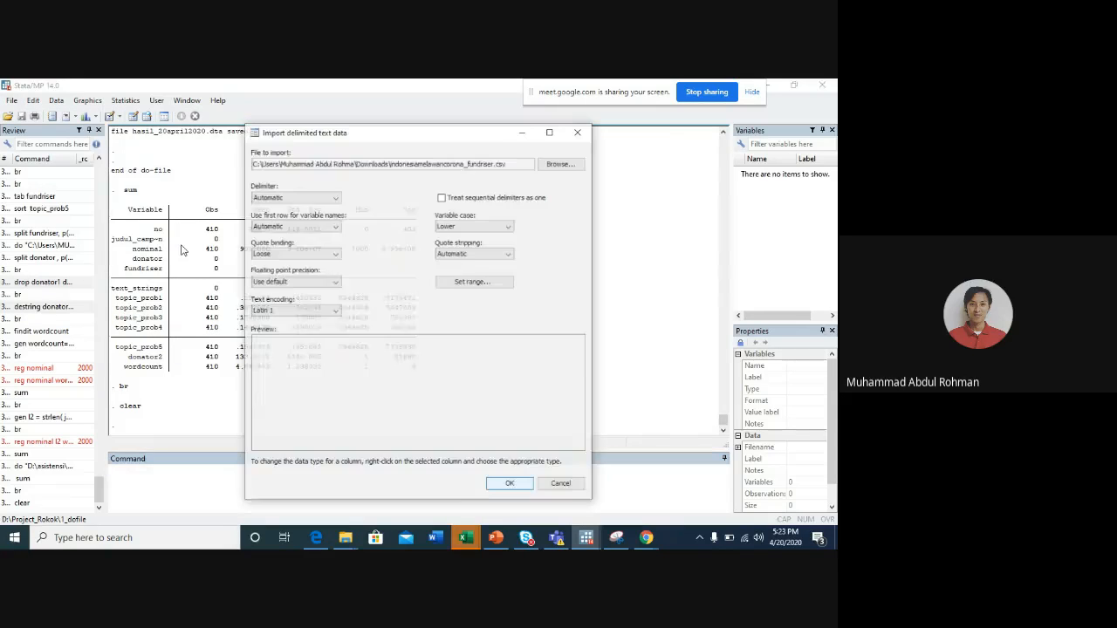
left_click(573, 164)
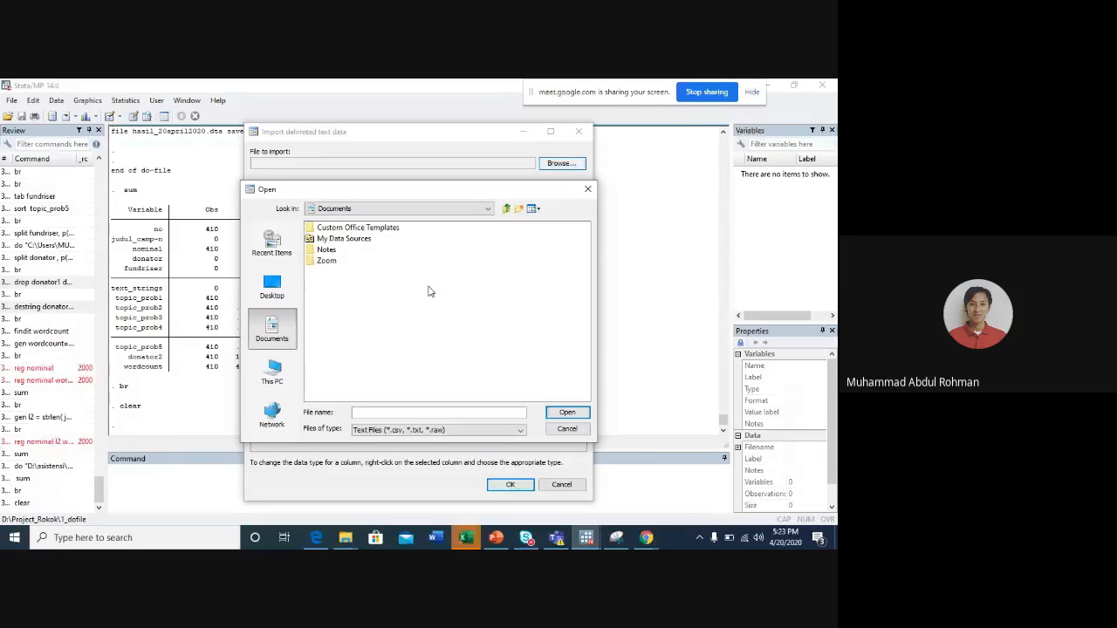
left_click(271, 371)
double_click(338, 316)
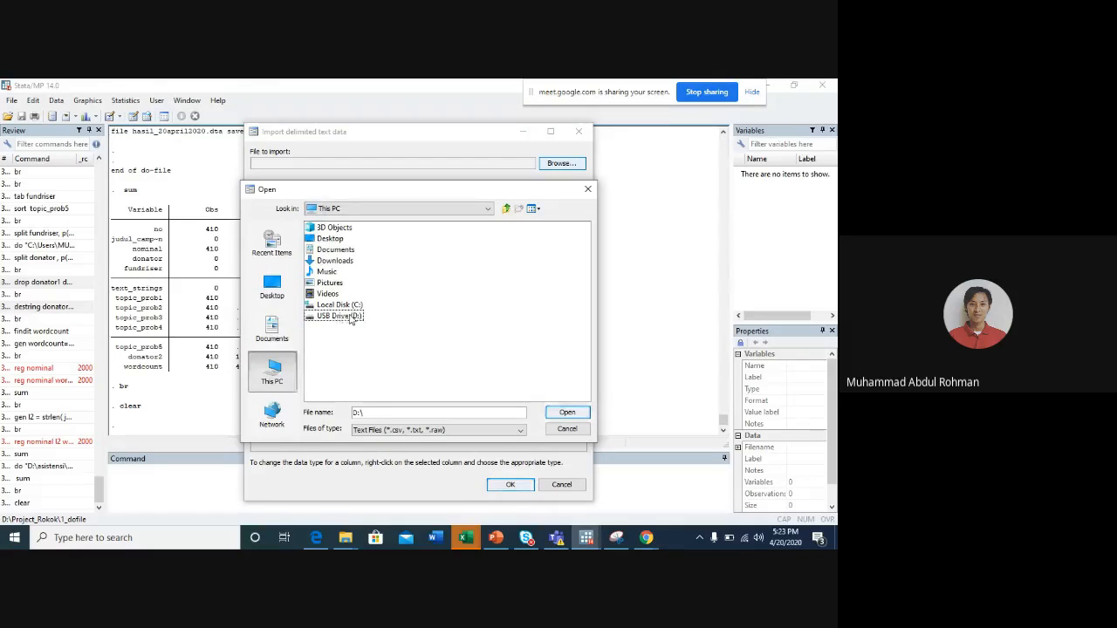
double_click(349, 317)
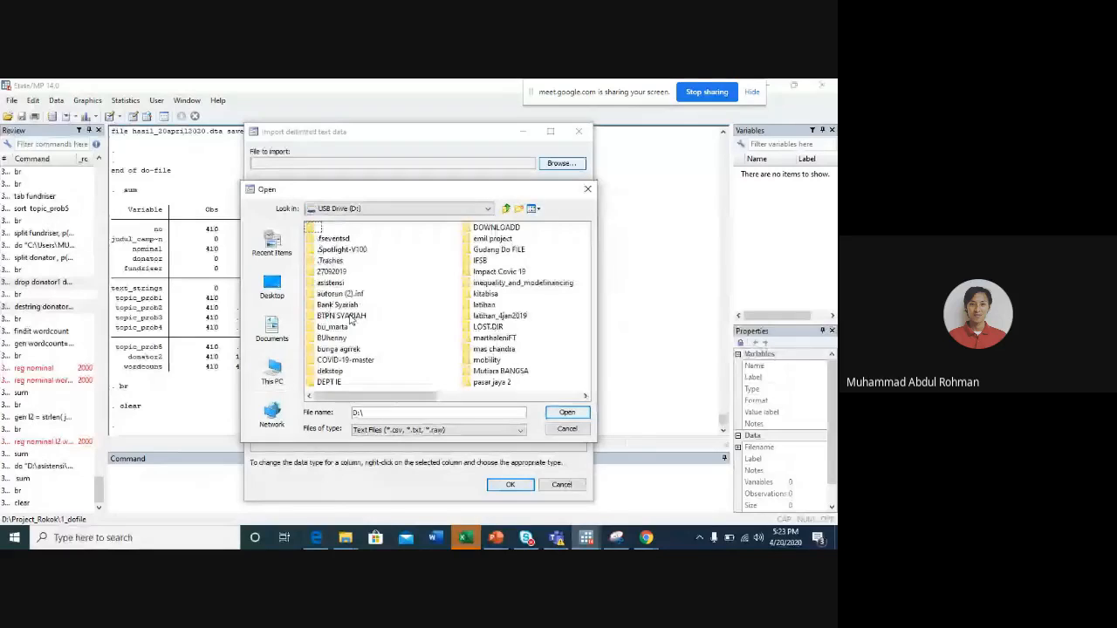
left_click(331, 283)
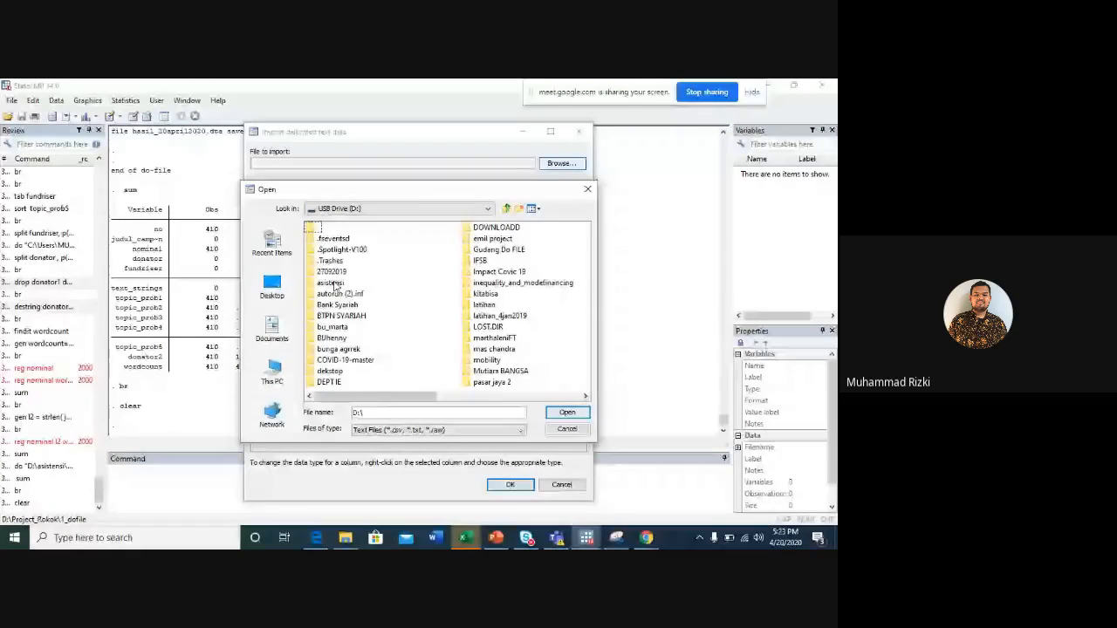
left_click(349, 249)
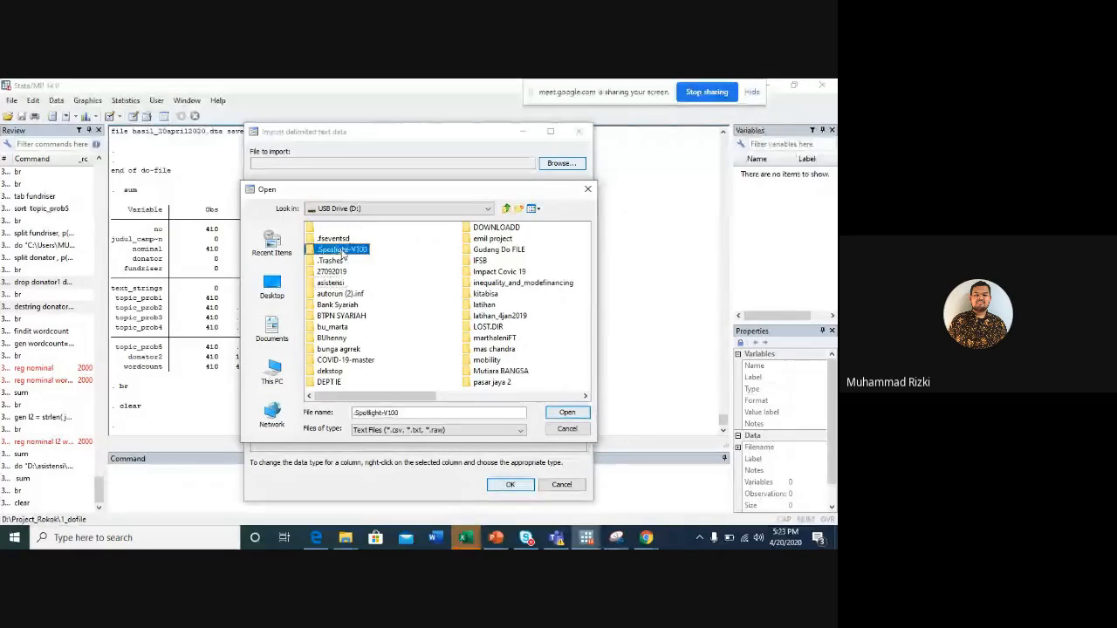
left_click(485, 294)
double_click(454, 295)
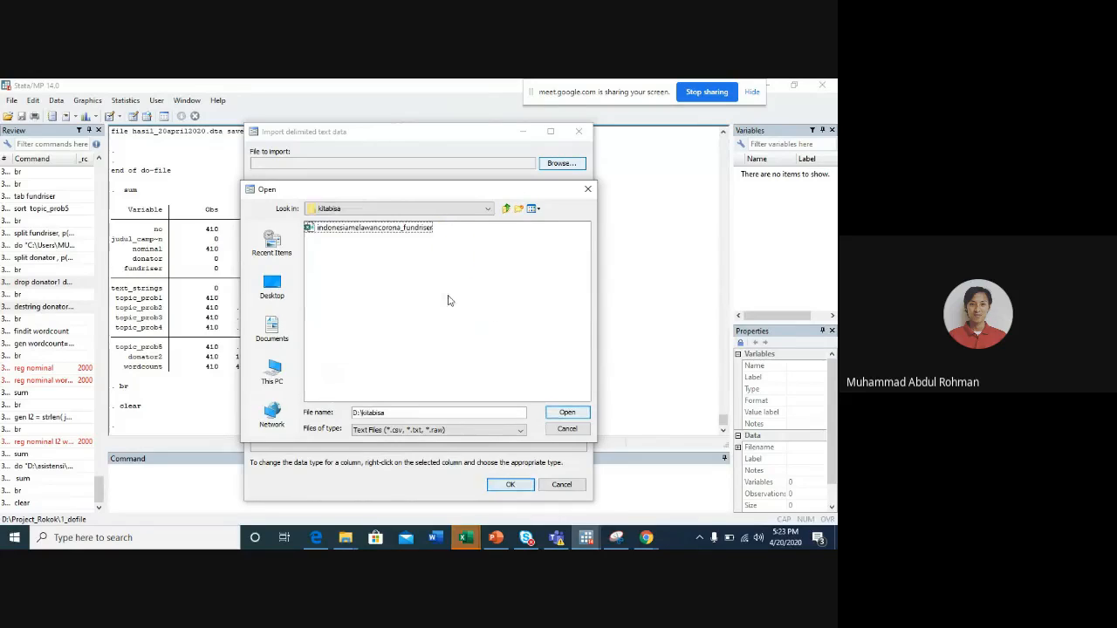
left_click(362, 227)
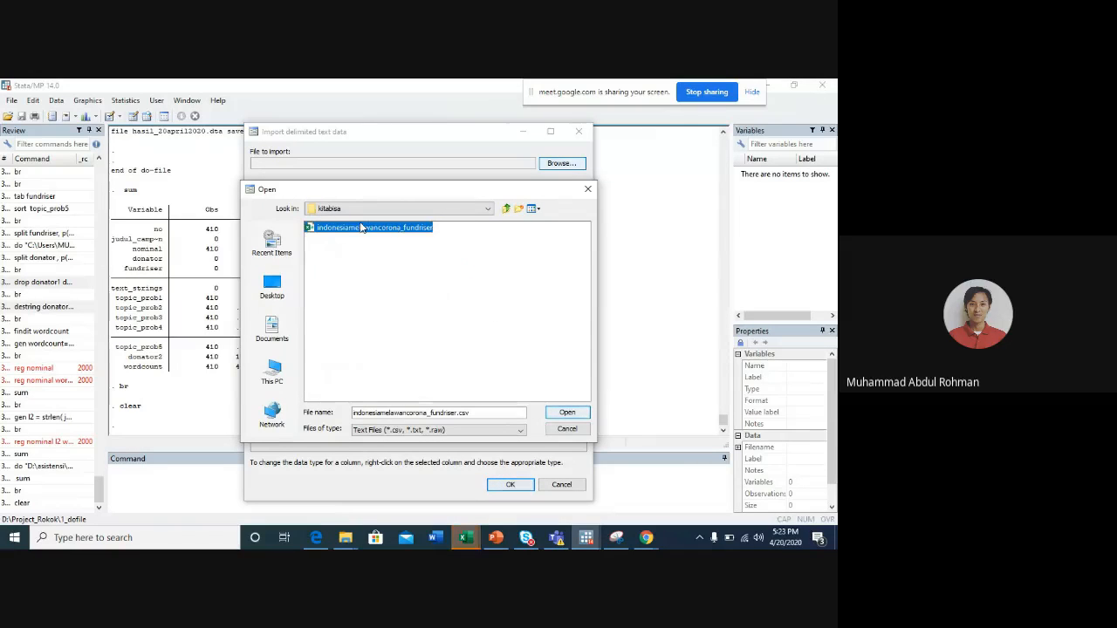
left_click(568, 412)
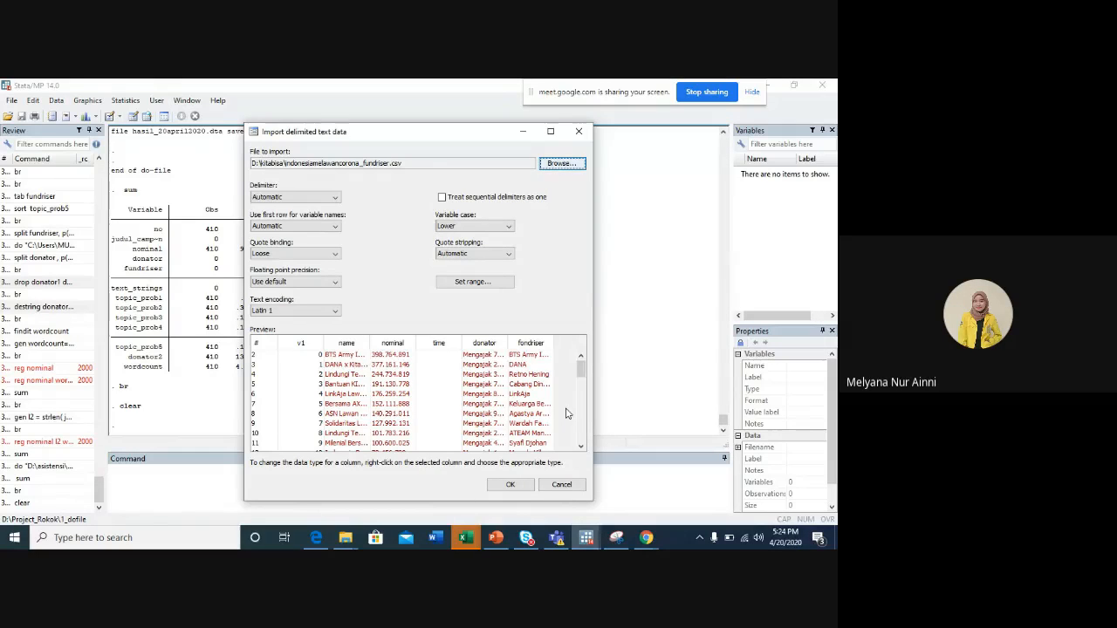
left_click(513, 486)
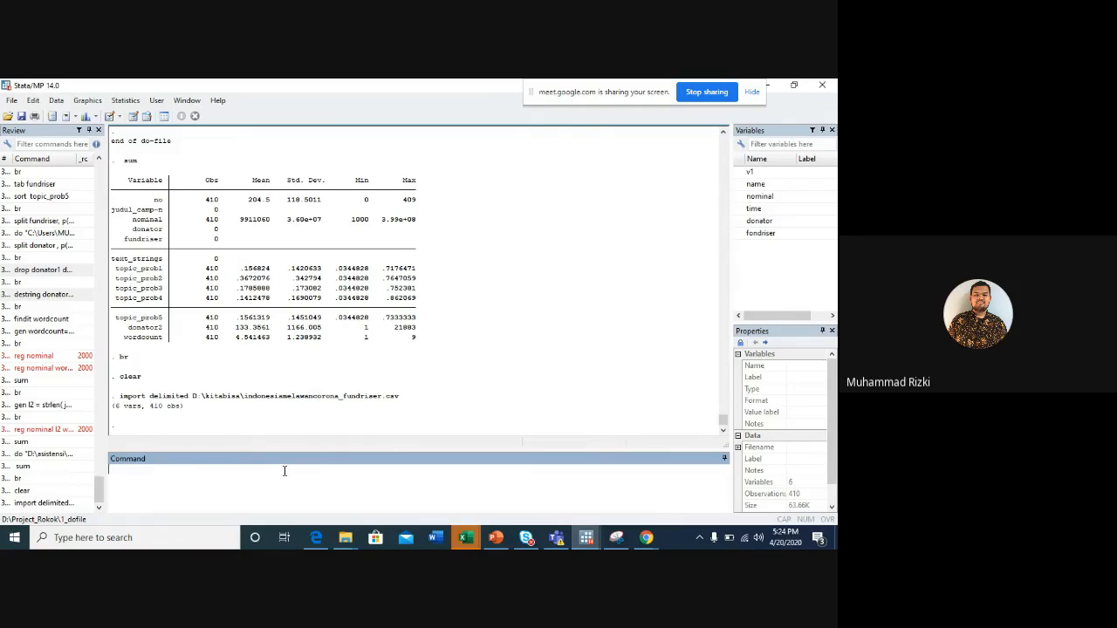
left_click(11, 100)
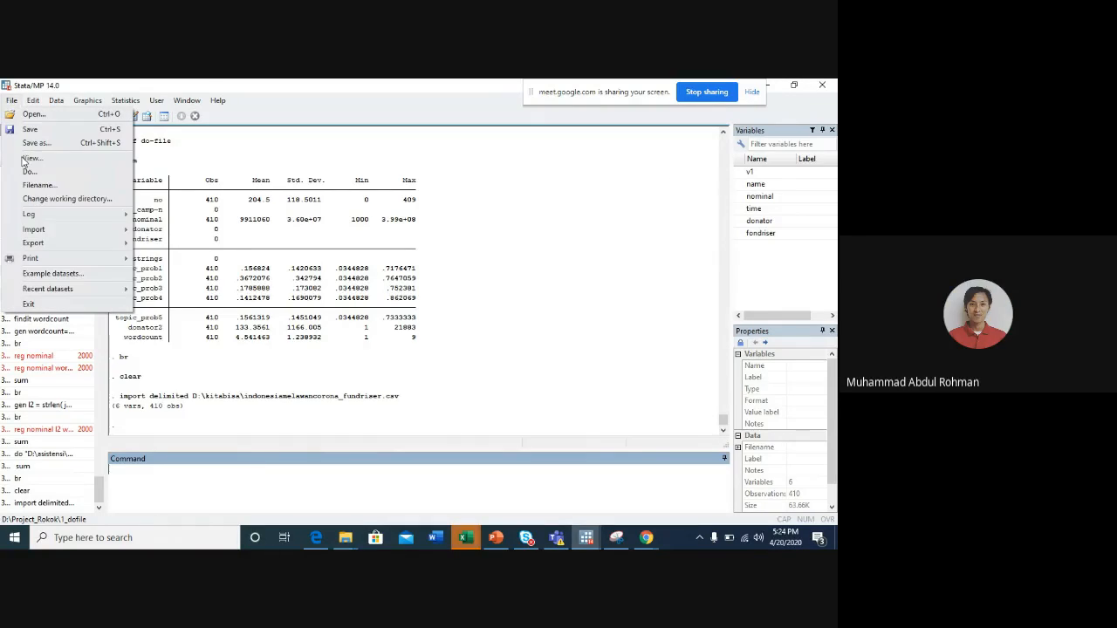
mouse_move(55, 230)
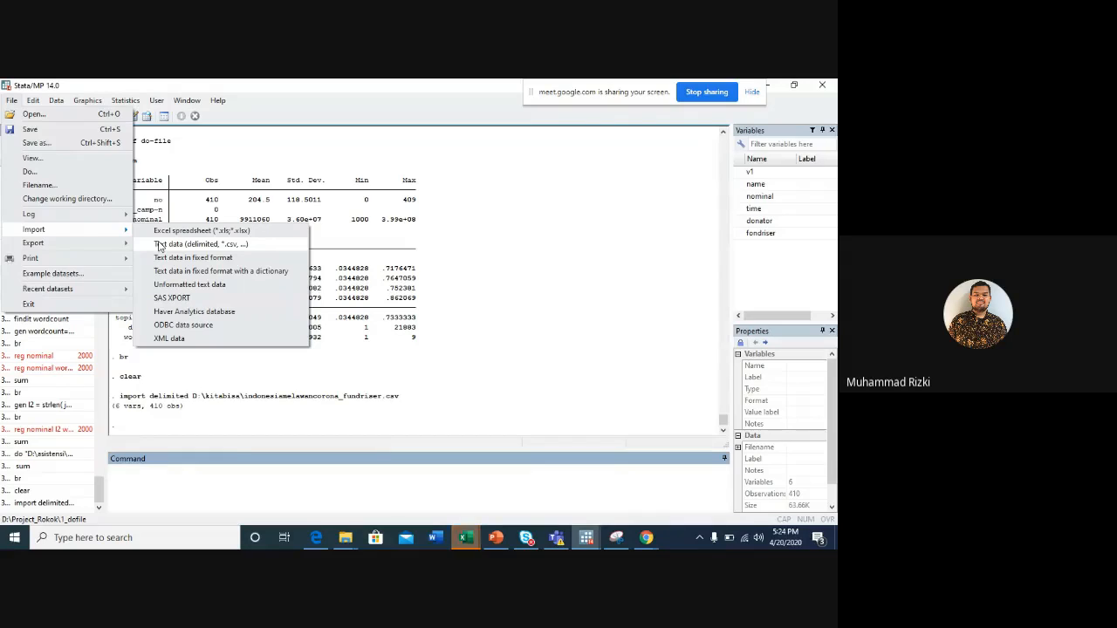
left_click(308, 480)
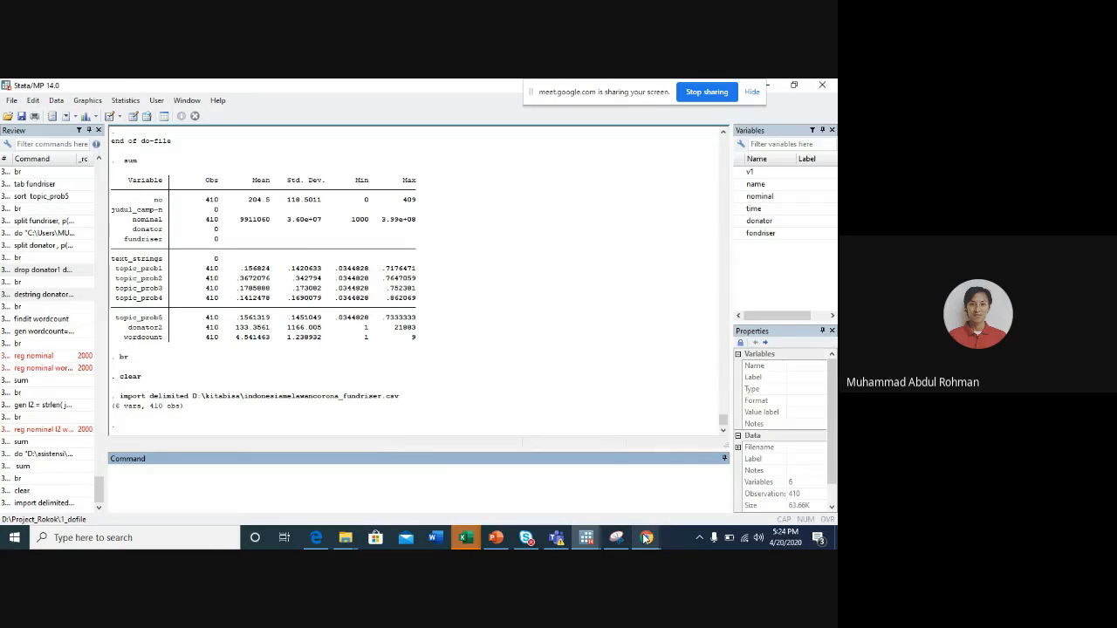
mouse_move(646, 537)
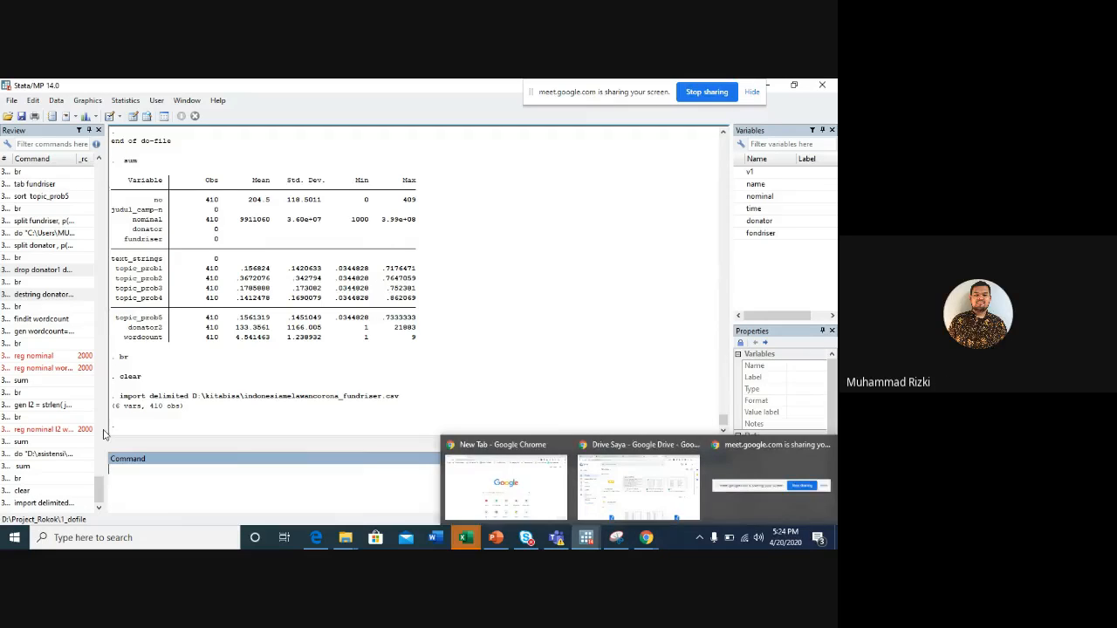
- Recall the last import delimited command, append the clear option, and cut the full command text for reuse in the do-file
left_click(39, 504)
left_click(39, 504)
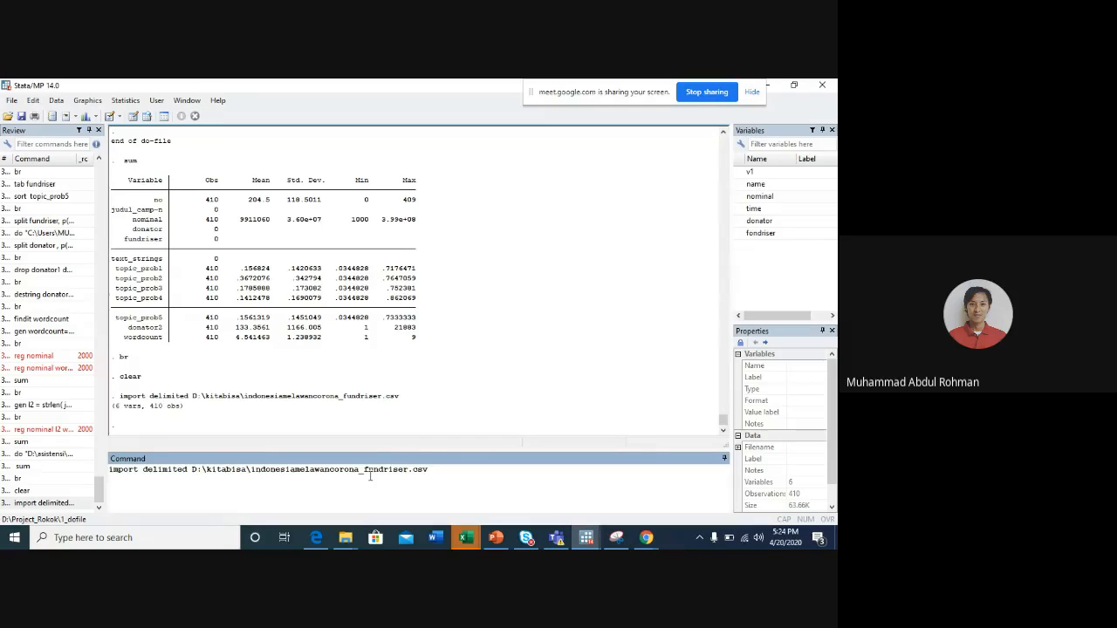
type(", replac")
key("BackSpace")
key("BackSpace")
key("BackSpace")
key("BackSpace")
key("BackSpace")
key("BackSpace")
type("clear")
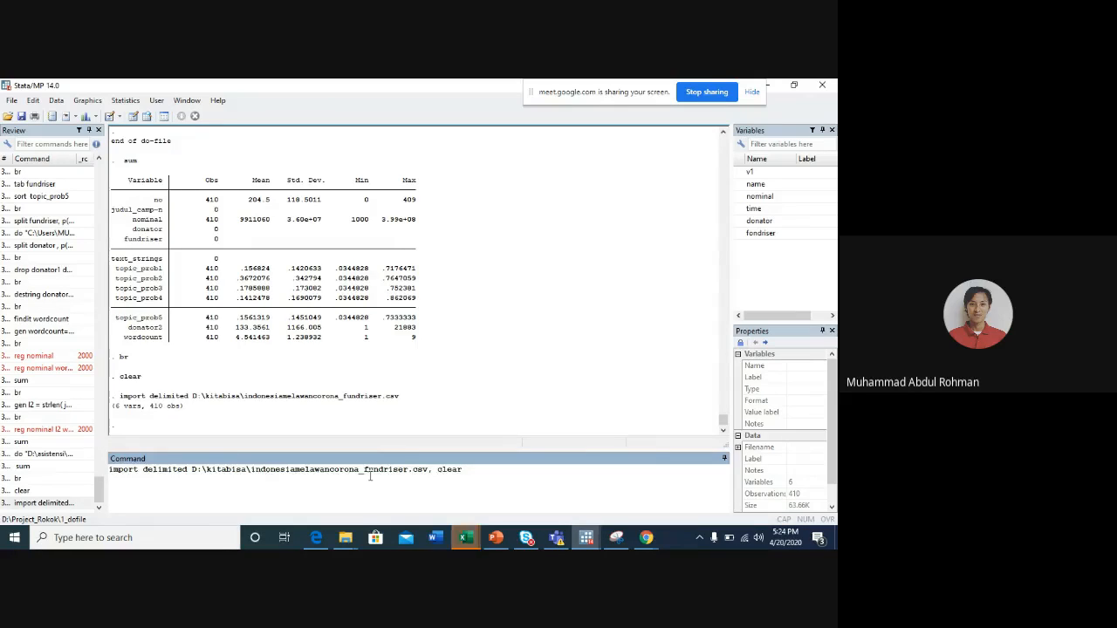
key("ctrl+a")
key("ctrl+c")
key("BackSpace")
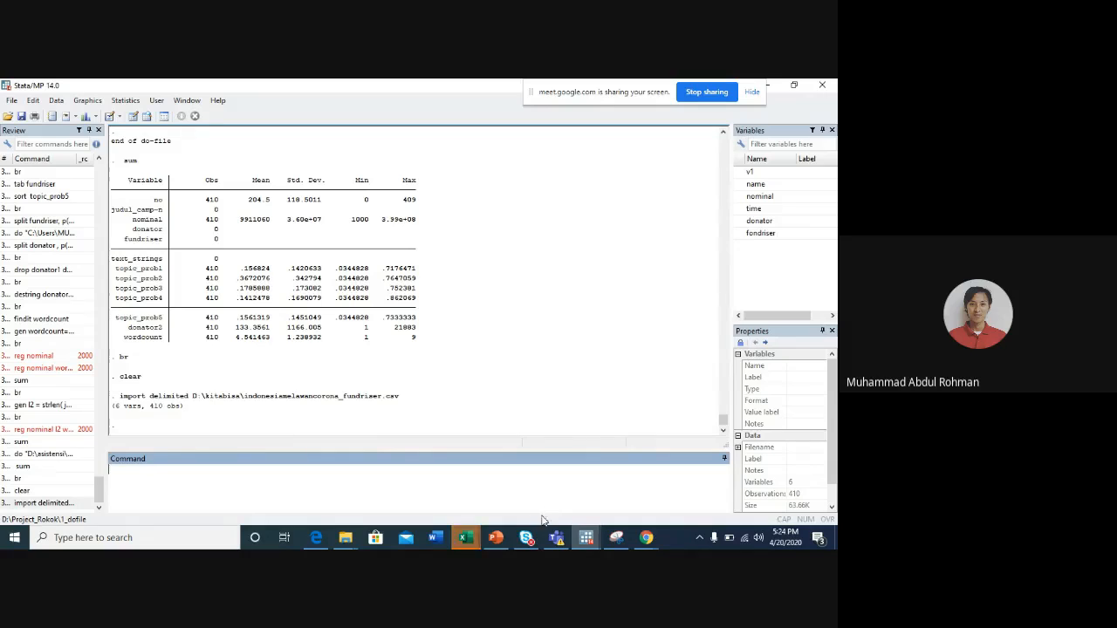
- In do file 20 April 2020.do, replace the import line with import delimited D:\kitabisa\indonesiamelawancorona_fundriser.csv, clear
left_click(585, 537)
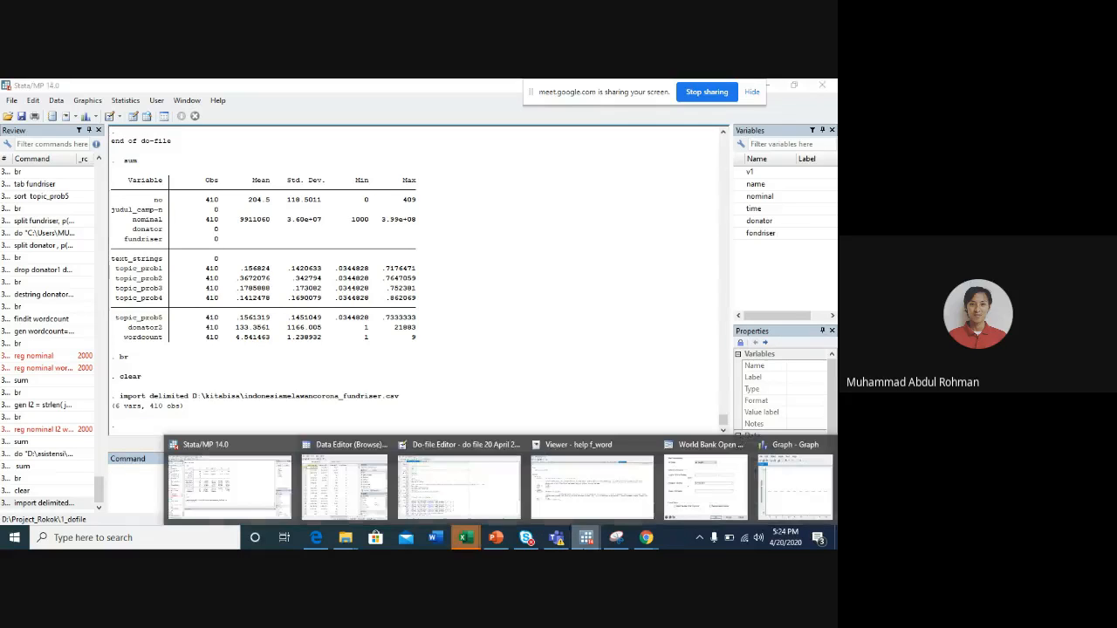
left_click(459, 485)
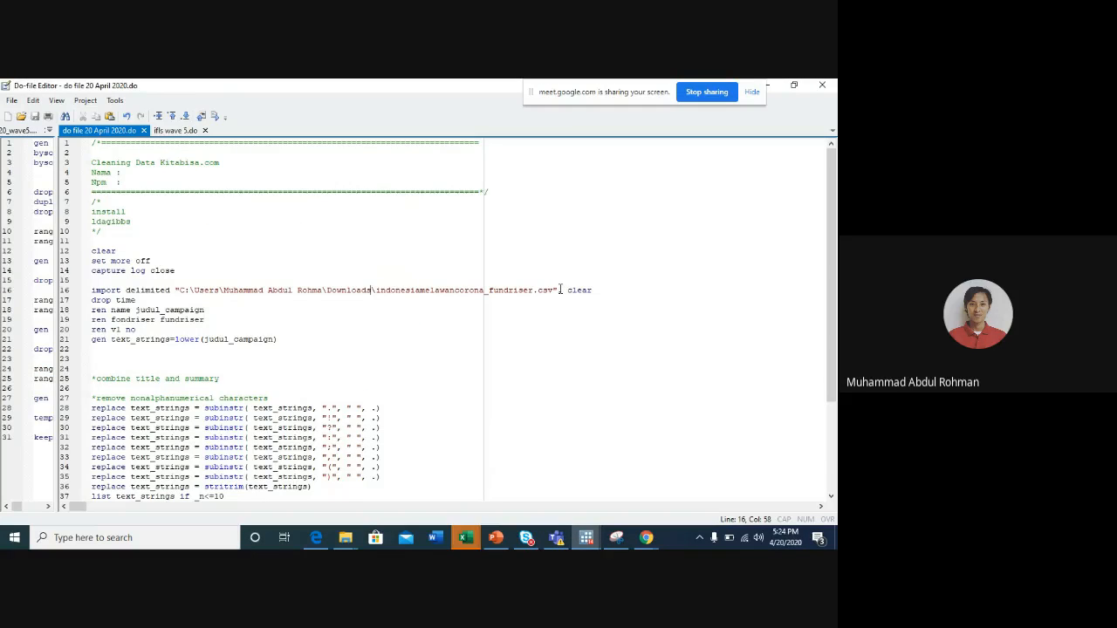
left_click(596, 291)
left_click_drag(596, 290, 20, 295)
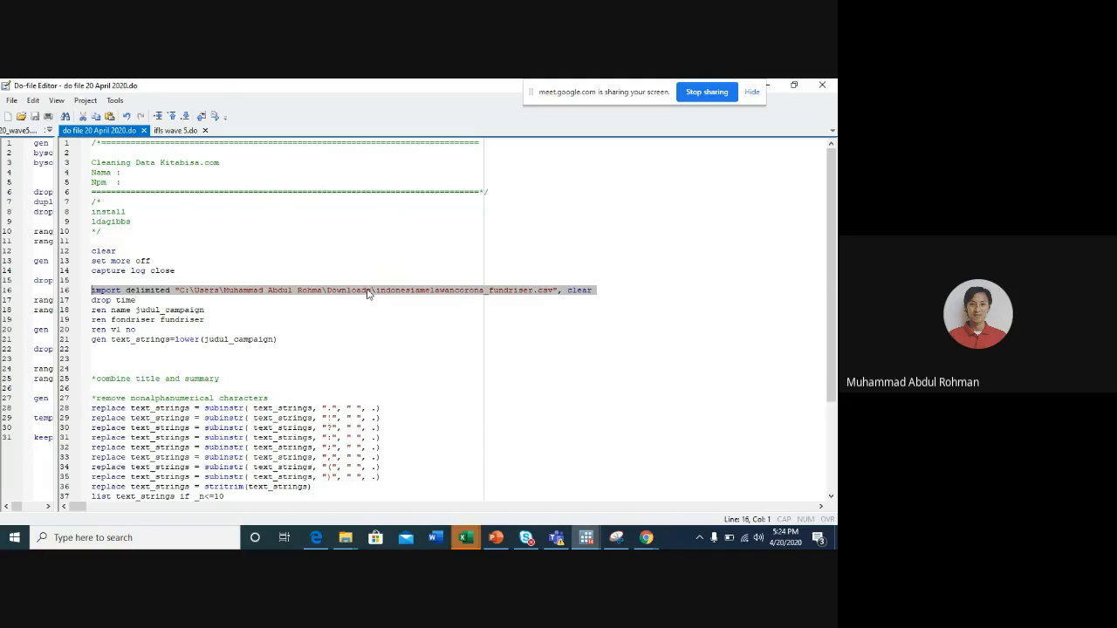
key("ctrl+v")
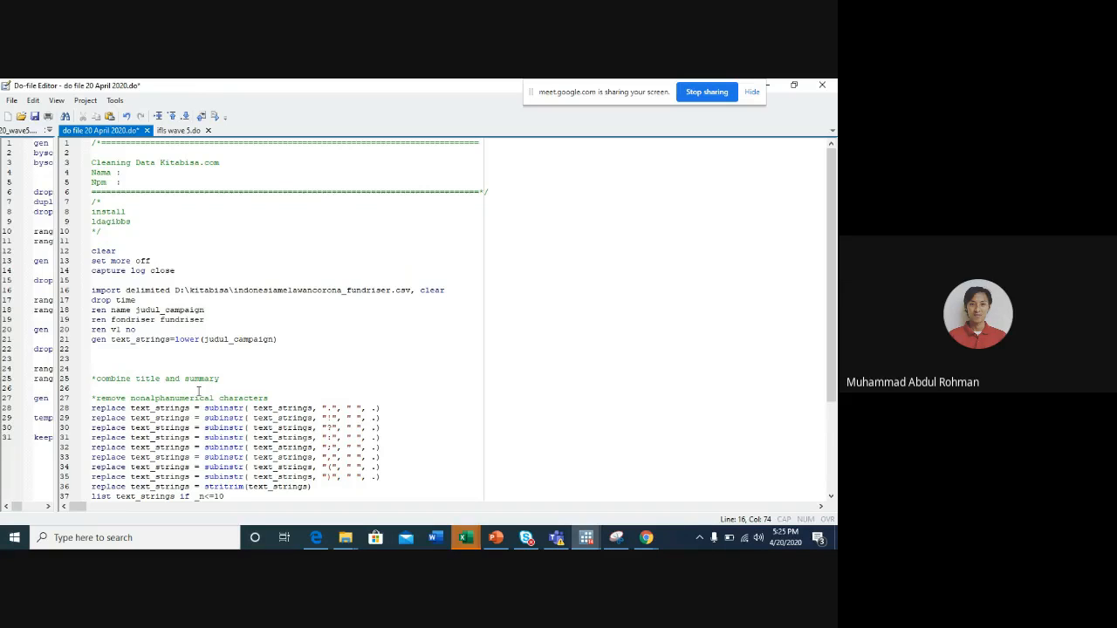
- Review the do-file's text-cleaning, stopwords and topic-model commands, and highlight the ldagibbs command name
scroll(199, 390, "down", 3)
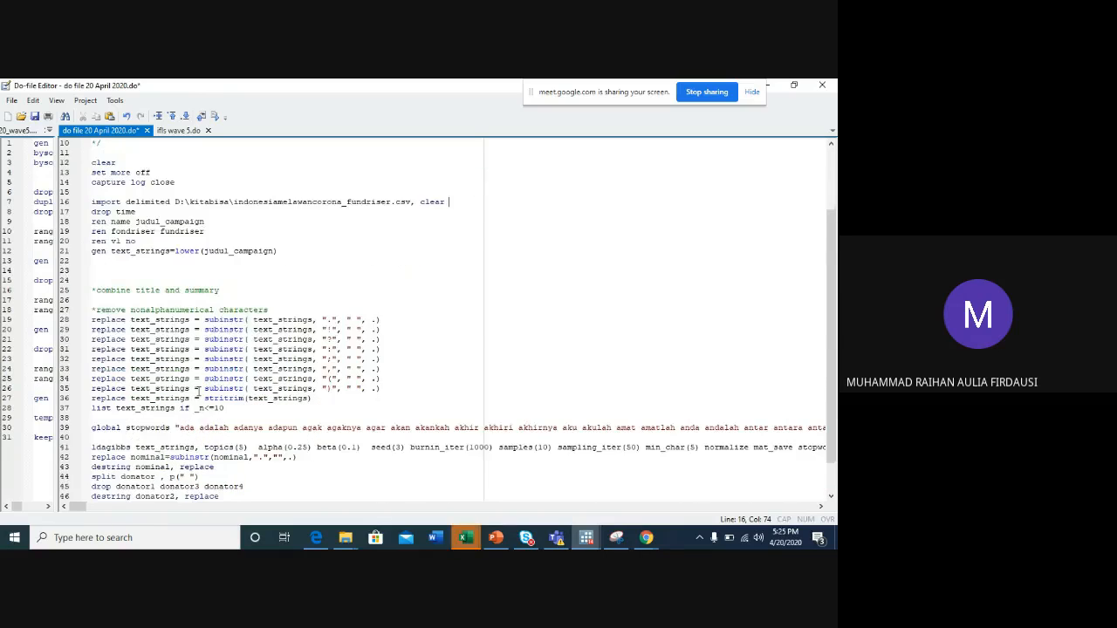
scroll(198, 390, "up", 3)
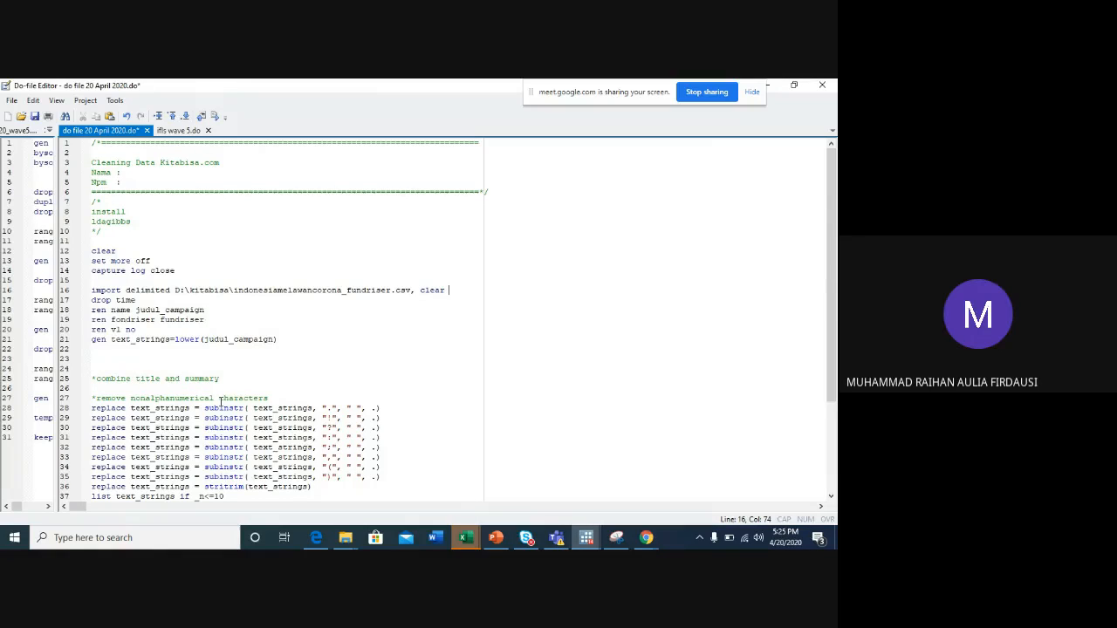
scroll(207, 377, "down", 3)
scroll(207, 377, "up", 3)
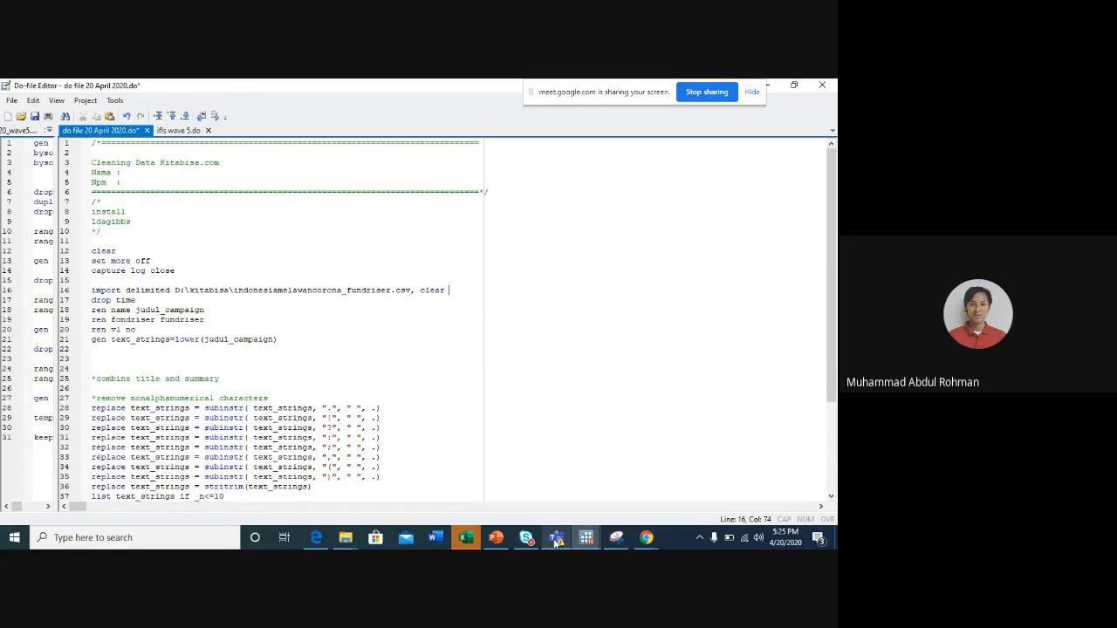
scroll(186, 407, "down", 4)
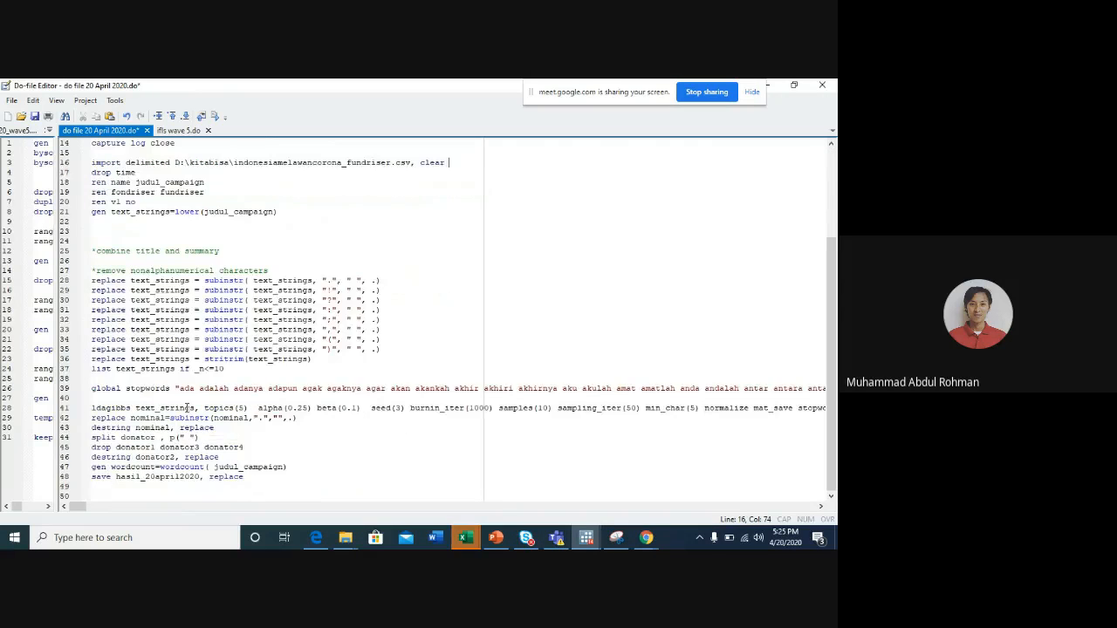
double_click(116, 408)
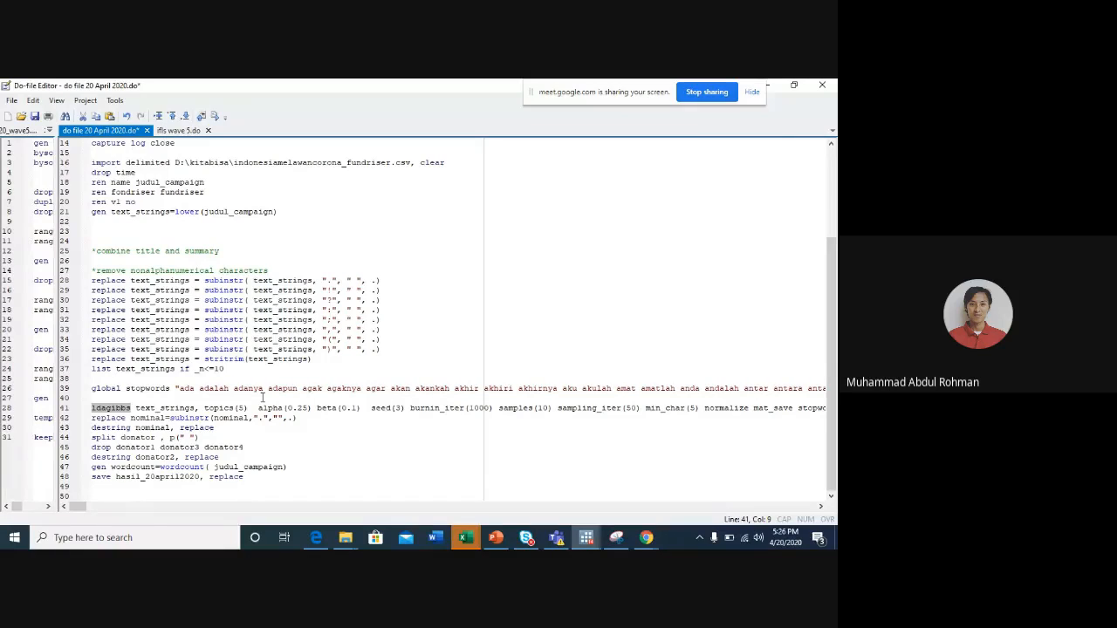
left_click(114, 409)
double_click(117, 408)
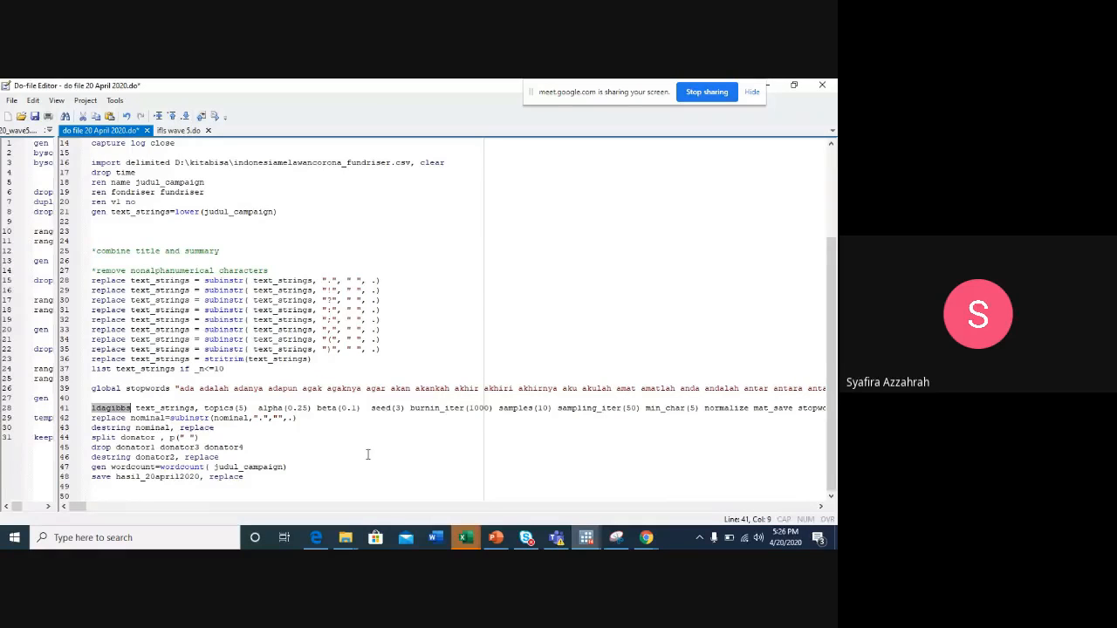
- In the main Stata window, rerun the delimited import of D:\kitabisa\indonesiamelawancorona_fundriser.csv with the clear option
mouse_move(585, 538)
left_click(231, 485)
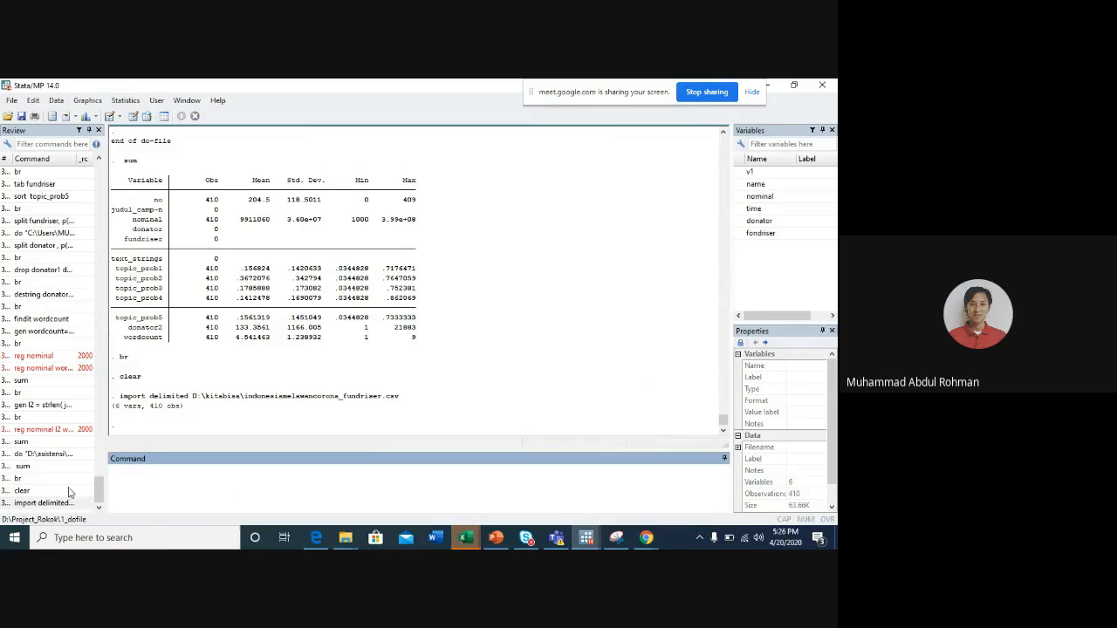
left_click(42, 504)
left_click(492, 477)
type(",")
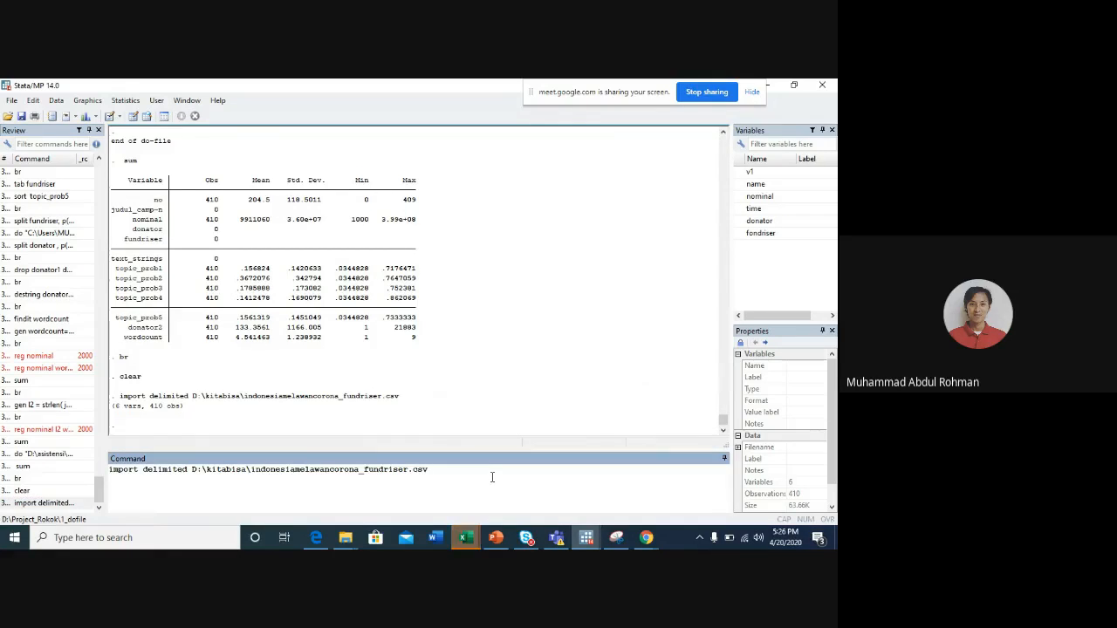
type(" clear")
key("Return")
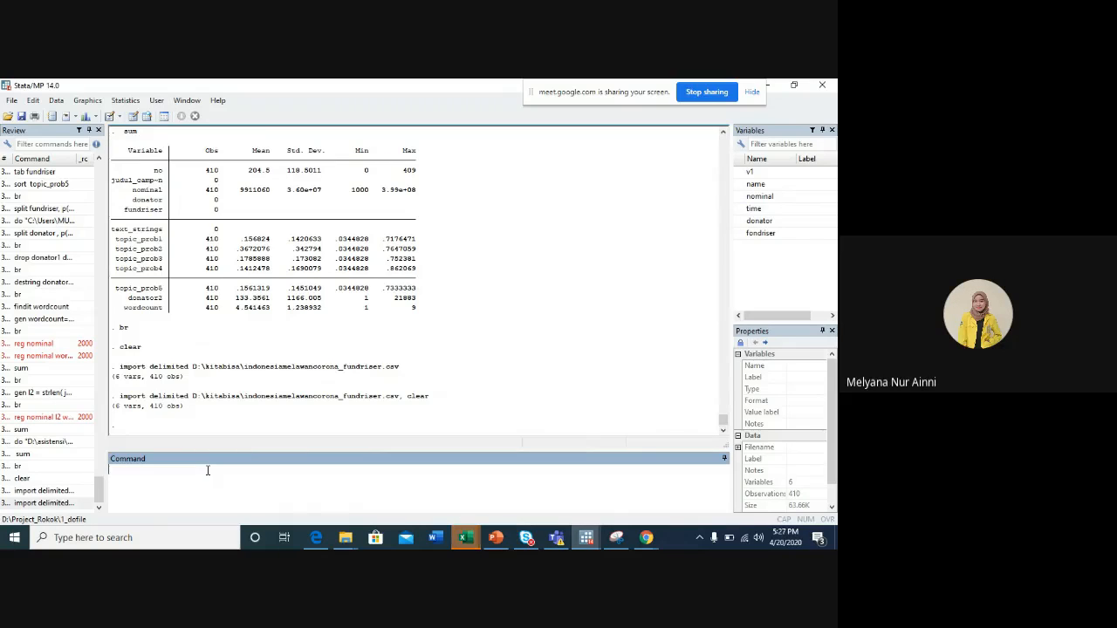
- Try to install the ldagibbs package from SSC with ssc install ldagibbs
type("sc ")
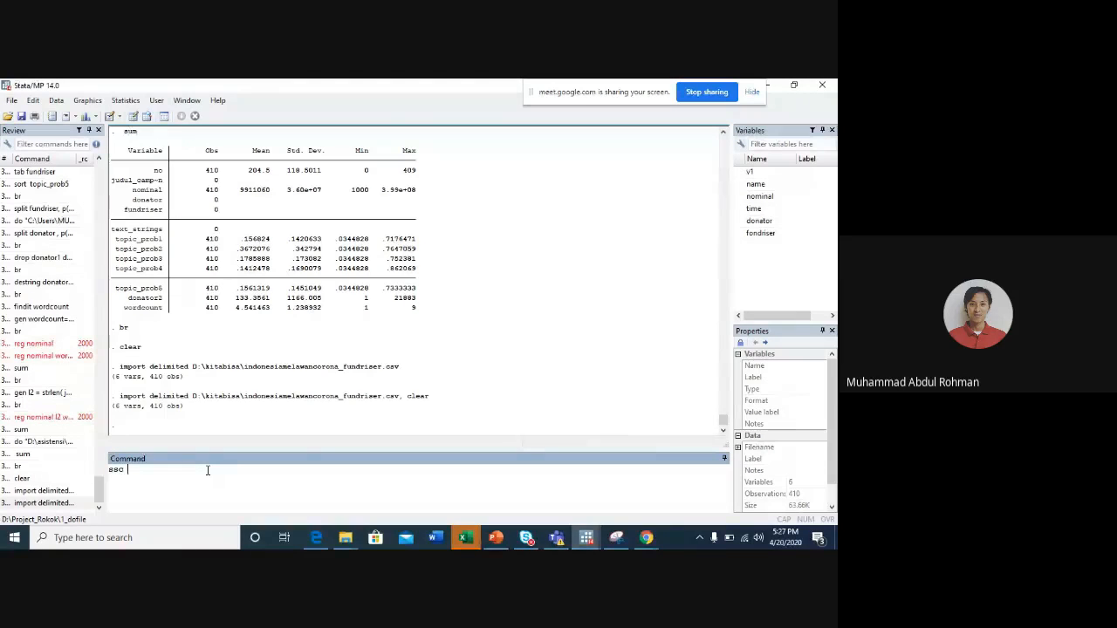
type("install ldagibbs")
key("Return")
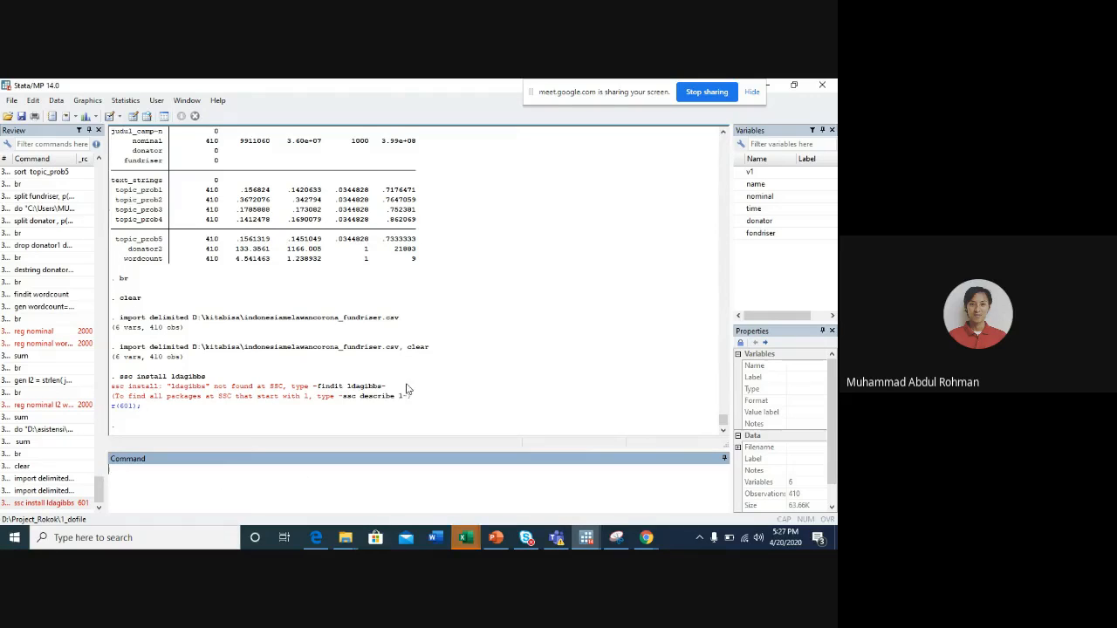
- Run findit ldagibbs, open the st0515 package description from stata-journal.com, and return to the main Stata window
left_click(319, 392)
left_click_drag(317, 390, 379, 390)
key("ctrl+c")
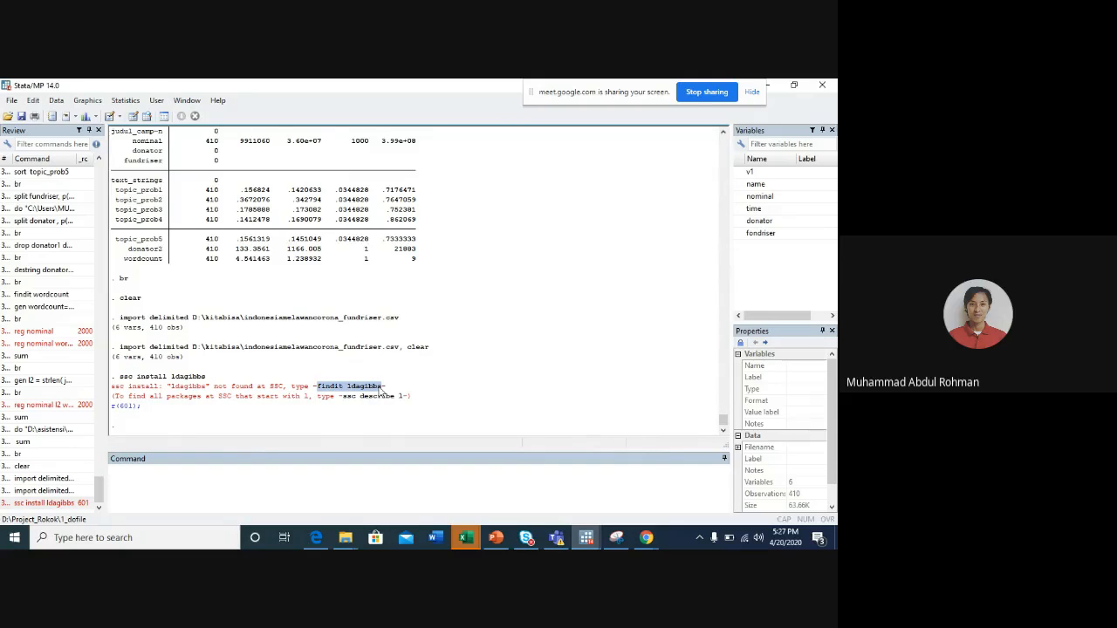
left_click(219, 494)
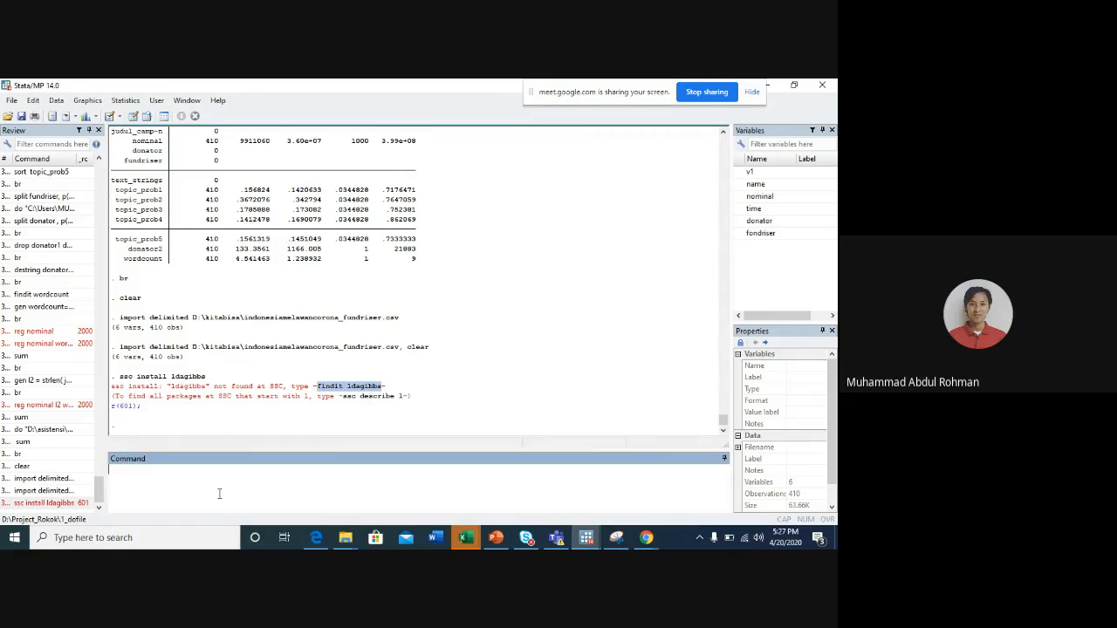
key("ctrl+v")
key("Return")
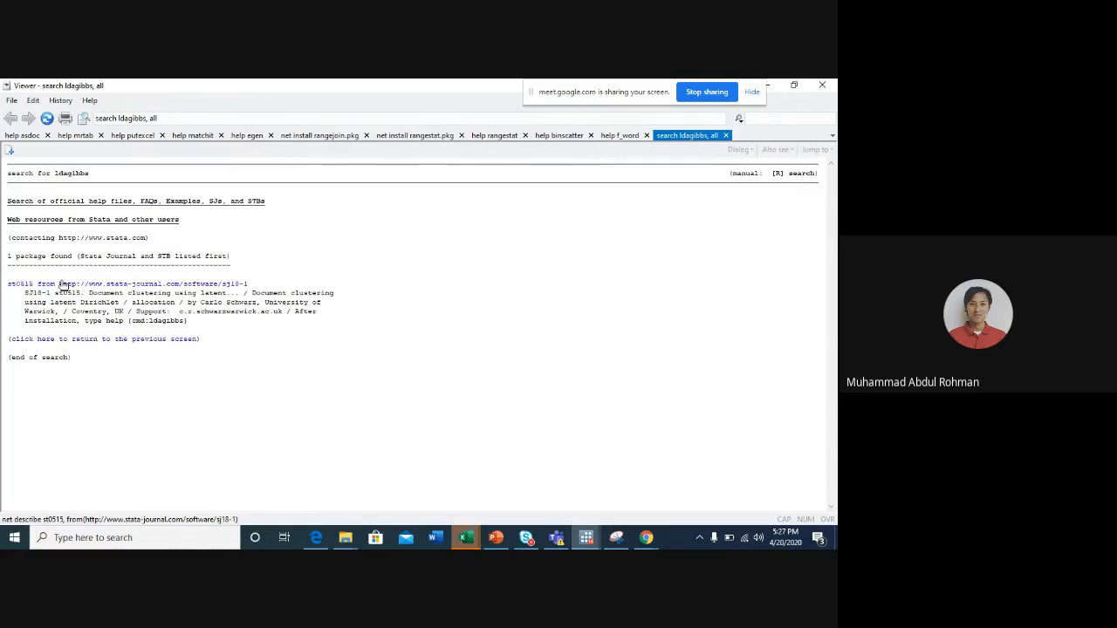
left_click(116, 281)
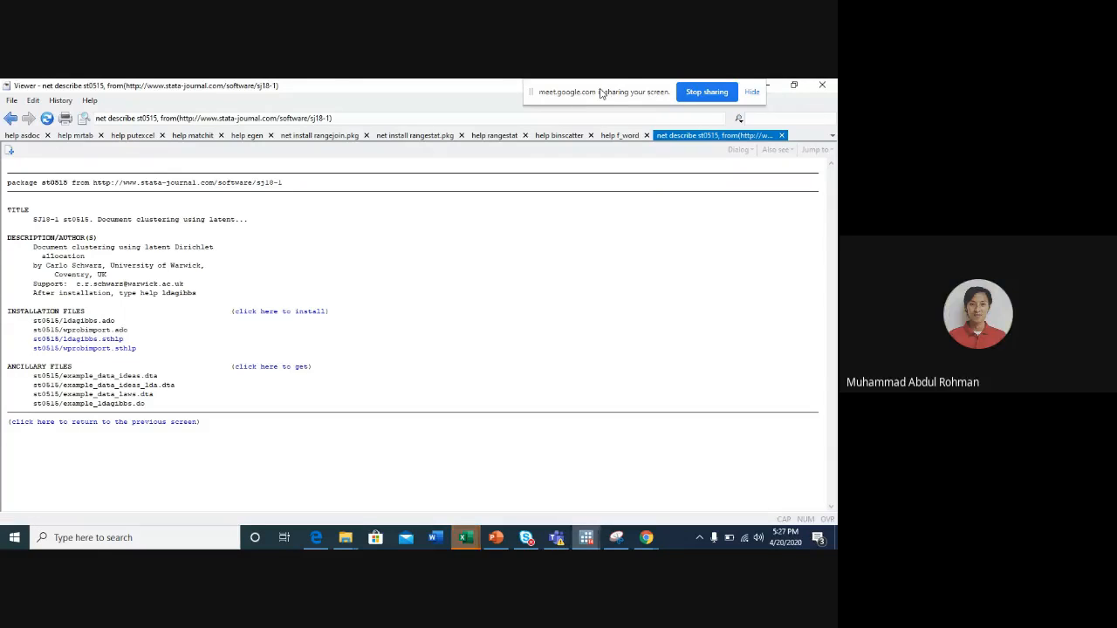
left_click_drag(599, 92, 410, 96)
left_click(765, 85)
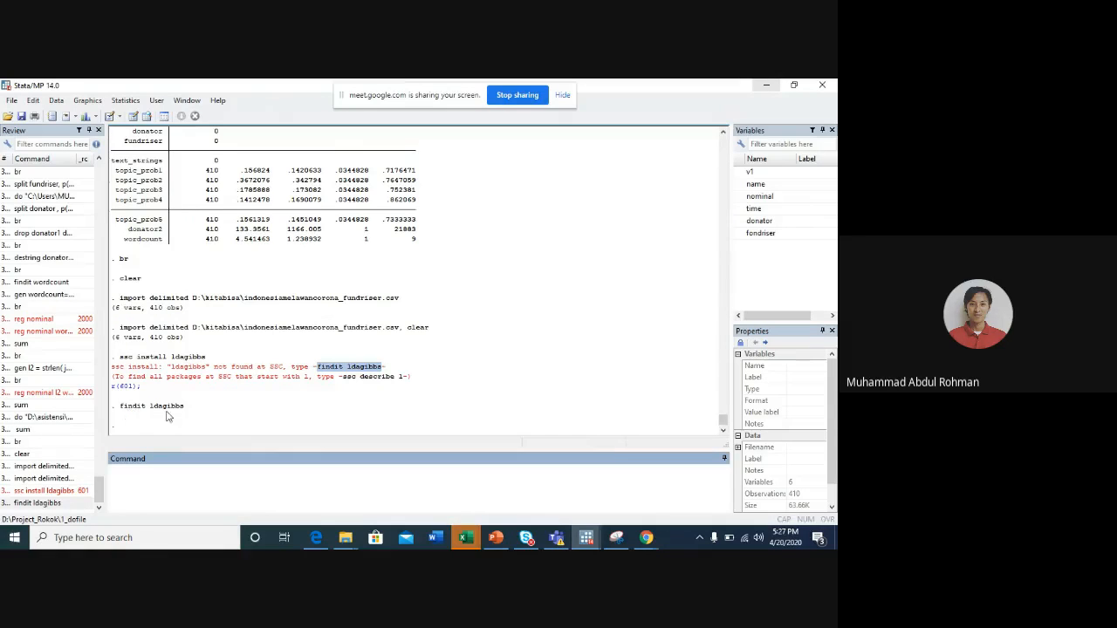
- Repeat findit ldagibbs twice, opening the st0515 package description each time and returning to the main Stata window
left_click(51, 504)
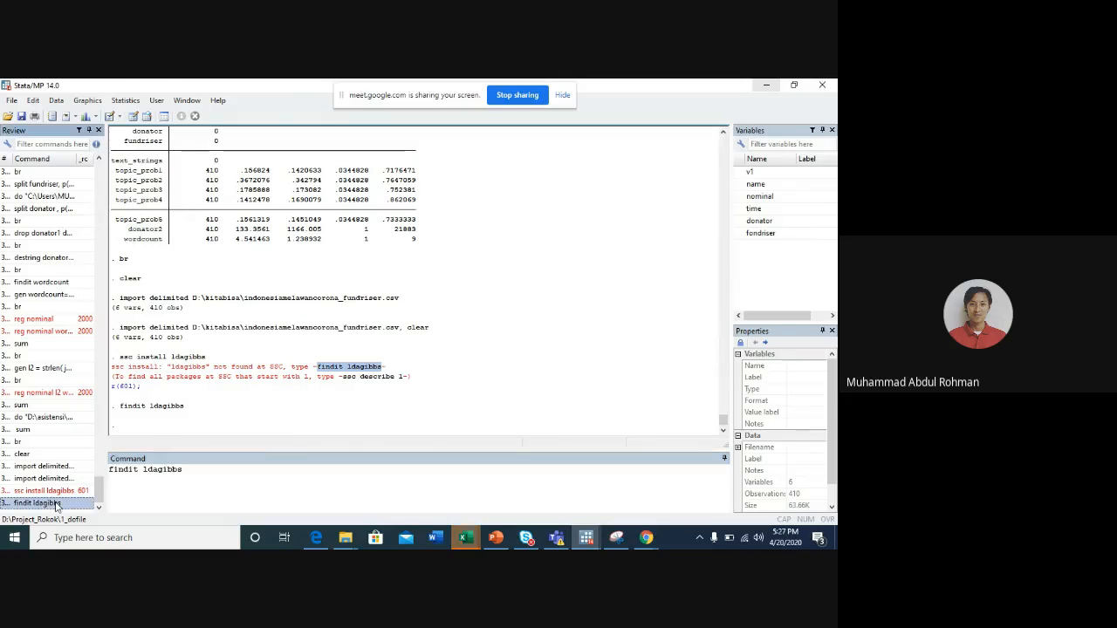
left_click(172, 487)
key("Return")
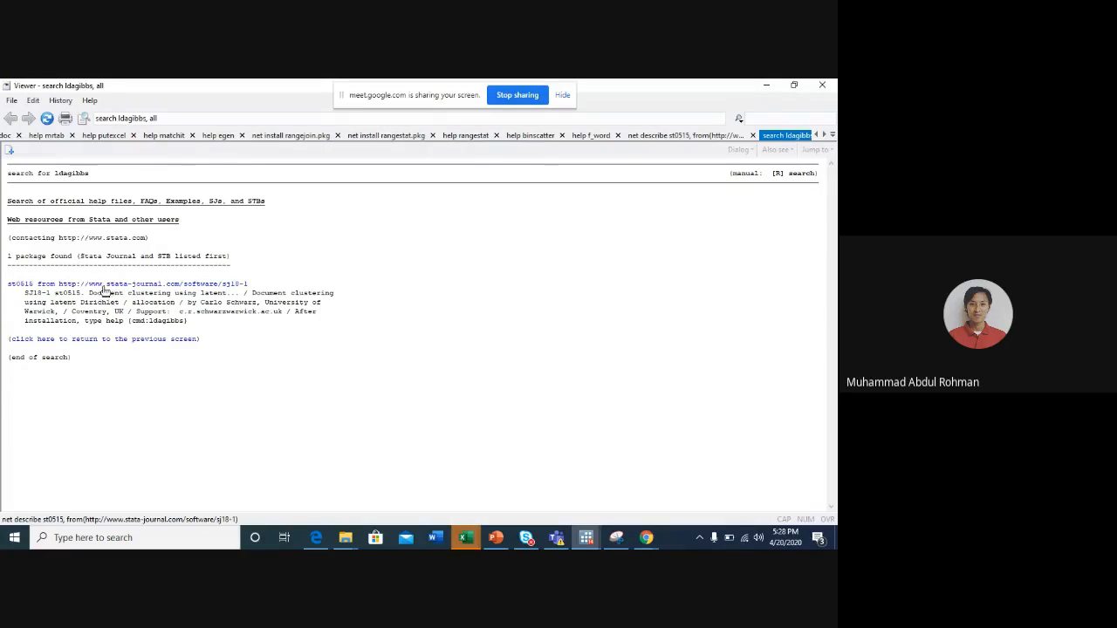
left_click(100, 286)
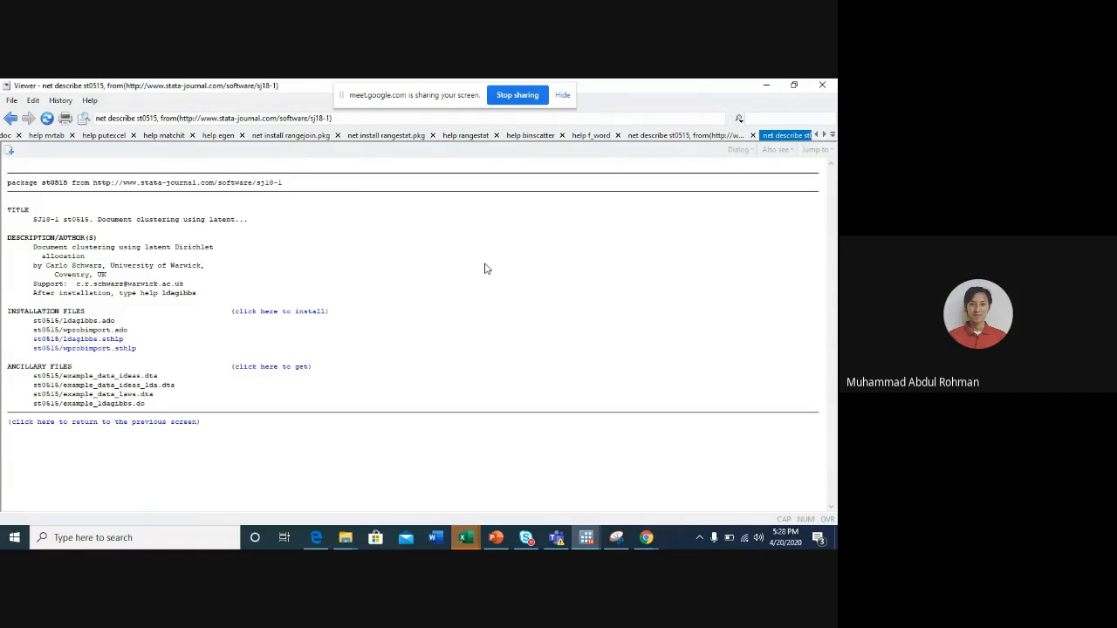
left_click(766, 85)
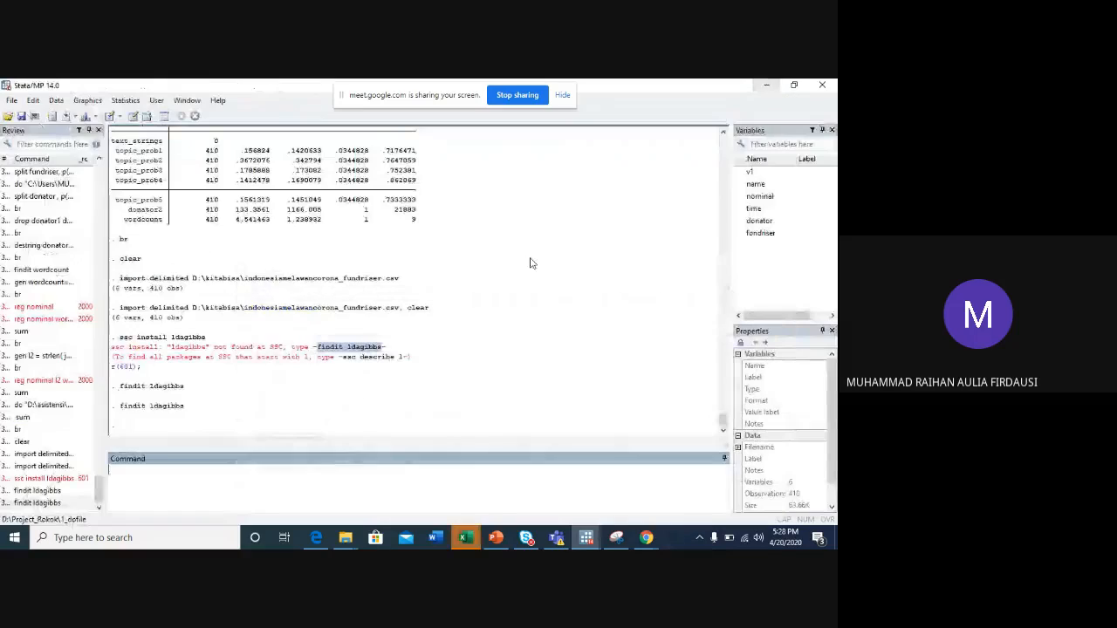
left_click(54, 504)
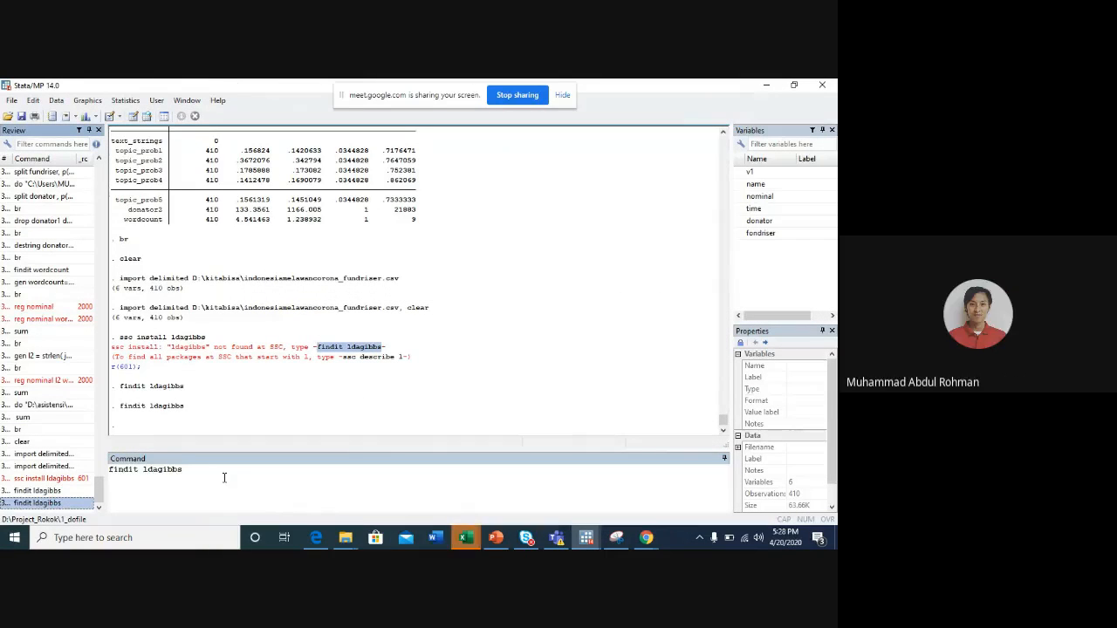
key("Return")
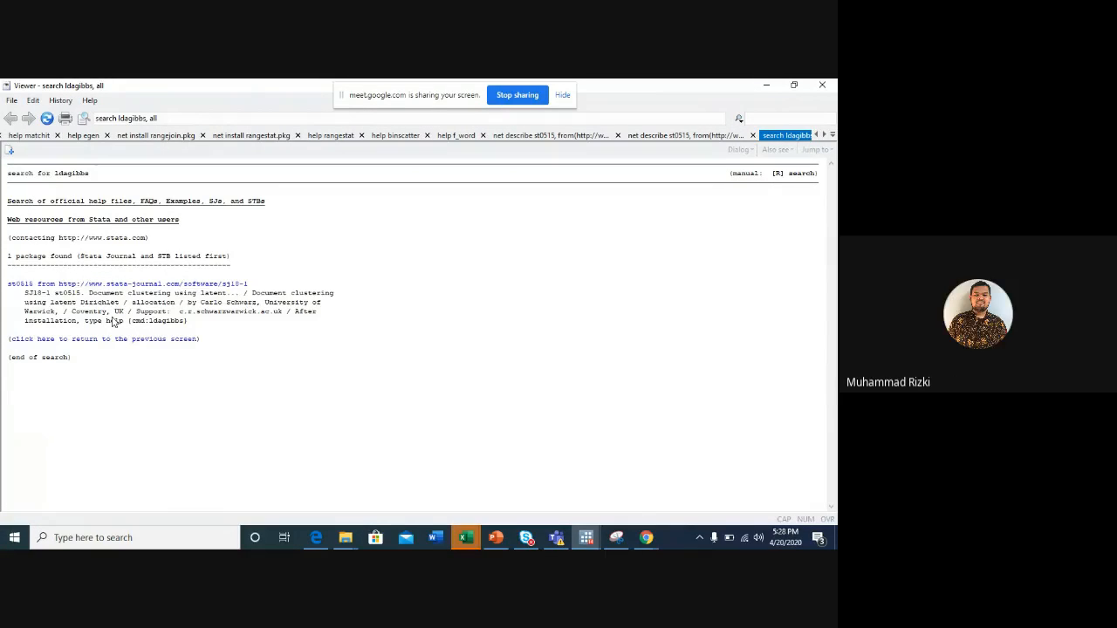
left_click(33, 287)
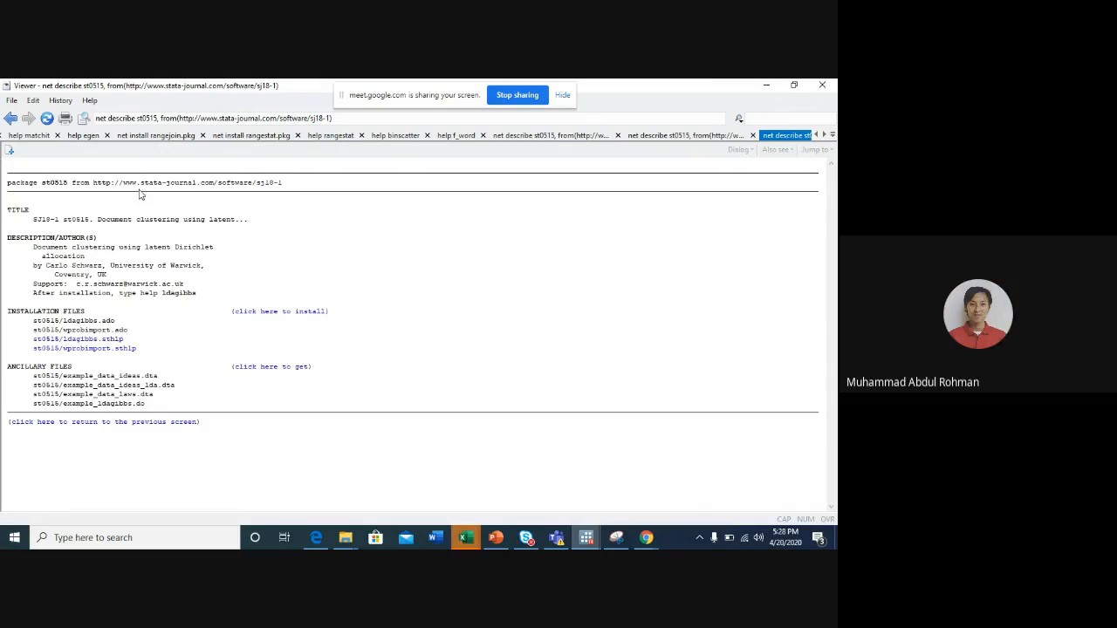
left_click(764, 84)
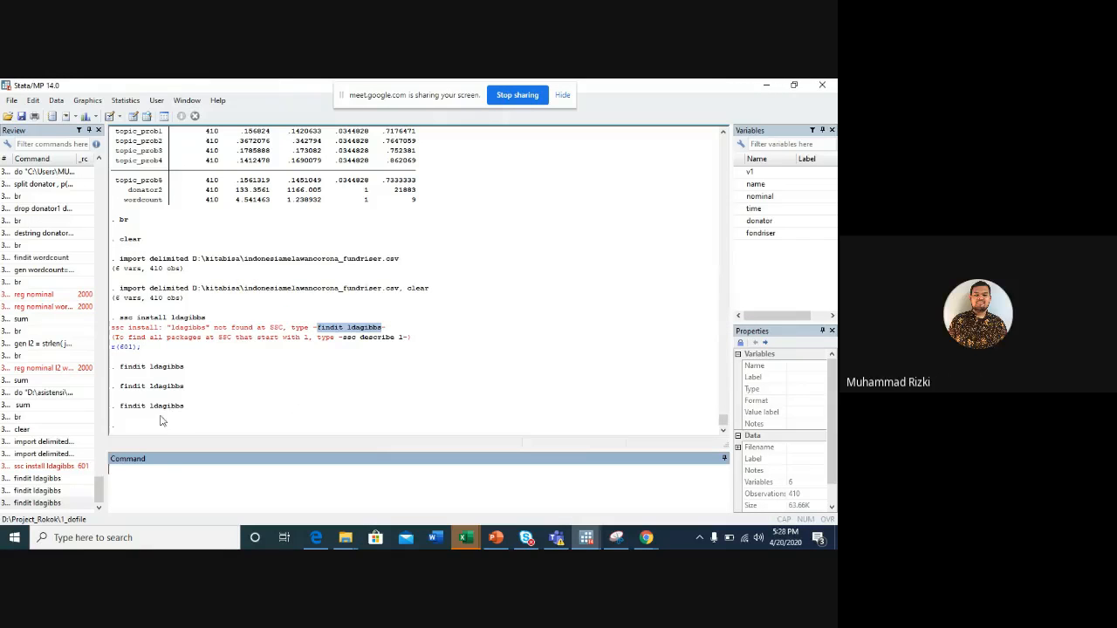
left_click(52, 504)
triple_click(227, 478)
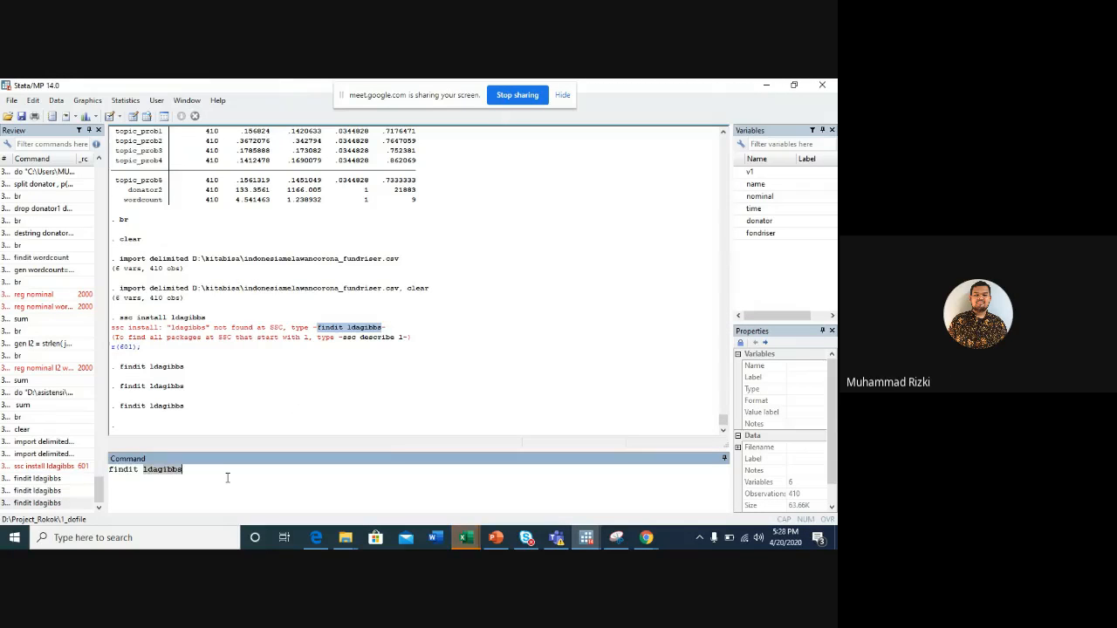
key("BackSpace")
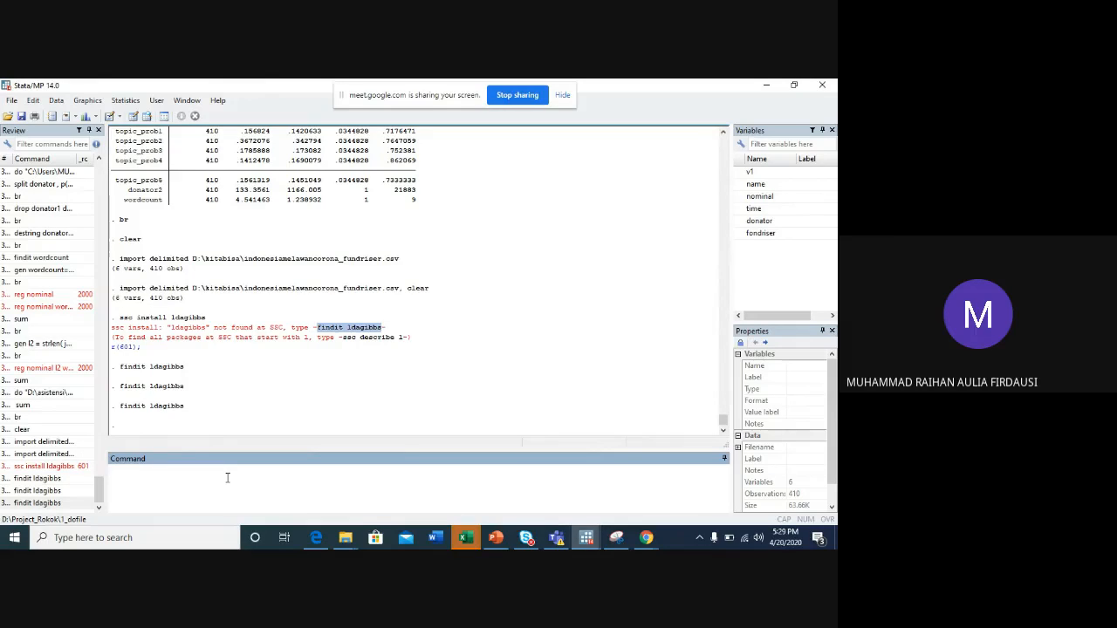
- Search for ldagibbs once more with findit and return to the main Stata window
double_click(63, 504)
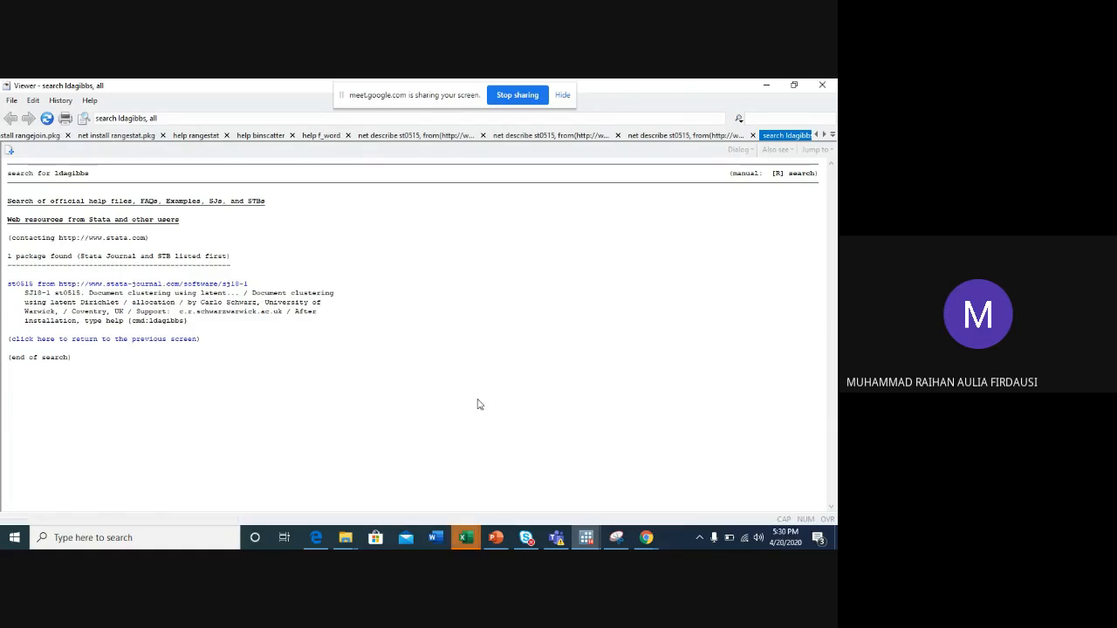
left_click(758, 84)
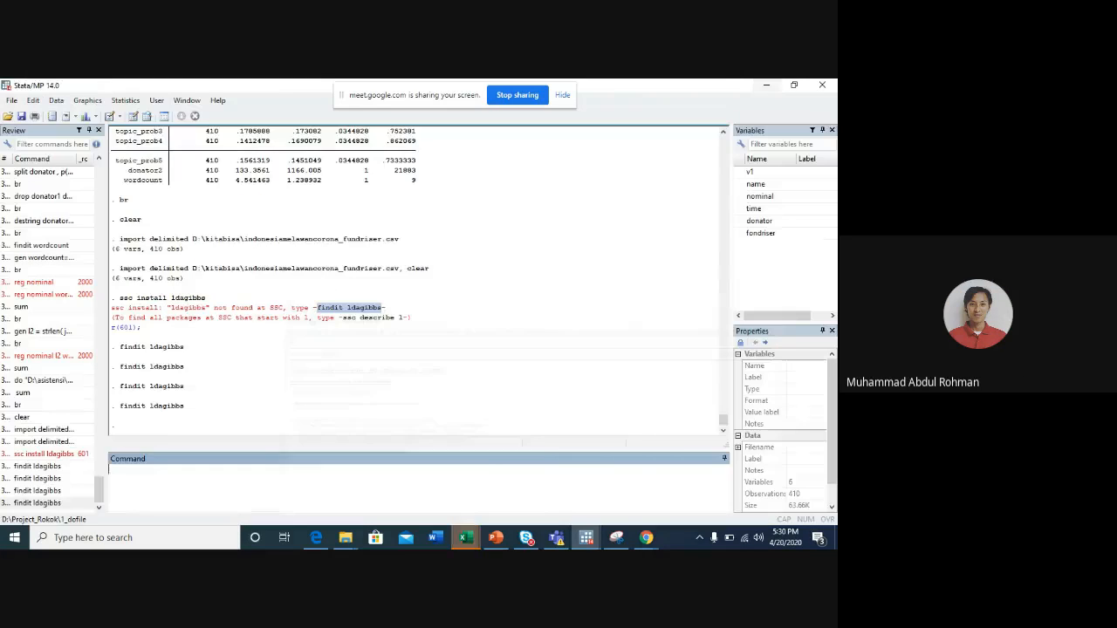
- Add a line with cd "D:\kitabisa\" directly above the import delimited command in the 20 April 2020 do-file
mouse_move(587, 539)
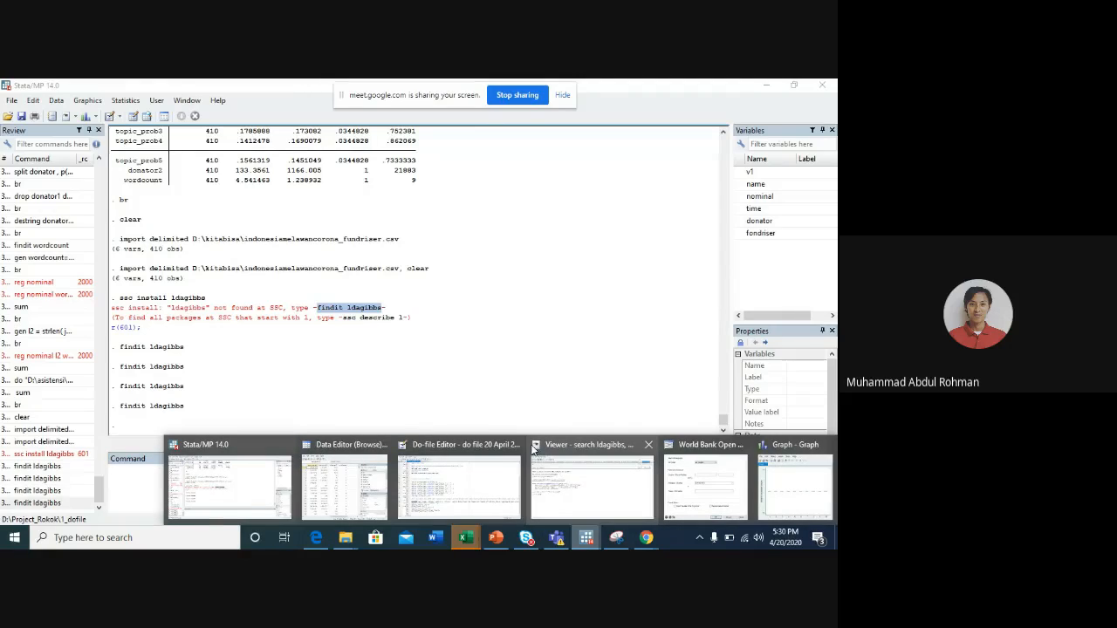
left_click(459, 485)
left_click(271, 234)
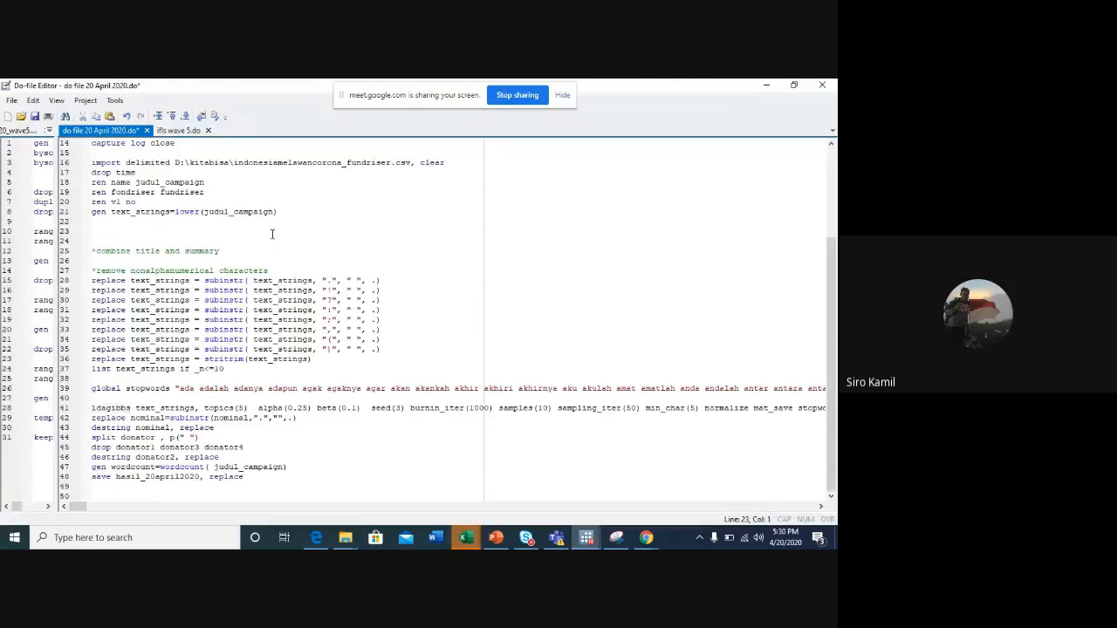
left_click(455, 161)
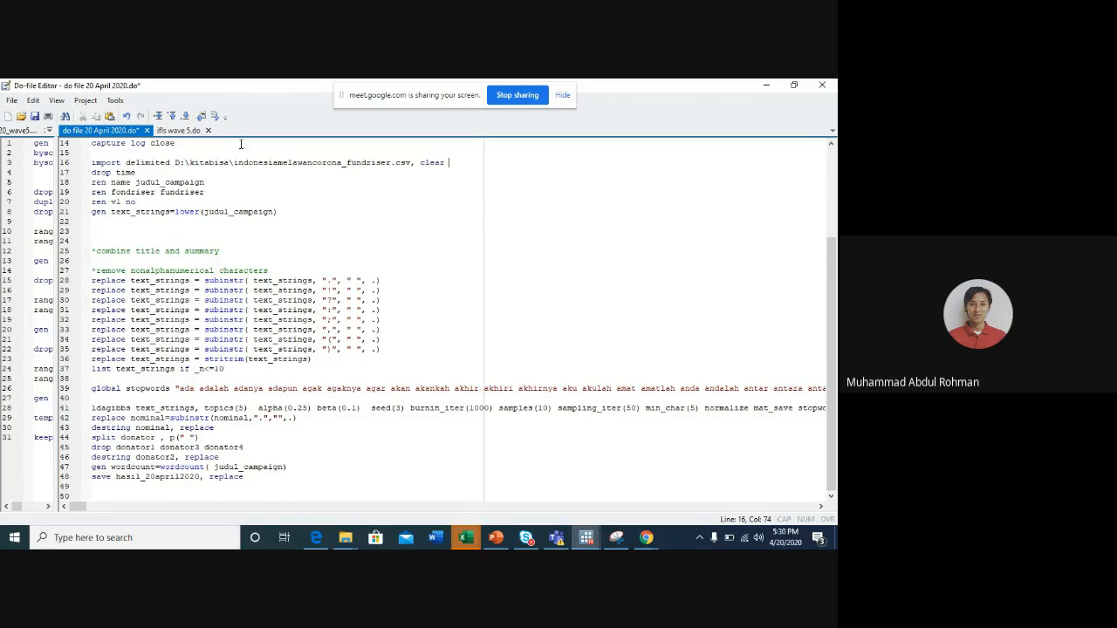
left_click_drag(235, 162, 175, 164)
key("ctrl+c")
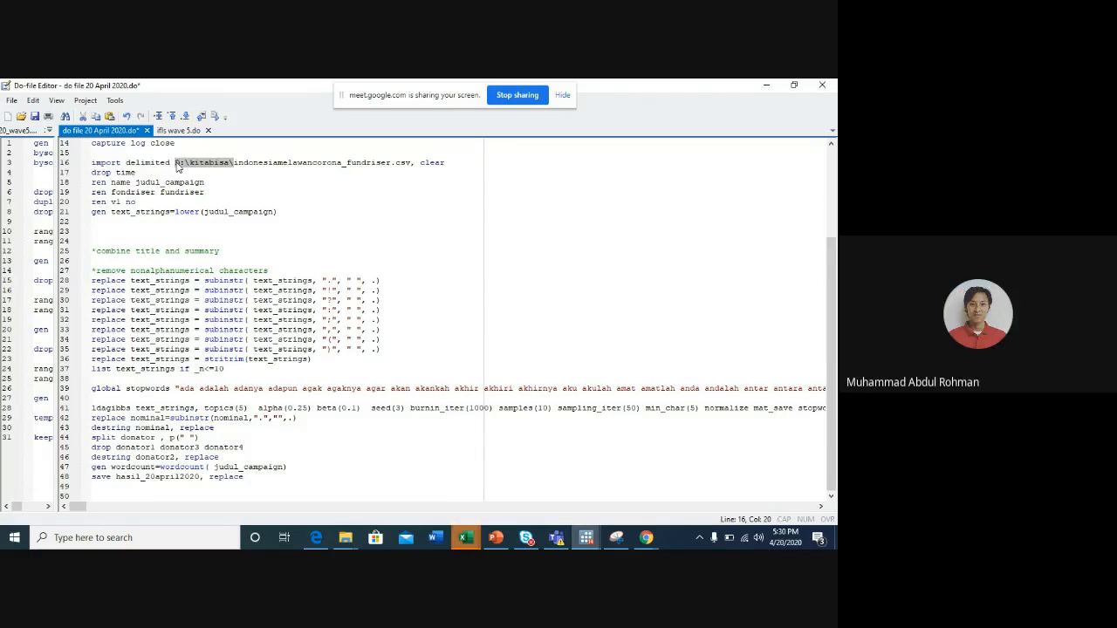
key("Up")
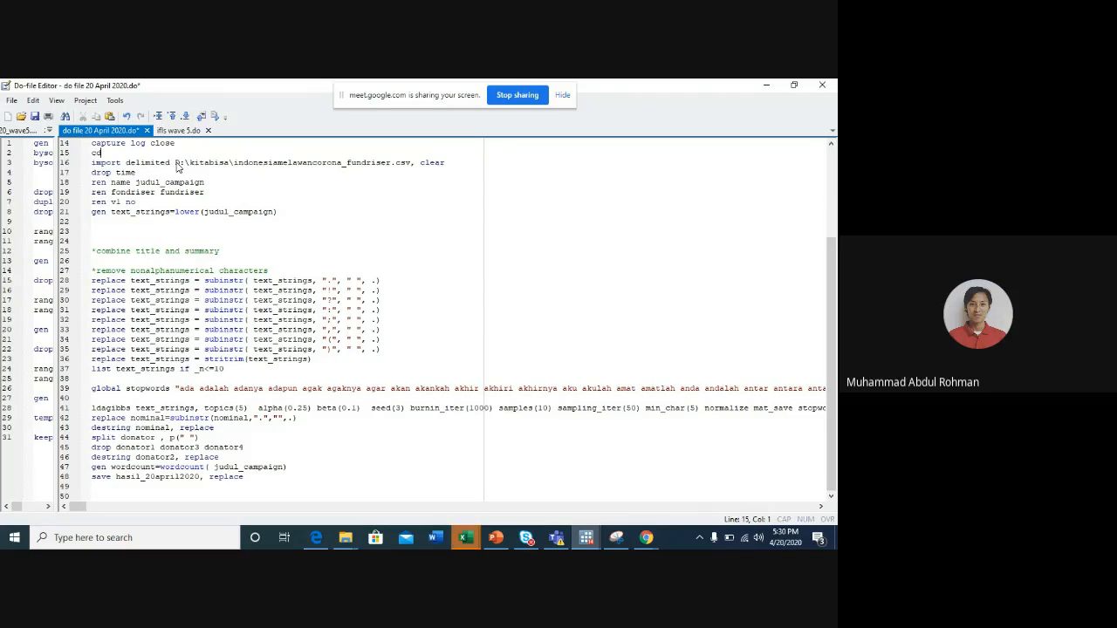
type("cd \"")
key("ctrl+v")
type("\"")
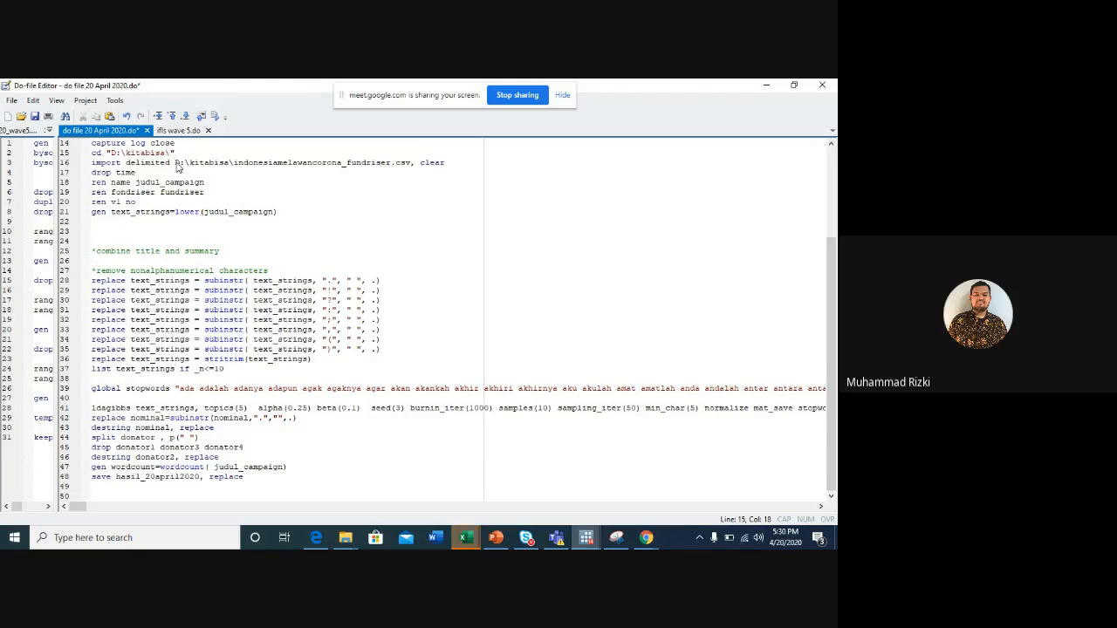
- Run the whole do-file and bring up the main Stata window to follow the output
key("ctrl+d")
left_click(513, 334)
left_click(585, 536)
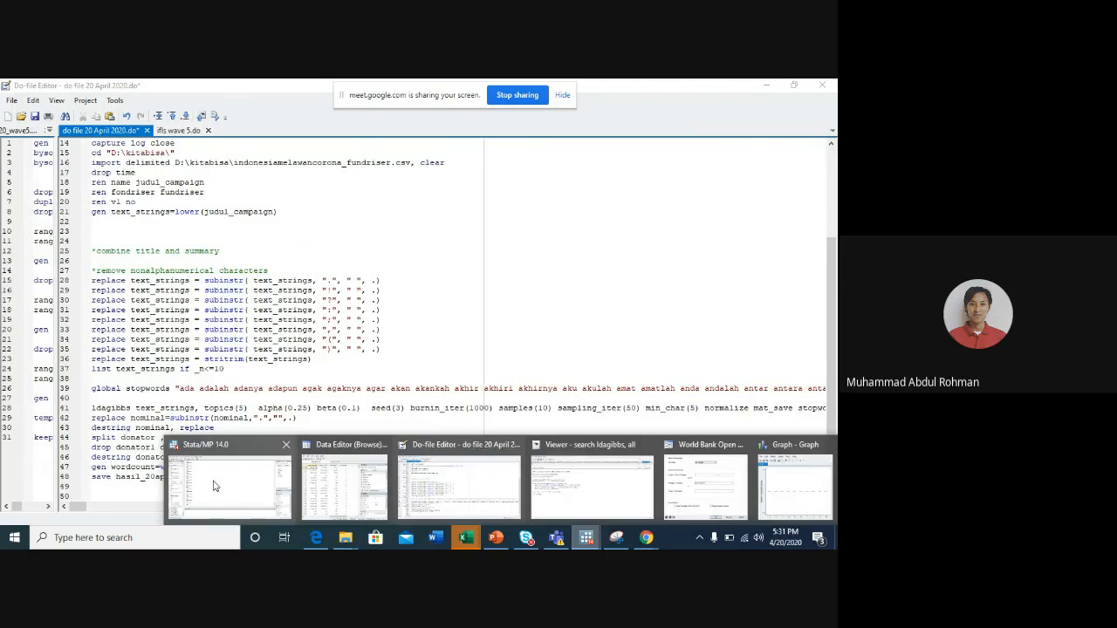
left_click(213, 486)
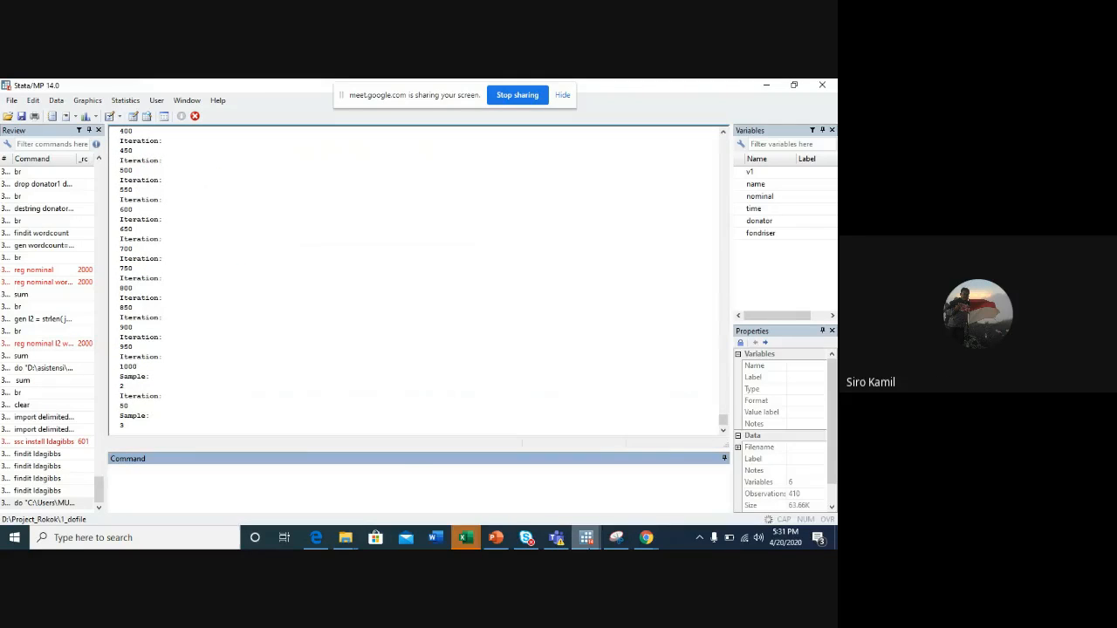
- Review the do-file's opening commands and check the Gibbs sampler's progress in the main Stata window
left_click(585, 535)
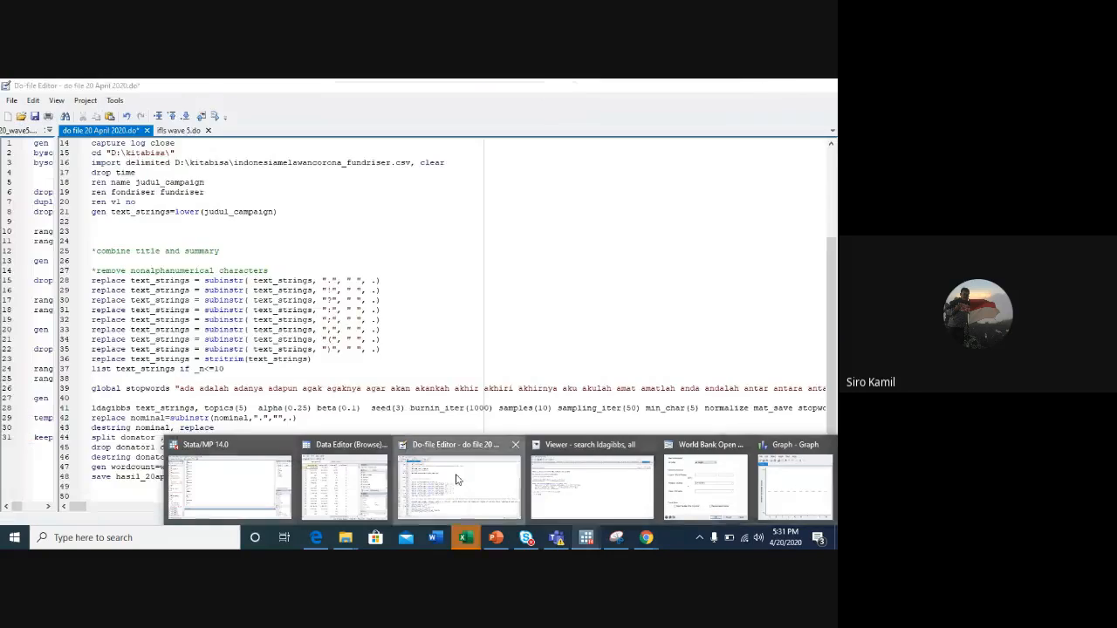
left_click(455, 479)
scroll(212, 192, "up", 5)
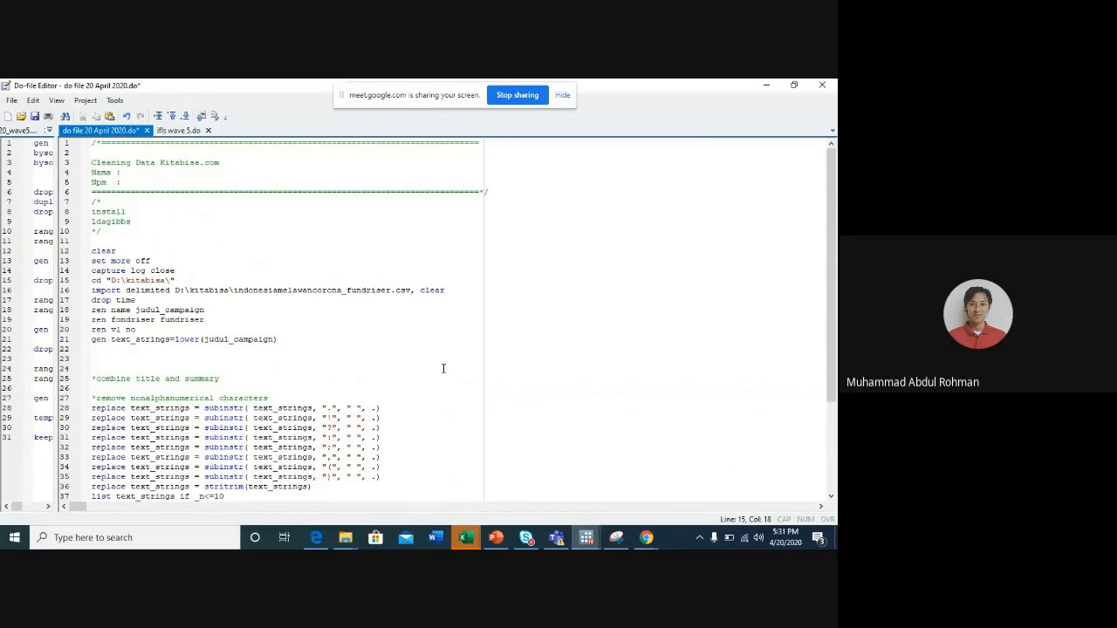
left_click(586, 538)
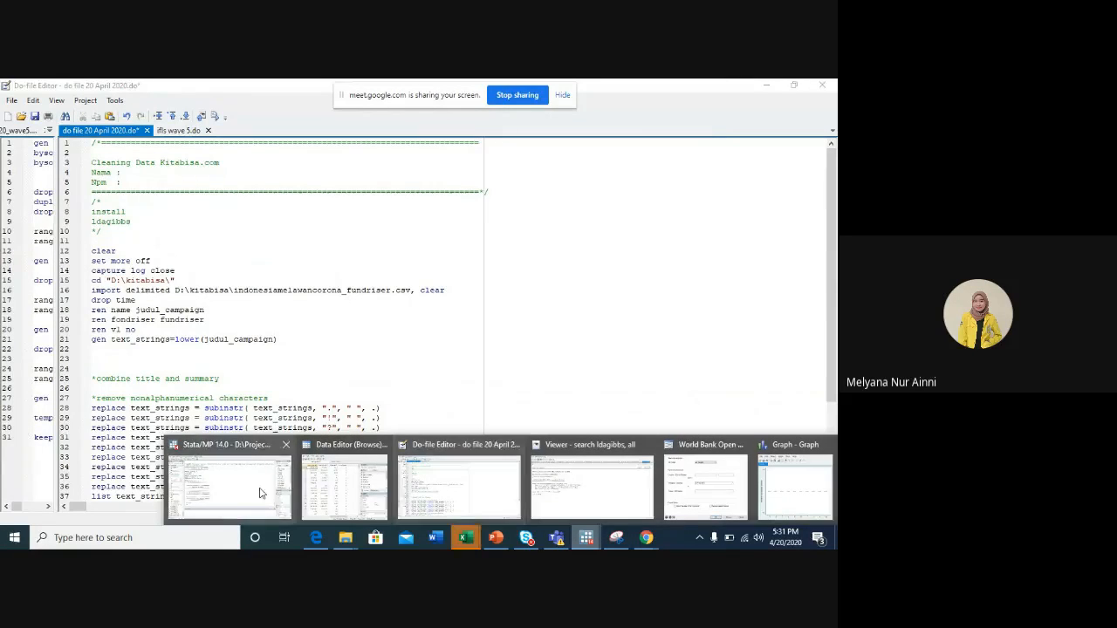
left_click(260, 493)
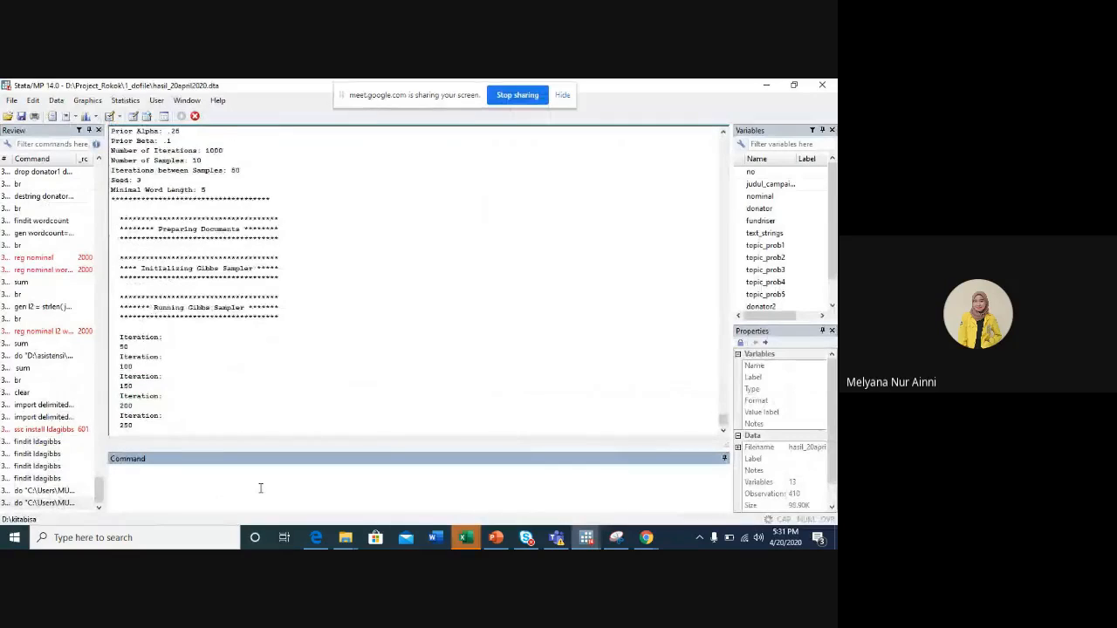
left_click(583, 536)
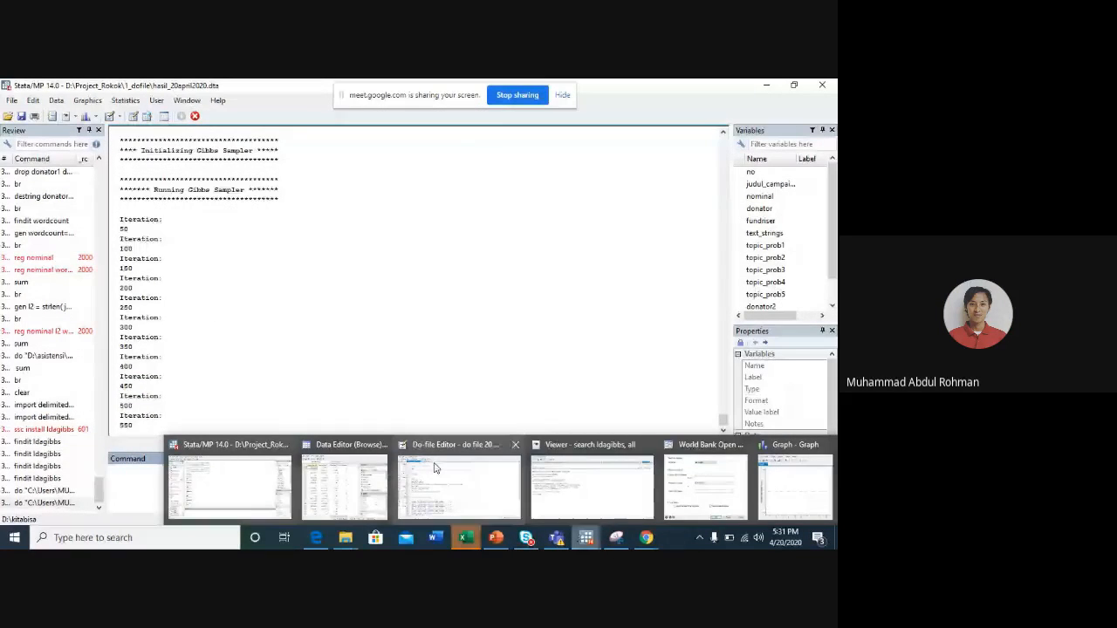
left_click(434, 469)
scroll(249, 392, "down", 4)
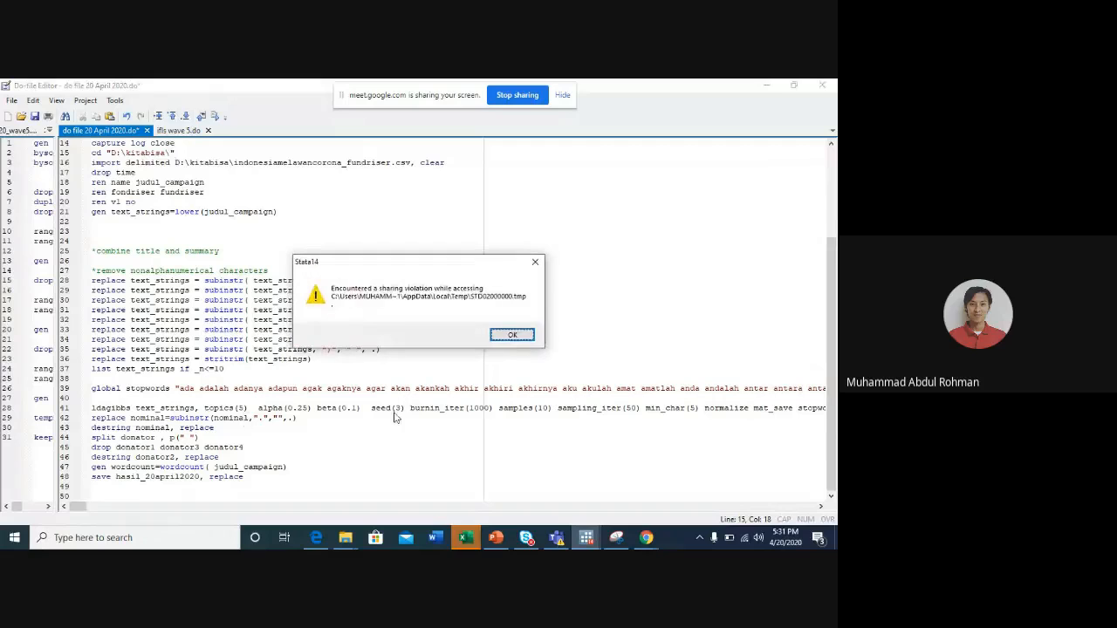
- Dismiss the sharing violation message and save do file 20 April 2020.do
left_click(513, 336)
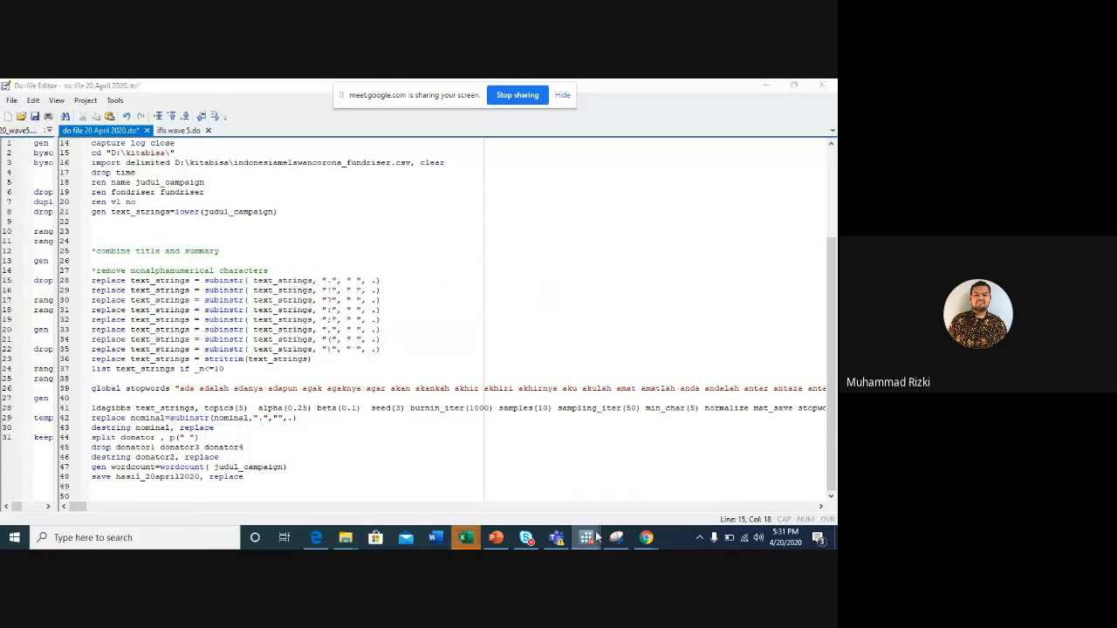
left_click(592, 537)
left_click(206, 155)
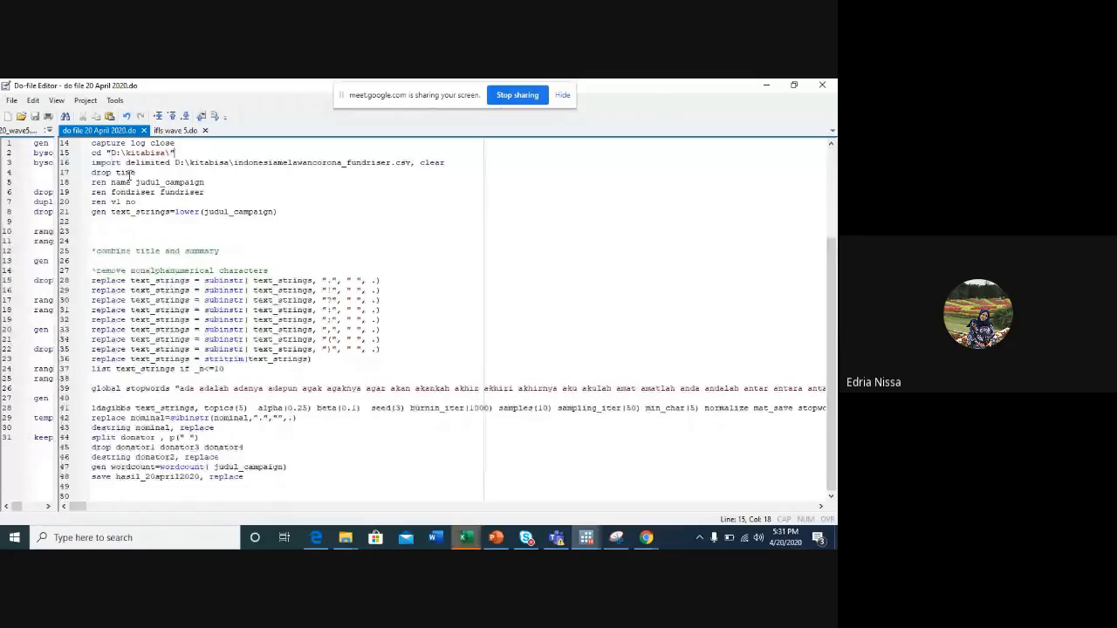
scroll(135, 179, "up", 5)
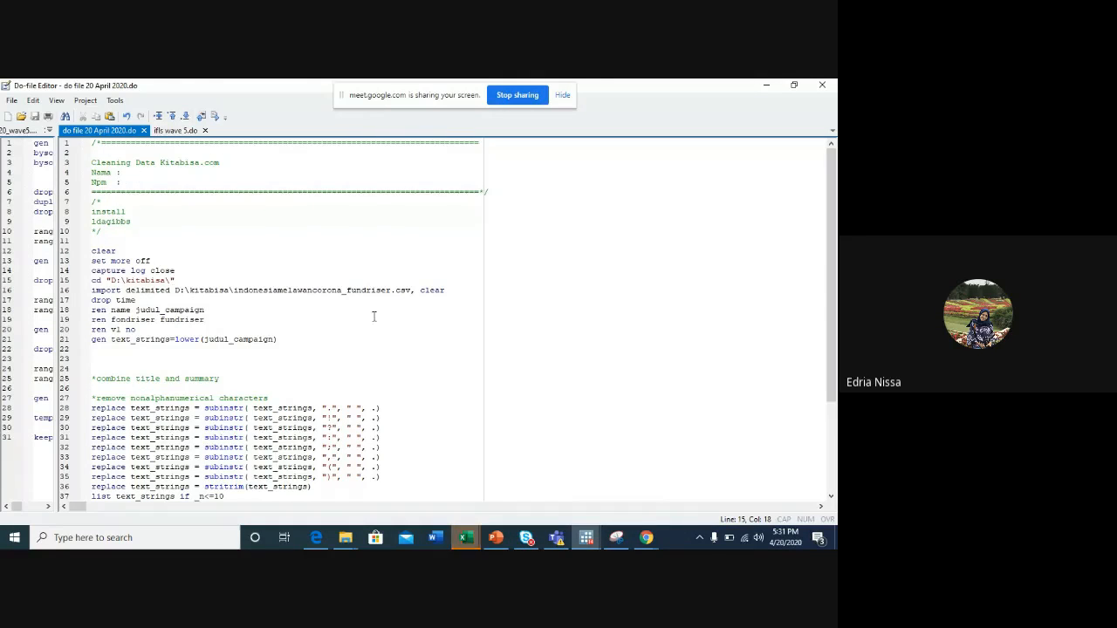
- Show the st0515 package description for ldagibbs again and check the do-file's output in the main Stata window
mouse_move(586, 539)
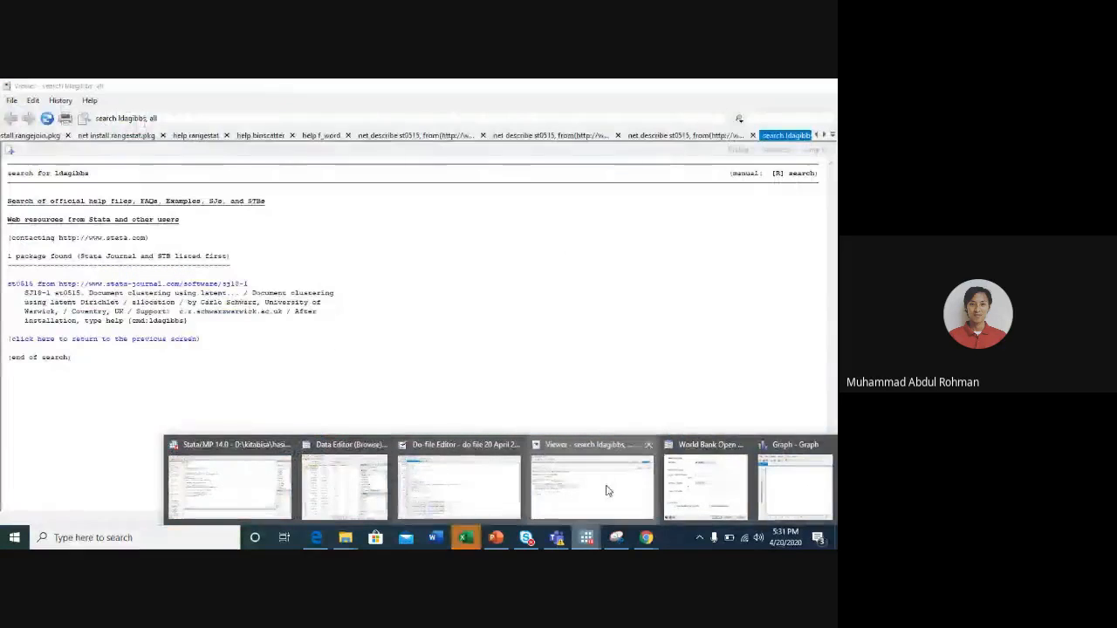
left_click(616, 493)
left_click(106, 282)
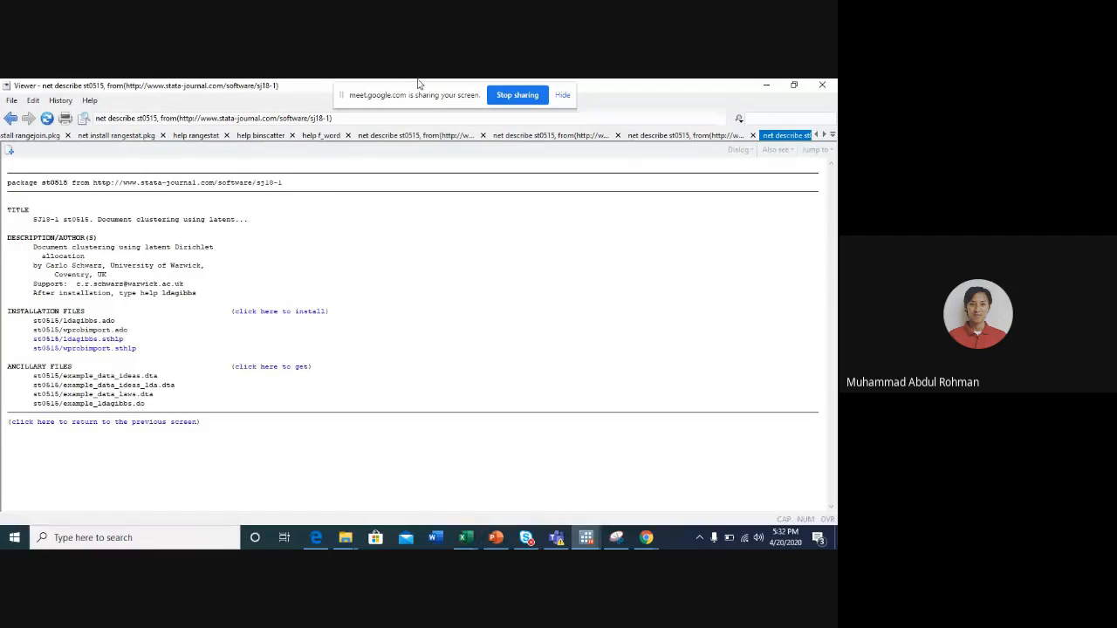
left_click(767, 85)
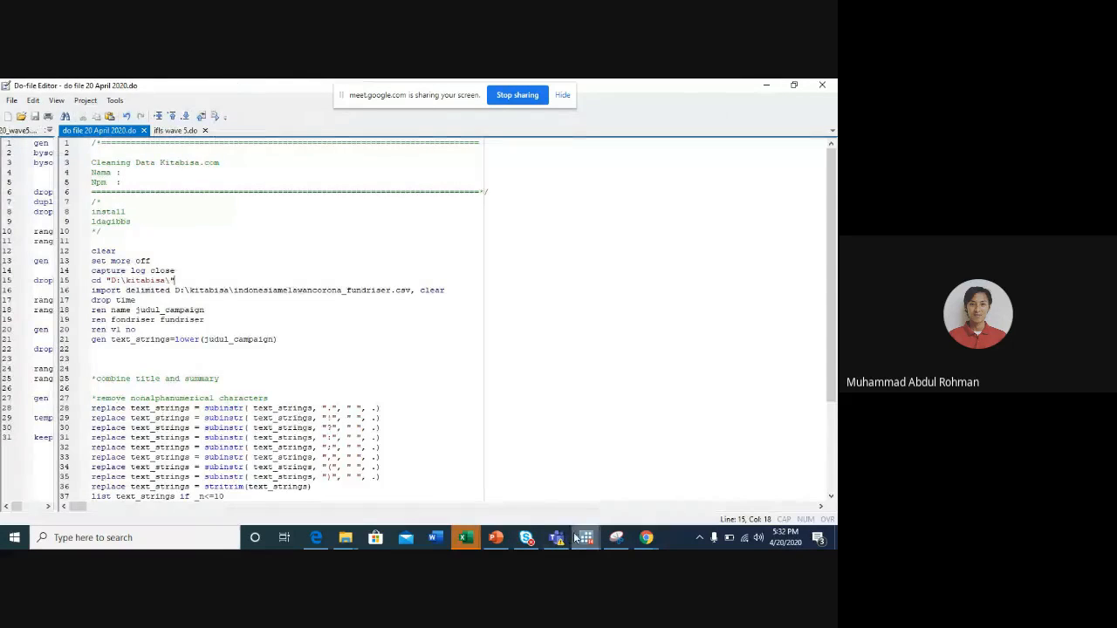
mouse_move(586, 537)
left_click(224, 481)
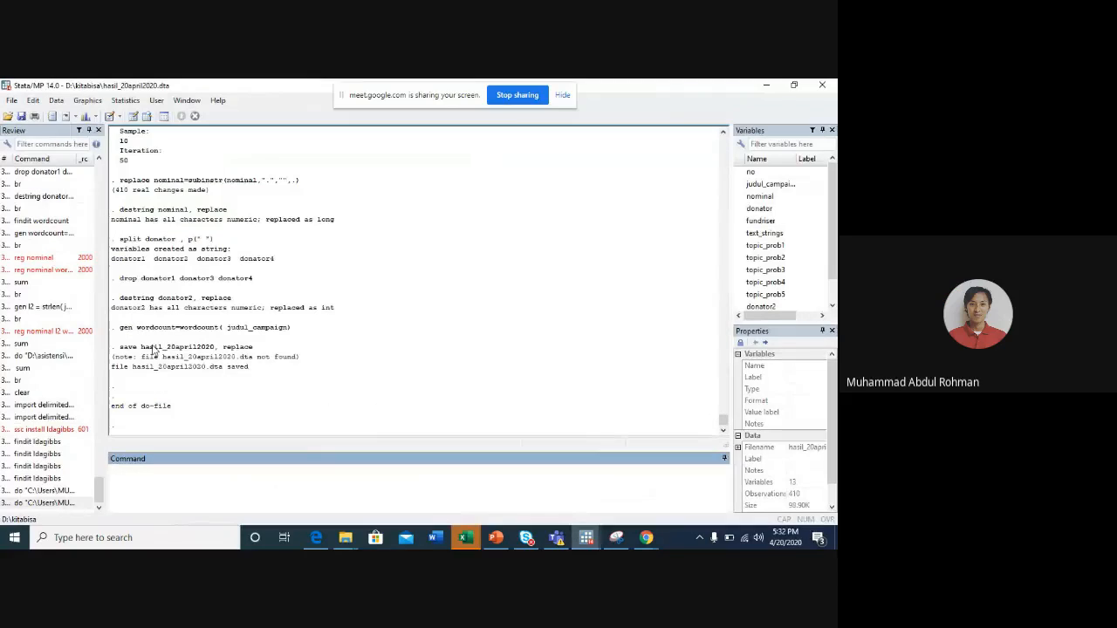
- Switch to Google Drive in Chrome and open the Drive of the presenter's university account
left_click(646, 538)
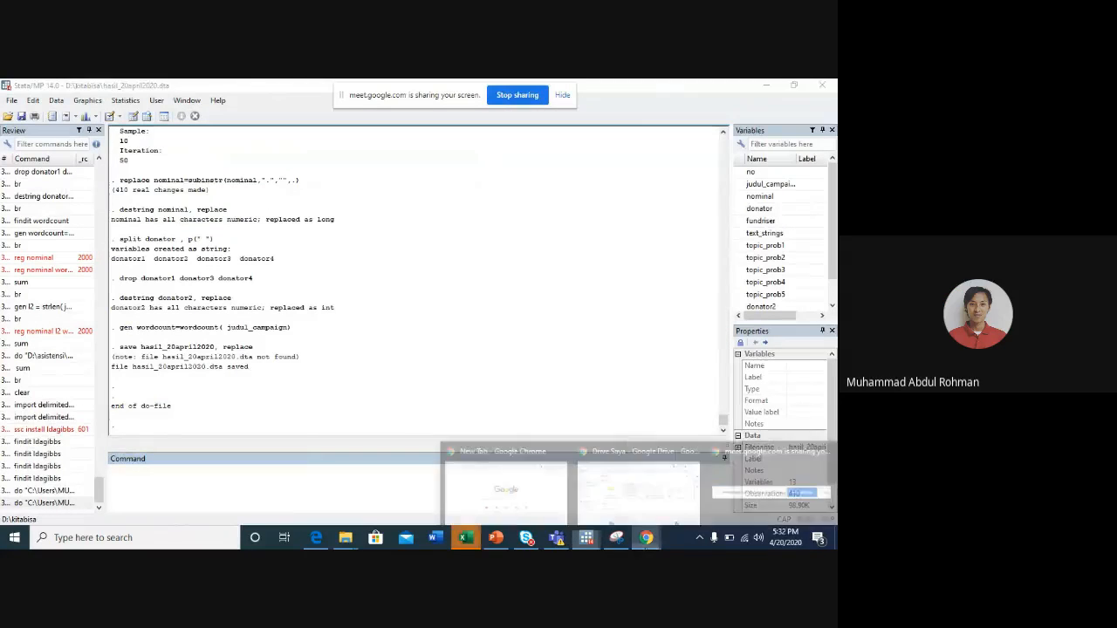
left_click(630, 481)
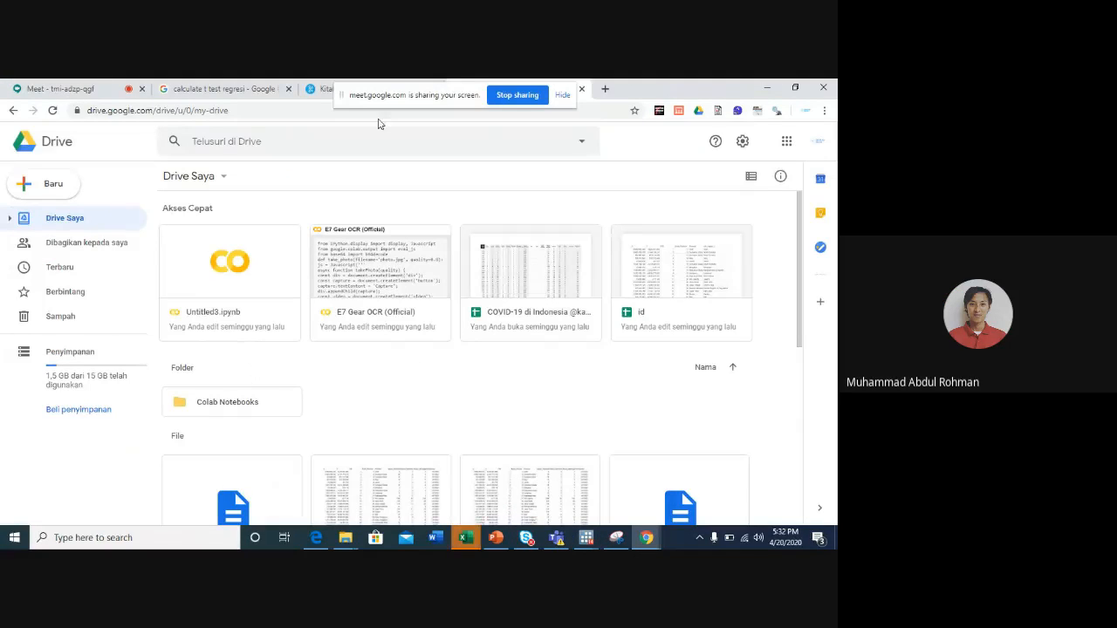
left_click_drag(394, 95, 463, 193)
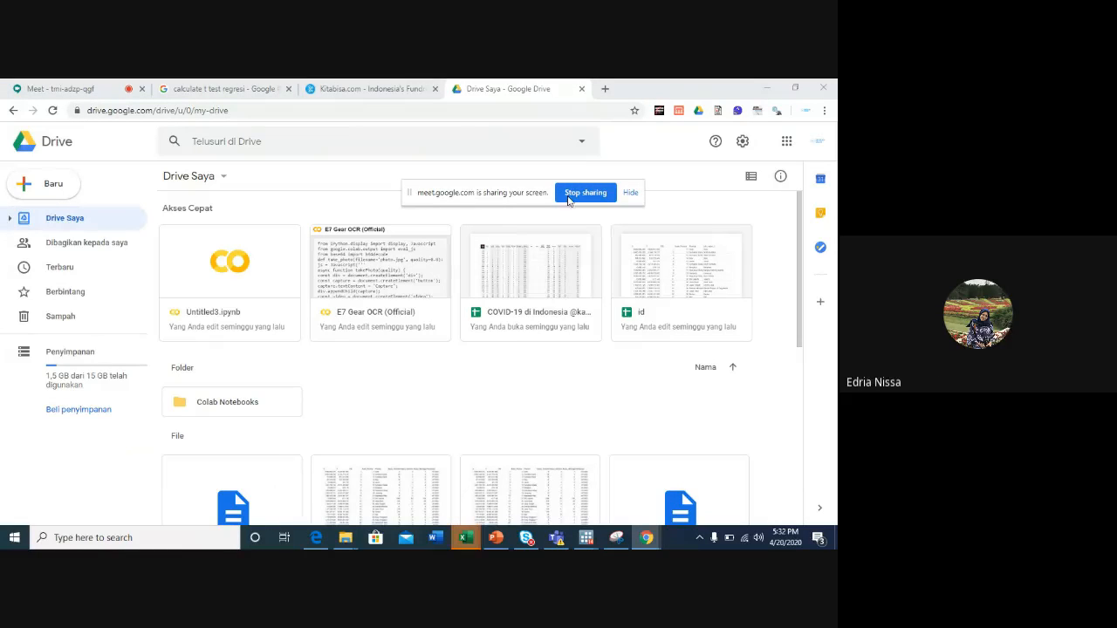
left_click(816, 147)
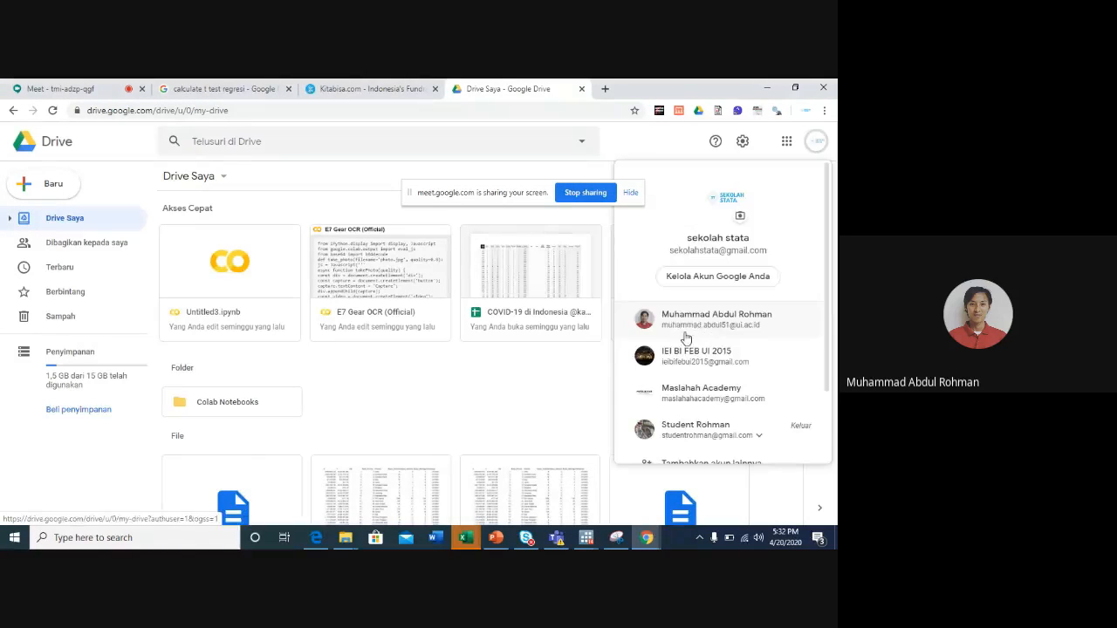
left_click(681, 325)
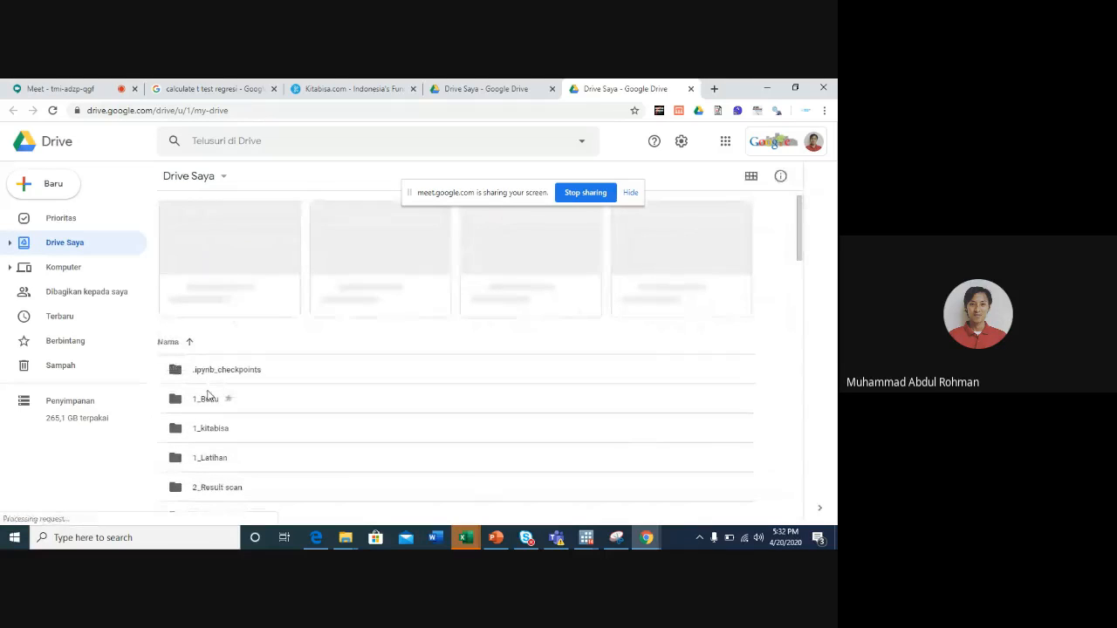
- Open the shared Emet 1 tahun 2020 folder through its bit.ly link and enter the 10_Mulikolinearitas subfolder
scroll(207, 395, "down", 3)
scroll(208, 395, "down", 3)
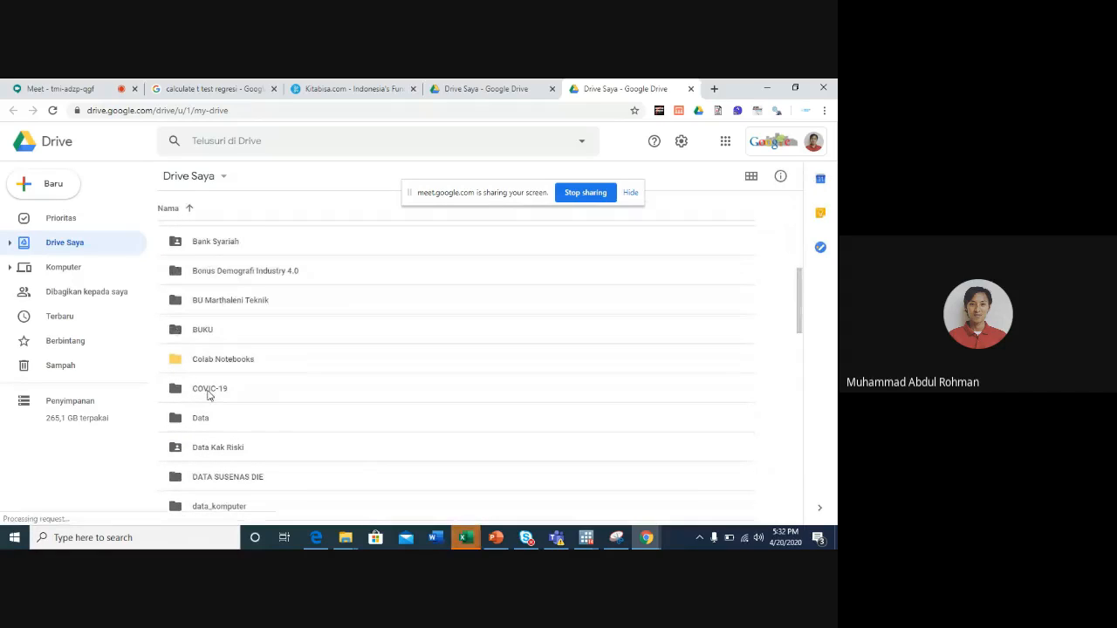
scroll(208, 396, "up", 1)
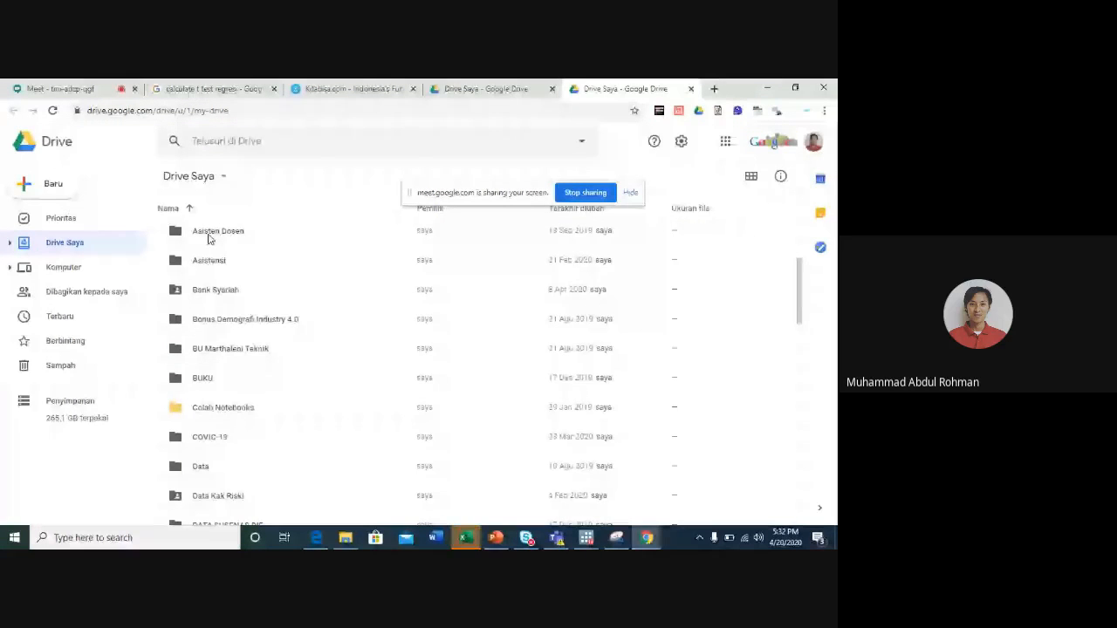
left_click(173, 114)
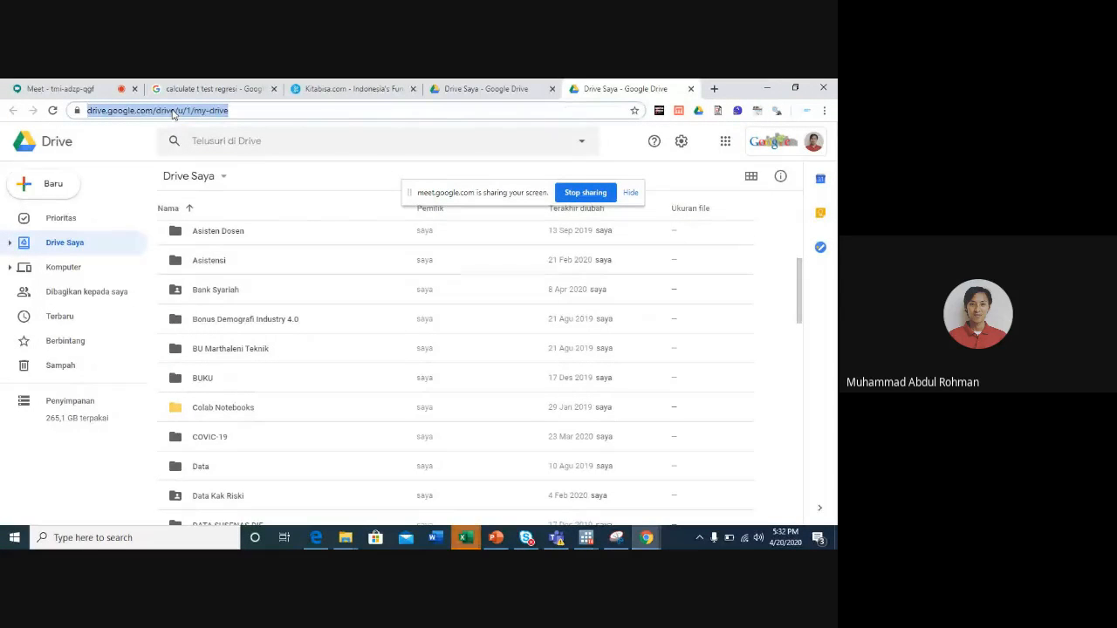
type("bit.ly/")
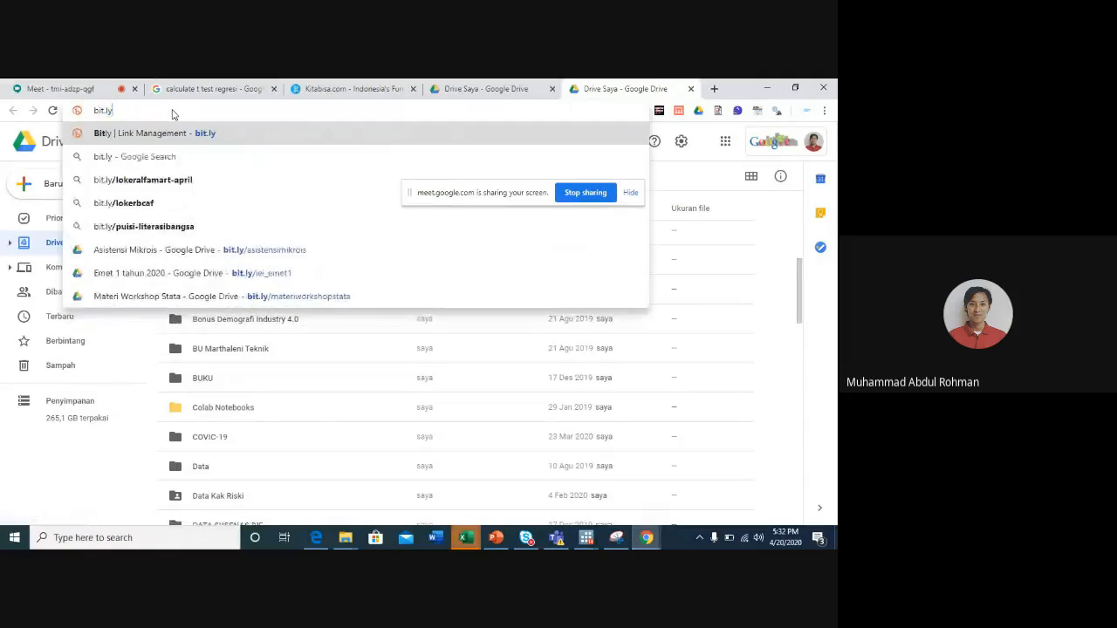
left_click(216, 272)
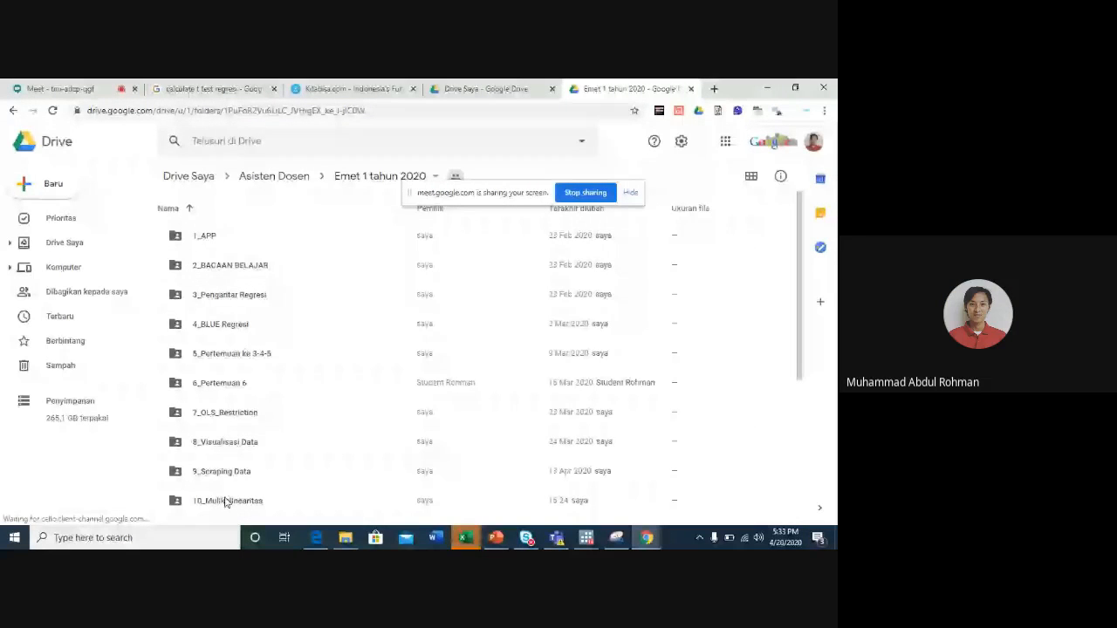
double_click(225, 501)
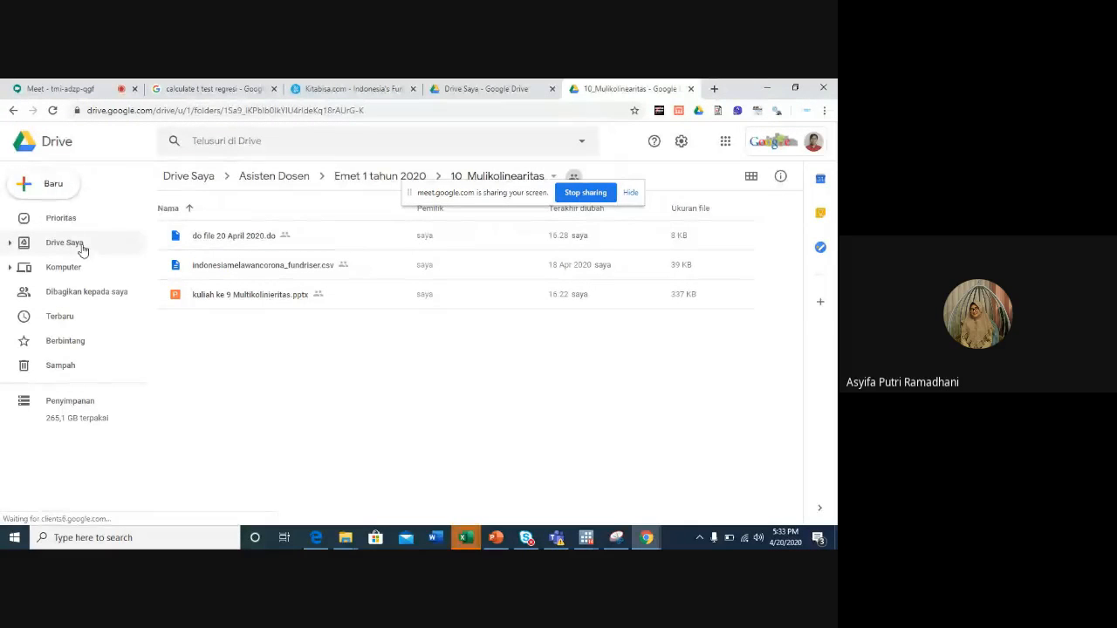
- Try to upload hasil_20april2020 from the kitabisa folder on drive D: to the 10_Mulikolinearitas folder
left_click(54, 186)
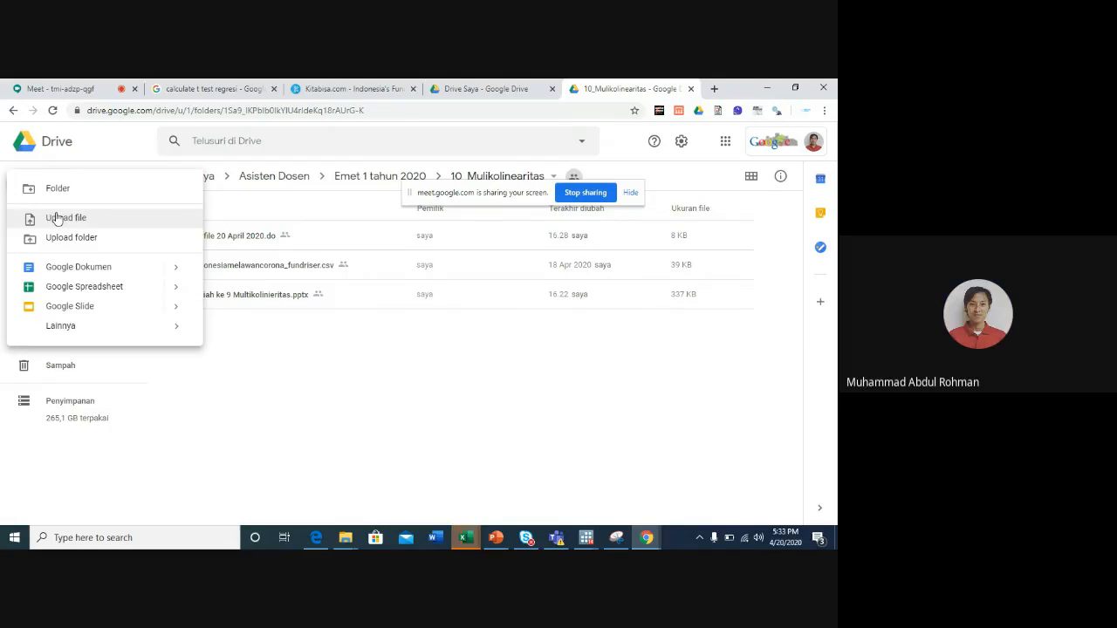
left_click(56, 218)
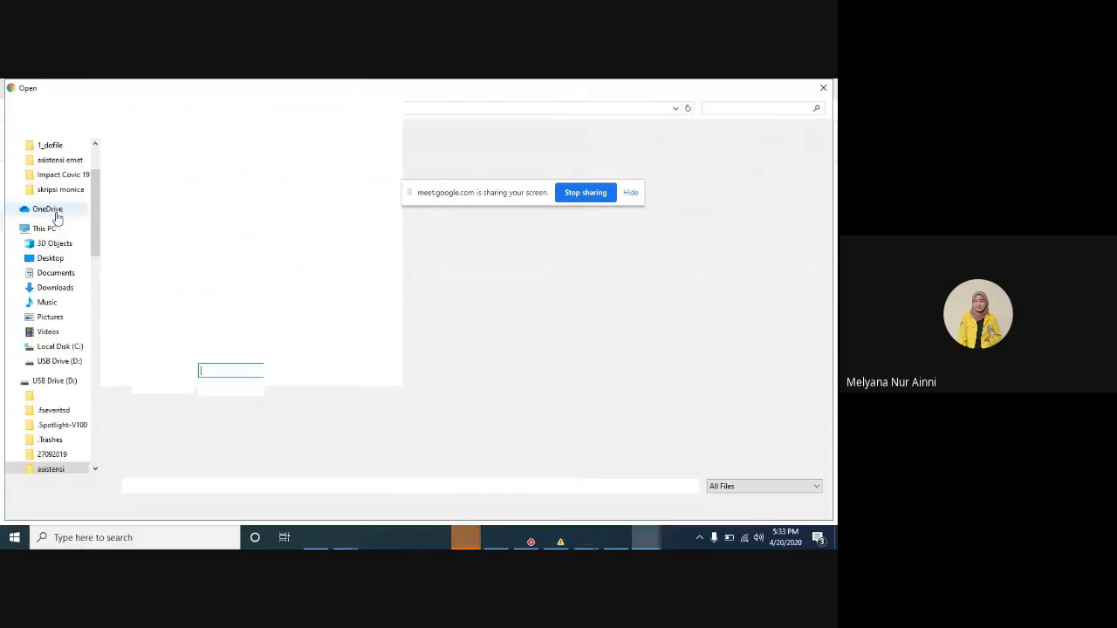
left_click(166, 107)
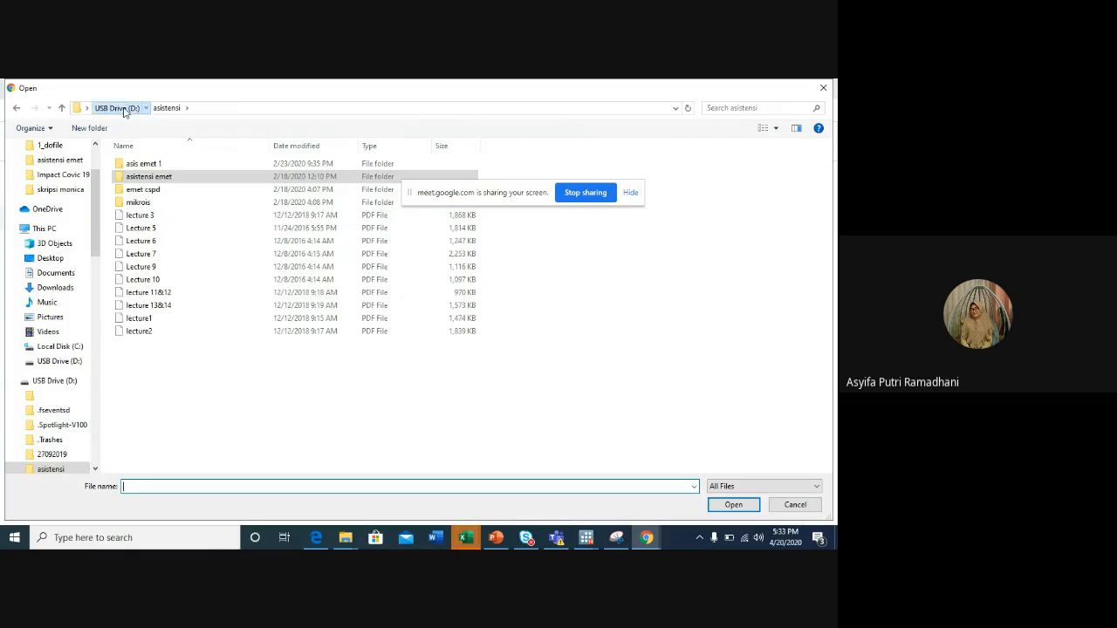
left_click(122, 108)
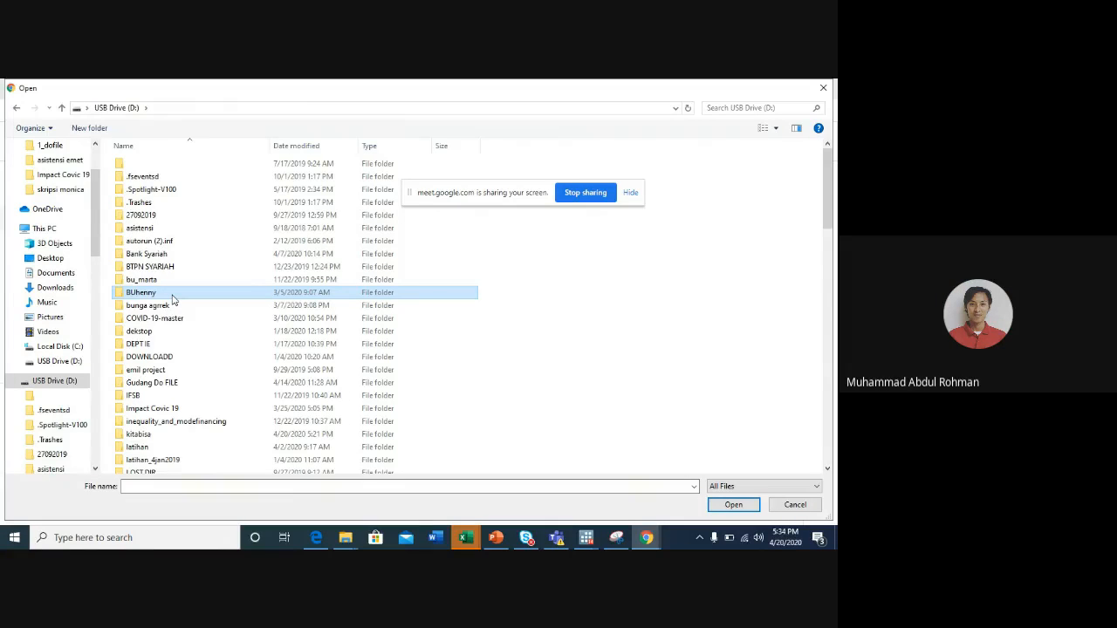
left_click(141, 436)
double_click(141, 436)
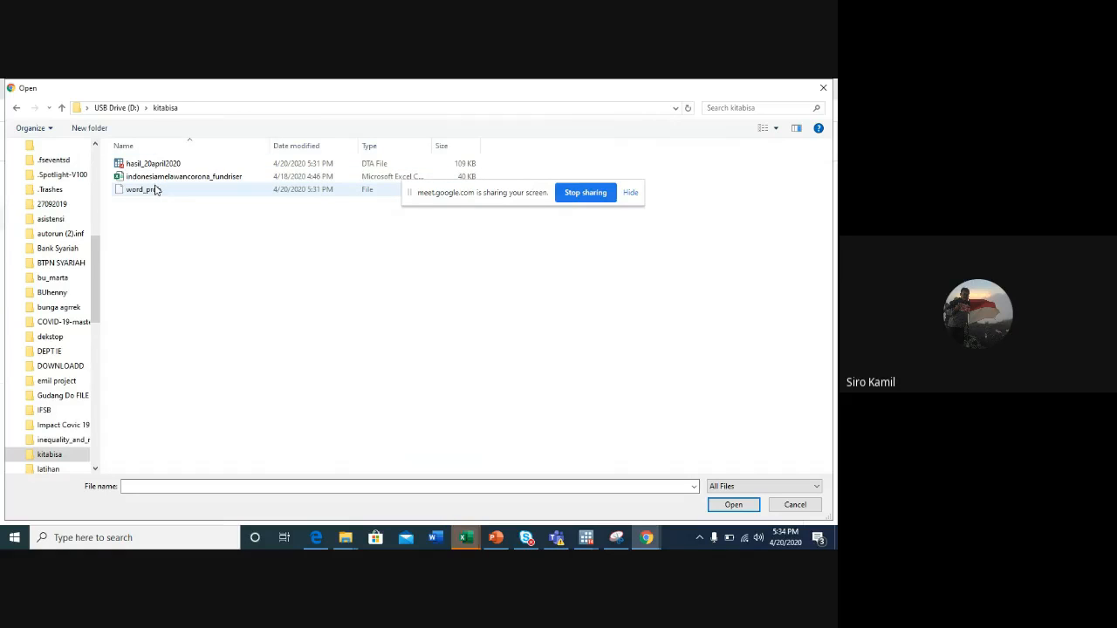
left_click(144, 165)
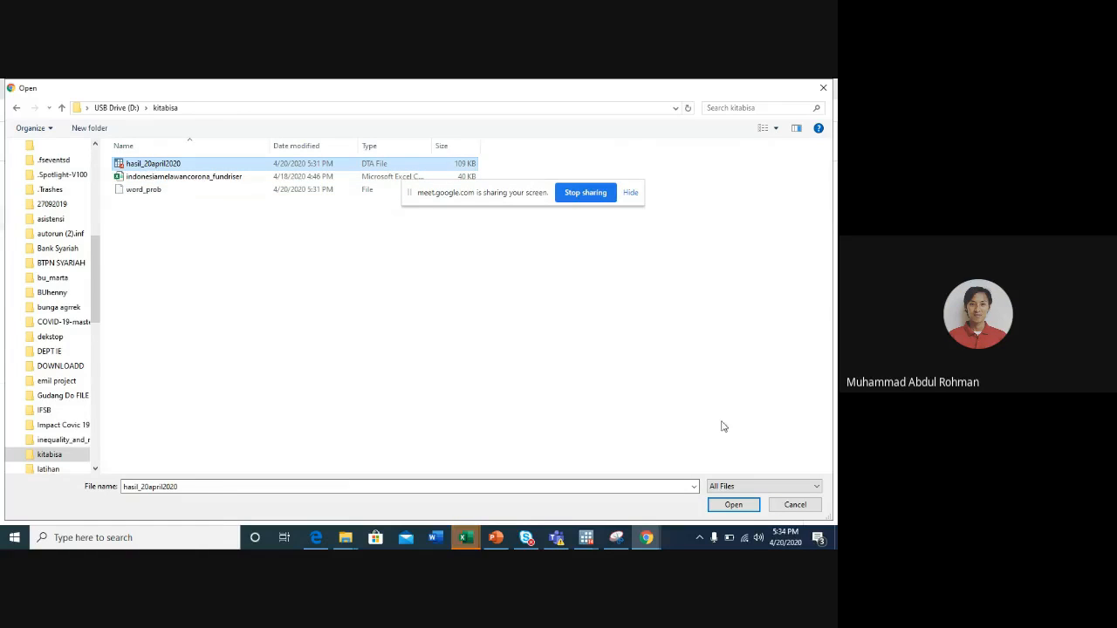
left_click(733, 506)
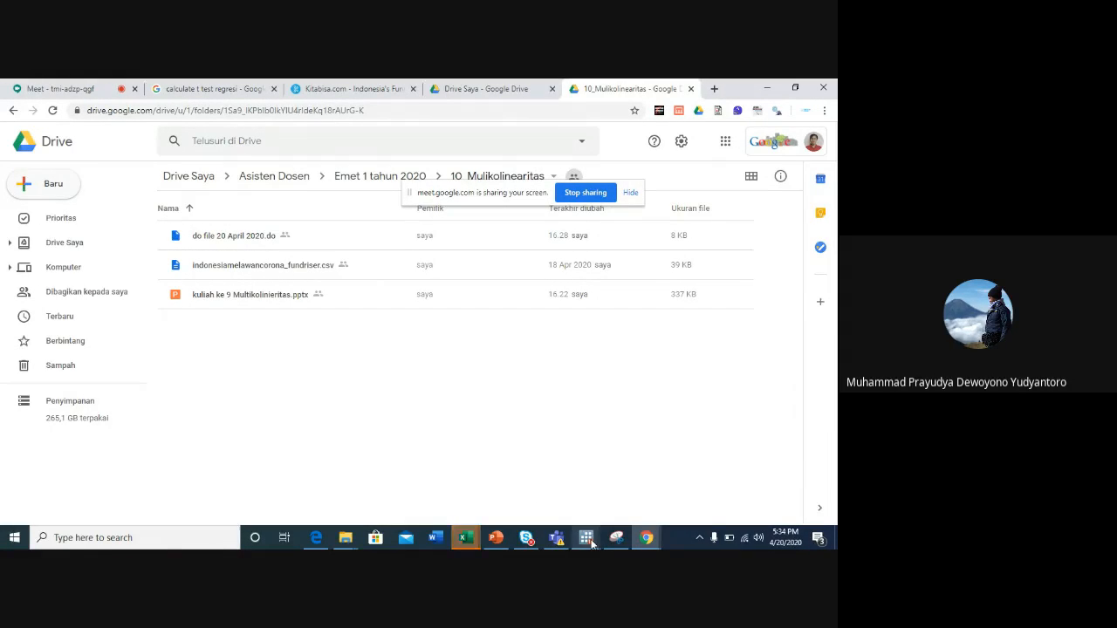
- Switch to Stata to view do file 20 April 2020.do and check the main Stata window
mouse_move(586, 538)
left_click(446, 469)
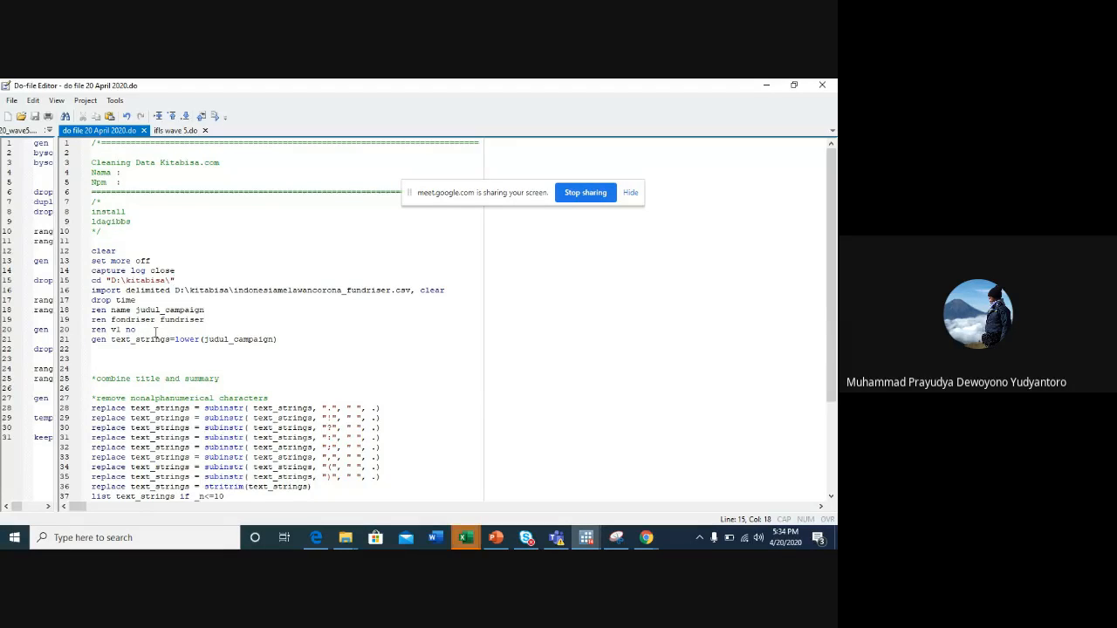
left_click(585, 538)
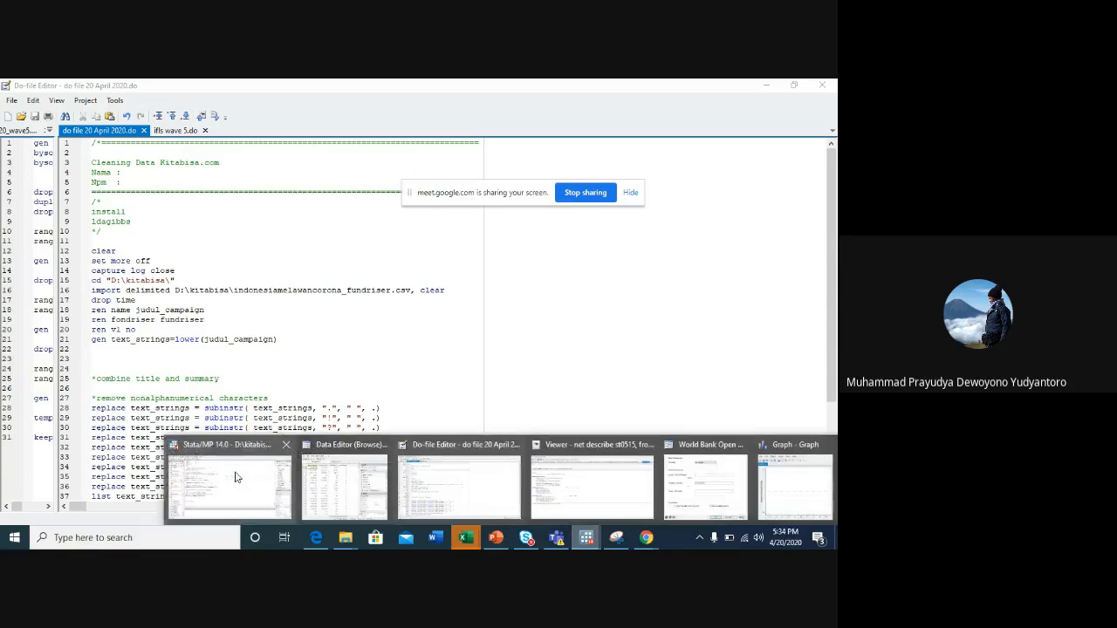
left_click(230, 485)
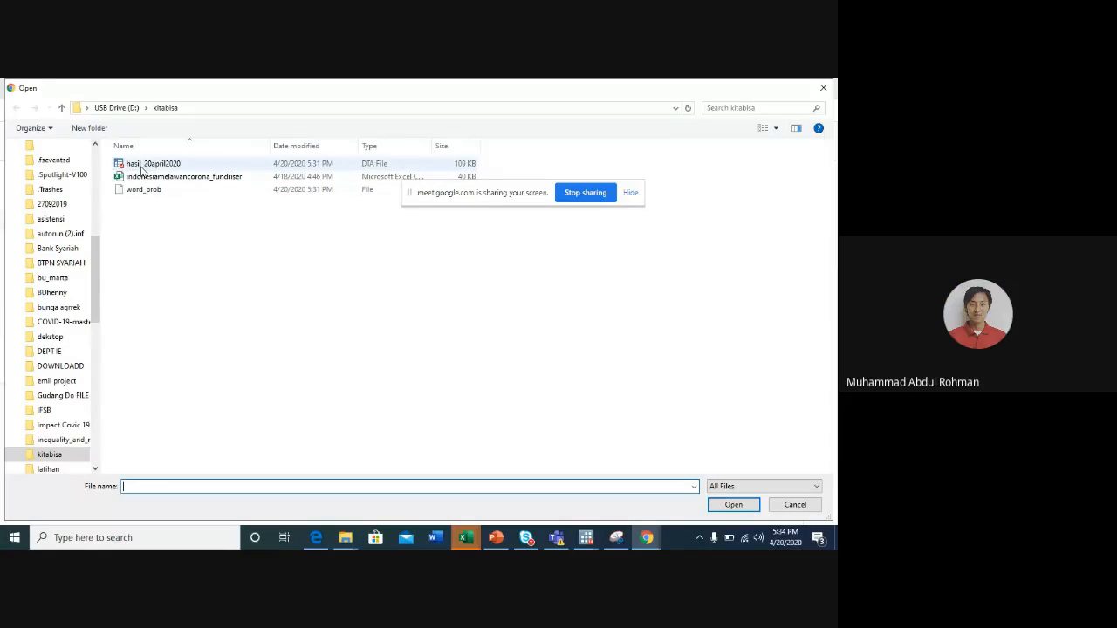
- Try again to upload hasil_20april2020 from the kitabisa folder to Google Drive
left_click(141, 169)
left_click(729, 505)
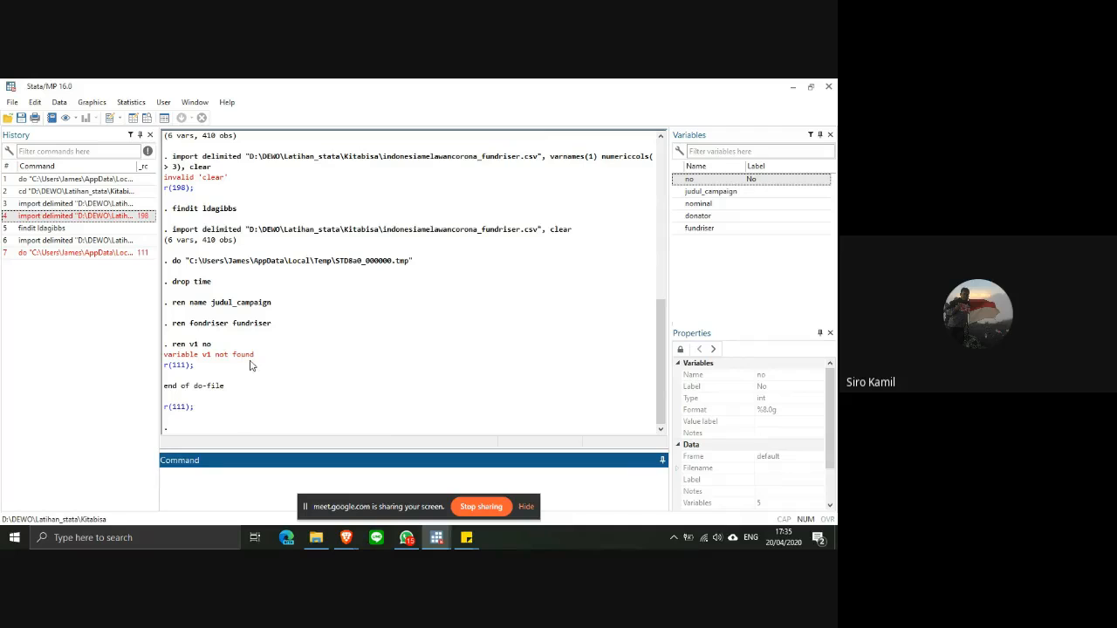
- Bring up do file 20 April 2020.do and narrow its editor window to uncover the Stata variables list
mouse_move(436, 538)
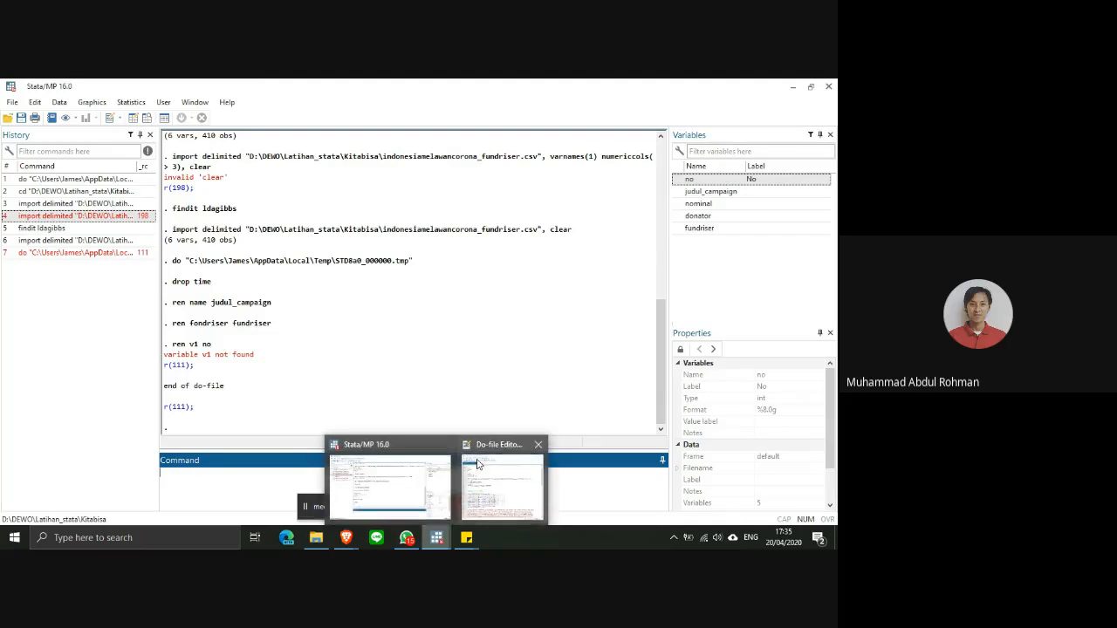
left_click(480, 470)
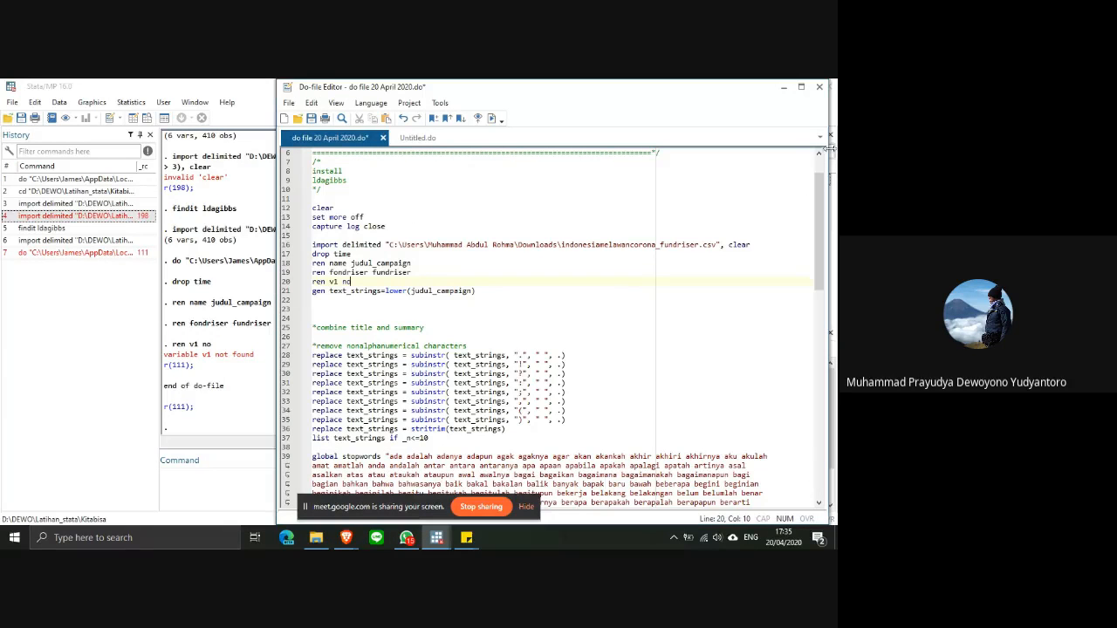
left_click_drag(775, 151, 651, 153)
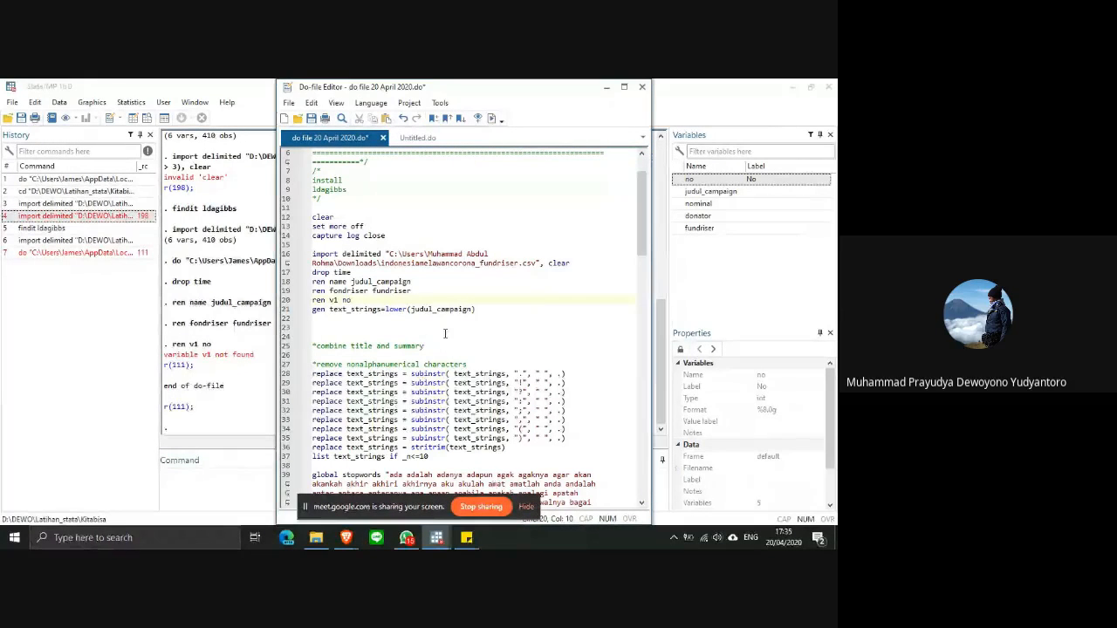
- Review the do-file from the header and import lines through the stopwords list to the ldagibbs and save commands
scroll(447, 333, "down", 1)
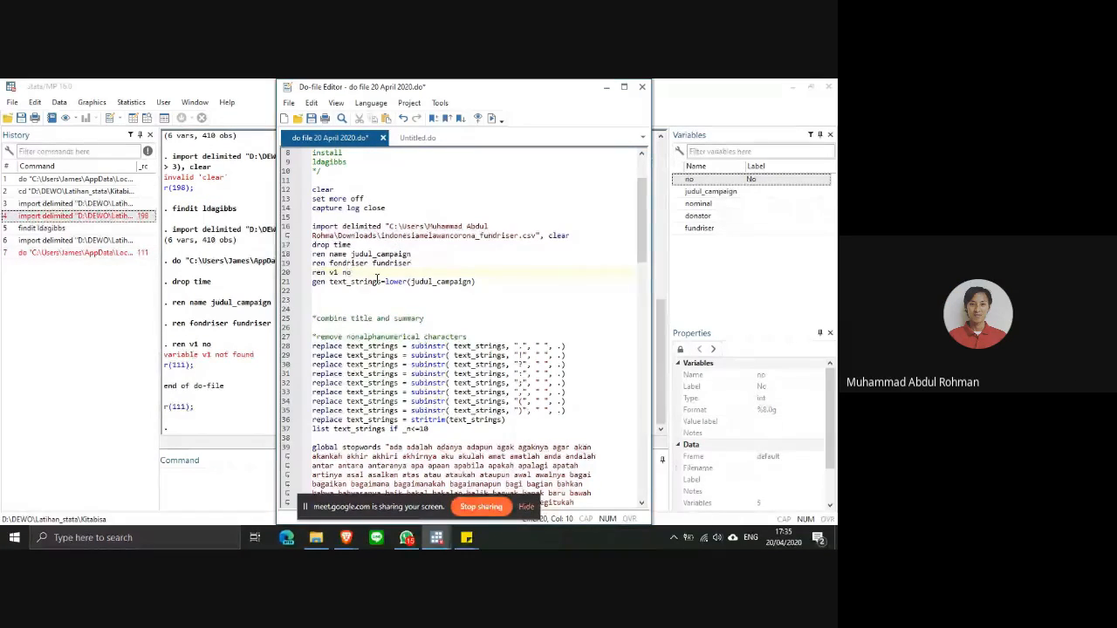
scroll(388, 311, "up", 2)
scroll(388, 312, "up", 1)
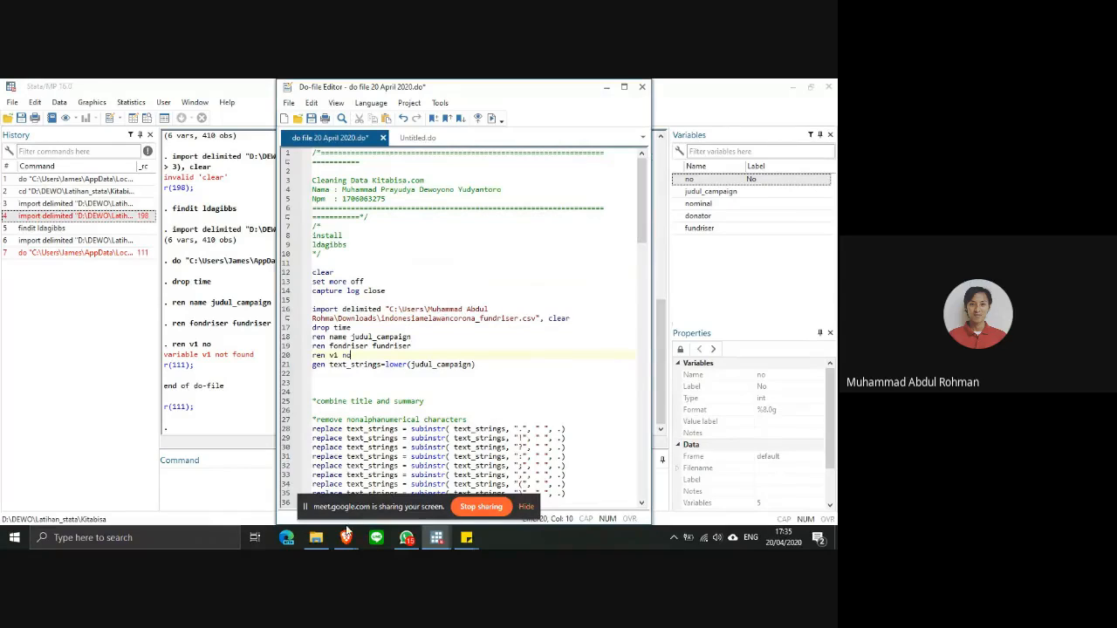
scroll(370, 406, "down", 6)
scroll(370, 401, "down", 12)
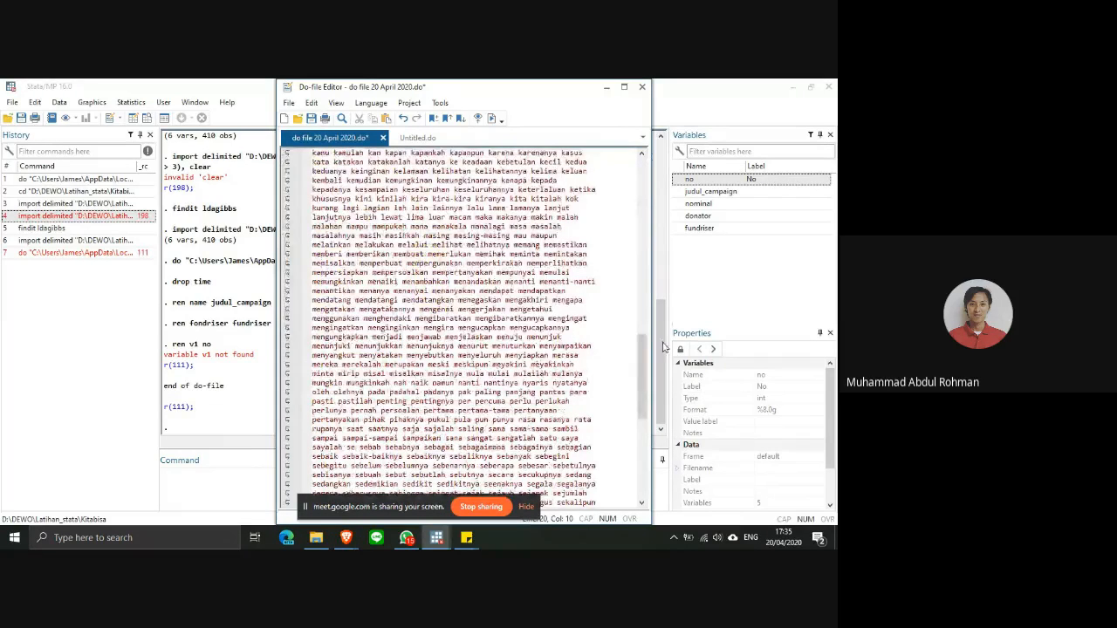
left_click_drag(642, 375, 614, 214)
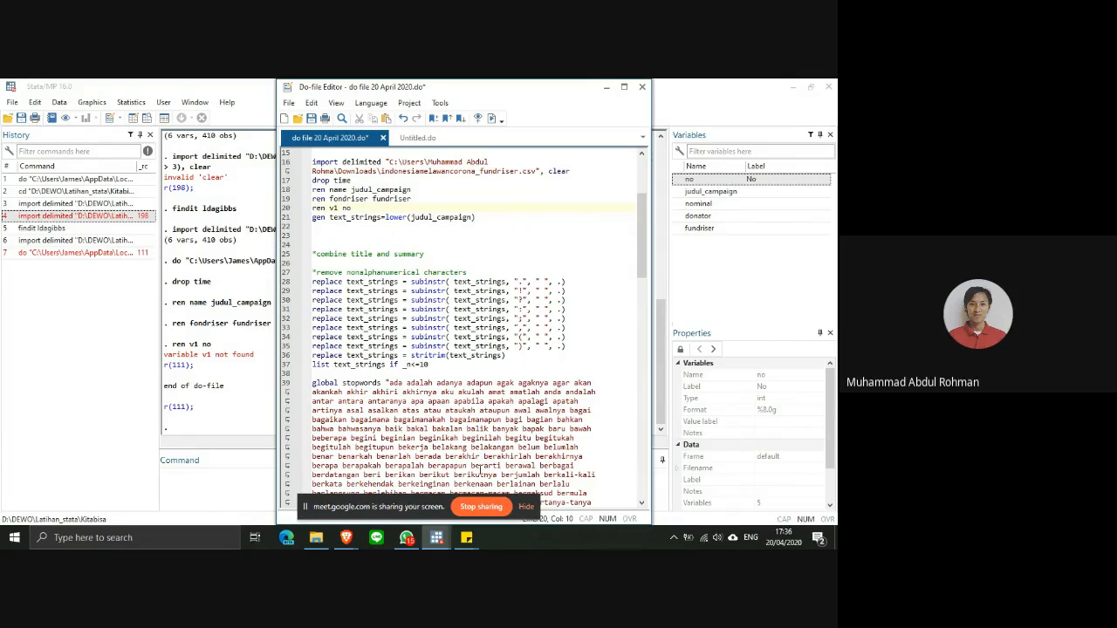
scroll(478, 491, "down", 15)
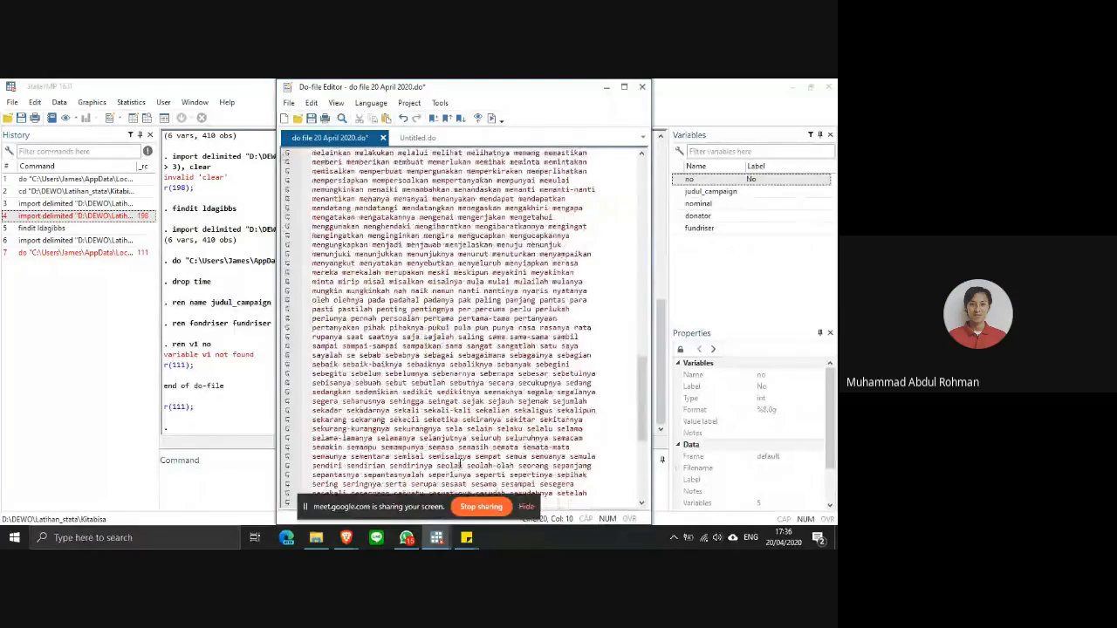
scroll(472, 428, "down", 4)
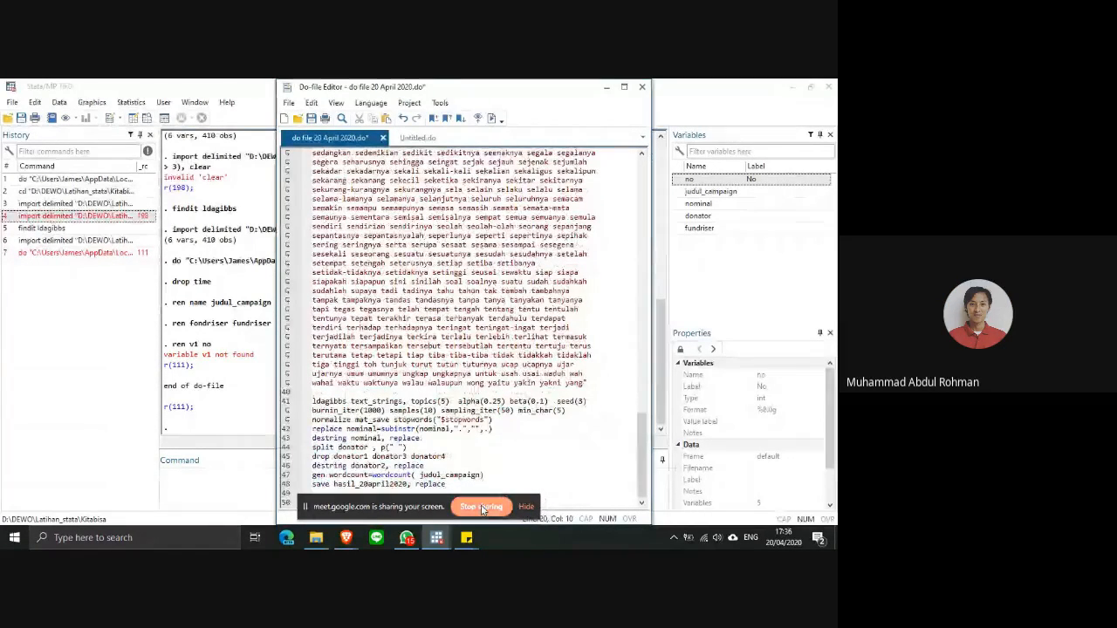
left_click_drag(643, 443, 643, 181)
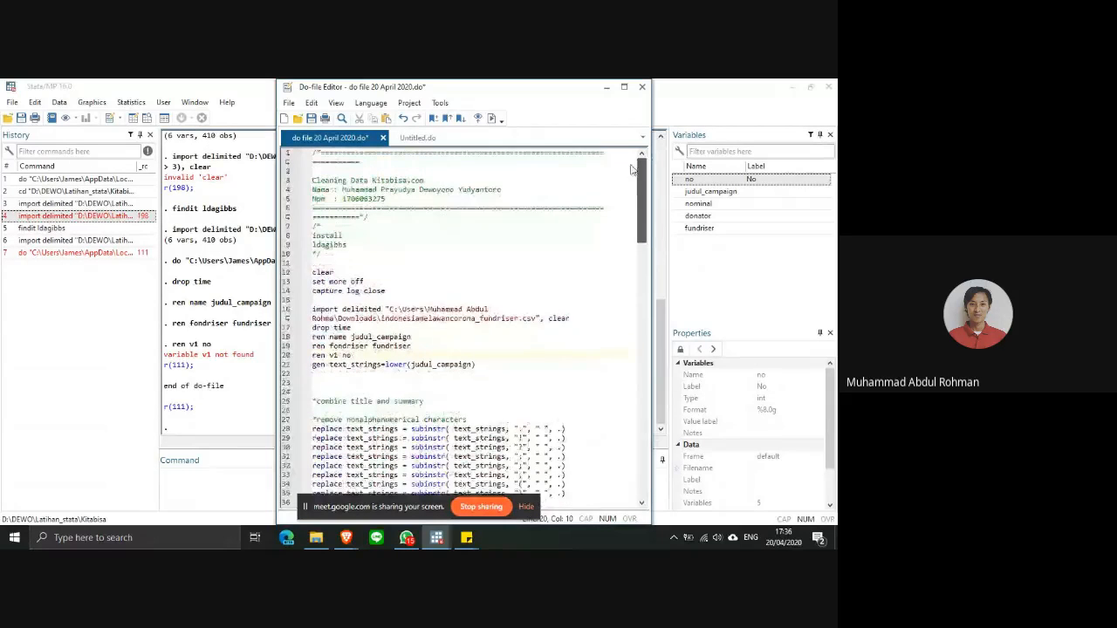
- Replace the do-file's import line with the last import delimited command from the command history, which uses the Latihan_stata\Kitabisa path, and stop screen sharing
left_click(44, 240)
right_click(35, 243)
left_click(75, 265)
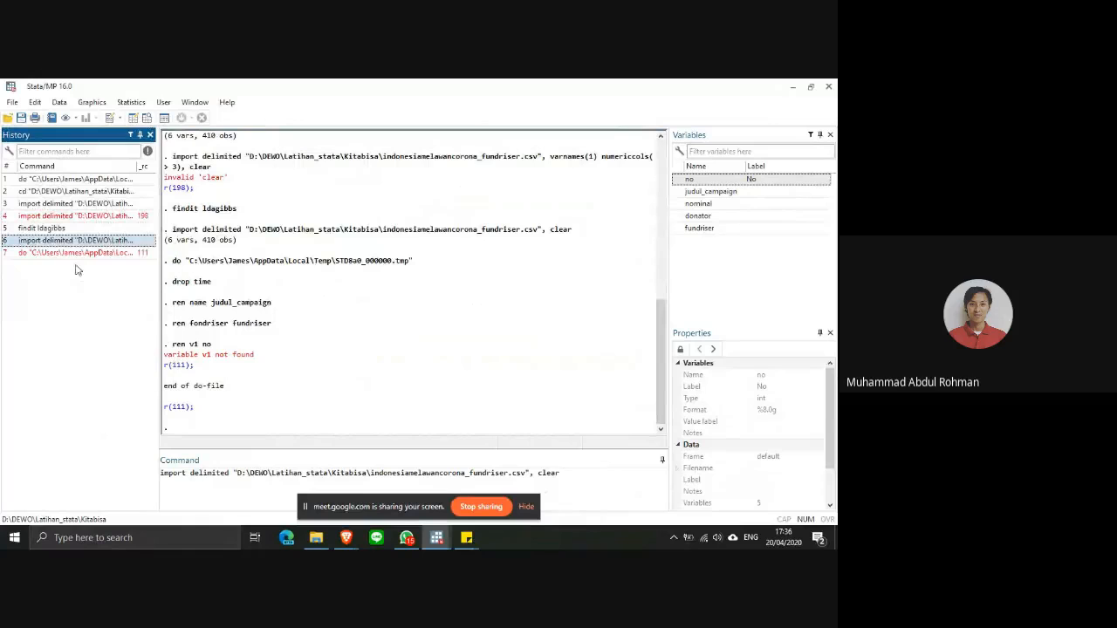
mouse_move(446, 543)
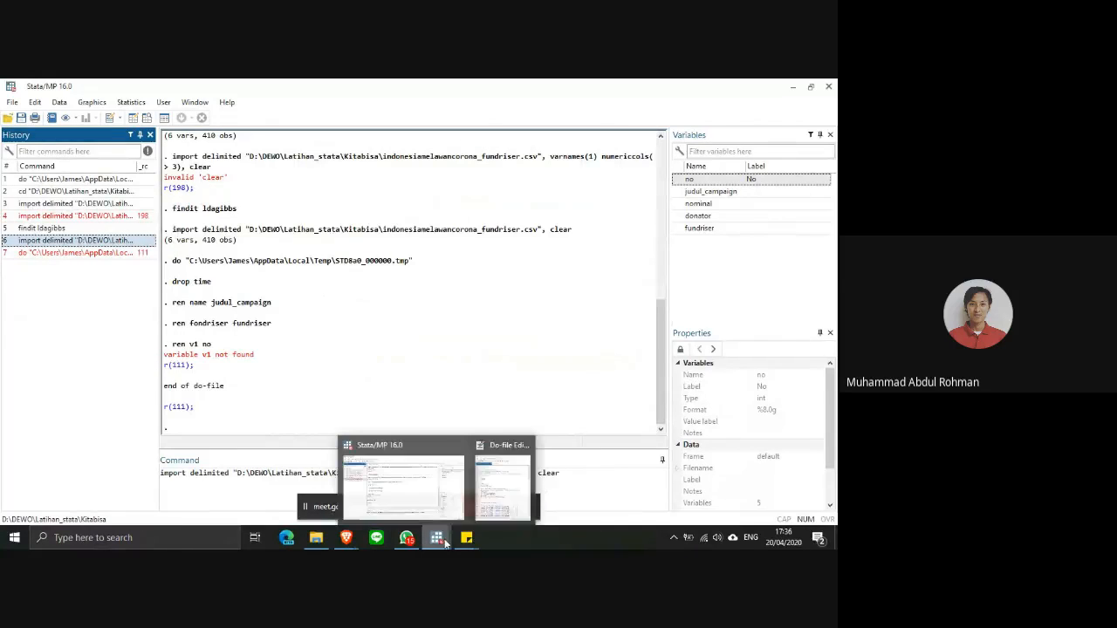
left_click(493, 485)
left_click_drag(314, 310, 581, 318)
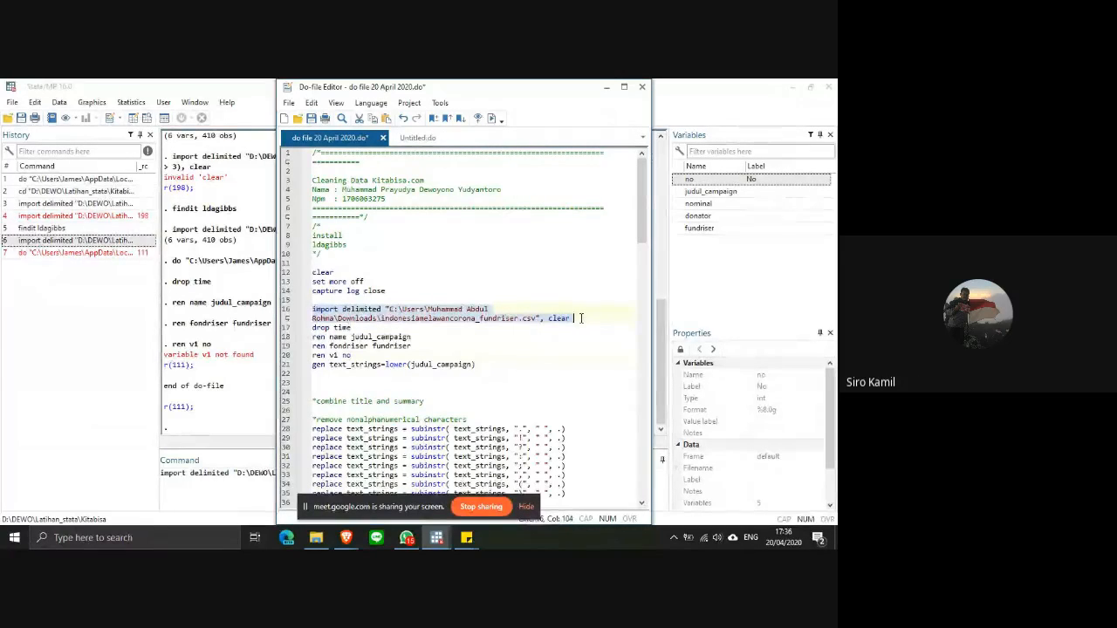
key("ctrl+v")
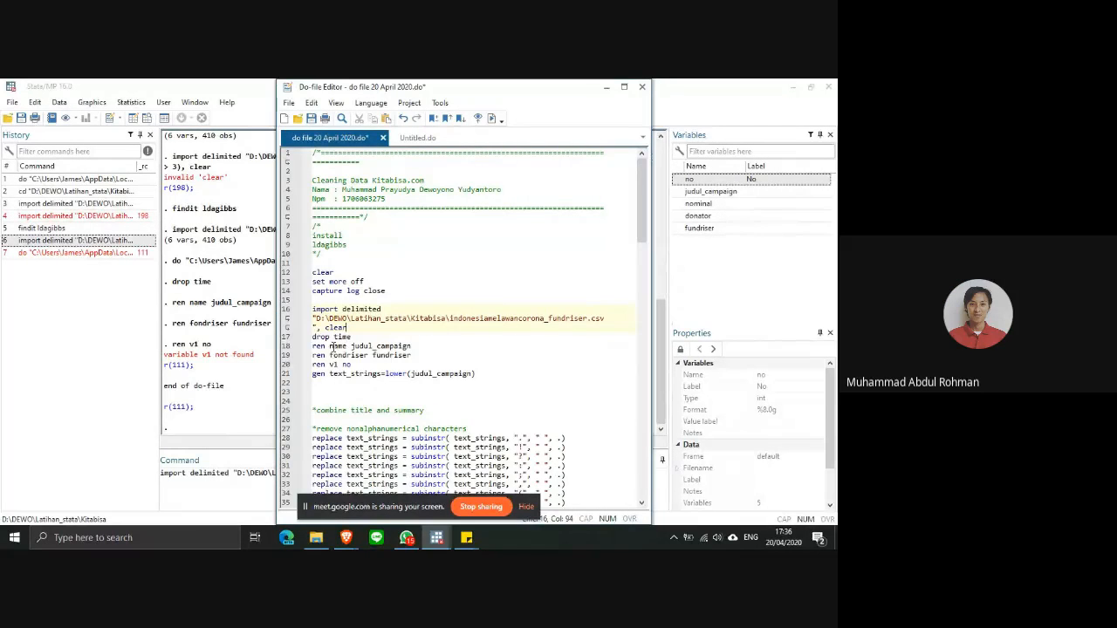
left_click(479, 507)
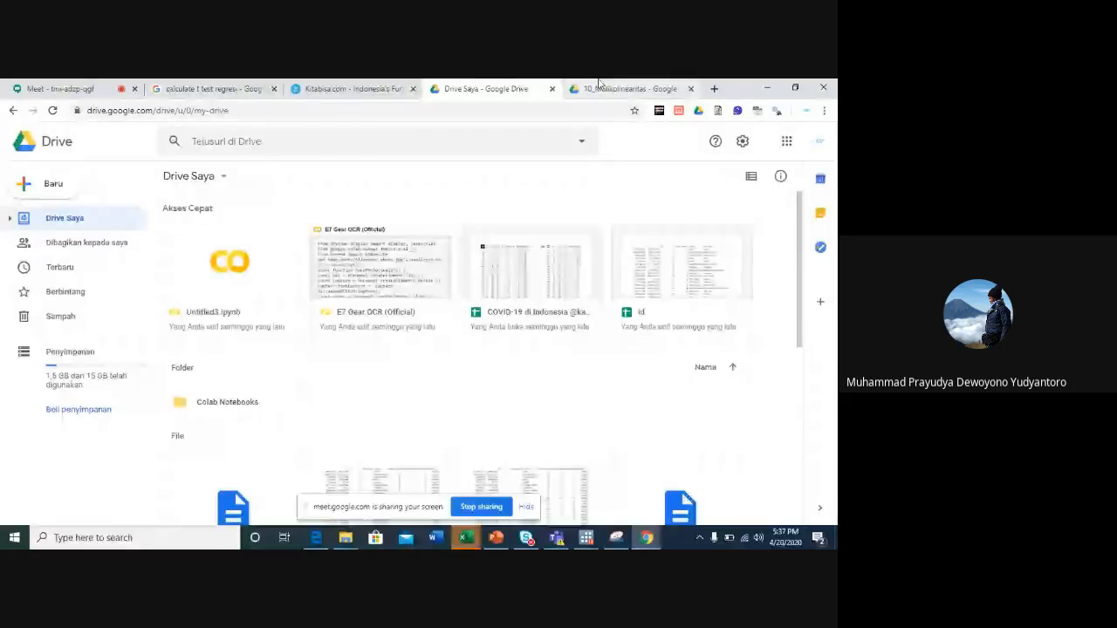
- Return to the 10_Mulikolinearitas folder in Google Drive and try once more to upload hasil_20april2020
left_click(599, 87)
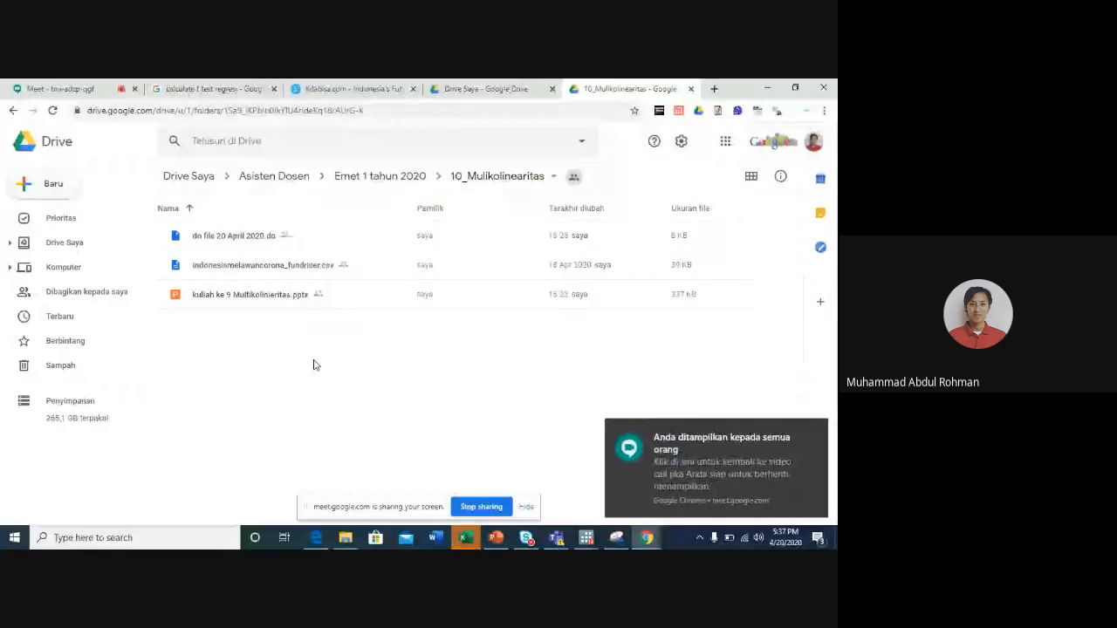
left_click(52, 181)
left_click(84, 218)
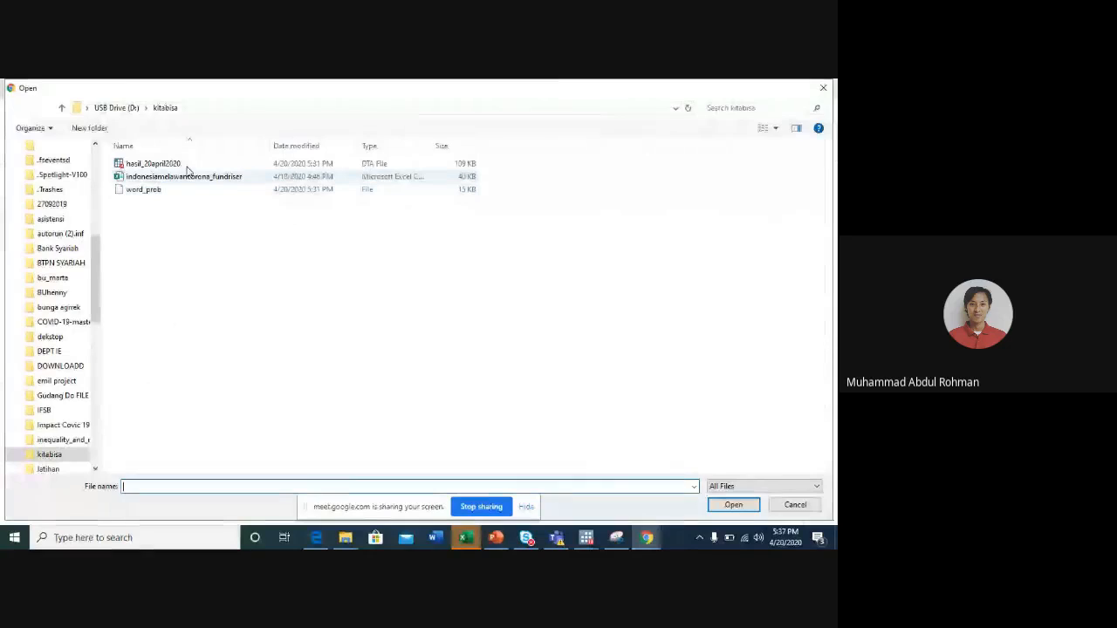
left_click(182, 168)
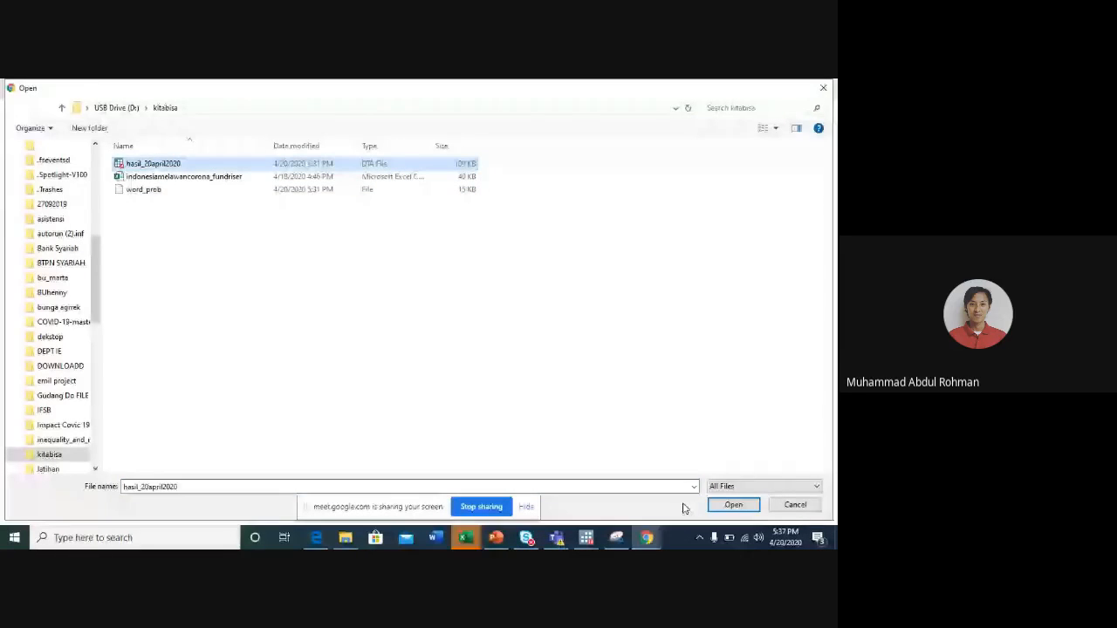
left_click(732, 507)
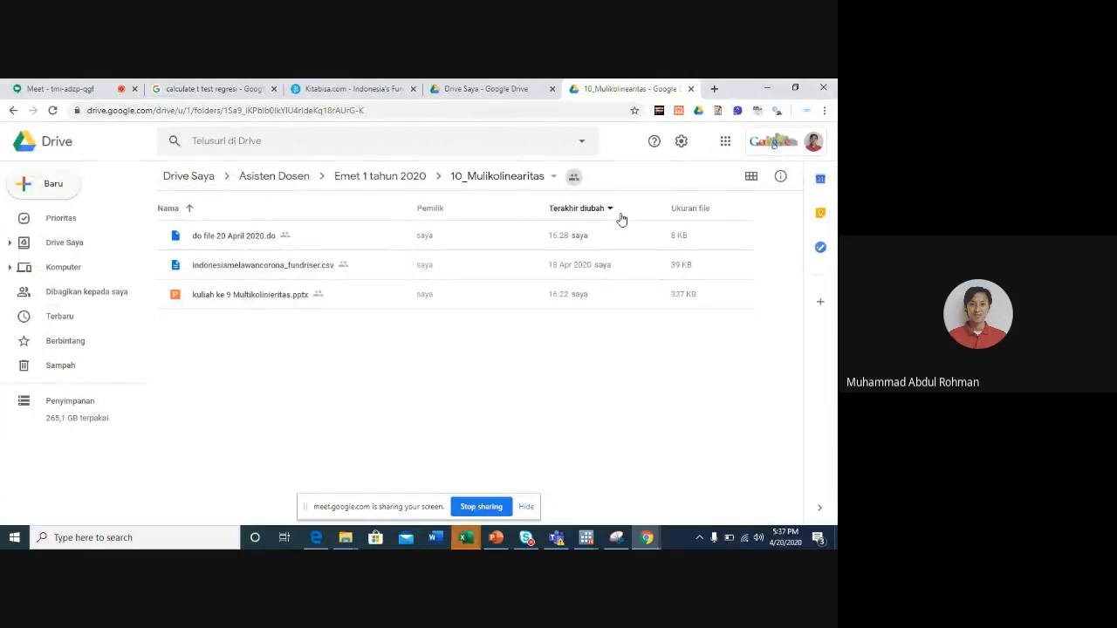
- Reload the 10_Mulikolinearitas folder page and upload hasil_20april2020.dta from the kitabisa folder
key("F5")
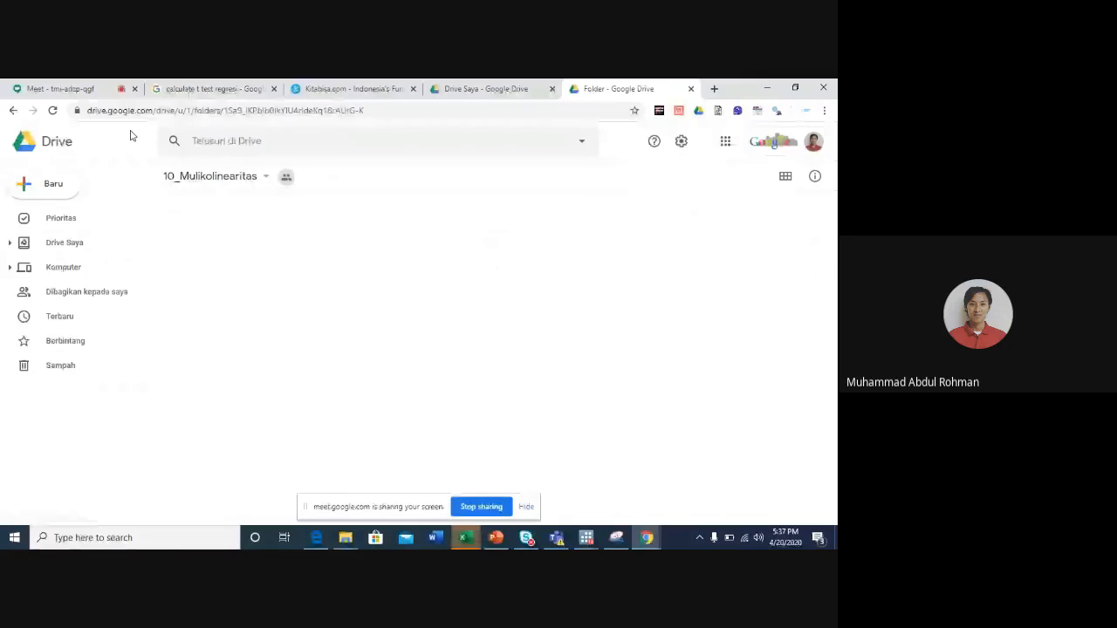
left_click(53, 183)
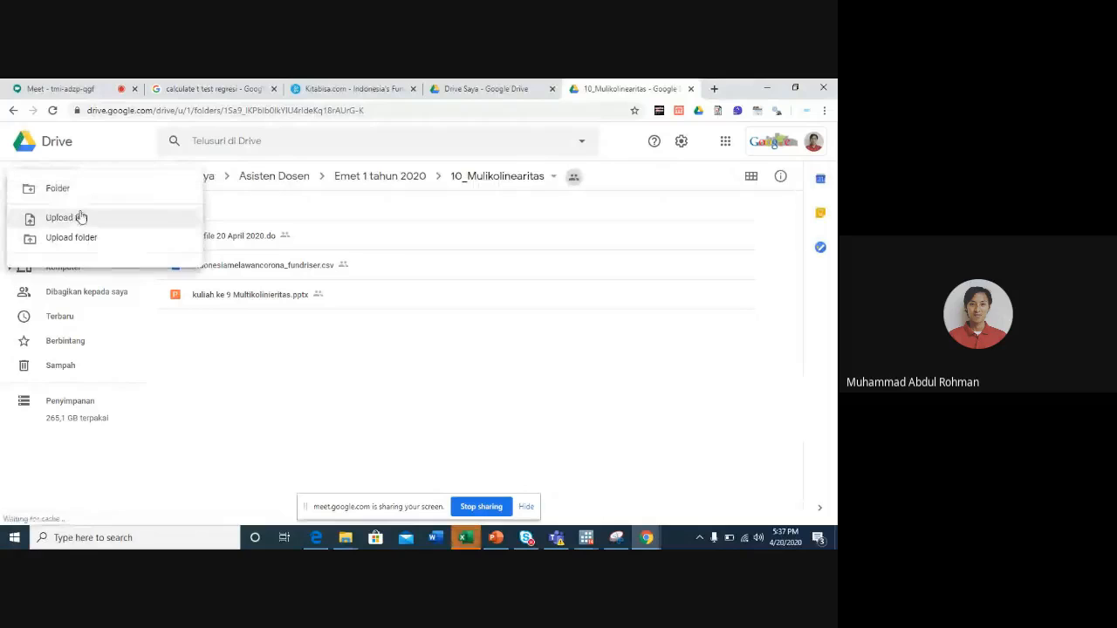
left_click(83, 218)
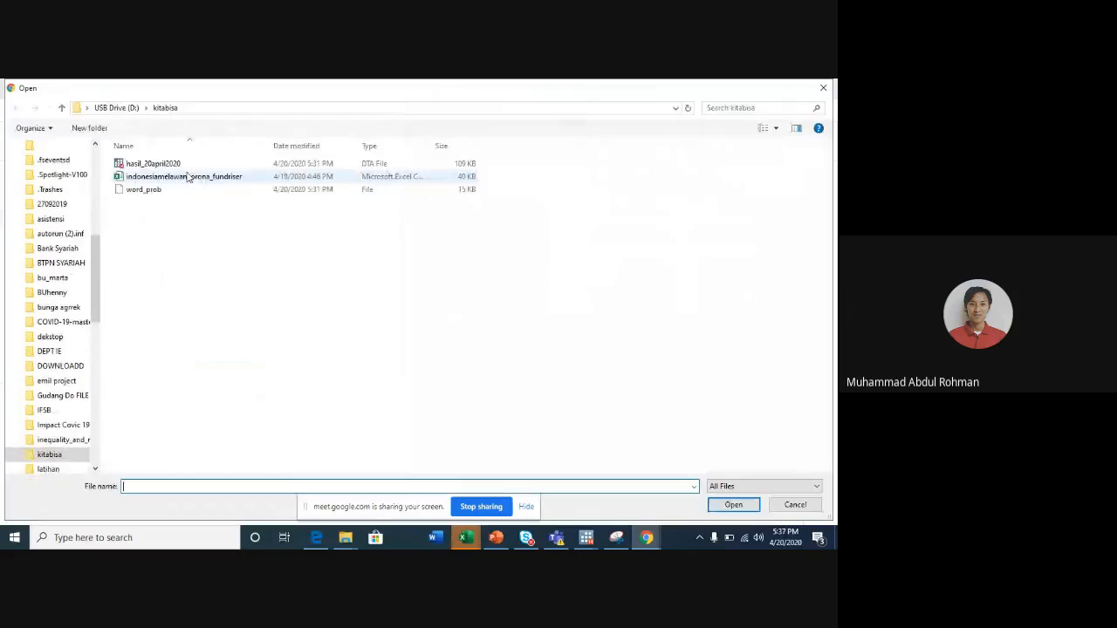
left_click(174, 164)
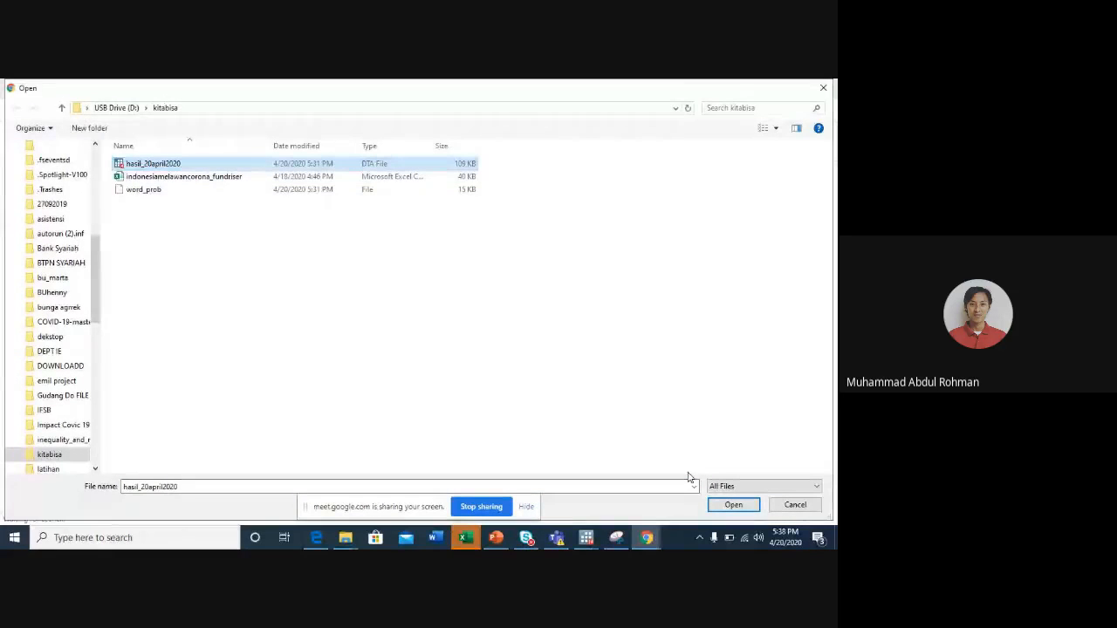
left_click(733, 505)
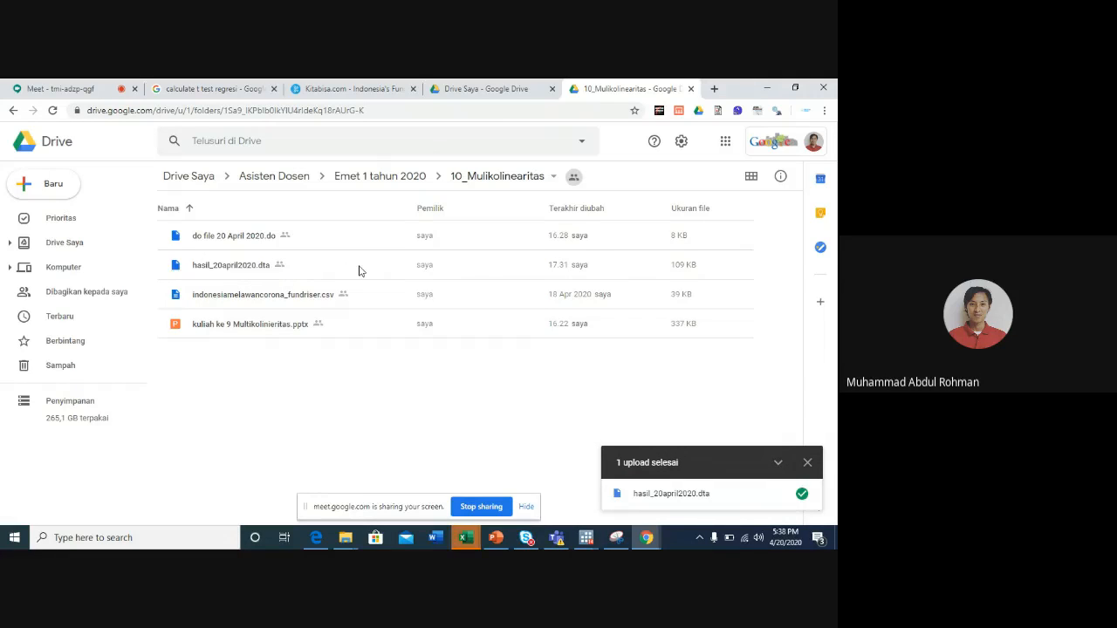
- Switch to the Stata do-file and point out the import delimited line that loads indonesiamelawancorona_fundriser.csv
mouse_move(586, 541)
left_click(617, 538)
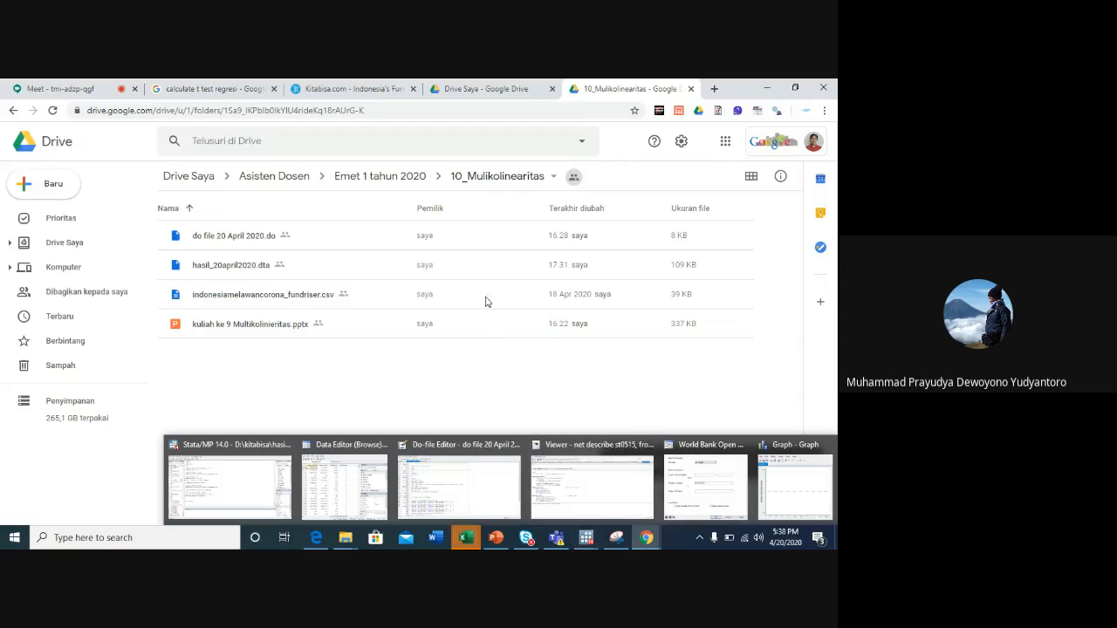
left_click(231, 474)
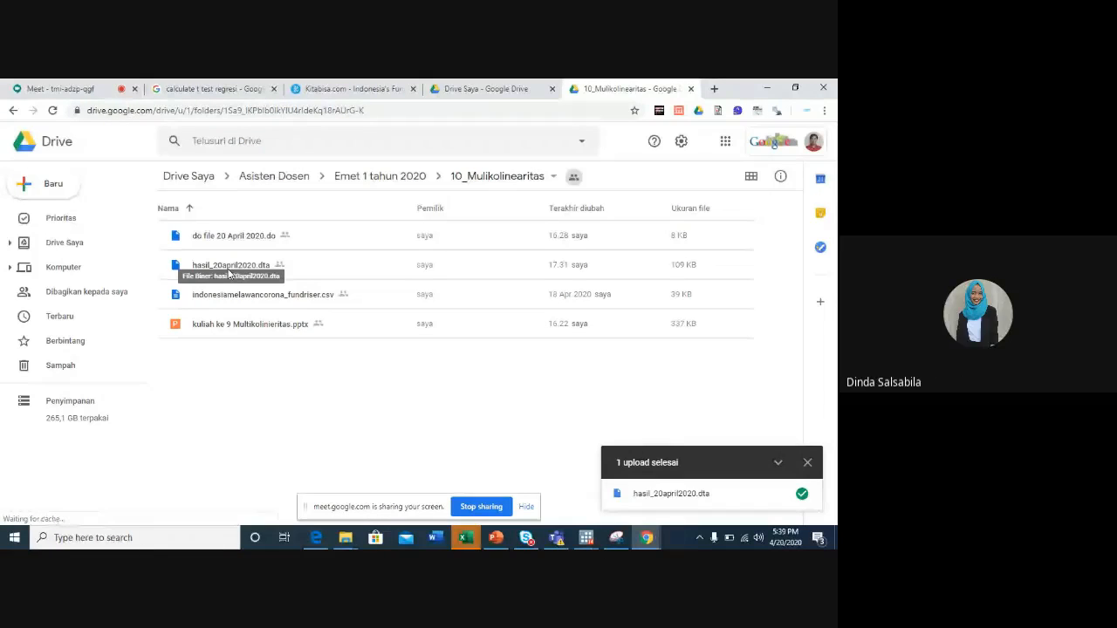
mouse_move(616, 538)
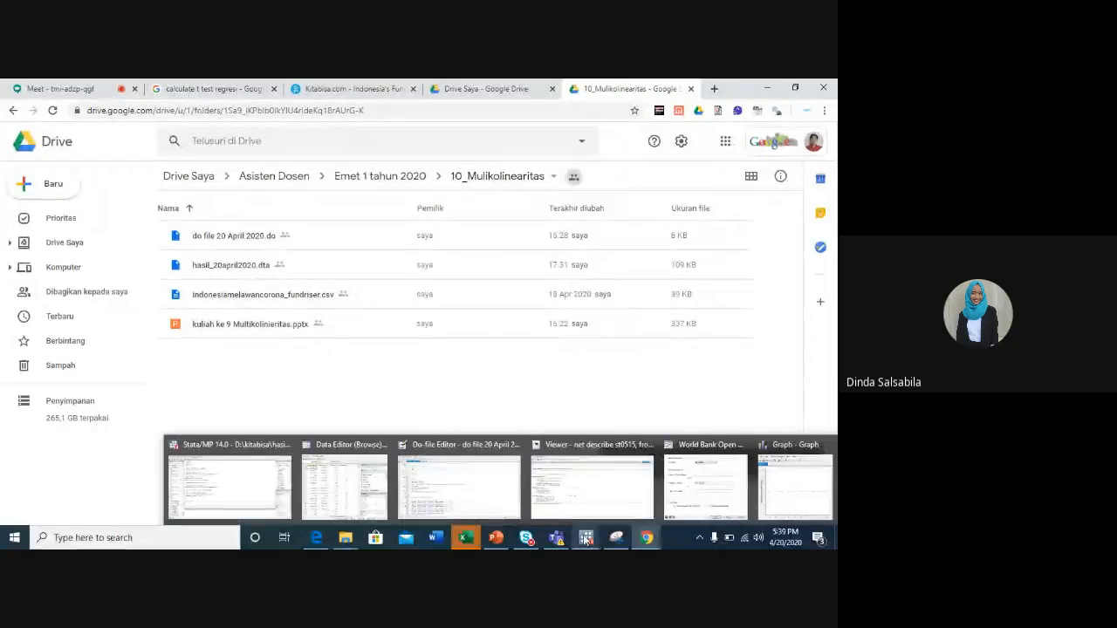
left_click(419, 472)
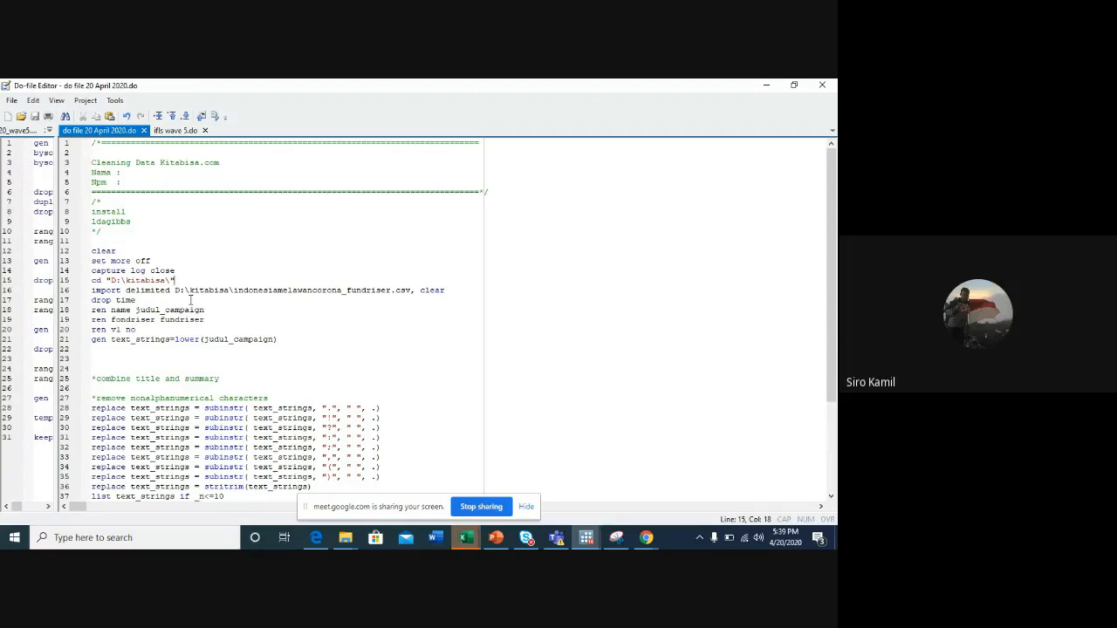
left_click_drag(453, 288, 92, 289)
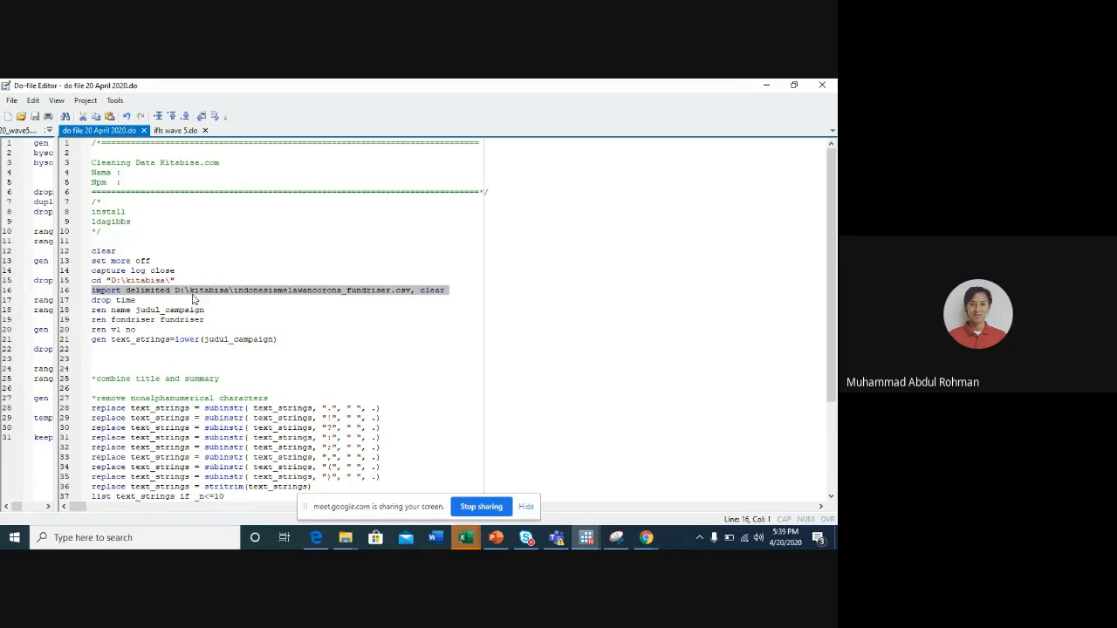
left_click(410, 329)
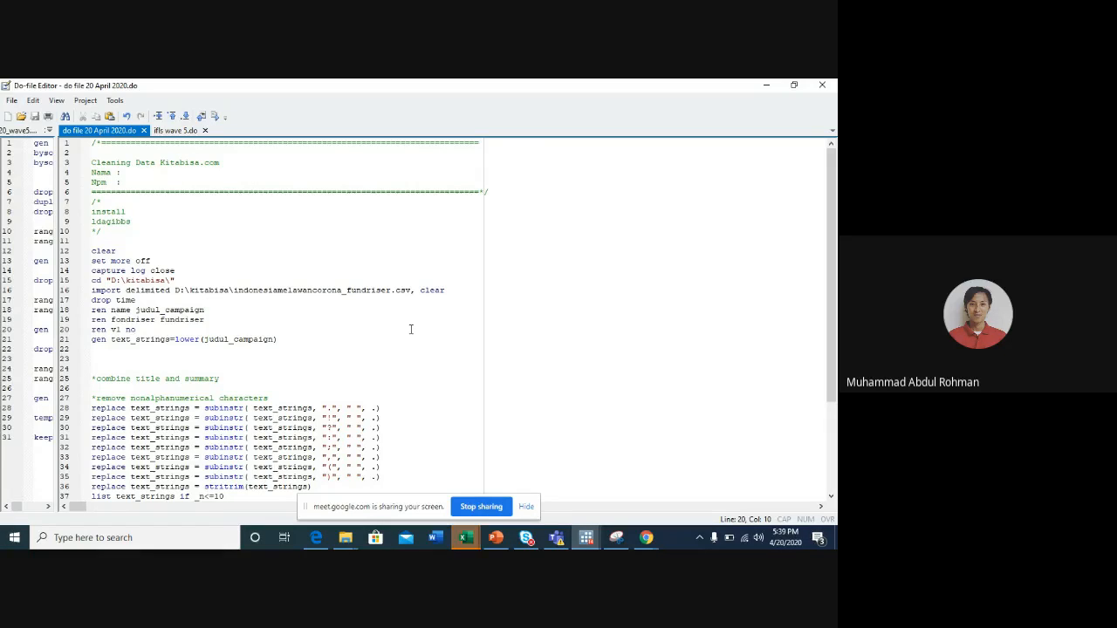
- Bring up the main Stata window and look through the variable list of hasil_20april2020.dta
left_click(594, 542)
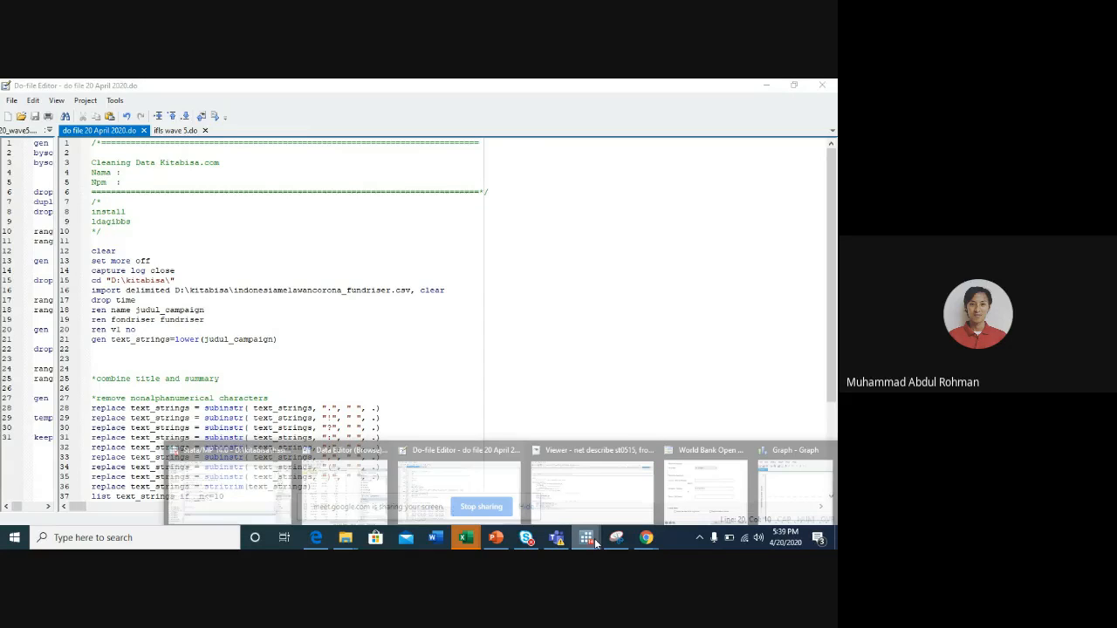
left_click(227, 484)
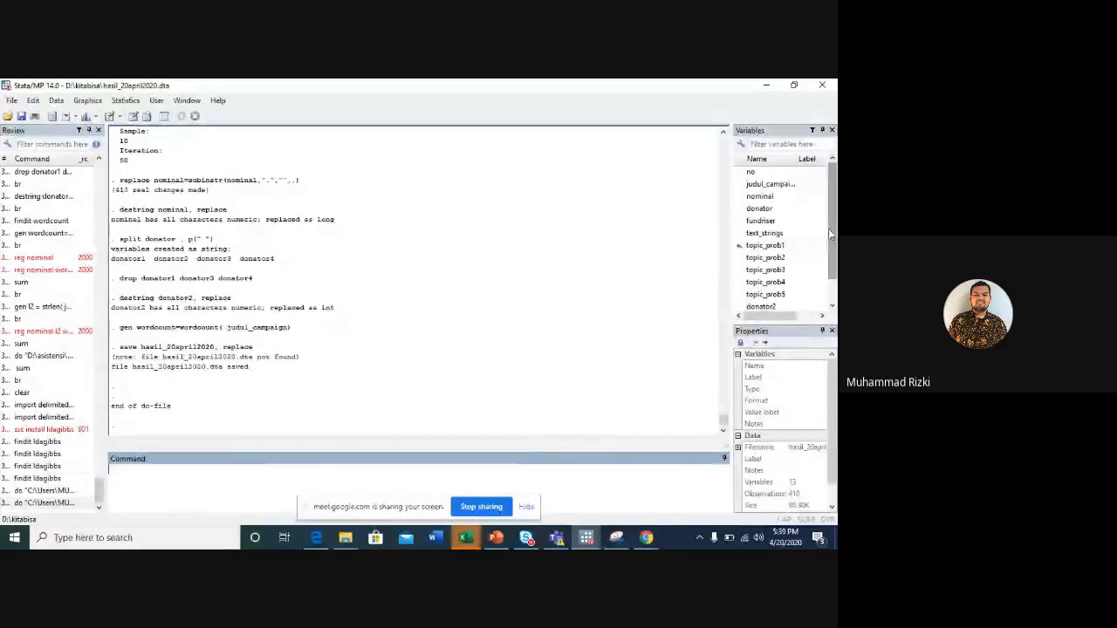
scroll(830, 234, "down", 1)
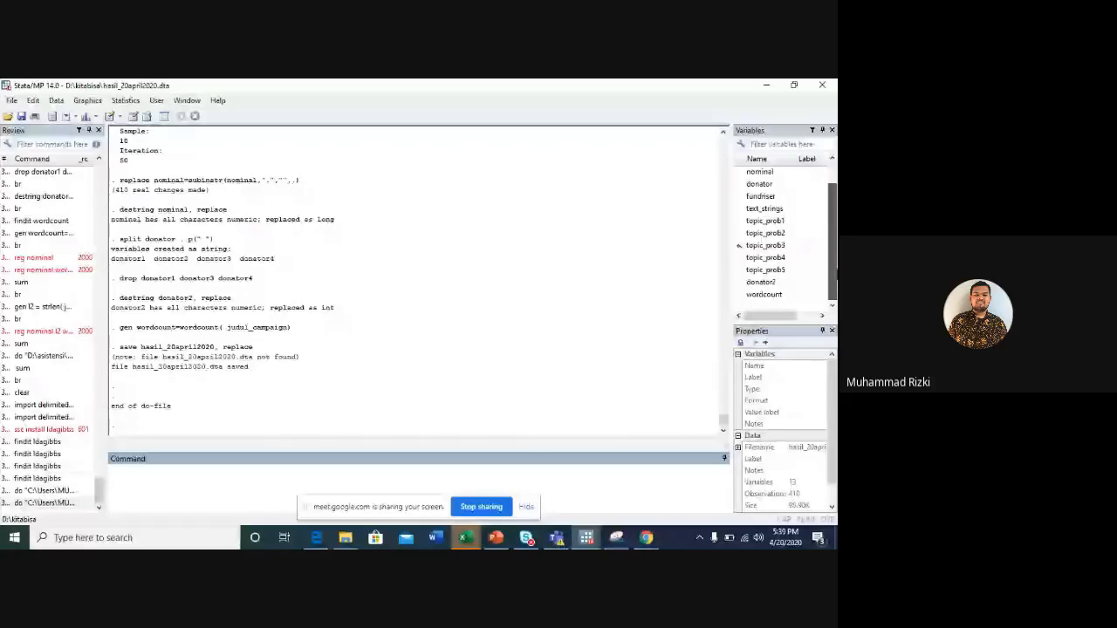
scroll(739, 245, "up", 1)
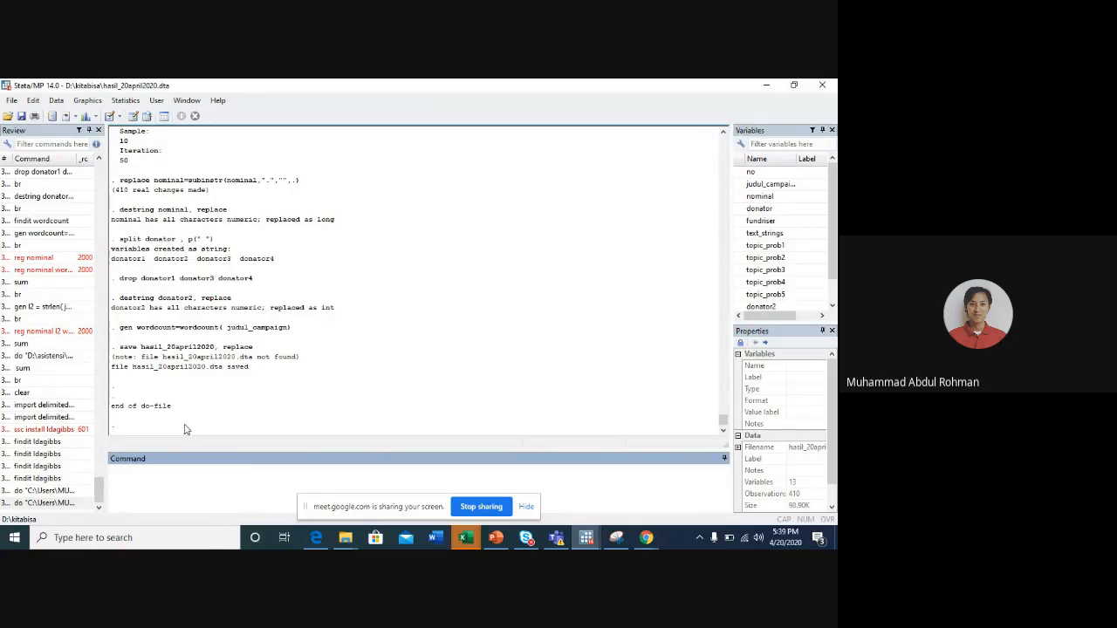
left_click(12, 101)
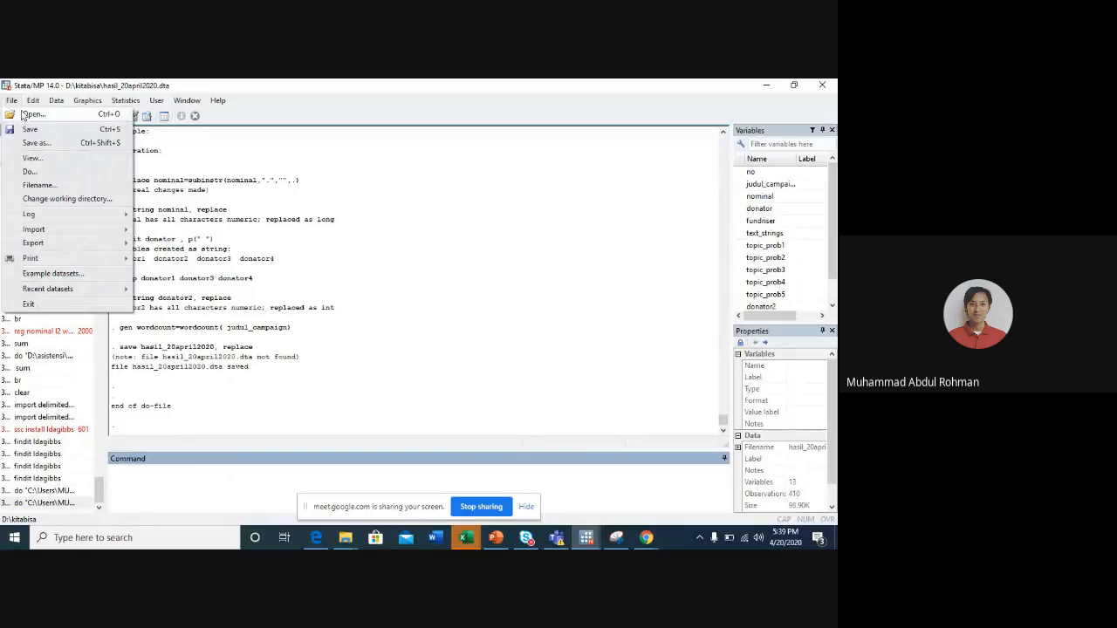
left_click(32, 114)
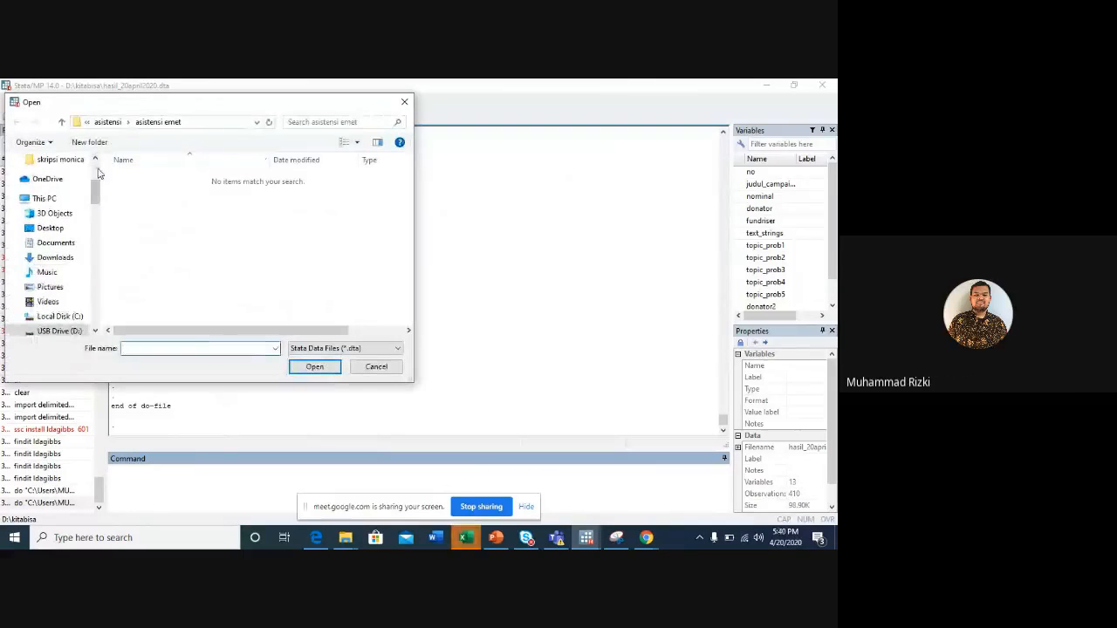
left_click_drag(99, 196, 94, 155)
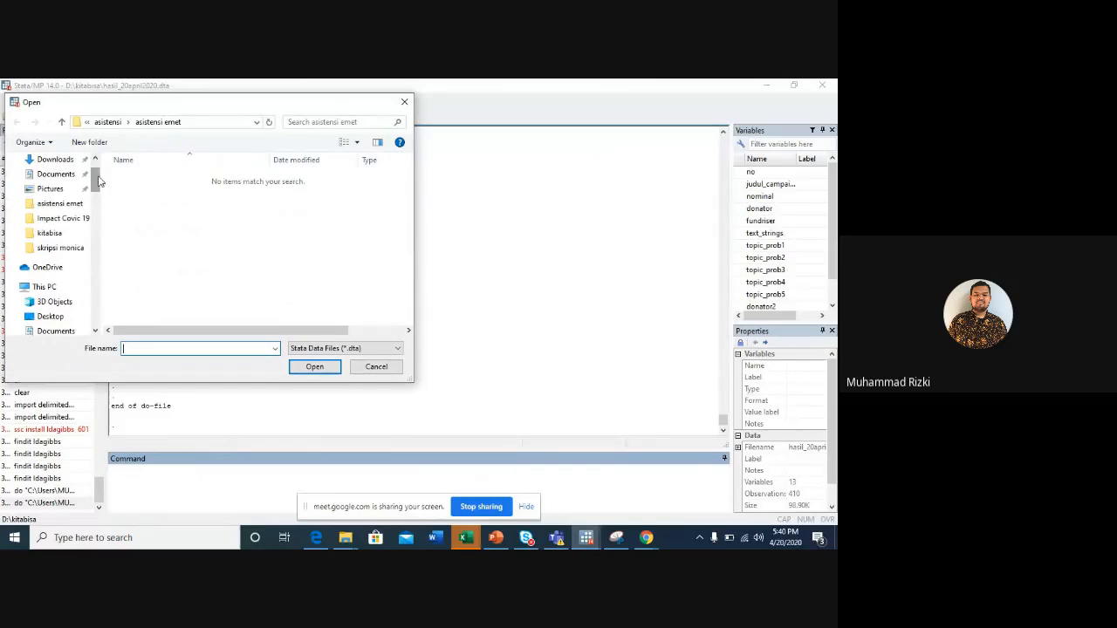
left_click(404, 102)
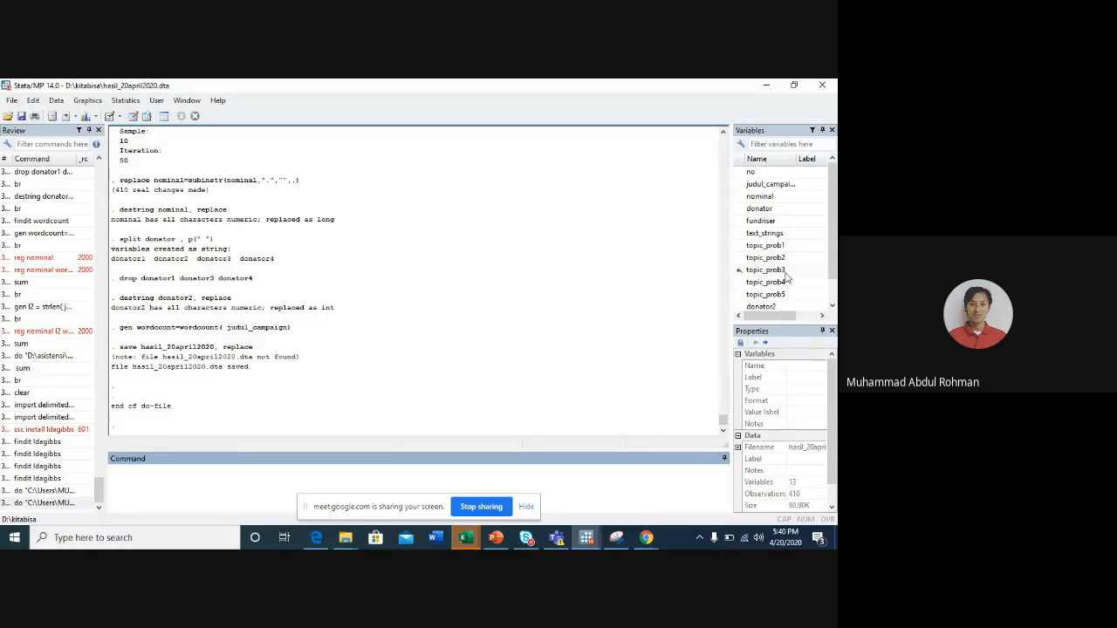
- Check the end of the variable list and browse the dataset in a maximized Data Editor with the br command
scroll(782, 306, "down", 1)
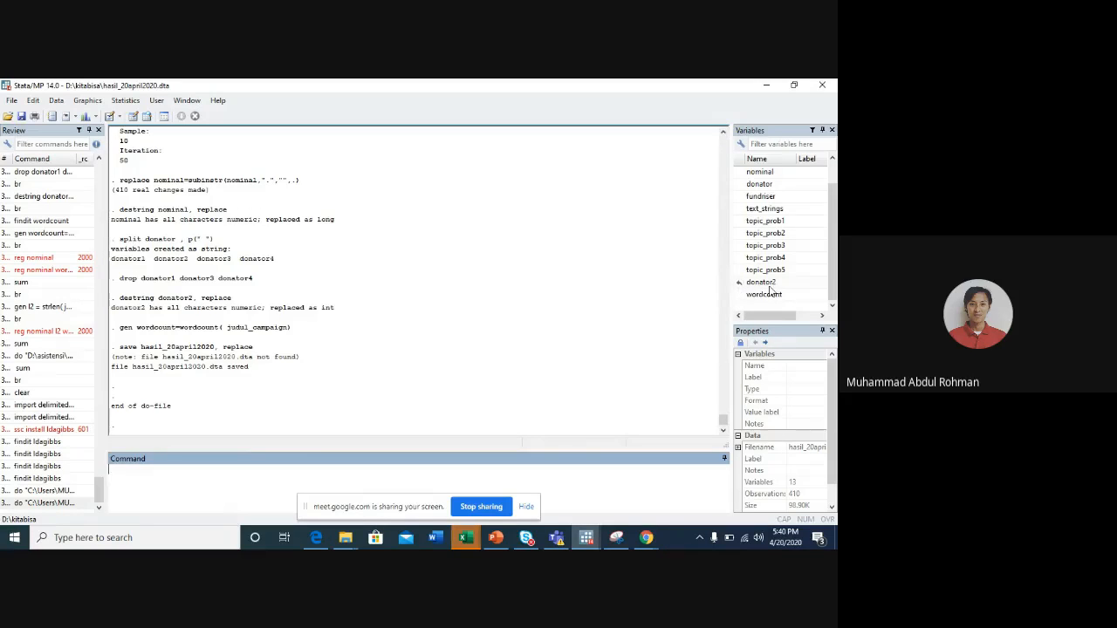
scroll(786, 282, "up", 1)
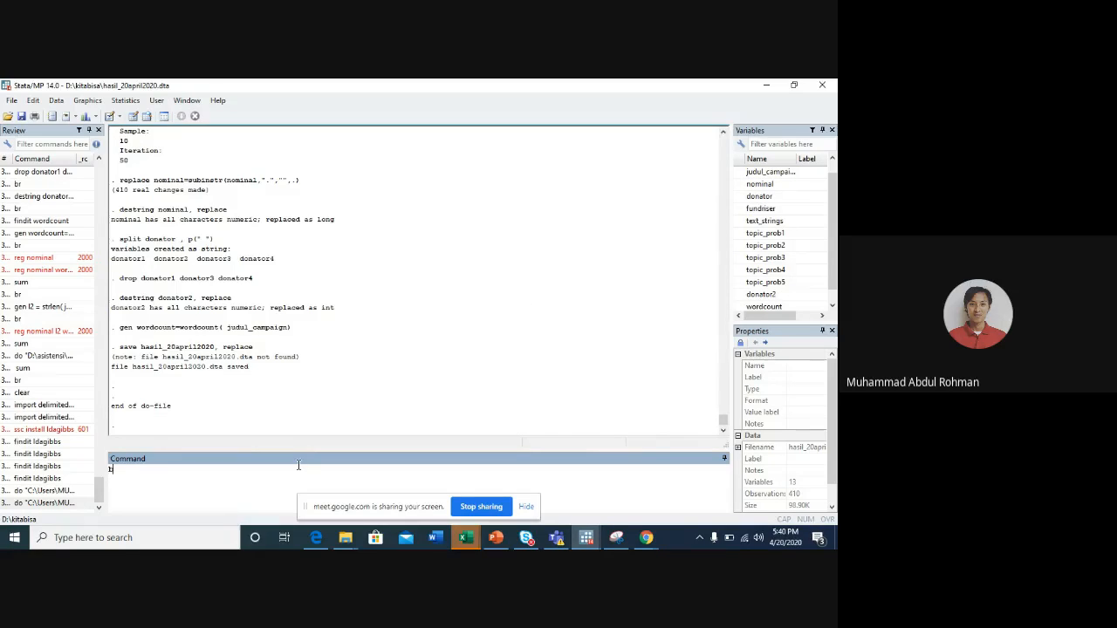
key("Return")
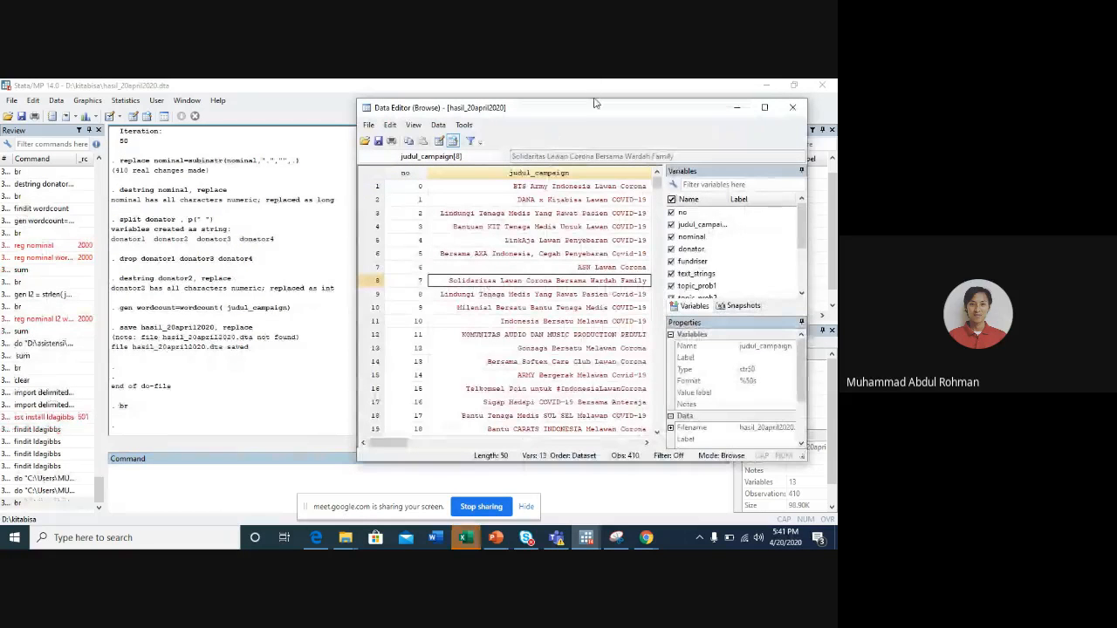
double_click(598, 114)
- Examine the dataset's columns from no and judul_campaign through text_strings and the topic probabilities to donator2 and wordcount
key("Right")
key("Right")
key("Right")
key("Right")
key("Left")
key("Left")
key("Left")
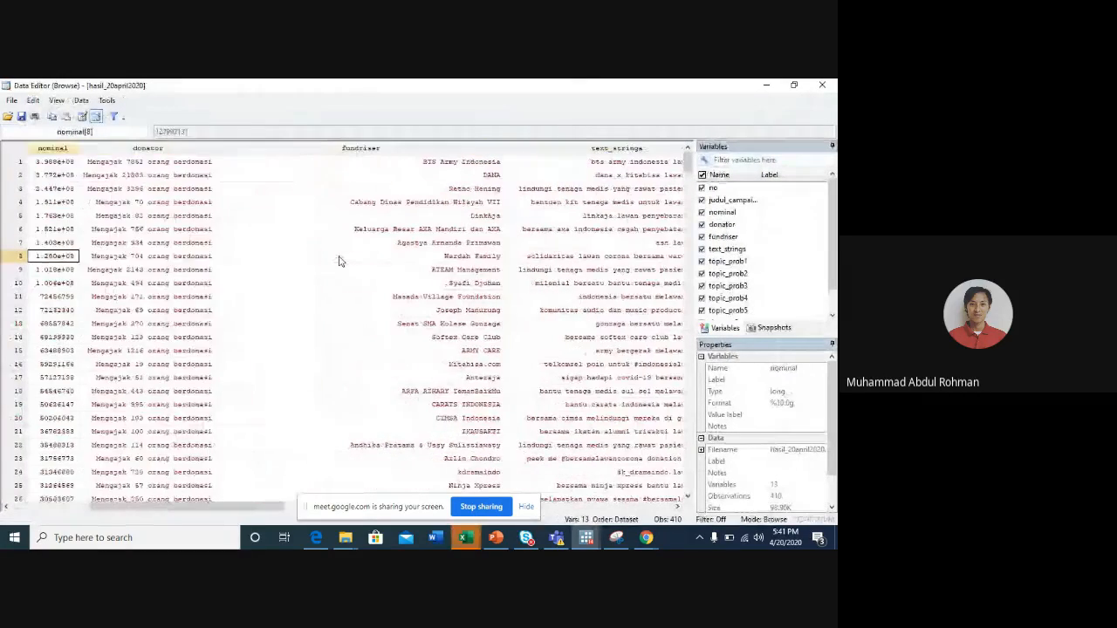
key("Left")
key("Right")
key("Right")
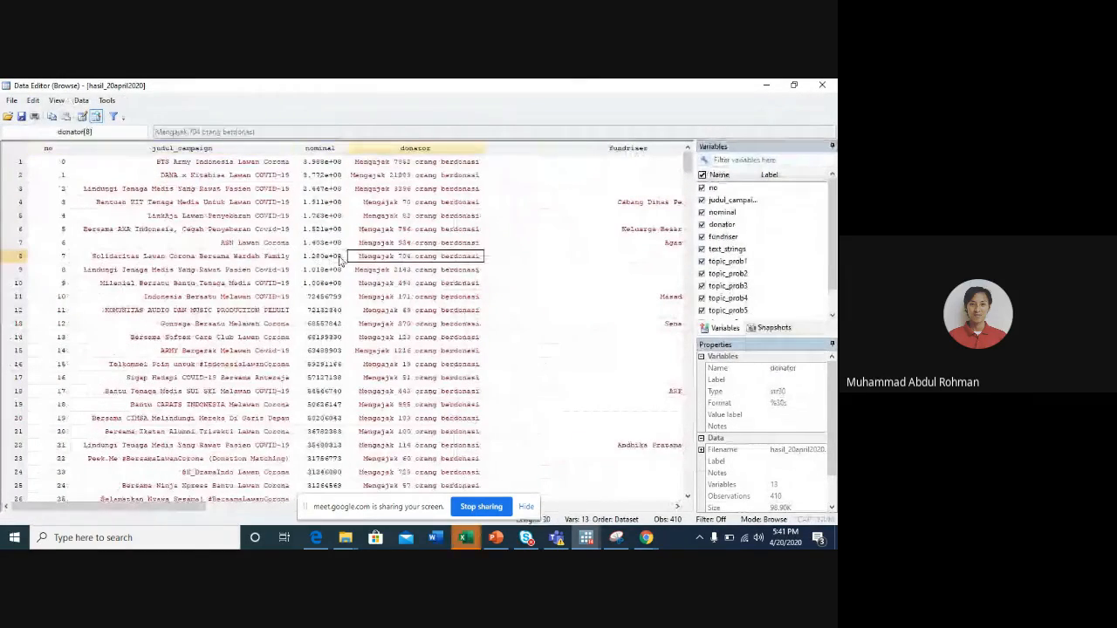
key("Right")
key("Right")
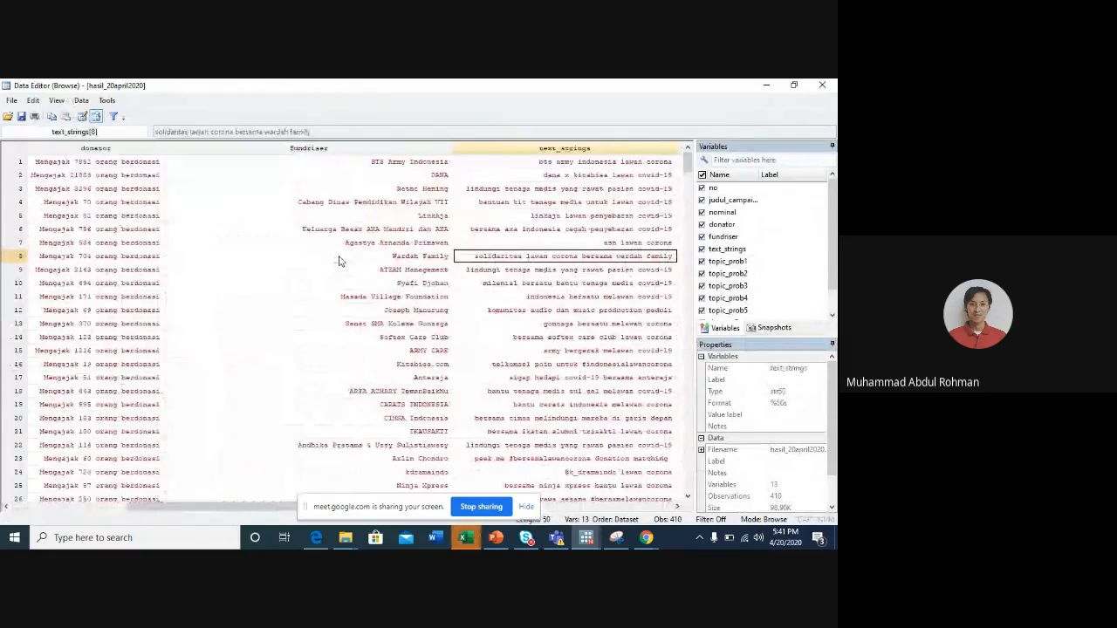
key("Right")
key("Right")
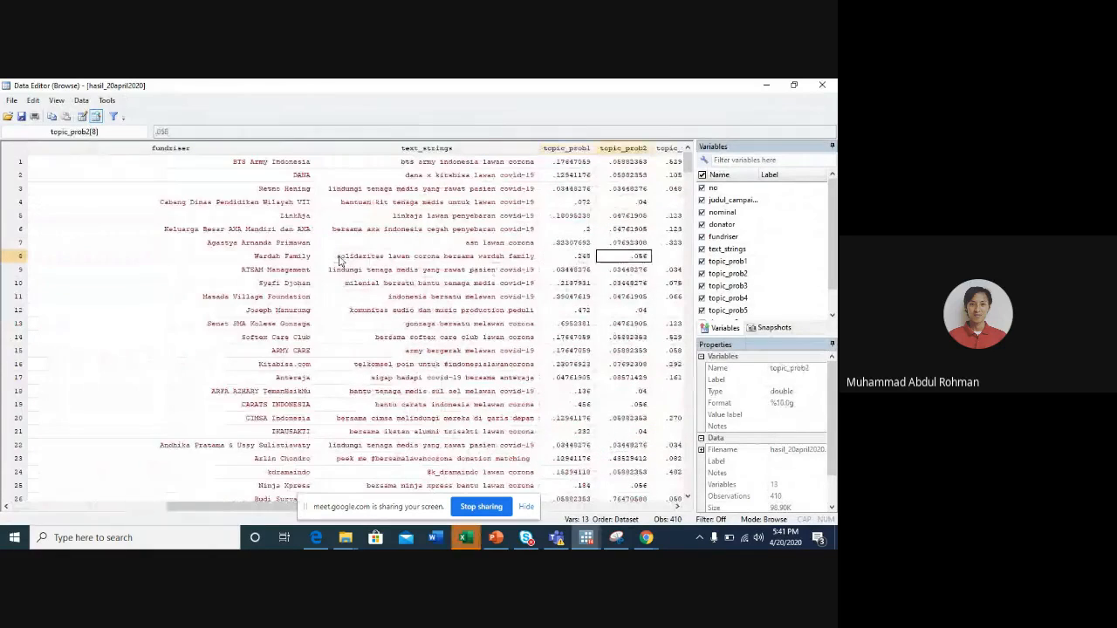
key("Right")
key("Right")
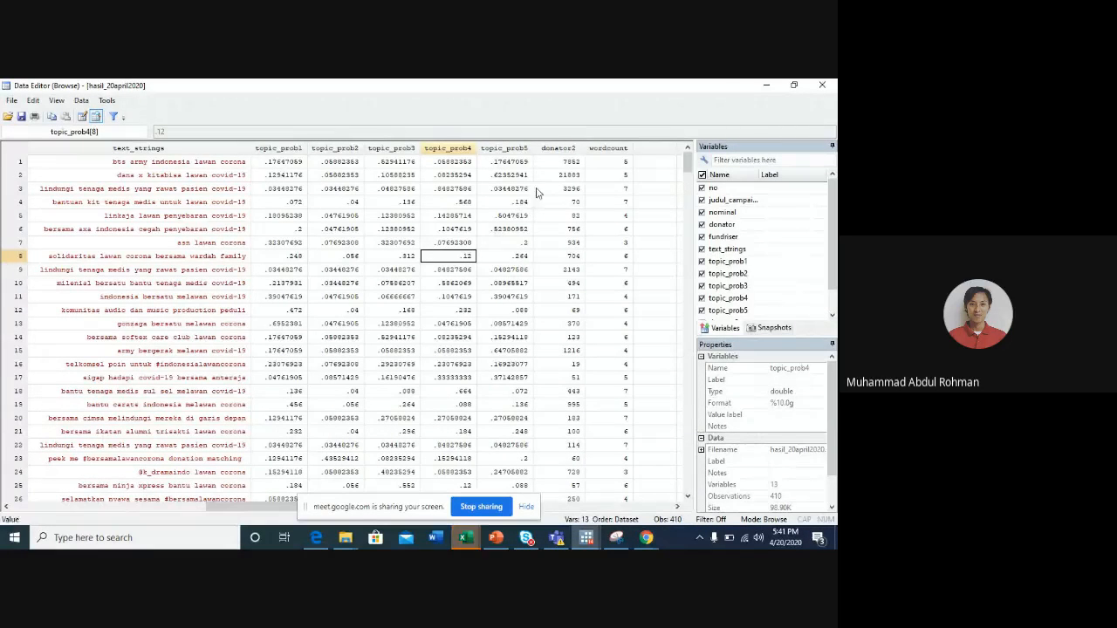
key("Left")
key("Left")
key("Left")
key("Left")
key("Left")
key("Left")
key("Left")
key("Left")
key("Left")
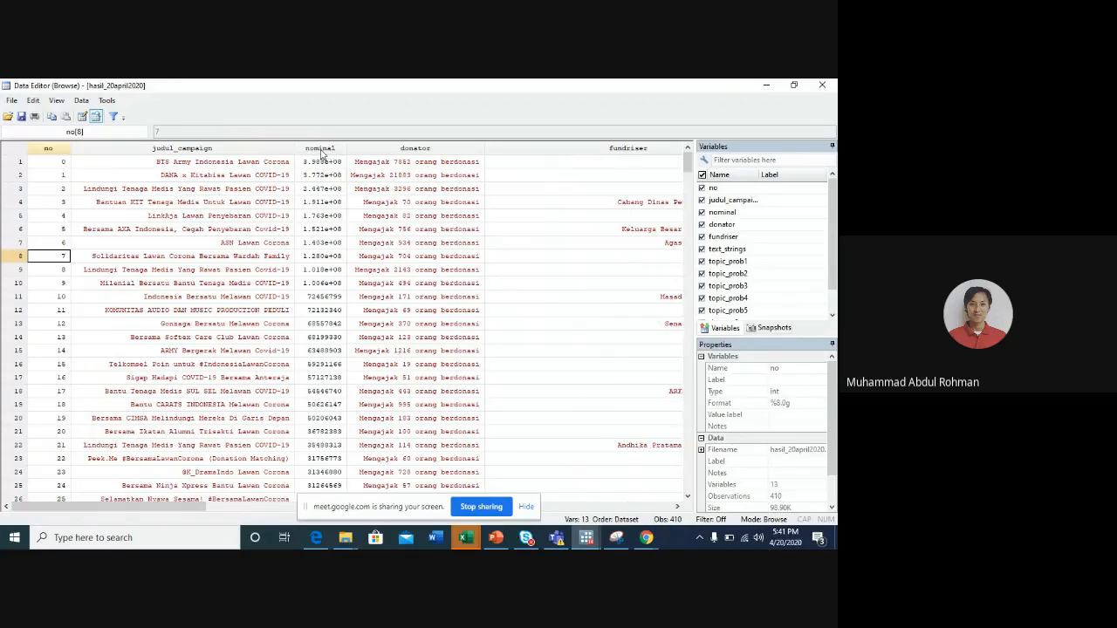
- Minimize the Data Editor and run the regression reg nominal topic_prob1
left_click(767, 85)
left_click(208, 474)
type("reg")
key("BackSpace")
key("BackSpace")
key("BackSpace")
key("BackSpace")
type("reg")
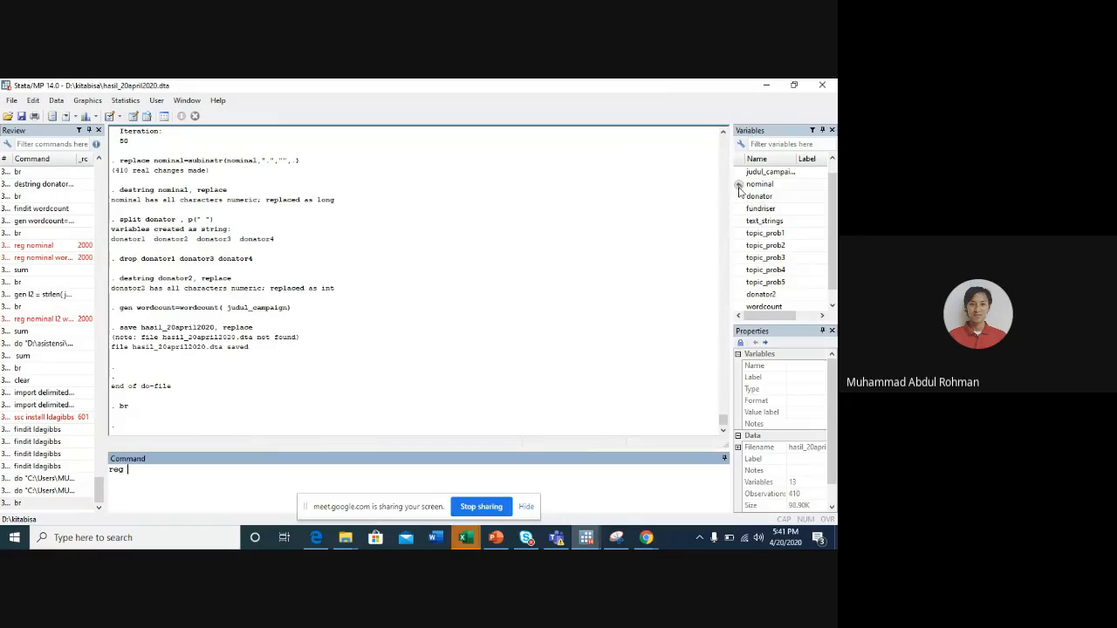
left_click(739, 185)
double_click(739, 185)
double_click(740, 233)
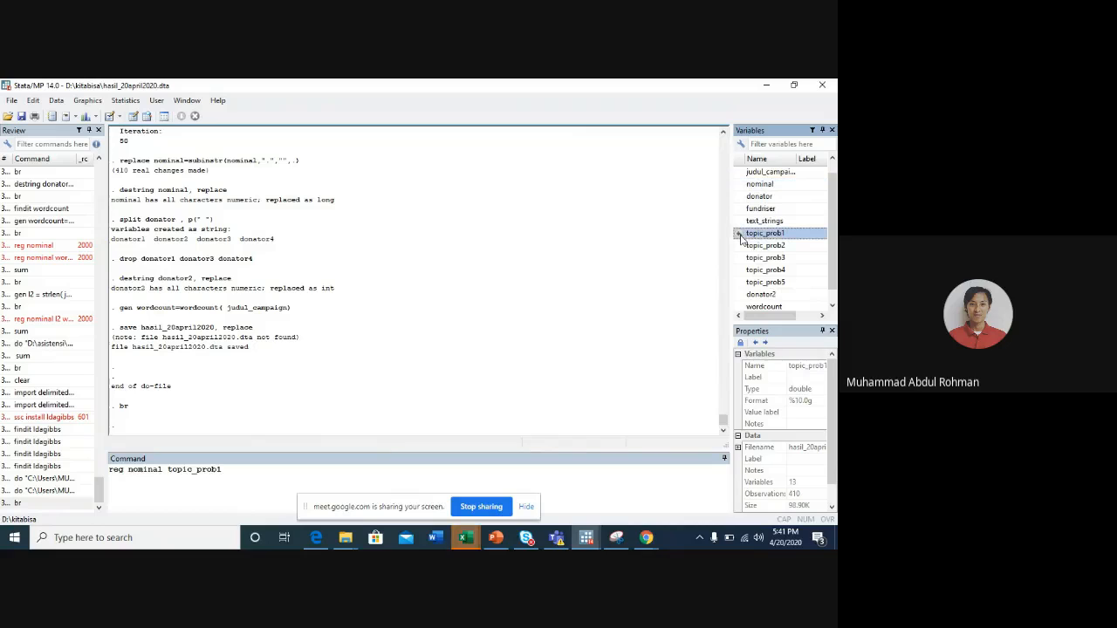
key("Return")
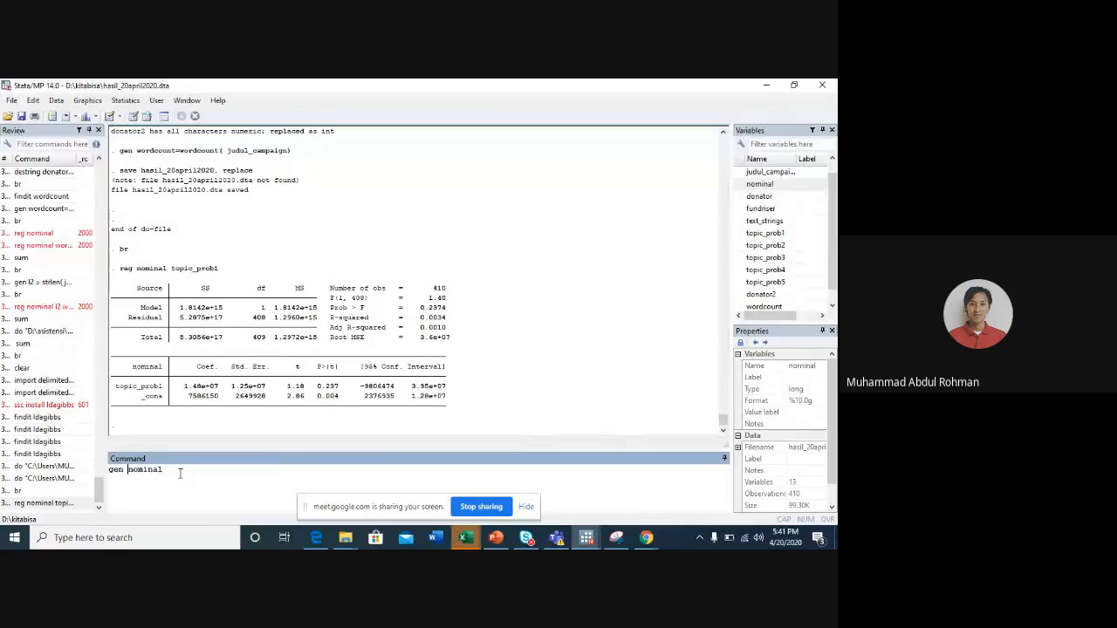
- Generate the variable lnominal as the natural log of nominal with gen lnominal=ln(nominal)
type("l=ln(")
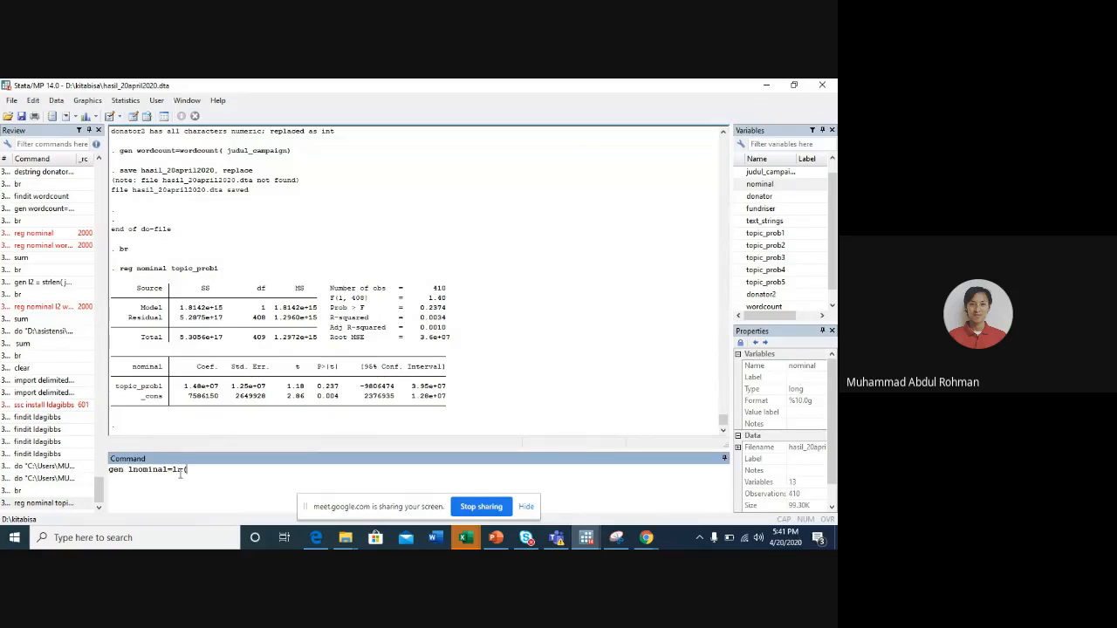
left_click(741, 185)
left_click(284, 467)
type(")")
key("Return")
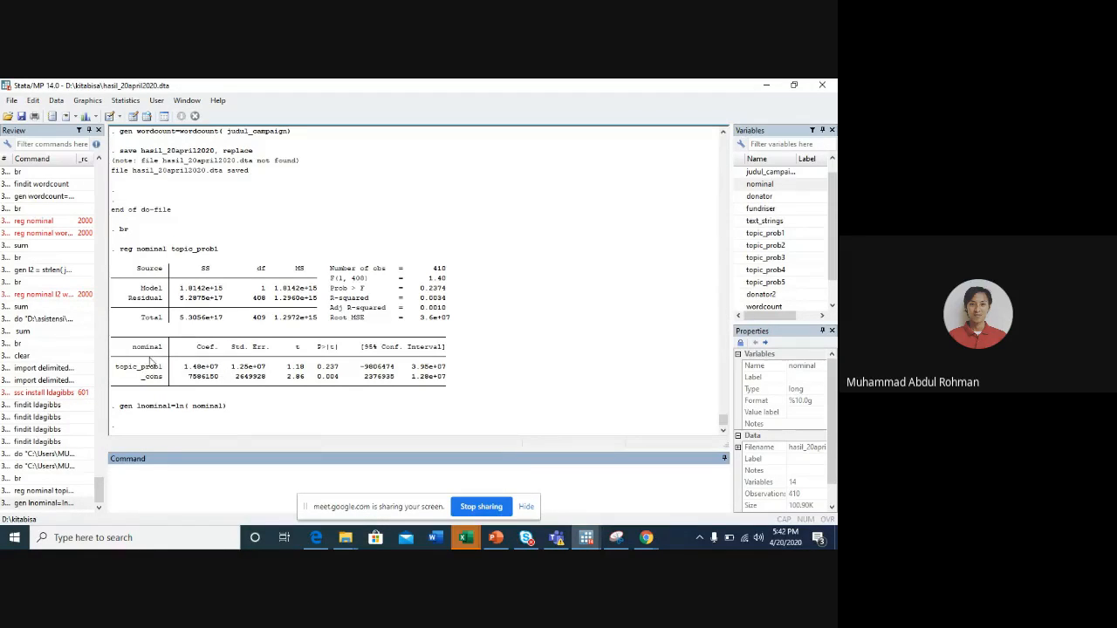
- Summarize nominal in detail with the command sum nominal, detail
left_click(163, 472)
type("sum nom")
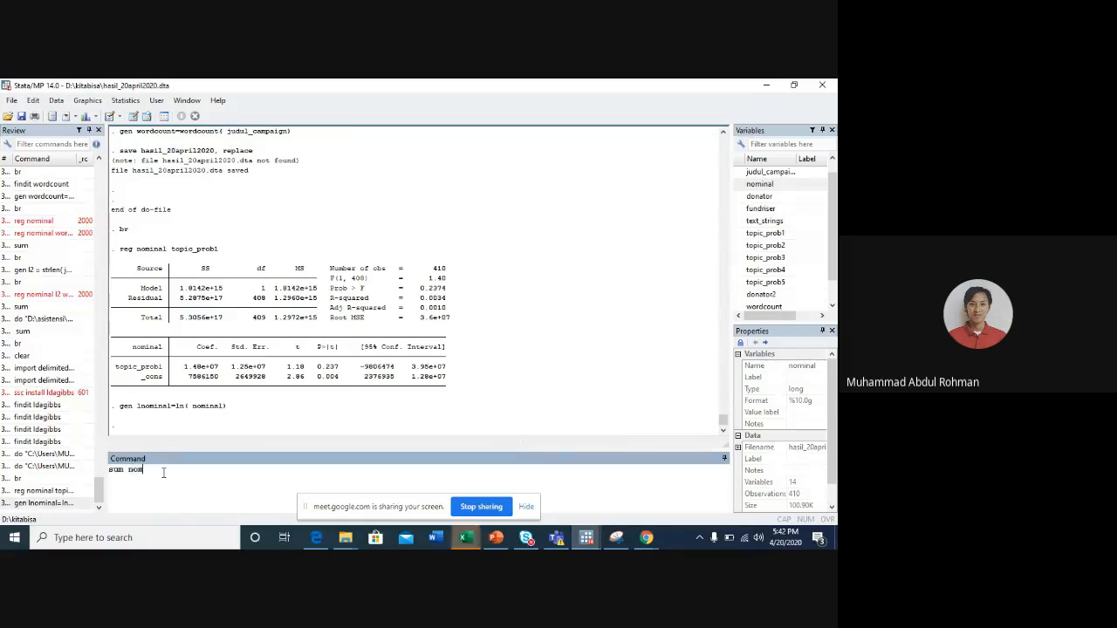
type("inal, detail")
key("Return")
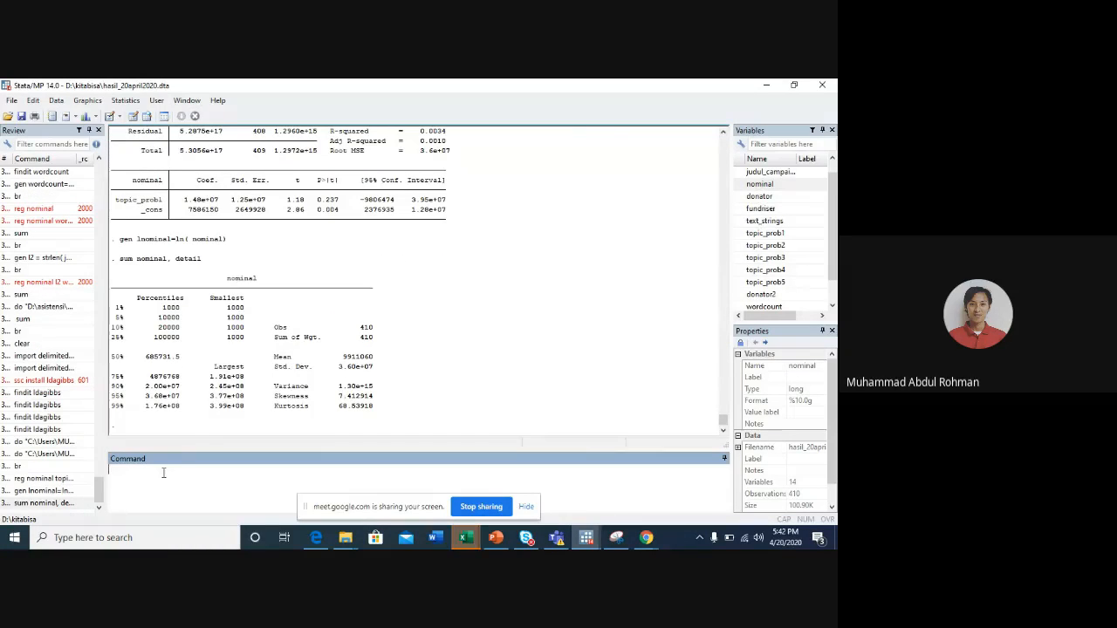
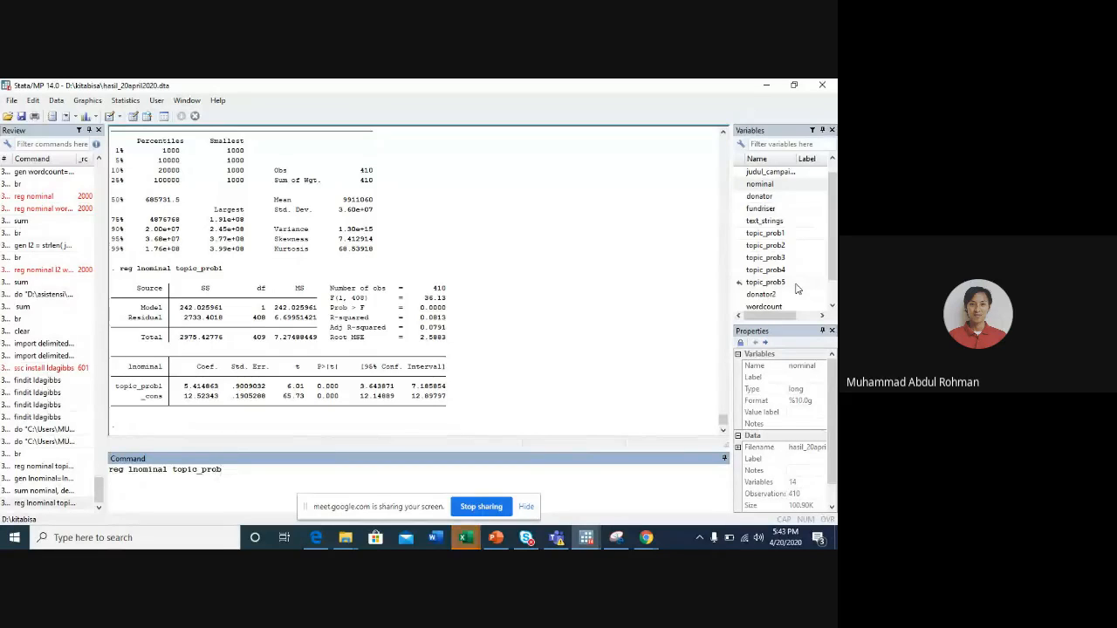
- Regress lnominal on topic_prob1 through topic_prob5, and compute the variance inflation factors with estat vif
left_click(784, 236)
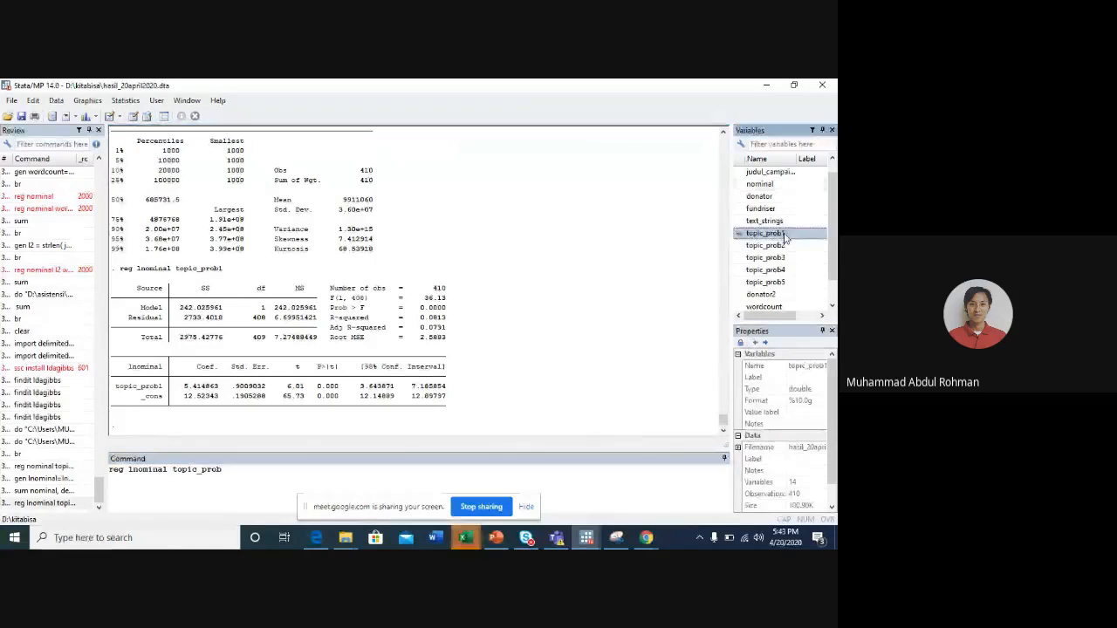
key("shift+Down")
key("shift+Down")
key("shift+Down")
key("shift+Down")
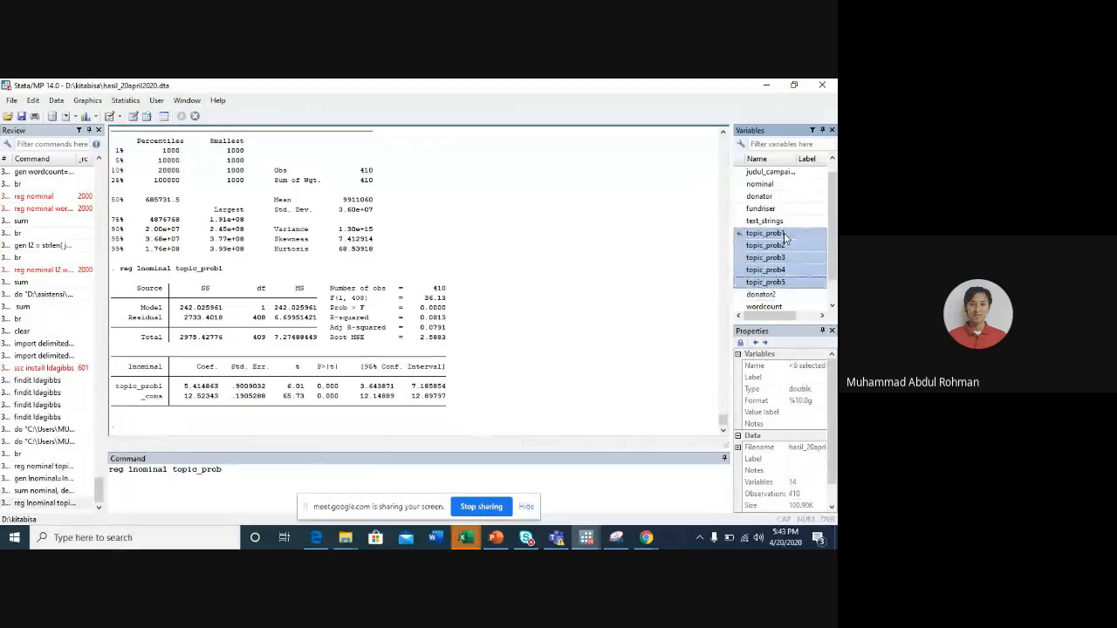
left_click(739, 236)
double_click(205, 471)
key("BackSpace")
key("Return")
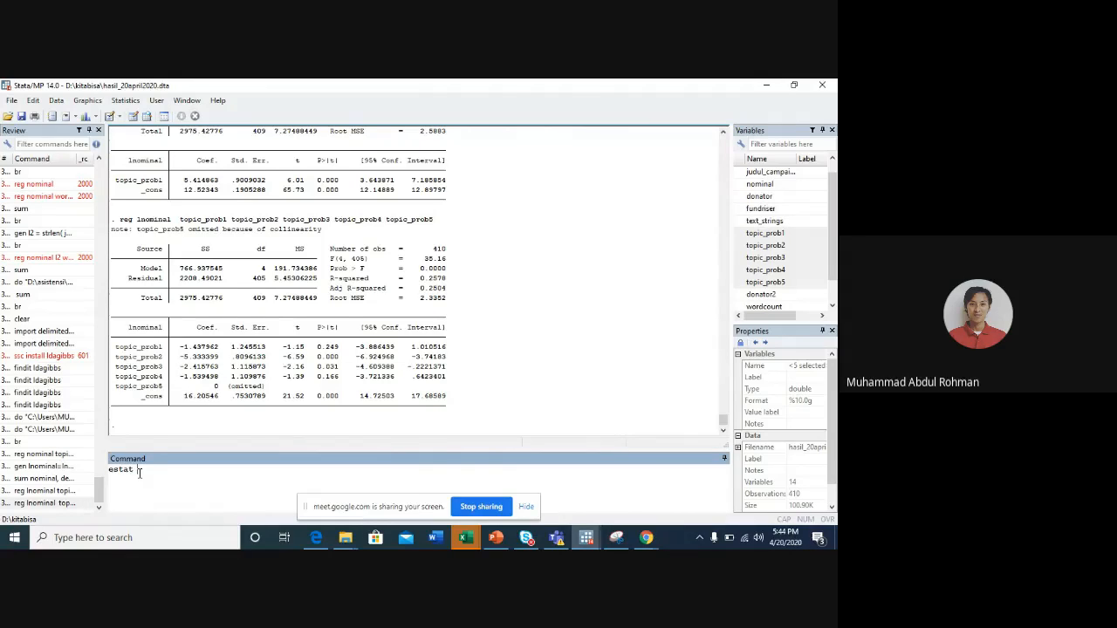
type("f")
key("Return")
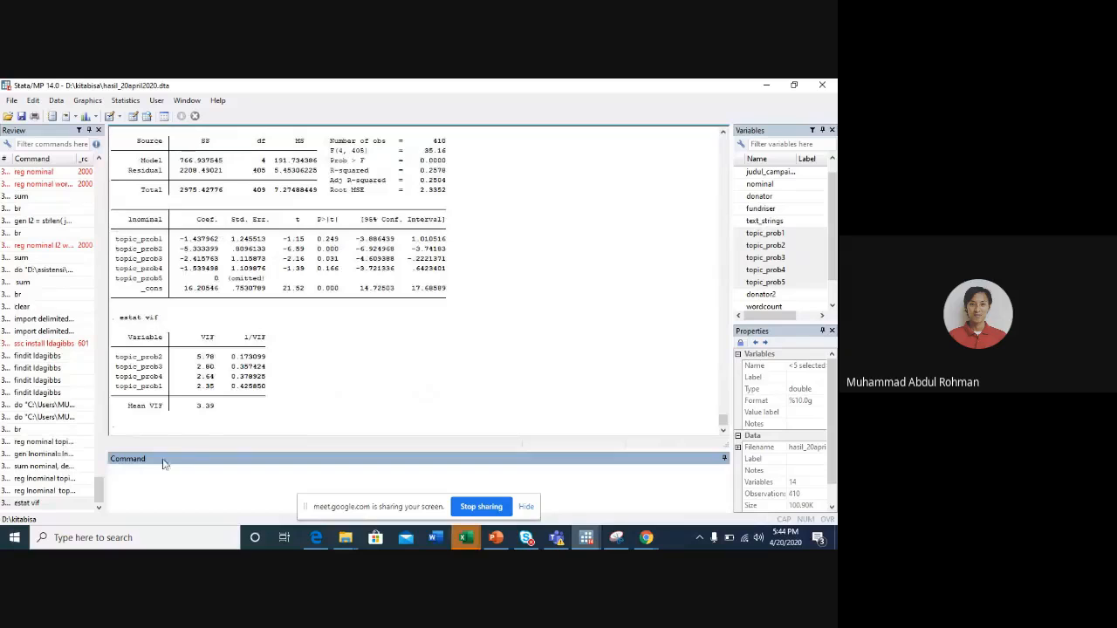
- Rerun the lnominal regression without topic_prob3, keeping topic_prob1, topic_prob2, topic_prob4 and topic_prob5, and repeat estat vif
left_click(52, 490)
double_click(321, 469)
key("BackSpace")
key("Return")
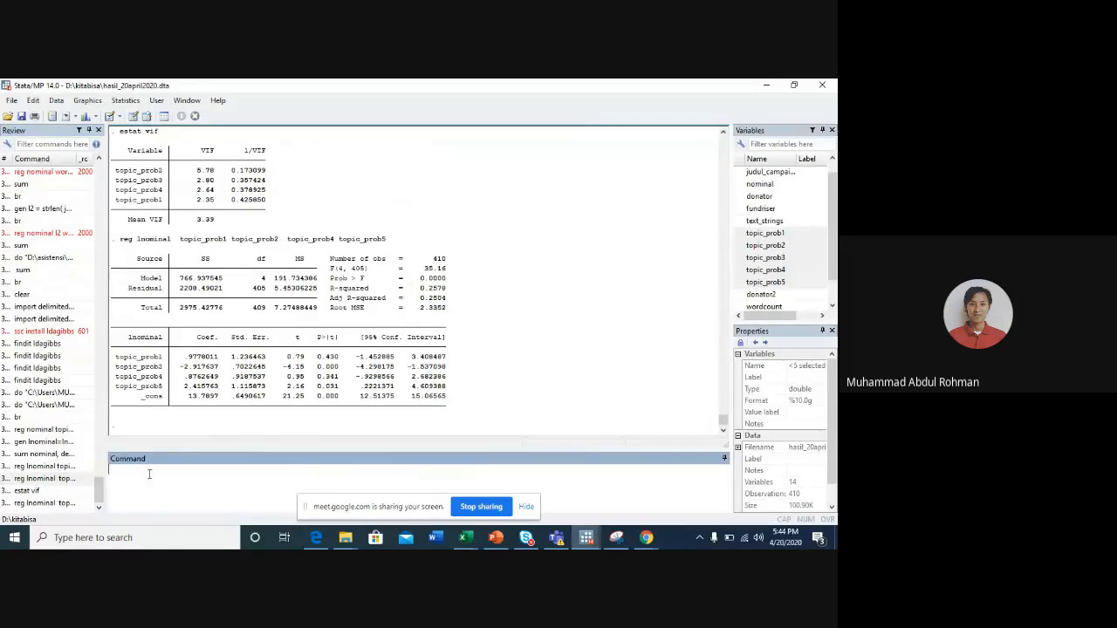
left_click(51, 492)
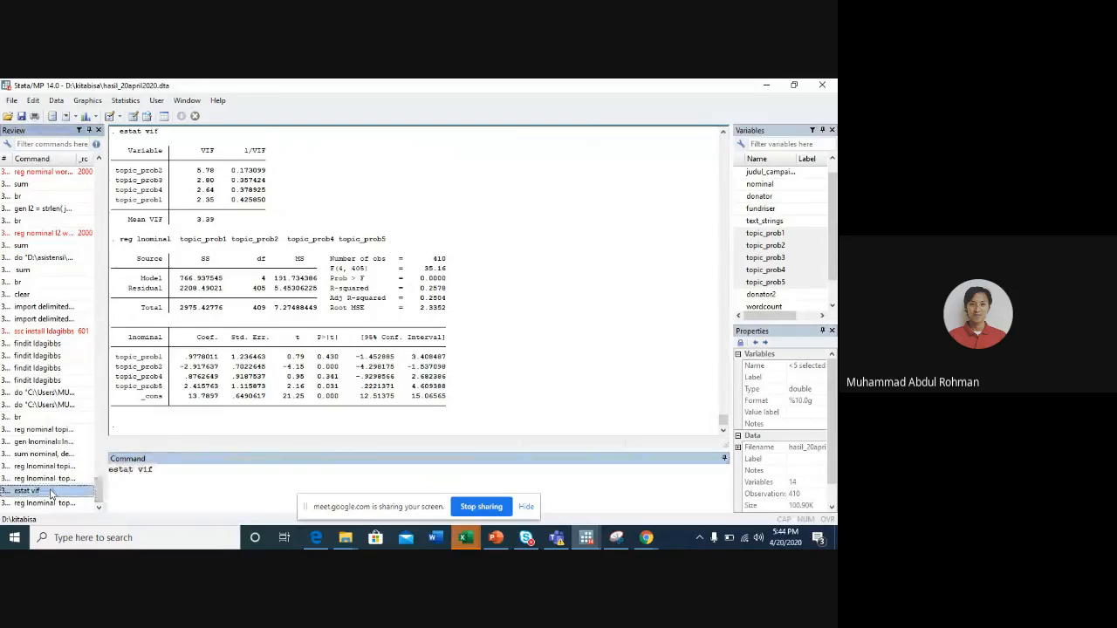
double_click(51, 492)
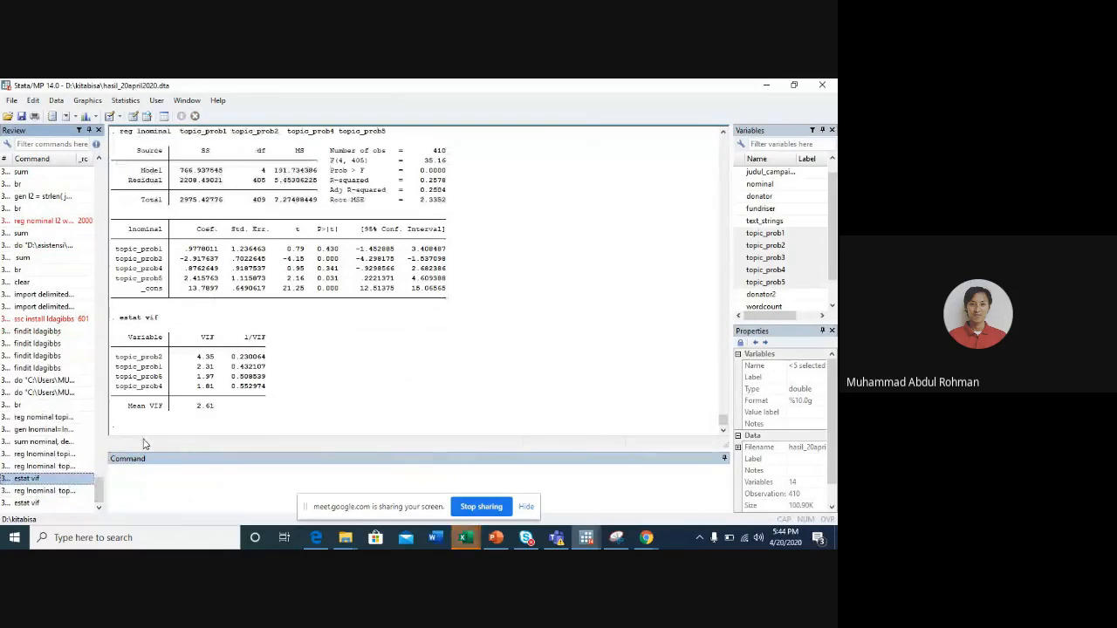
- Produce the correlation matrix of topic_prob1 through topic_prob5 by adapting the earlier regression command to corr
scroll(331, 297, "up", 3)
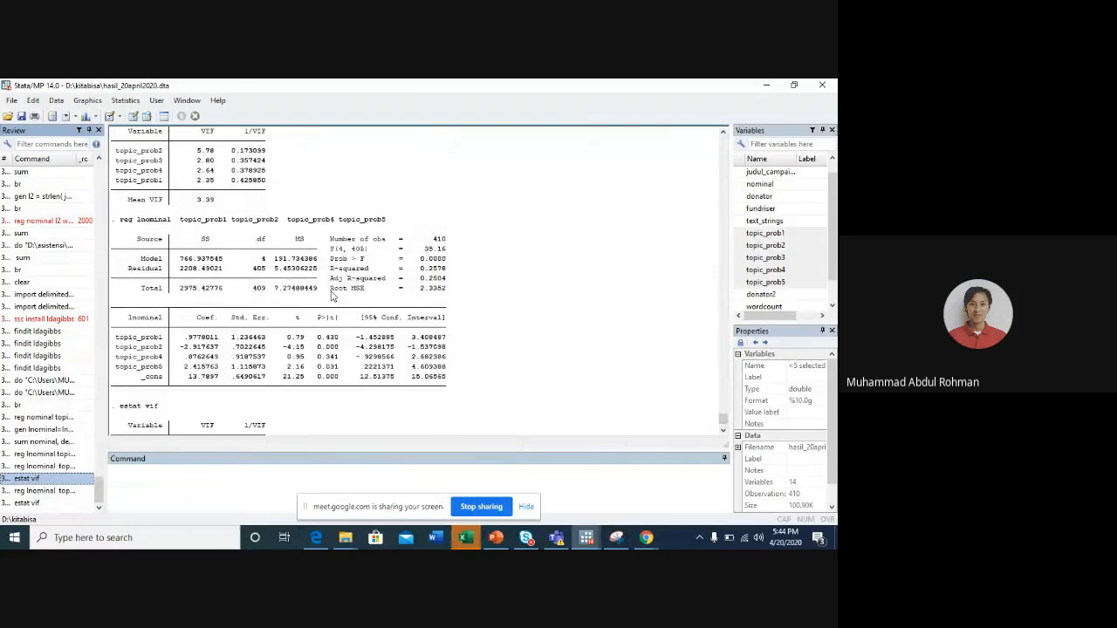
scroll(331, 297, "up", 8)
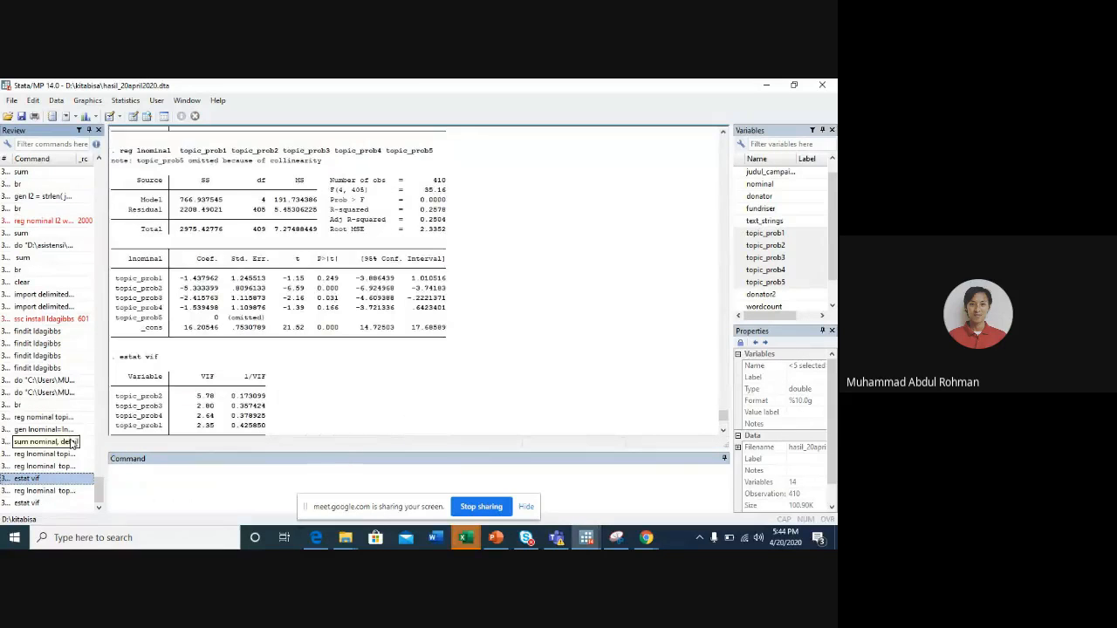
left_click(32, 470)
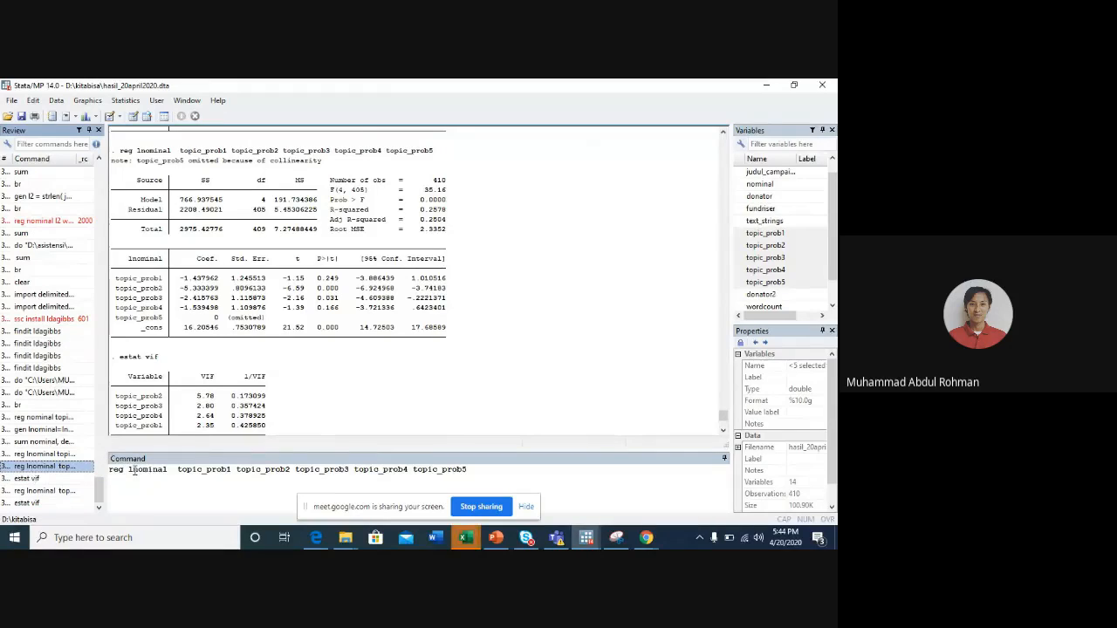
left_click_drag(168, 469, 90, 464)
type("corr")
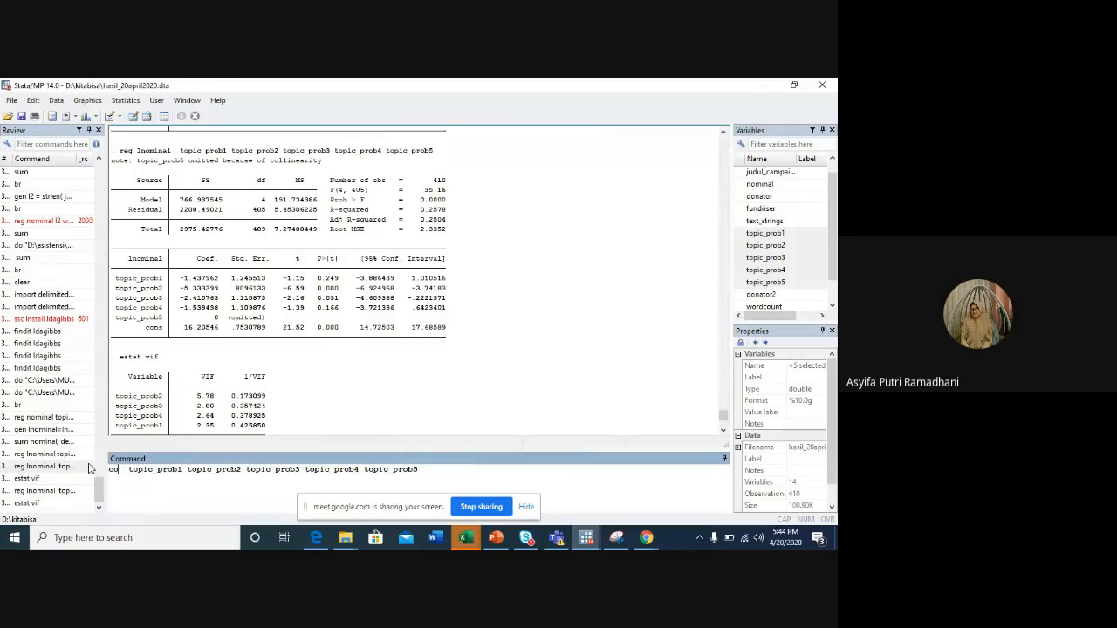
key("Return")
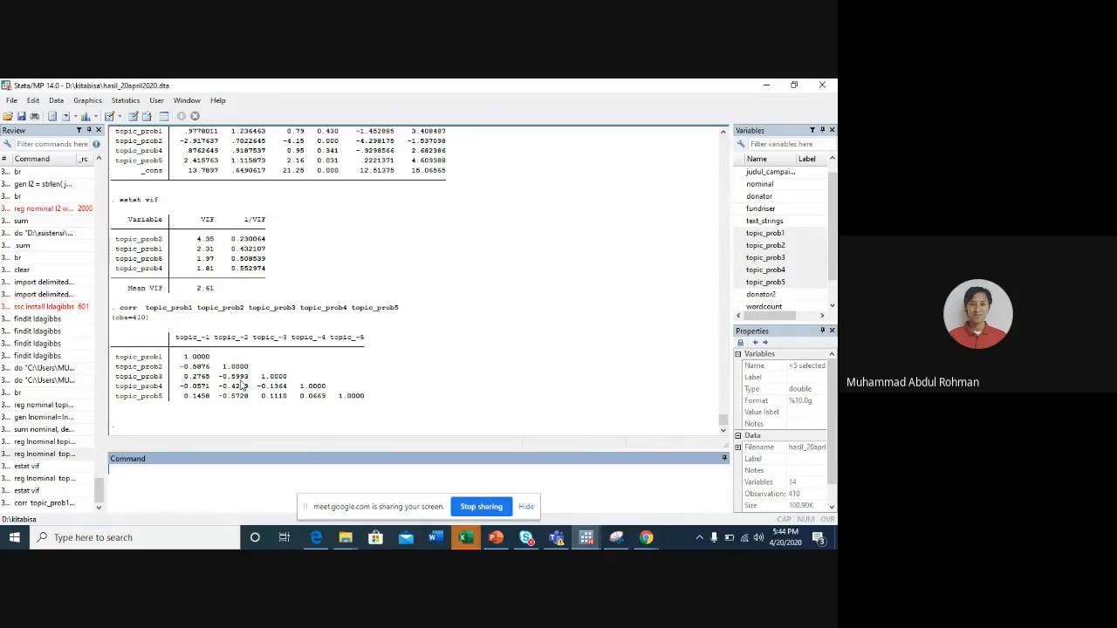
- Rerun the regression of lnominal on all five topic probabilities, topic_prob1 to topic_prob5
scroll(311, 255, "up", 5)
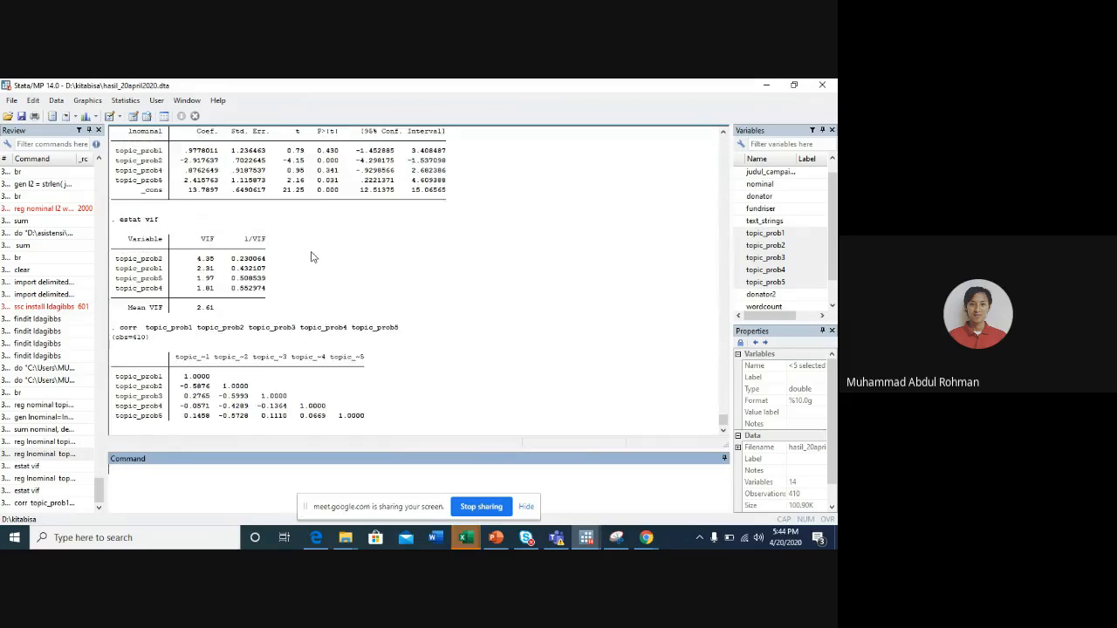
scroll(312, 254, "up", 10)
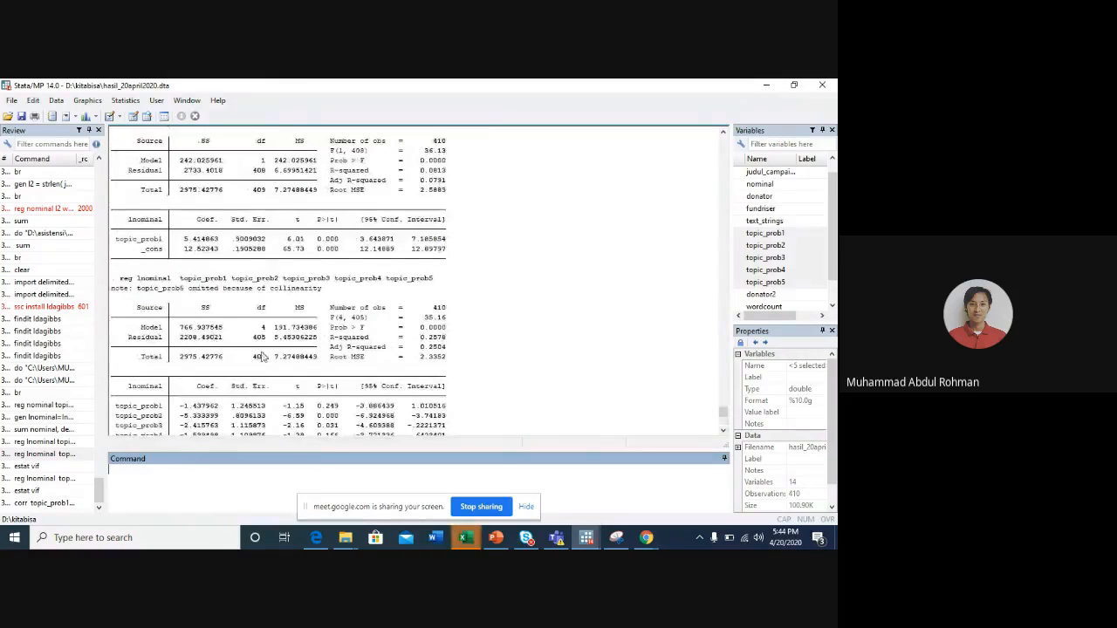
left_click(46, 454)
left_click(307, 483)
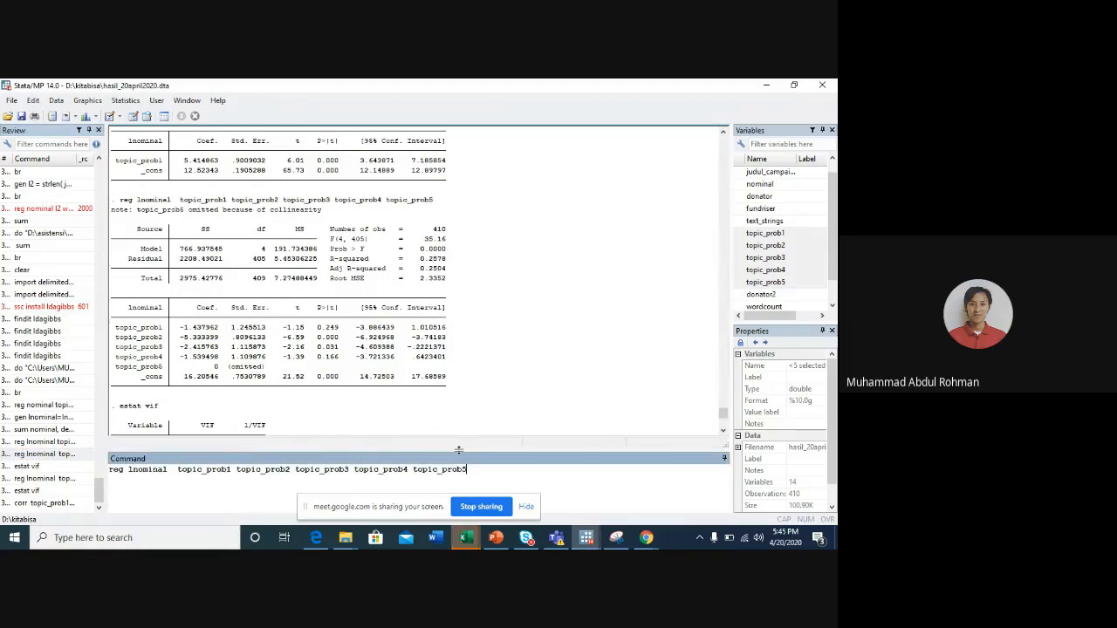
key("Return")
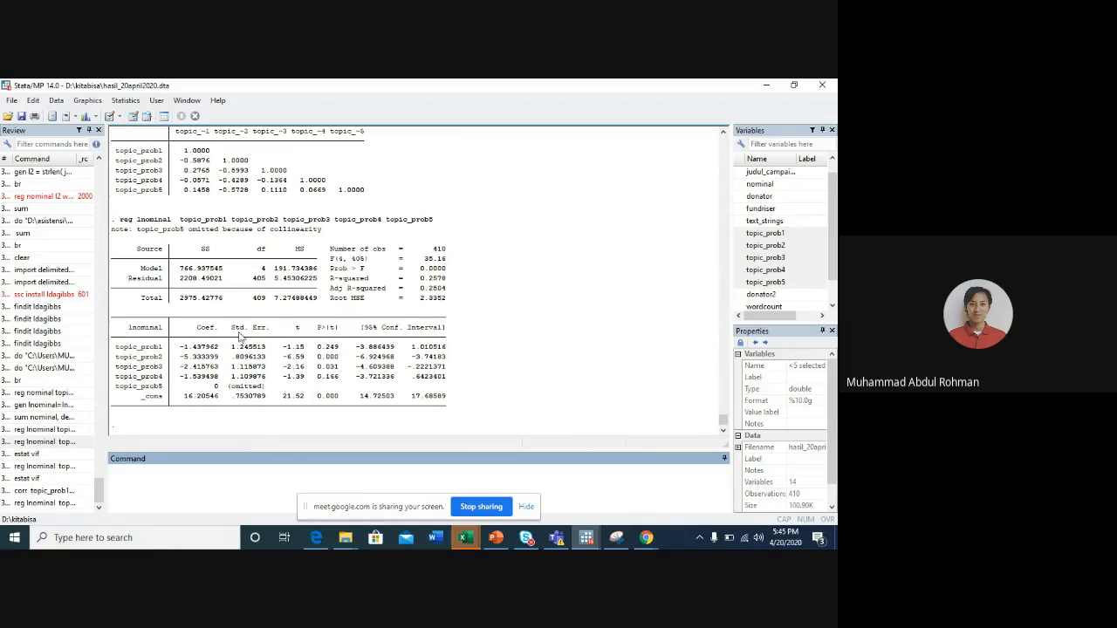
- Rerun the corr command for topic_prob1 to topic_prob5
scroll(189, 236, "up", 5)
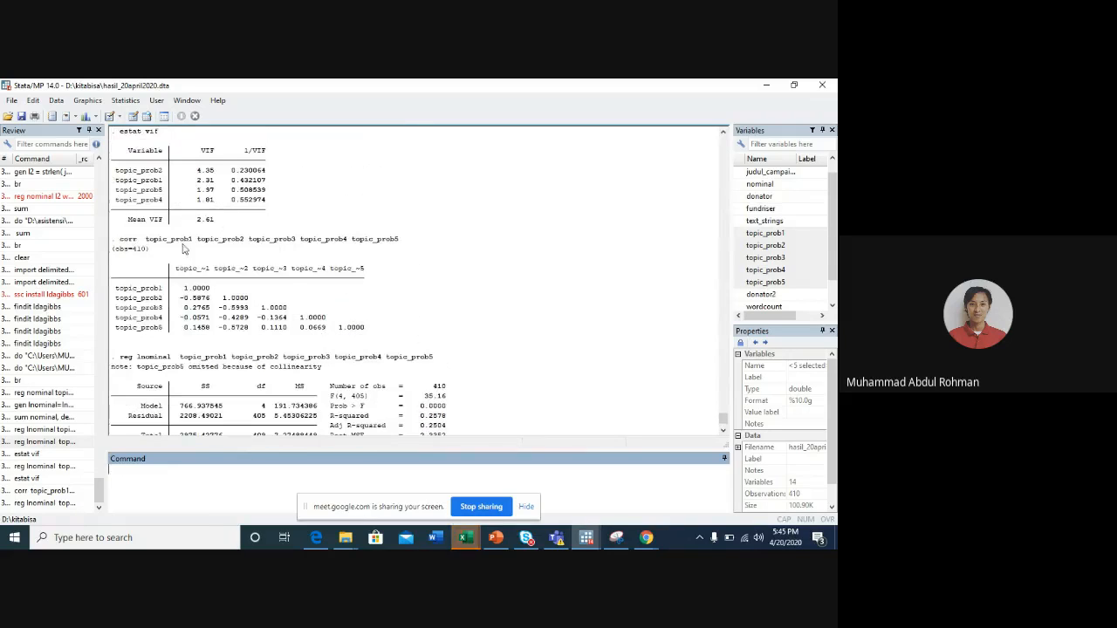
left_click(60, 491)
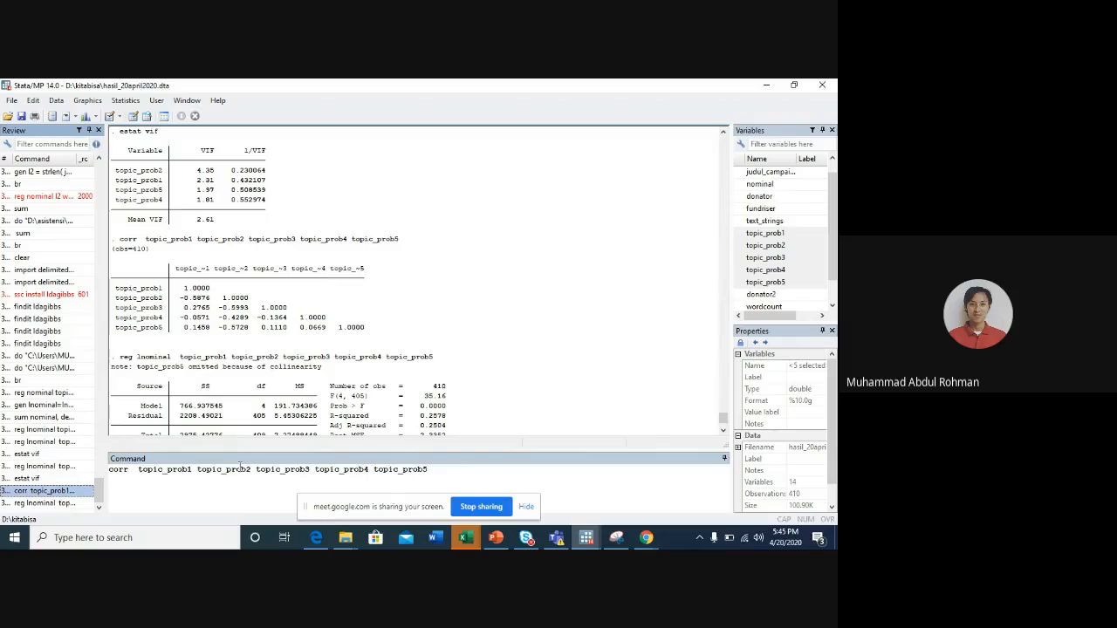
left_click(431, 473)
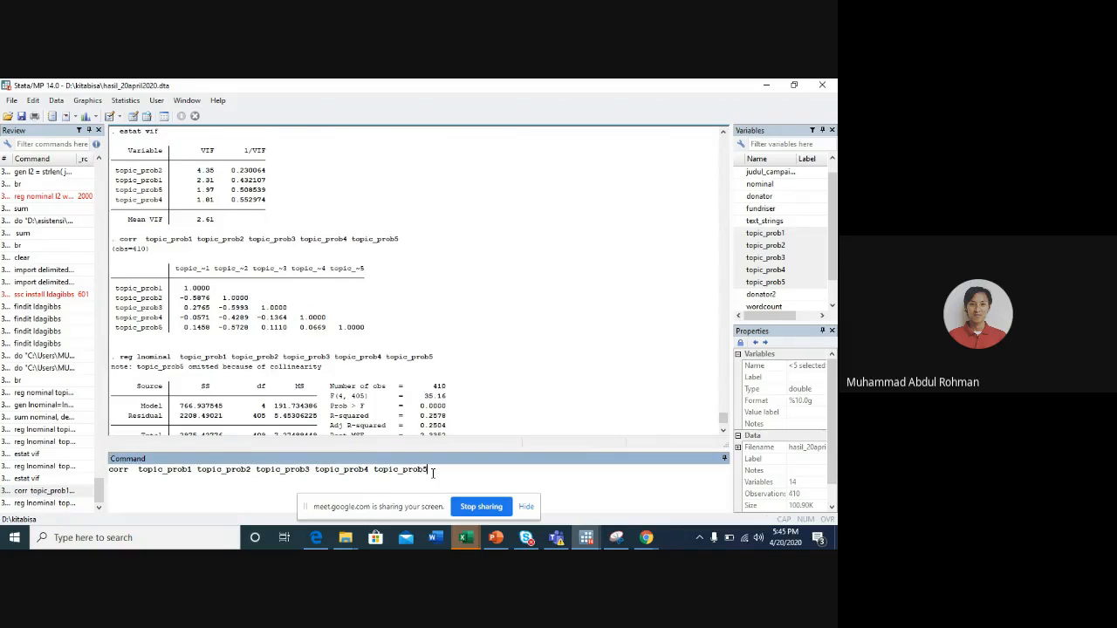
key("Return")
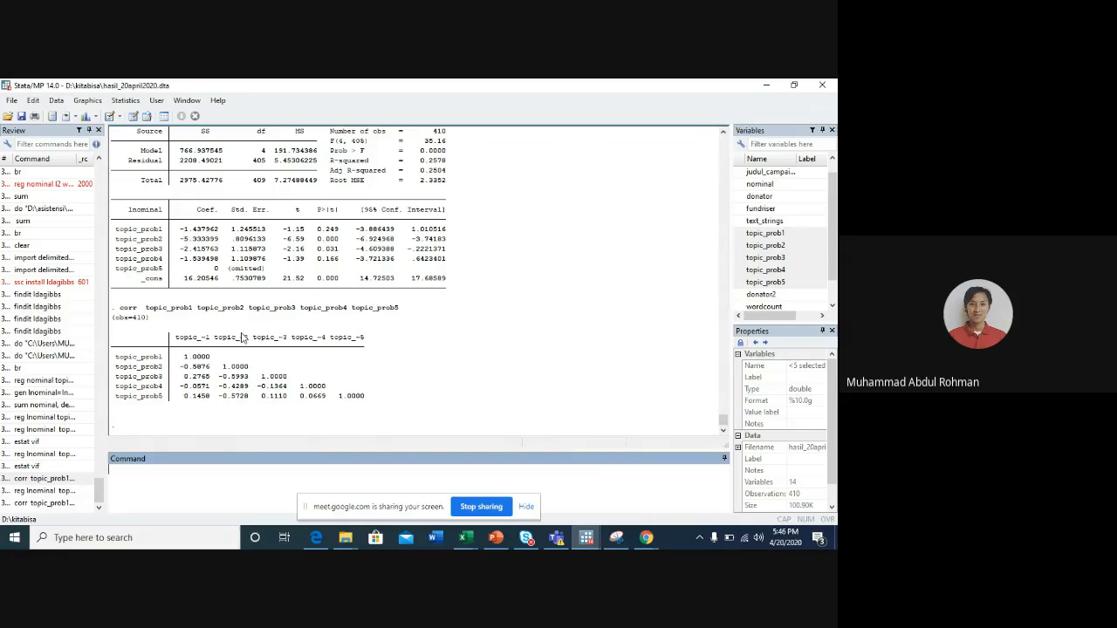
- Select the variables topic_prob1, topic_prob2, topic_prob3 and topic_prob4 one at a time to point them out
left_click(779, 236)
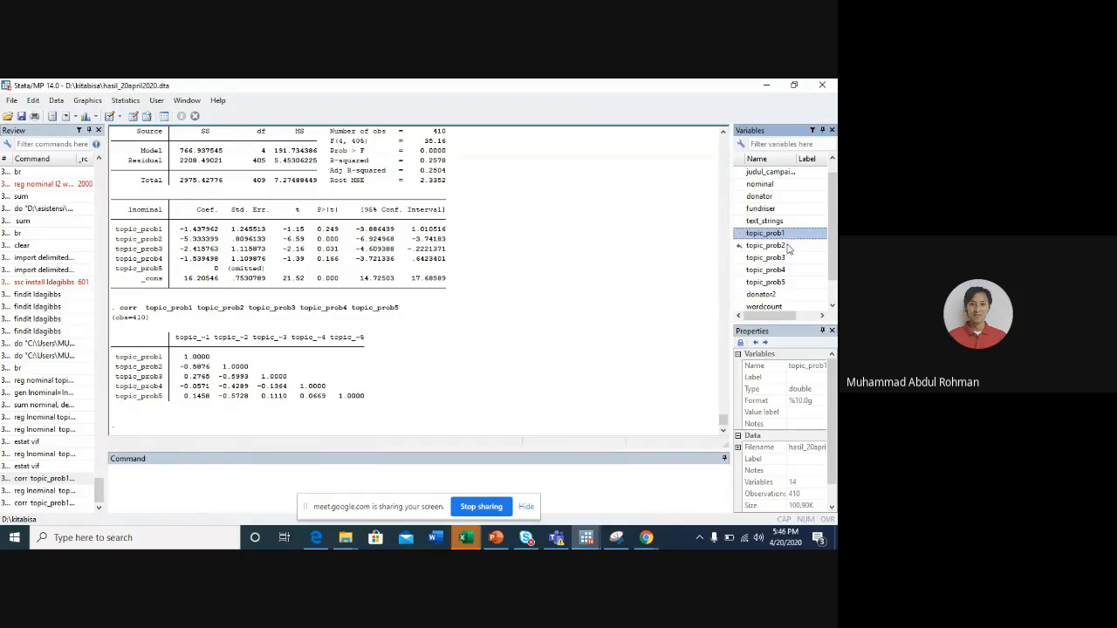
left_click(780, 247)
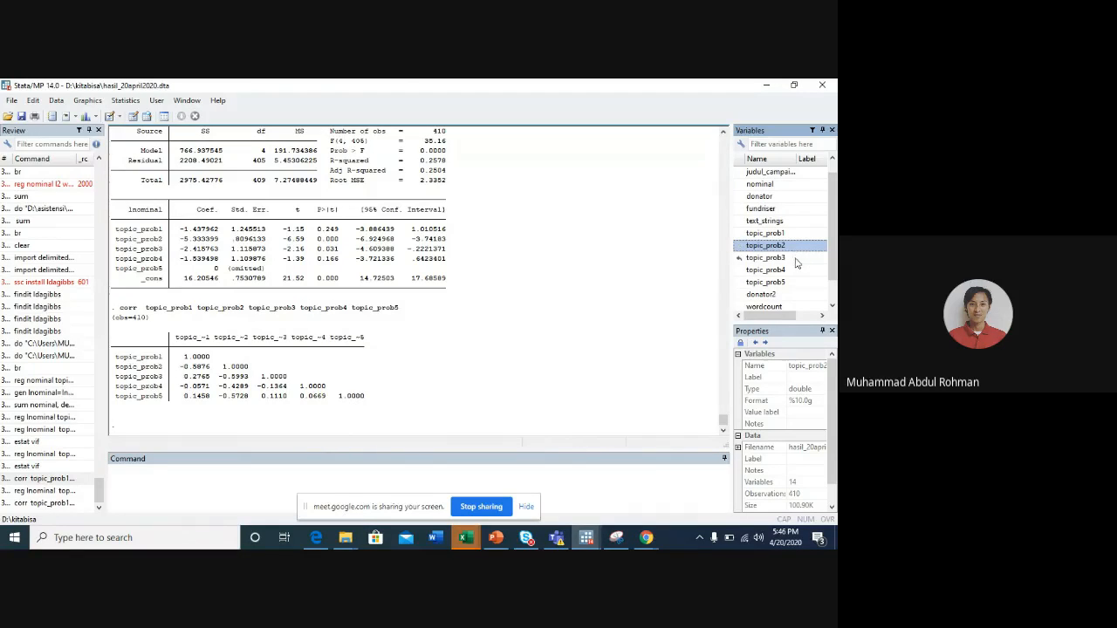
left_click(795, 260)
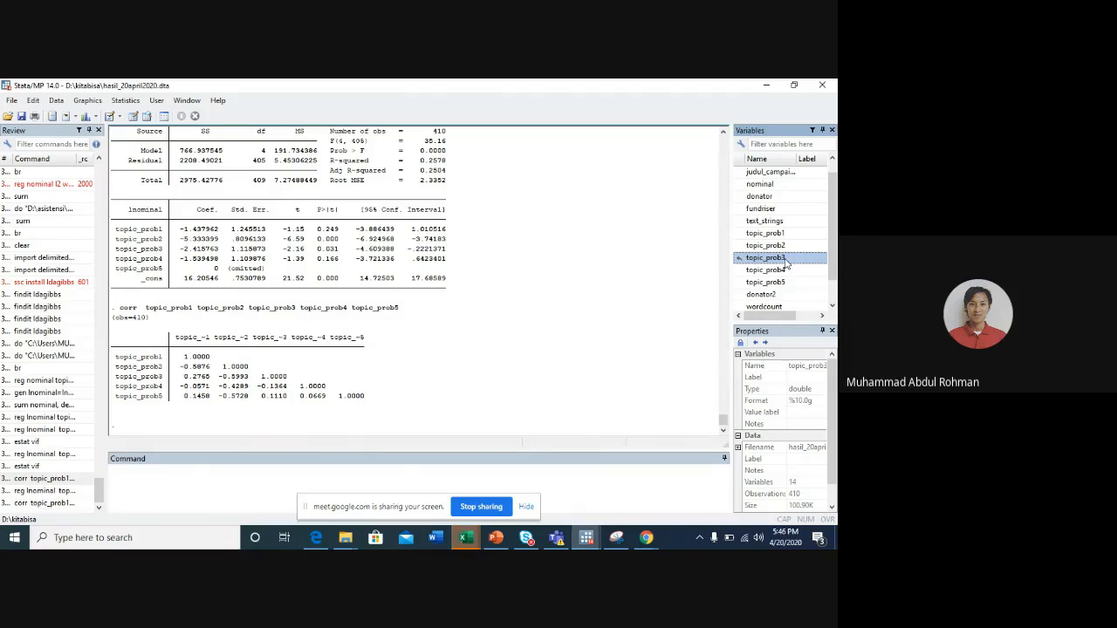
left_click(797, 271)
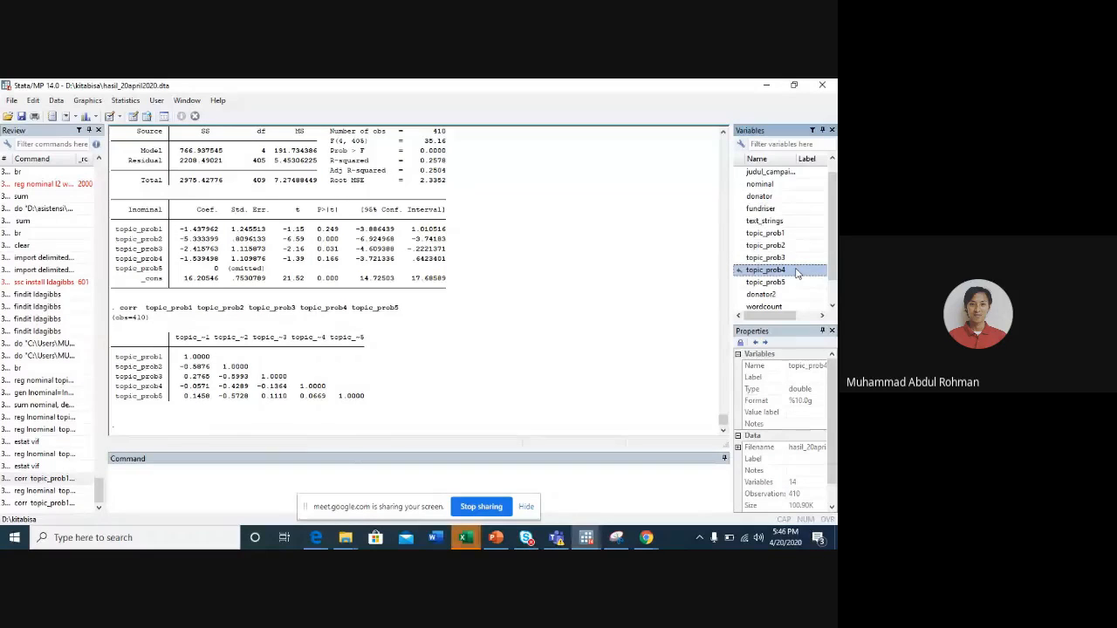
- Browse the dataset with br and examine the text_strings column alongside the five topic probability columns
type("br")
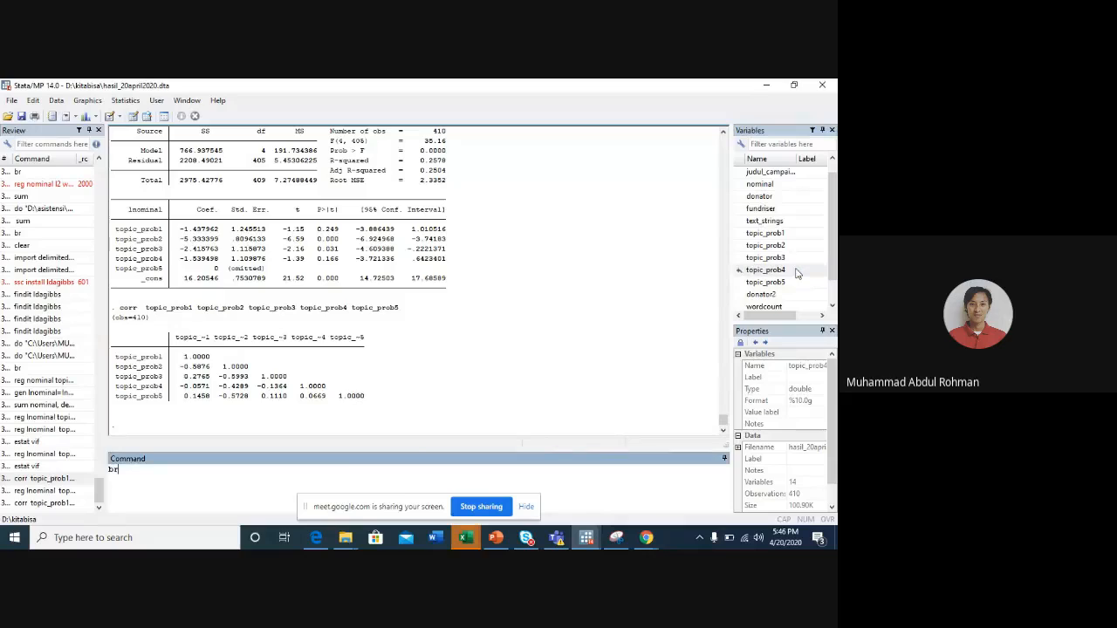
key("Return")
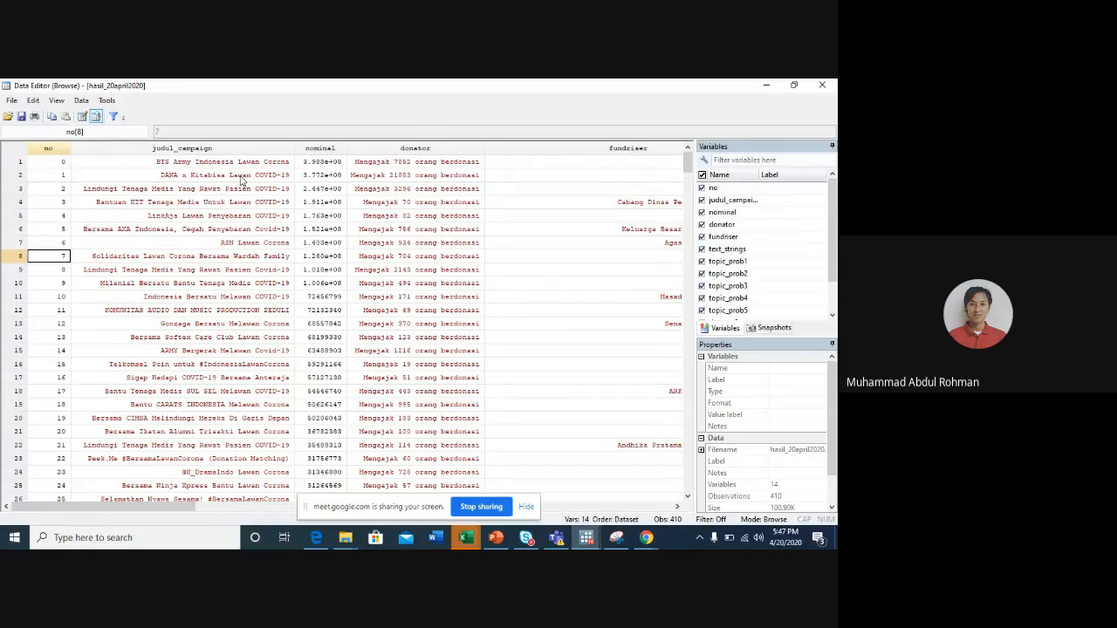
key("Right")
key("Right")
key("Right")
key("Right")
key("Right")
key("Right")
key("Right")
key("Right")
key("Right")
key("Right")
key("Right")
key("Right")
key("Right")
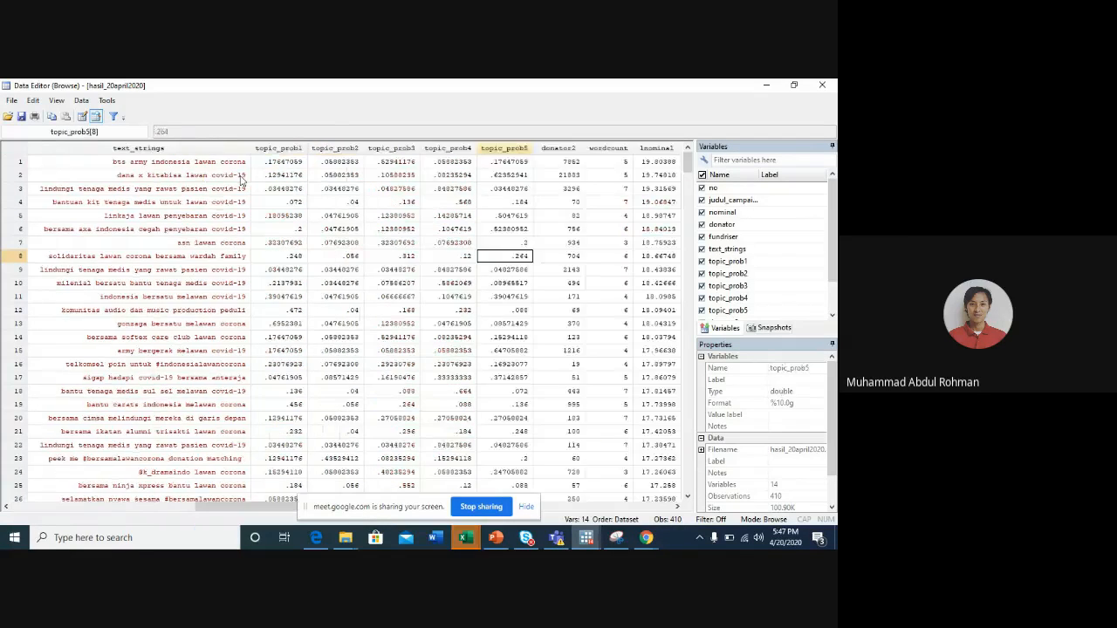
key("Left")
key("Left")
key("Left")
key("Left")
key("Left")
key("Left")
key("Left")
key("Left")
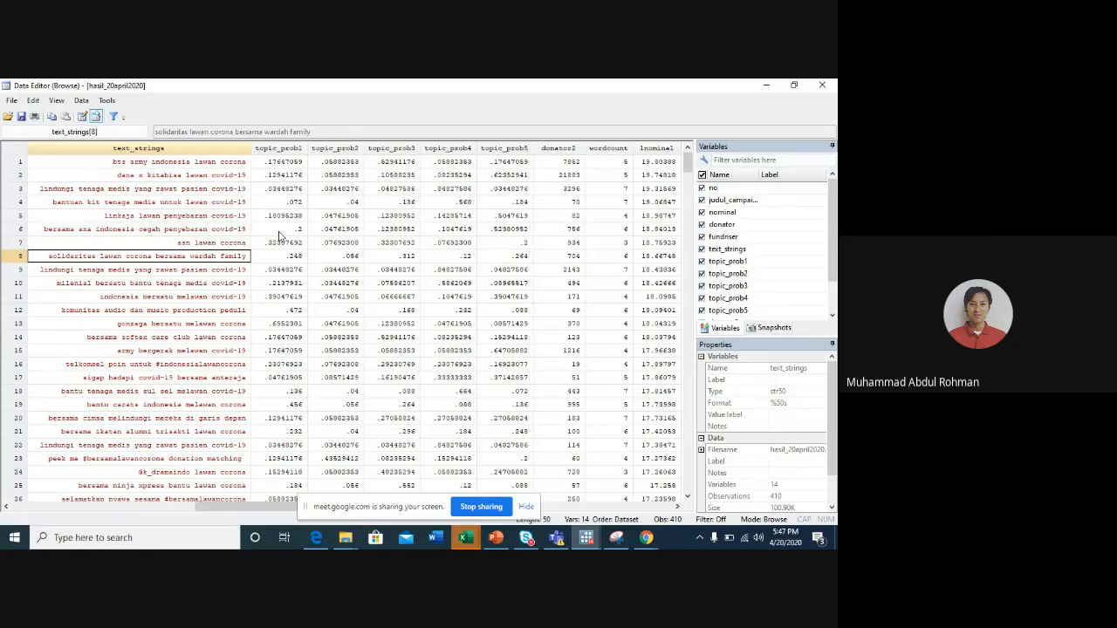
- Minimize the Data Editor and recall the regression of lnominal on topic_prob1 to topic_prob5 without running it
left_click(760, 84)
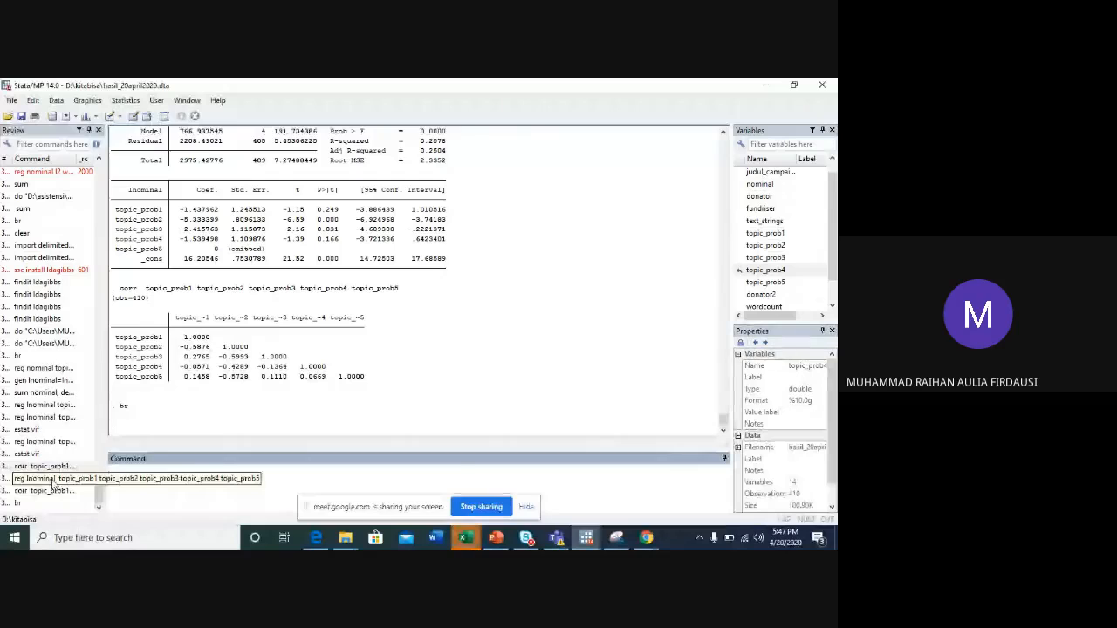
left_click(52, 482)
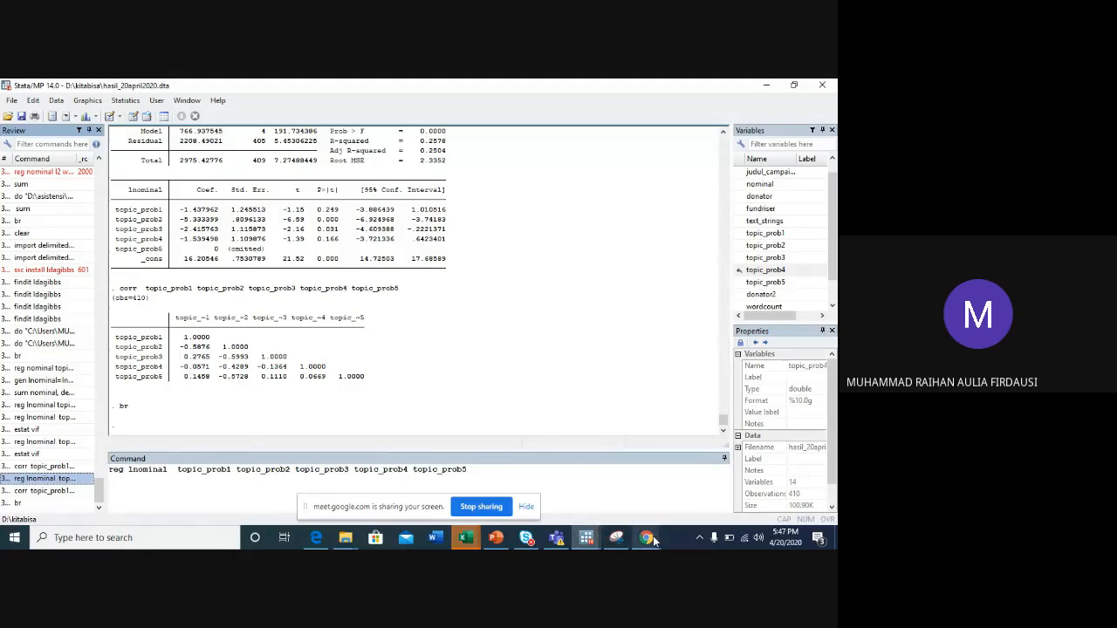
- Switch to Chrome, search Google for lda in a new tab, and show the image results
mouse_move(653, 541)
left_click(627, 478)
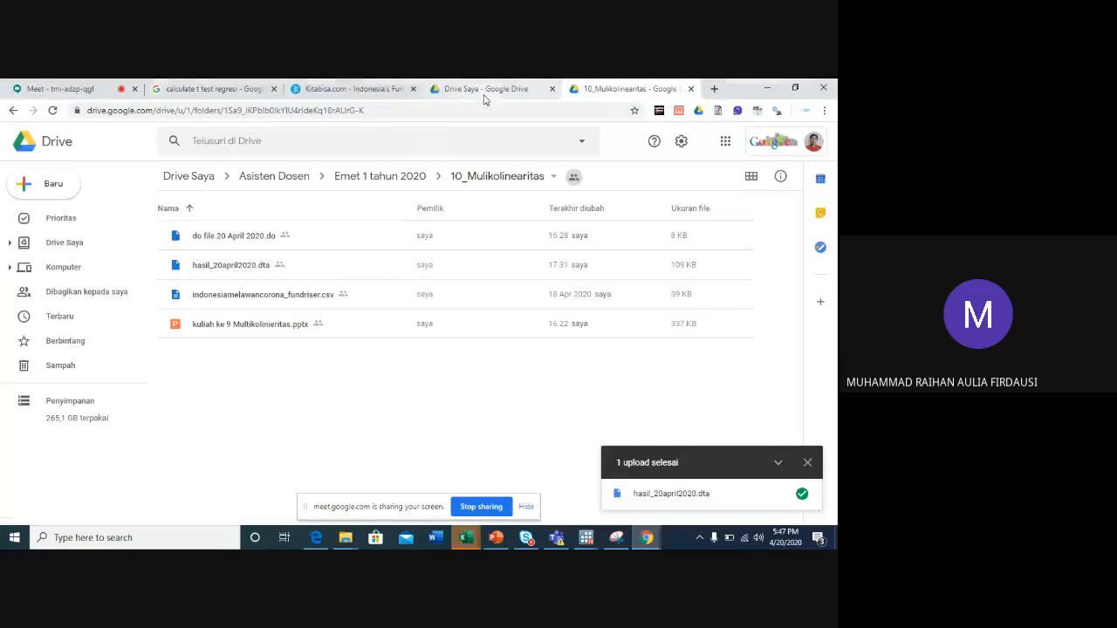
left_click(485, 109)
key("ctrl+t")
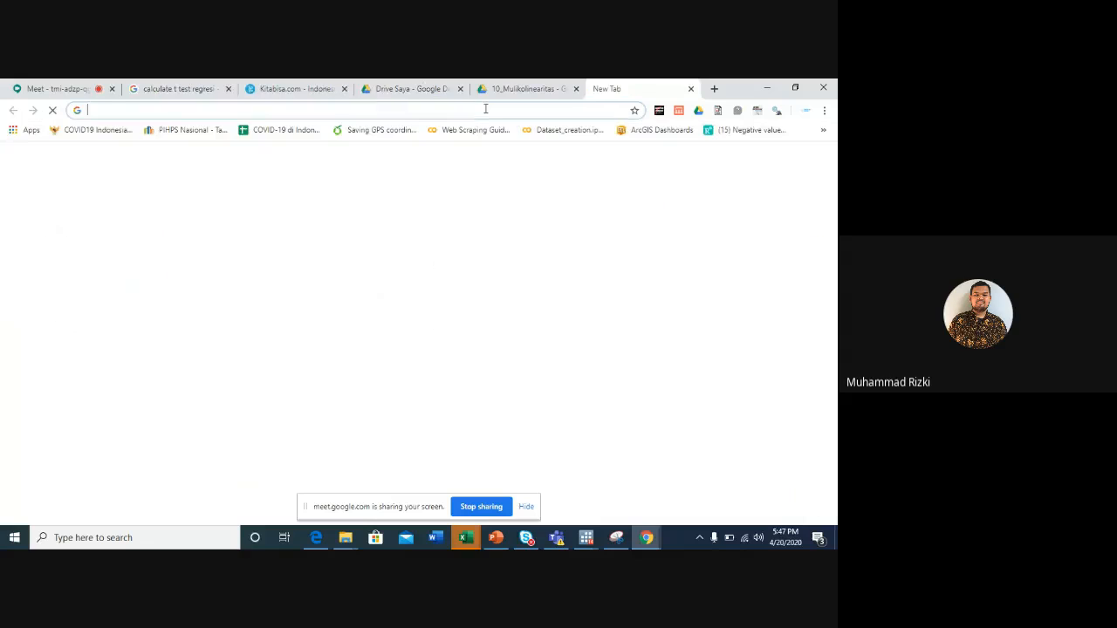
type("k")
key("BackSpace")
type("lda")
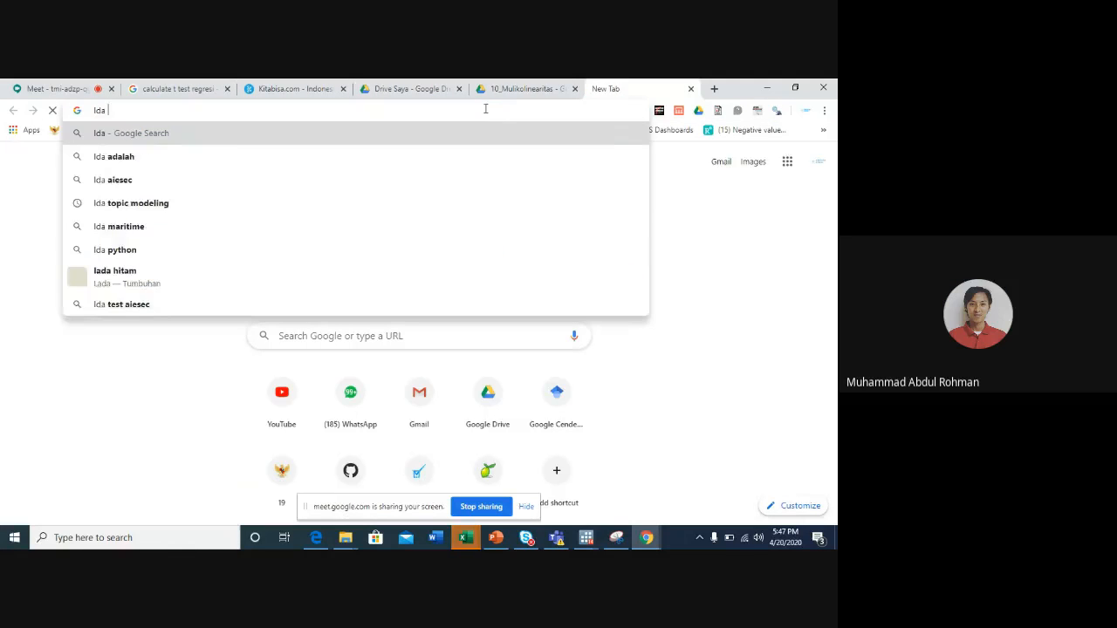
key("Return")
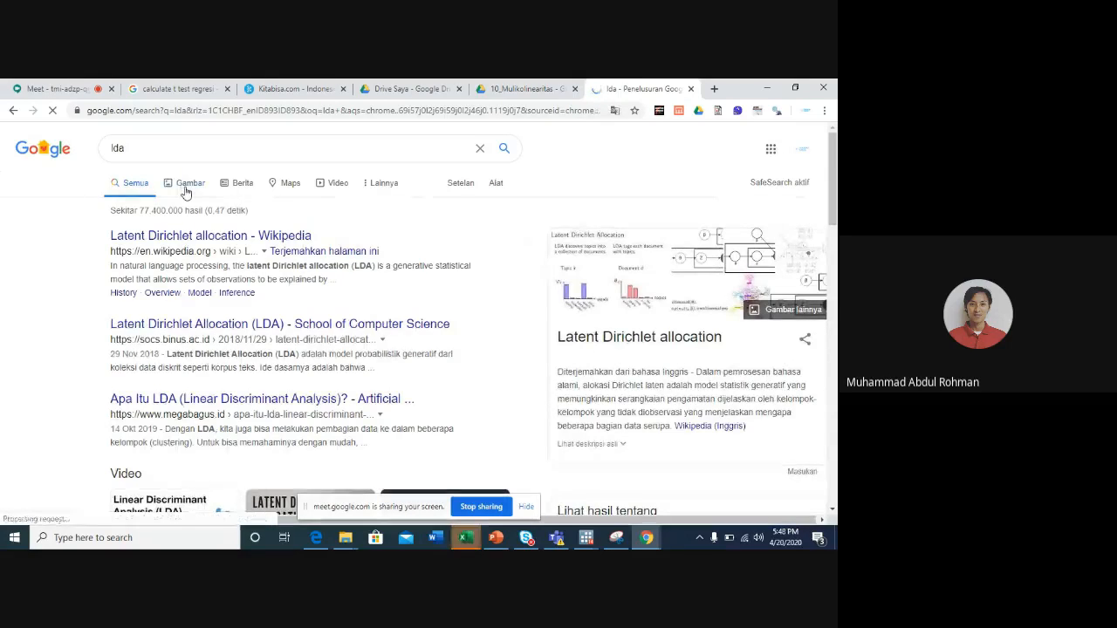
left_click(185, 185)
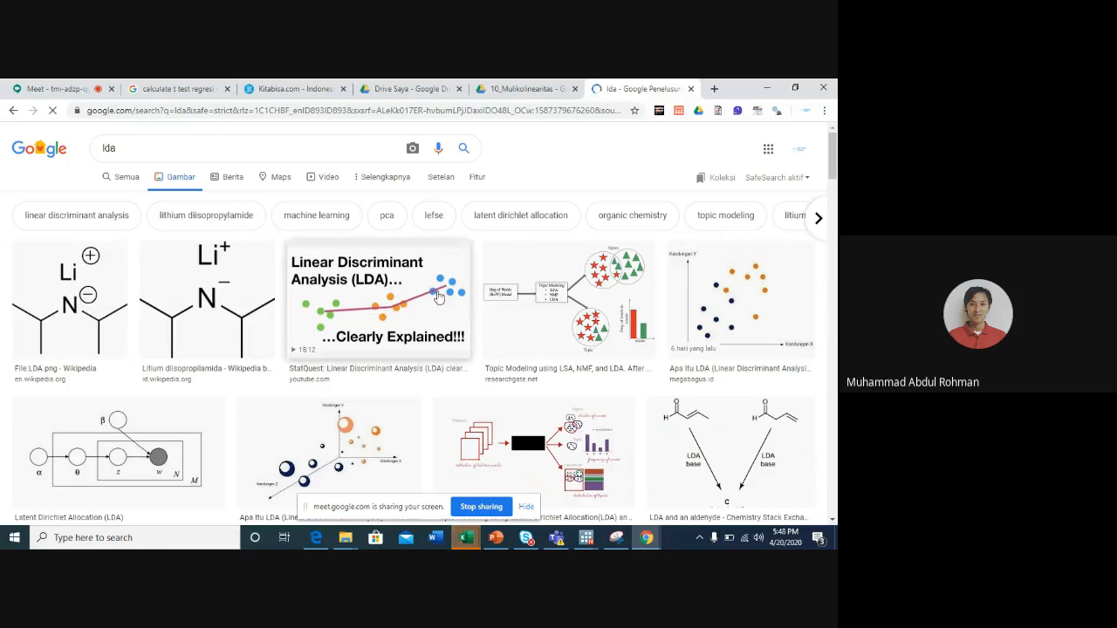
- Enlarge the LSA, NMF and LDA topic modelling diagram, and switch back to Stata with the unrun regression command cleared
left_click(531, 313)
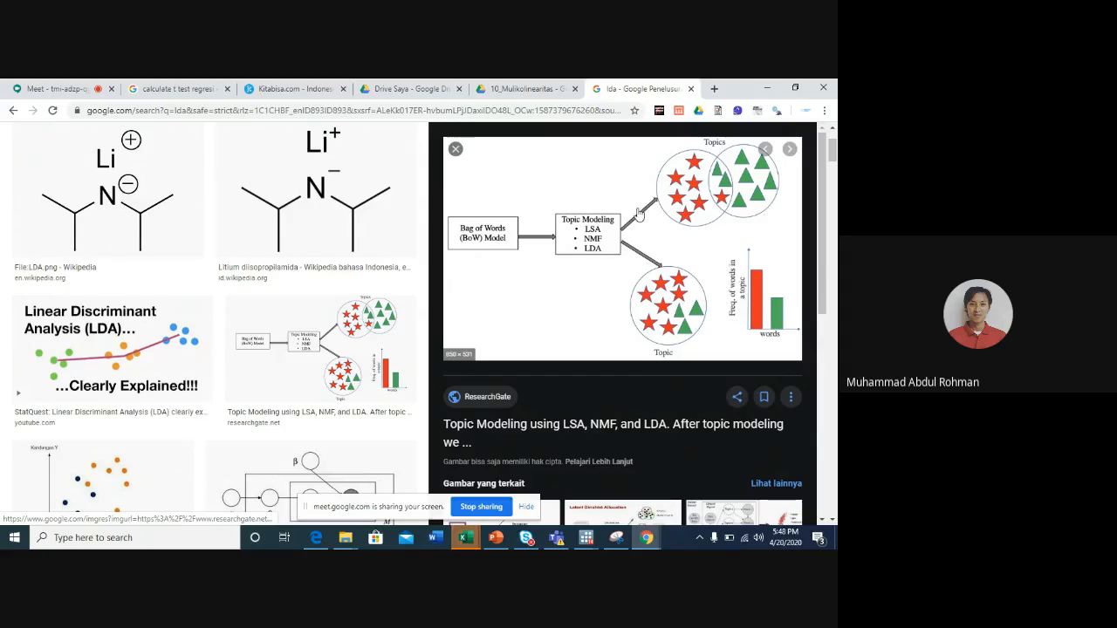
left_click(768, 87)
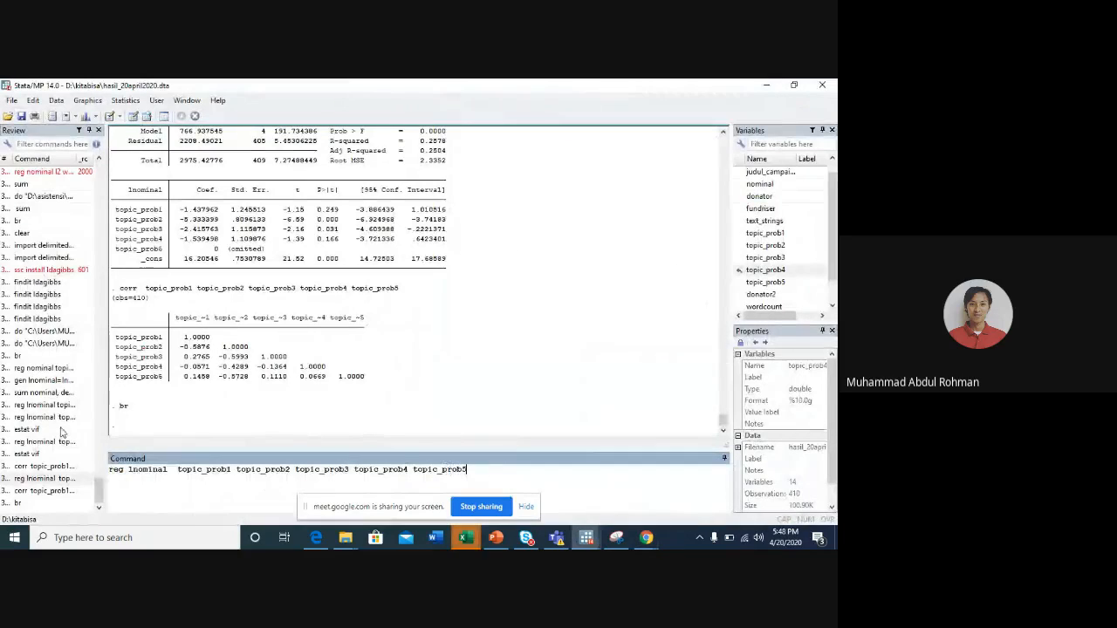
key("Escape")
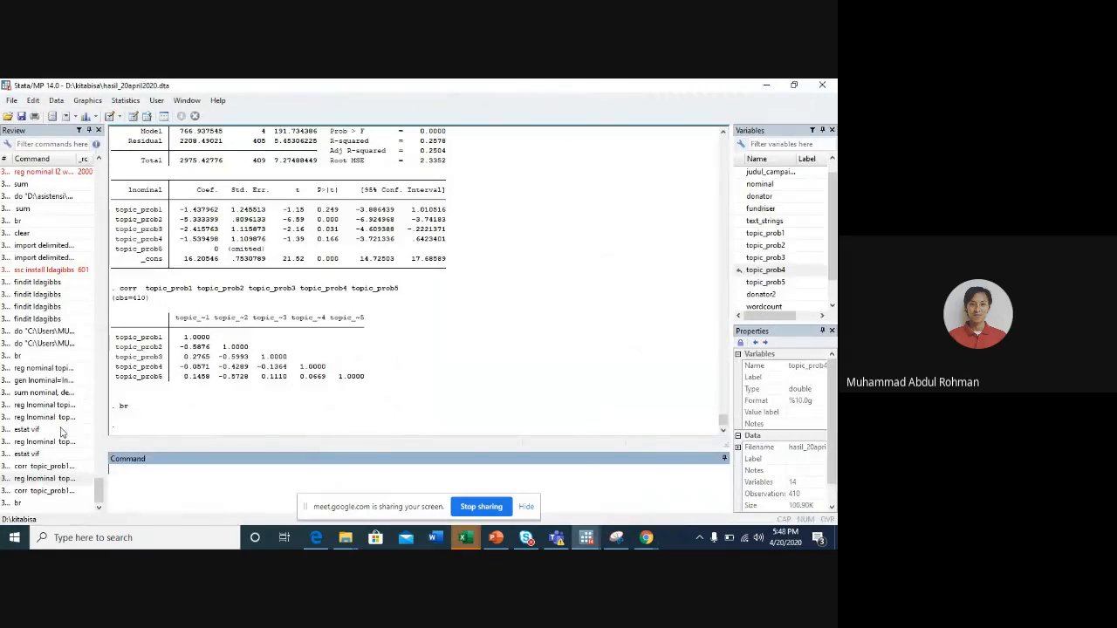
- Browse the dataset with br, point out the topic_prob1 to topic_prob5 values in the first rows, and close the Data Editor
left_click(279, 175)
key("Right")
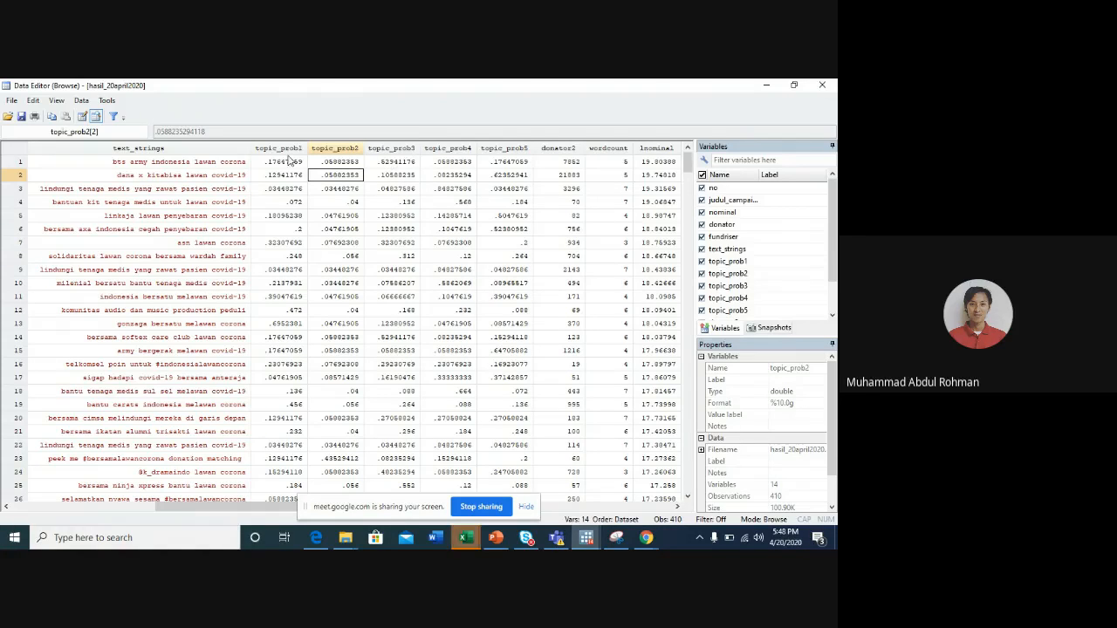
left_click(284, 162)
left_click(332, 164)
left_click(395, 174)
left_click(522, 188)
left_click(466, 176)
left_click(373, 178)
left_click(316, 179)
left_click(277, 177)
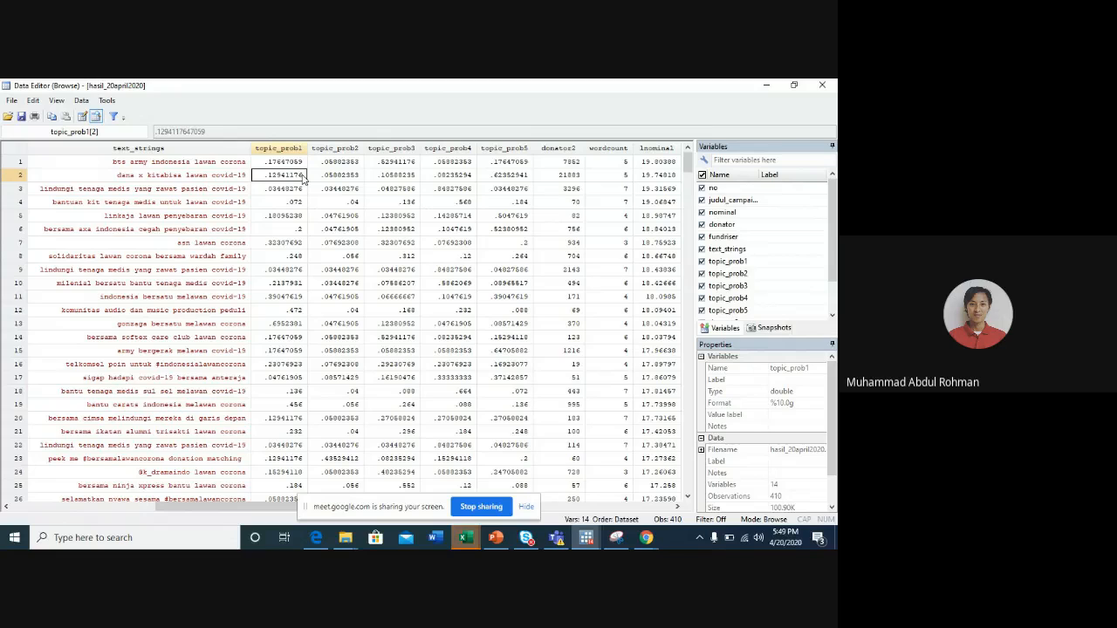
left_click(822, 84)
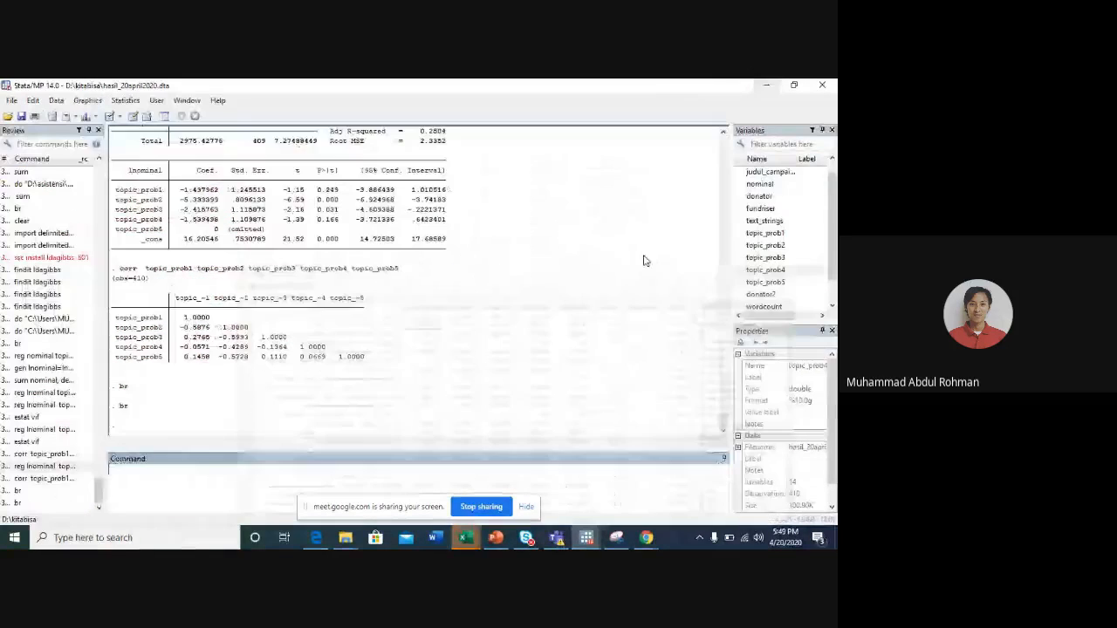
- Sort the dataset by topic_prob1 and browse it with br
type("sort")
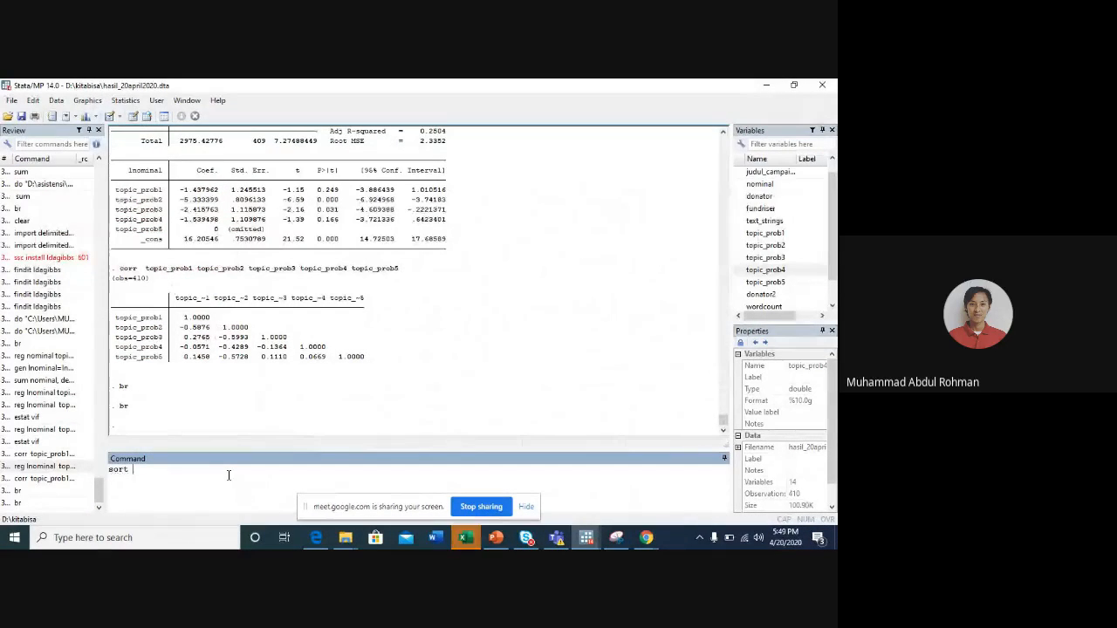
left_click(740, 233)
key("Return")
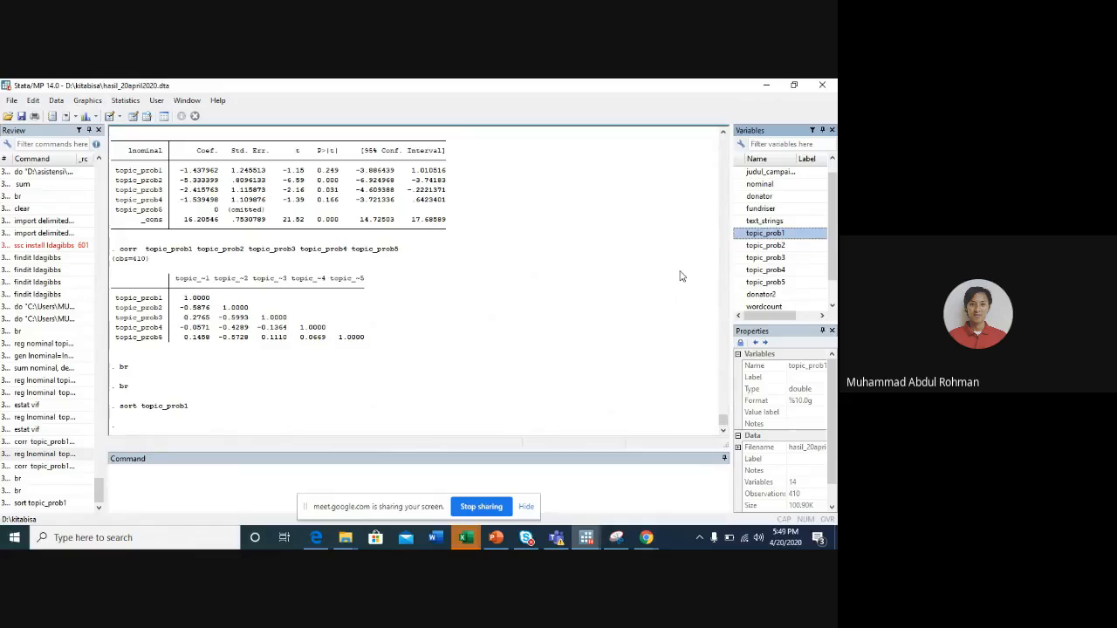
type("br")
key("Return")
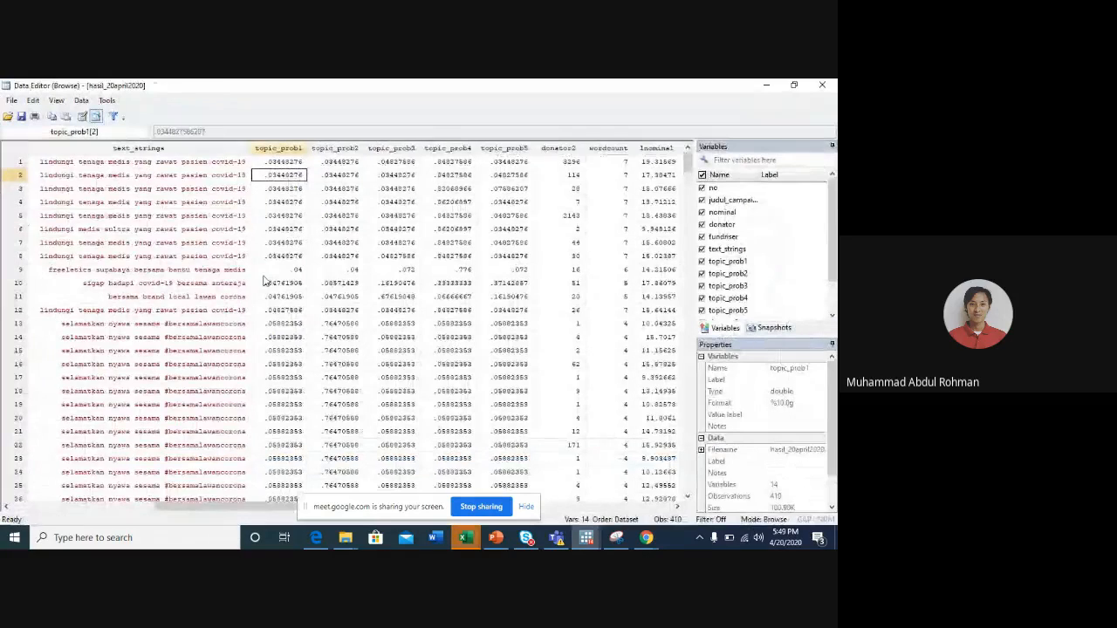
- Examine the campaign texts of the observations with the highest topic_prob1 at the end of the dataset, and minimize the Data Editor
scroll(276, 349, "down", 20)
scroll(276, 349, "down", 20)
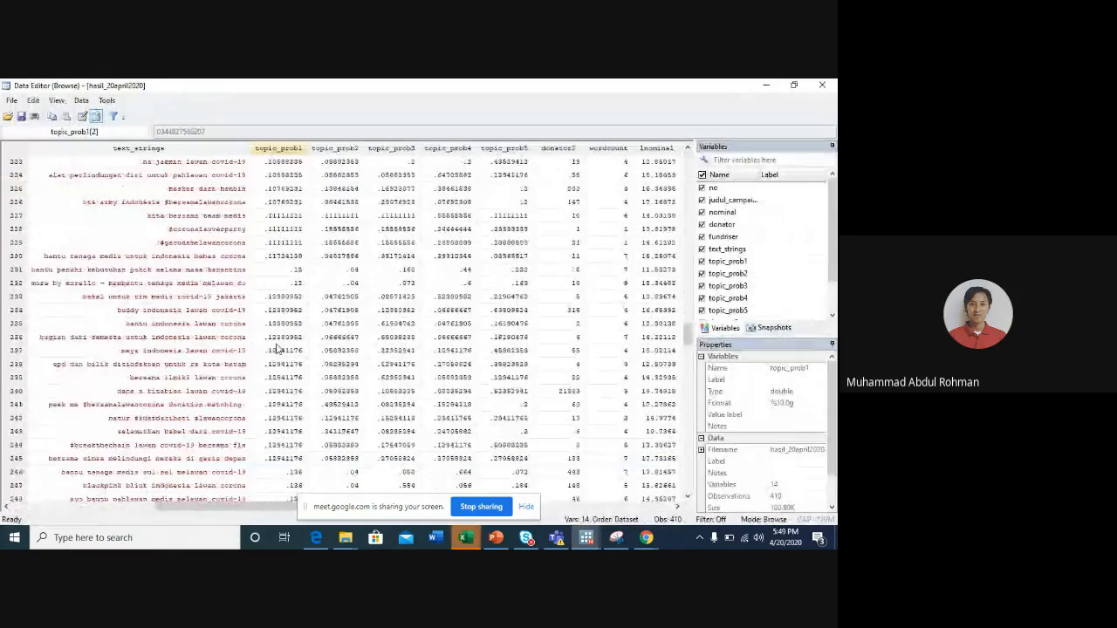
scroll(276, 349, "down", 20)
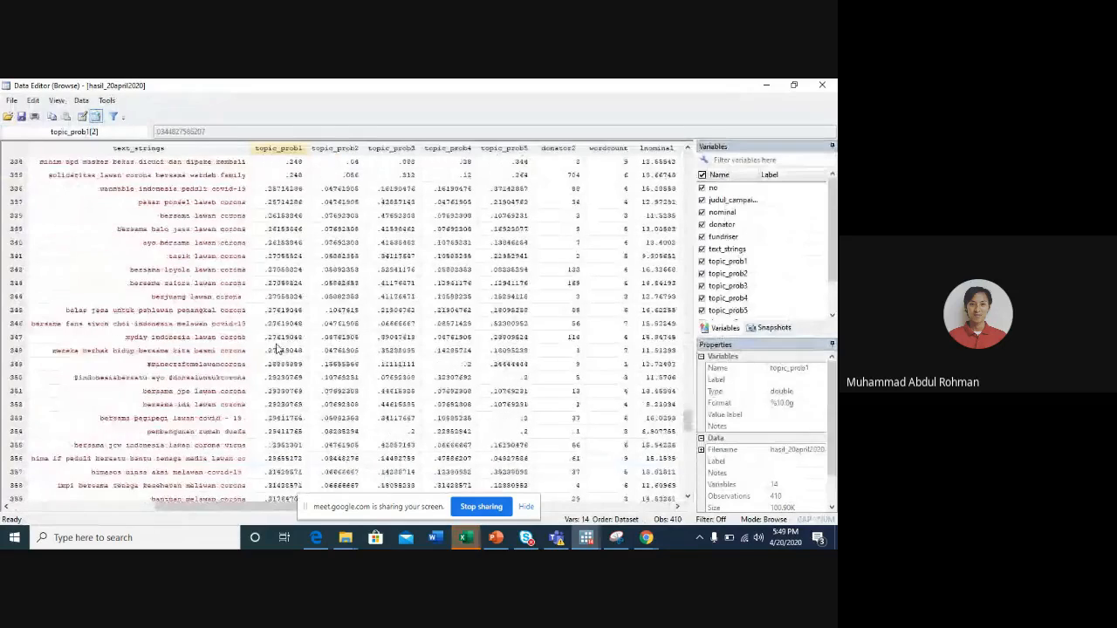
scroll(276, 349, "up", 1)
left_click(278, 324)
key("Left")
key("Left")
key("Right")
key("Right")
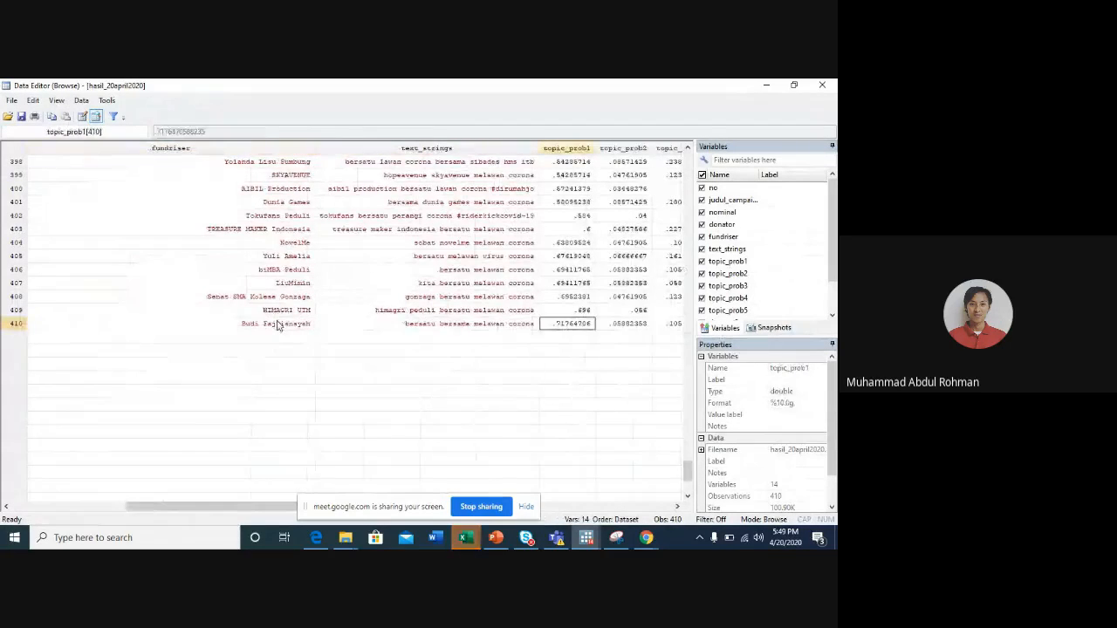
key("Up")
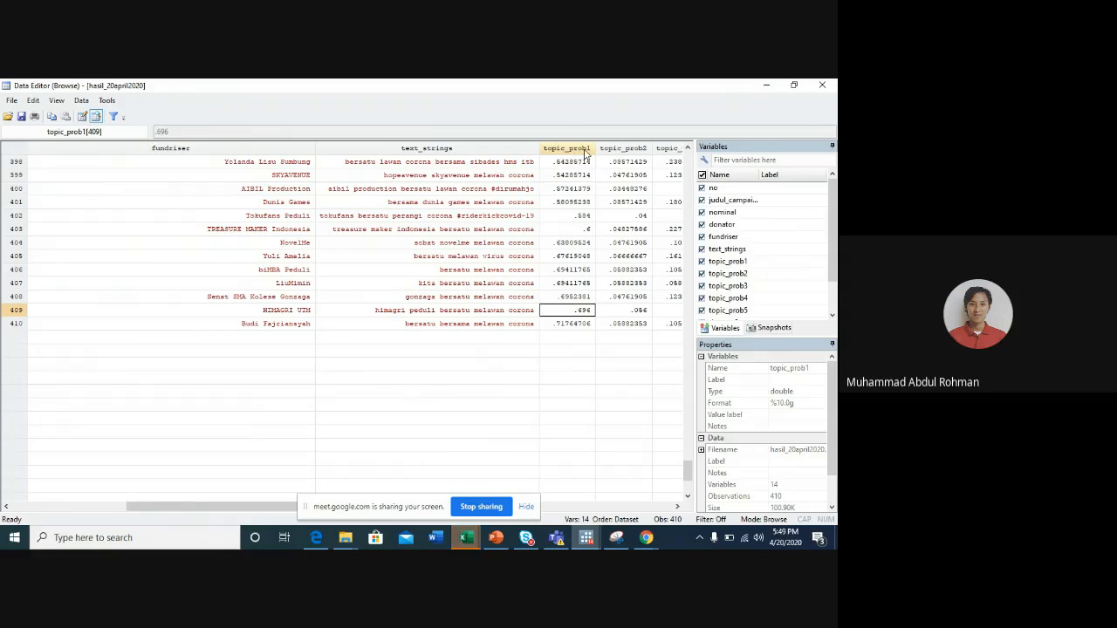
left_click(767, 85)
- Reuse the previous sort command to sort the dataset by topic_prob2, and browse it with br
left_click(52, 494)
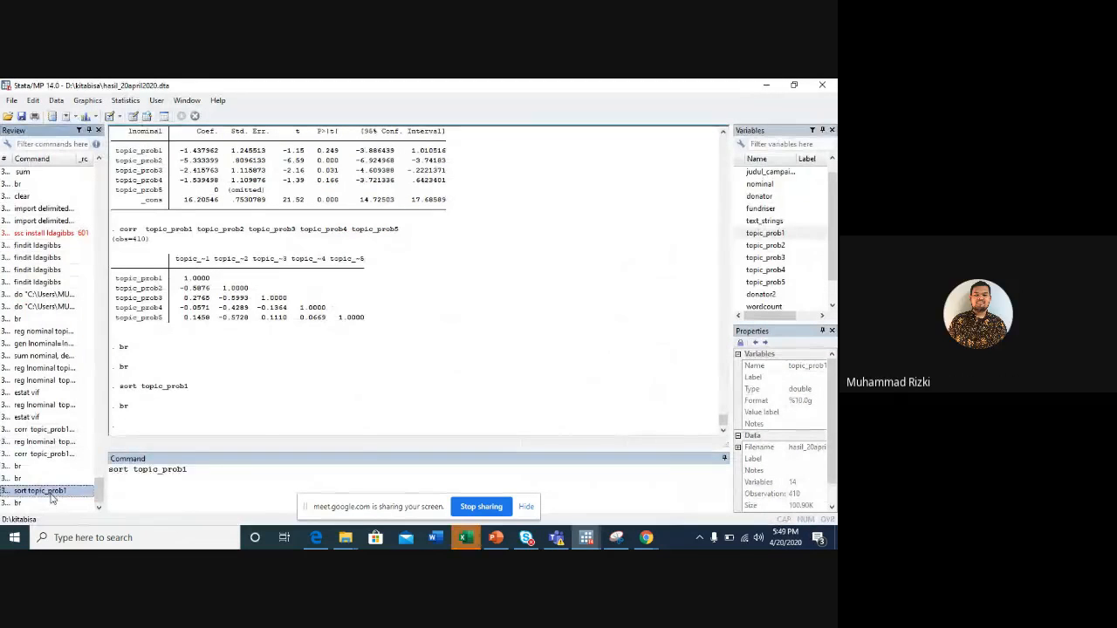
key("BackSpace")
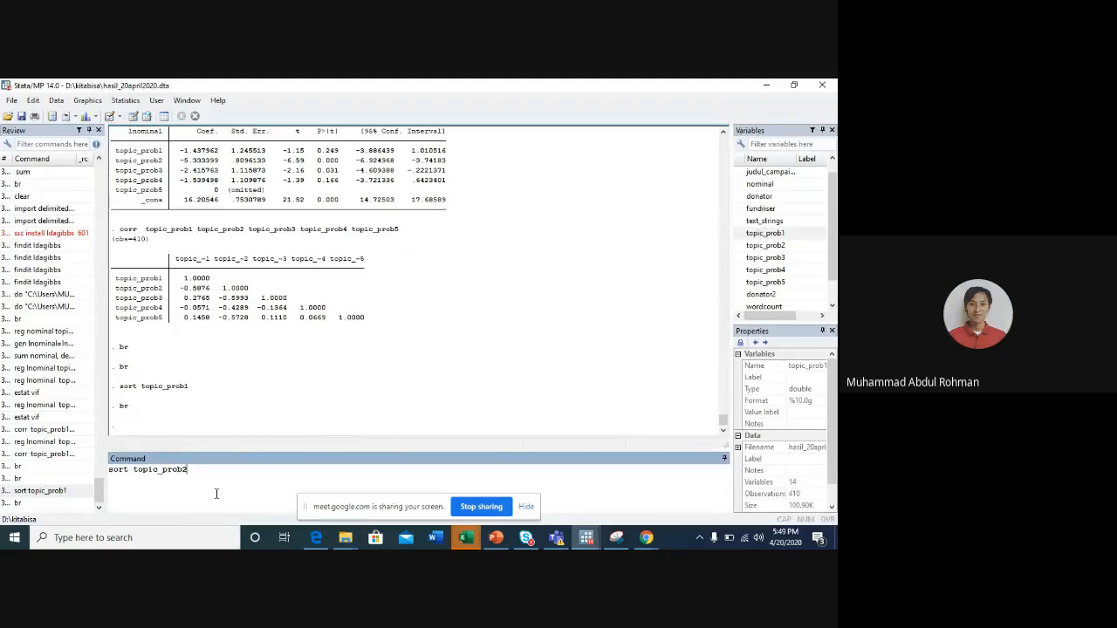
key("Return")
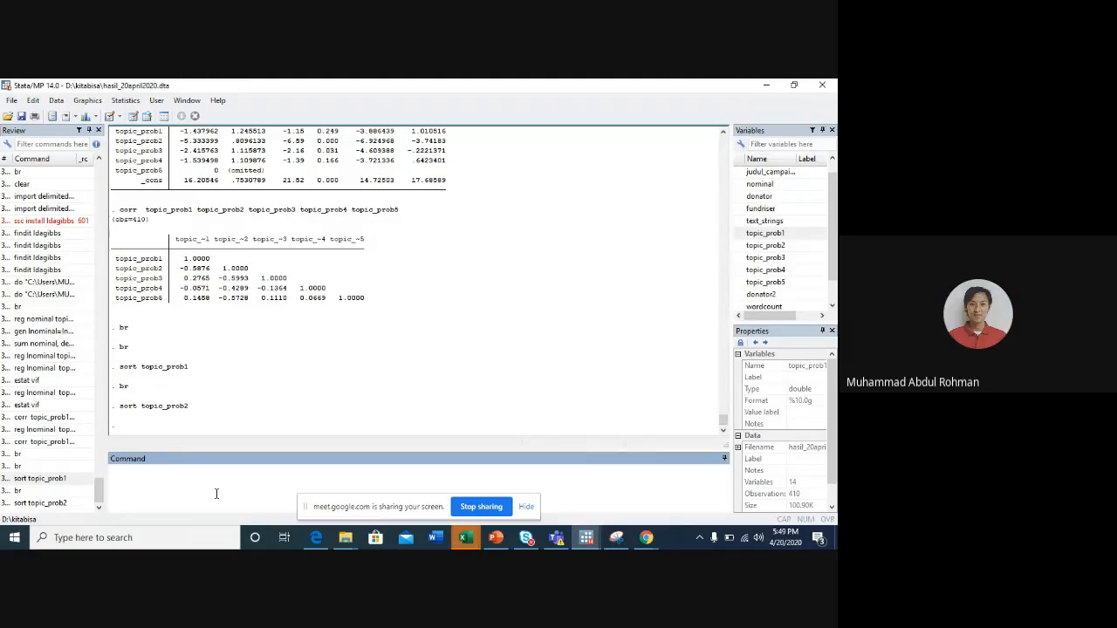
type("br")
key("Return")
- Examine the text_strings of the last observations, where topic_prob2 is highest, and minimize the Data Editor
left_click(570, 270)
key("Right")
key("Down")
key("Down")
key("Down")
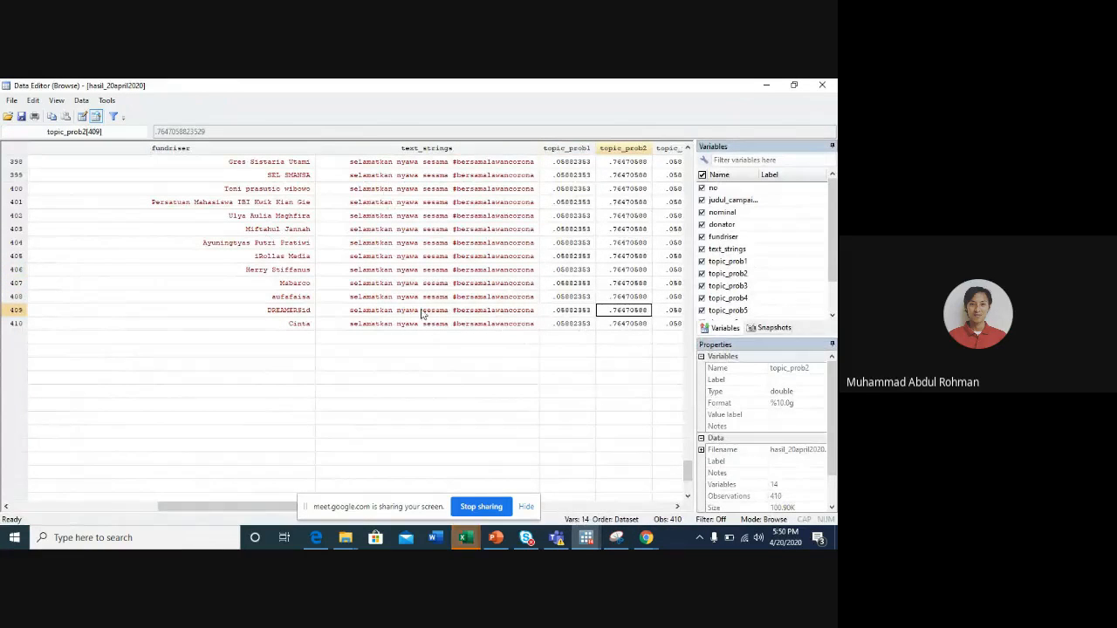
scroll(419, 270, "up", 1)
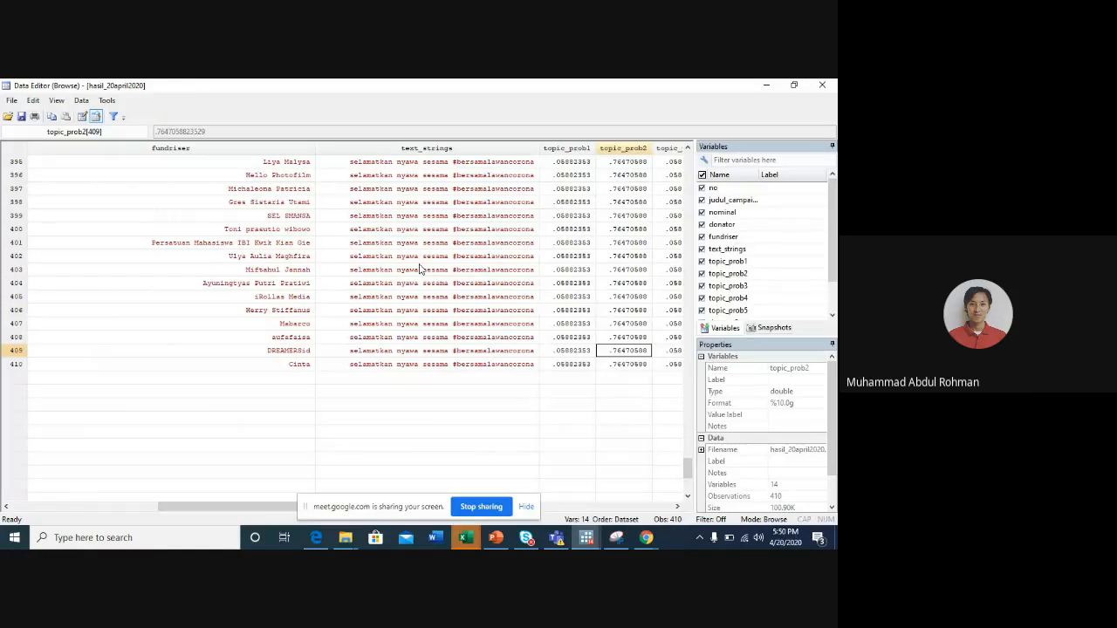
right_click(411, 264)
key("Up")
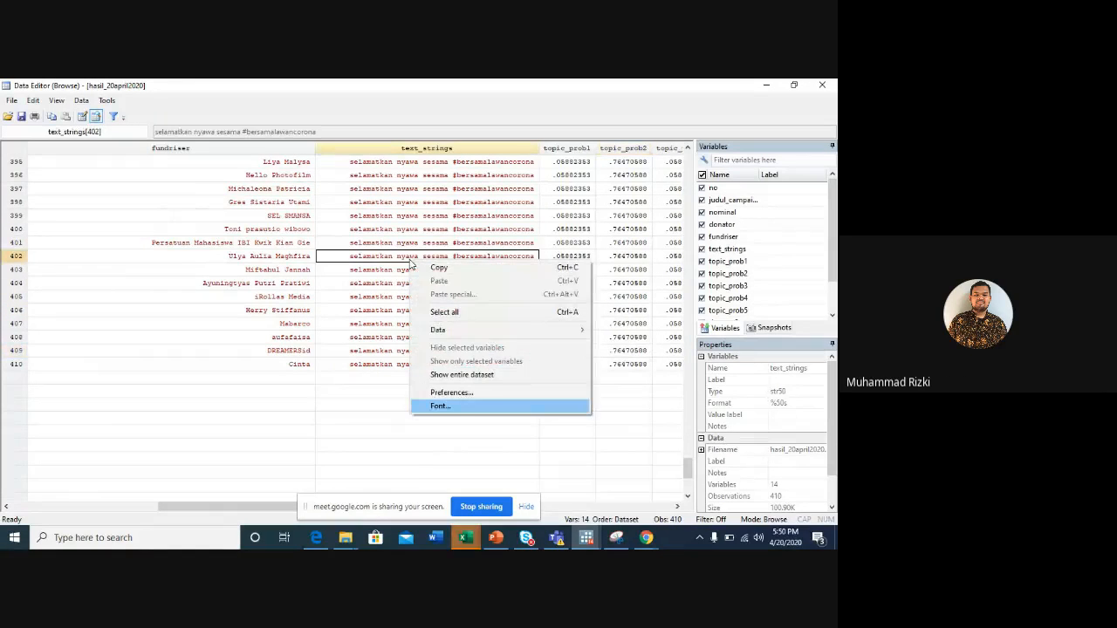
left_click(404, 248)
key("Up")
key("Up")
key("Up")
key("Up")
key("Up")
key("Up")
key("Up")
key("Up")
key("Up")
key("Up")
key("Up")
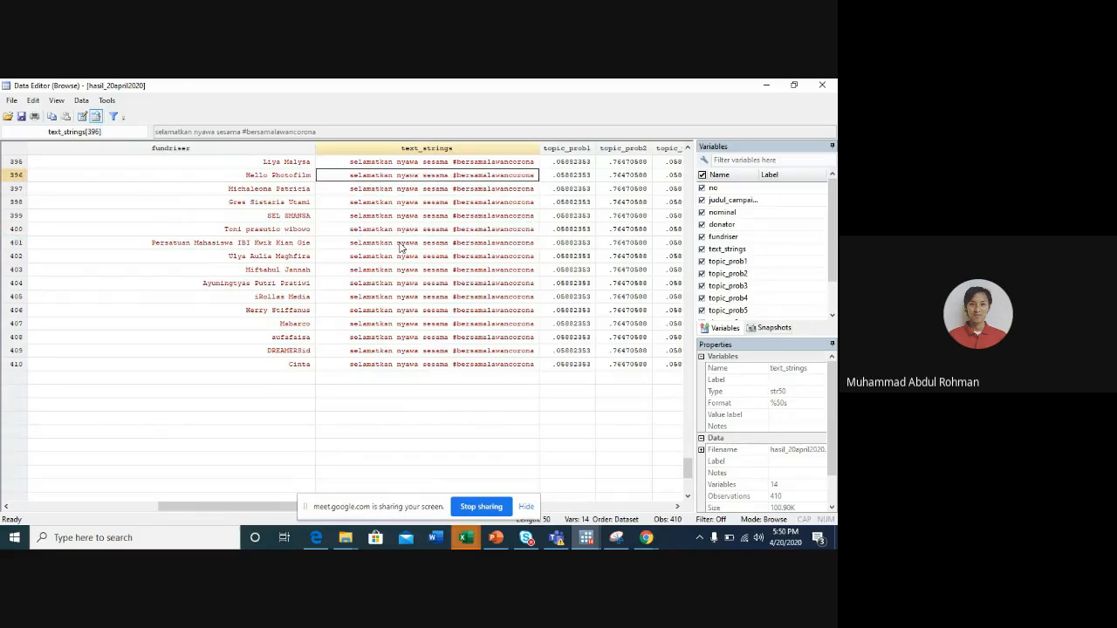
key("Up")
key("Up")
key("Up")
key("Up")
key("Up")
key("Up")
key("Up")
key("Up")
key("Up")
key("Up")
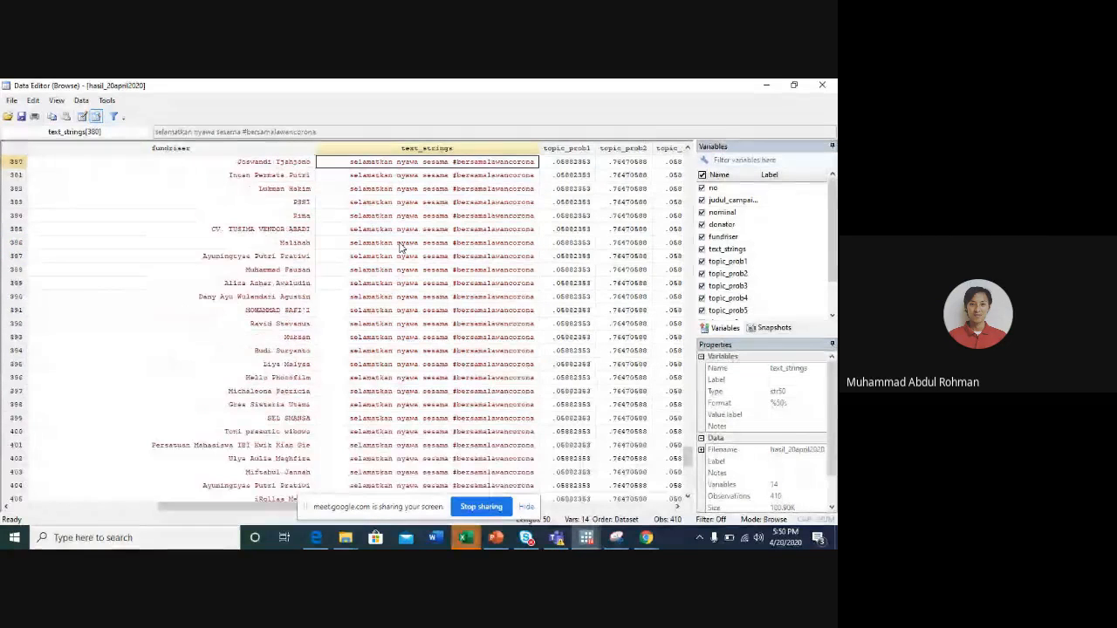
left_click(768, 86)
- Reuse the previous sort command to sort the dataset by topic_prob3, and browse it with br
left_click(42, 491)
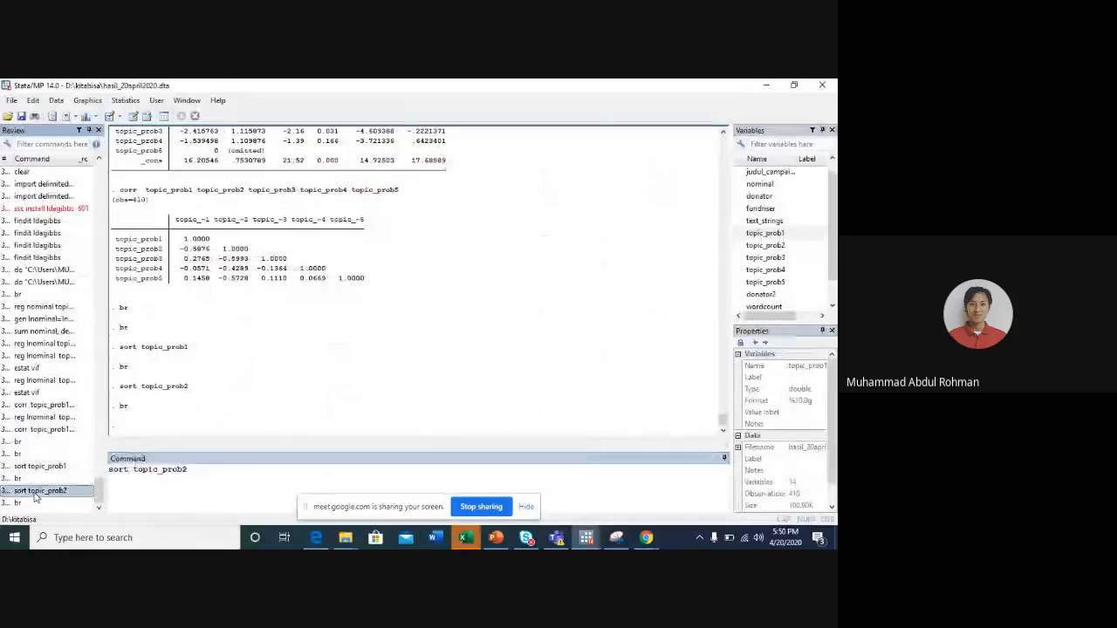
left_click(263, 478)
key("BackSpace")
type("3")
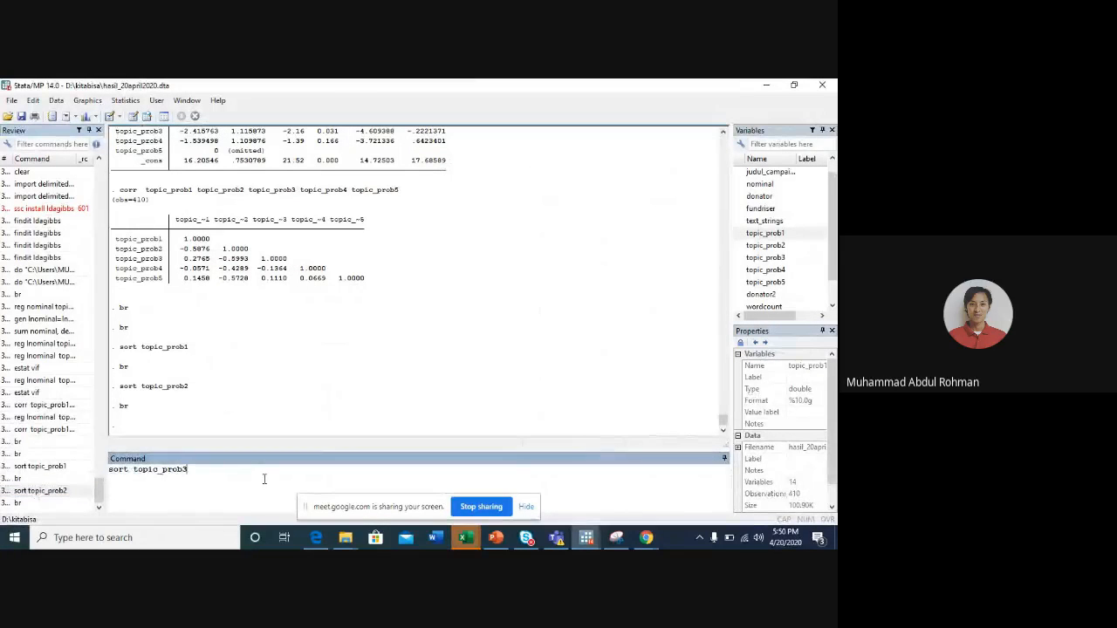
key("Return")
type("br")
key("Return")
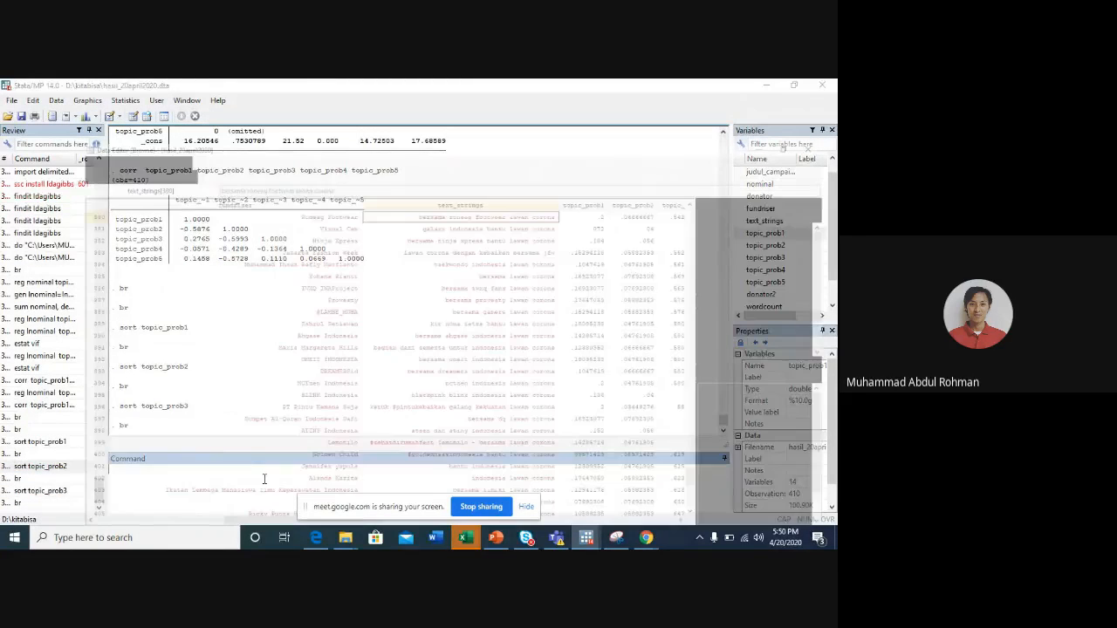
- Examine the text_strings of the last observations, where topic_prob3 is highest, and close the Data Editor
left_click(498, 380)
scroll(499, 380, "down", 10)
scroll(499, 380, "up", 1)
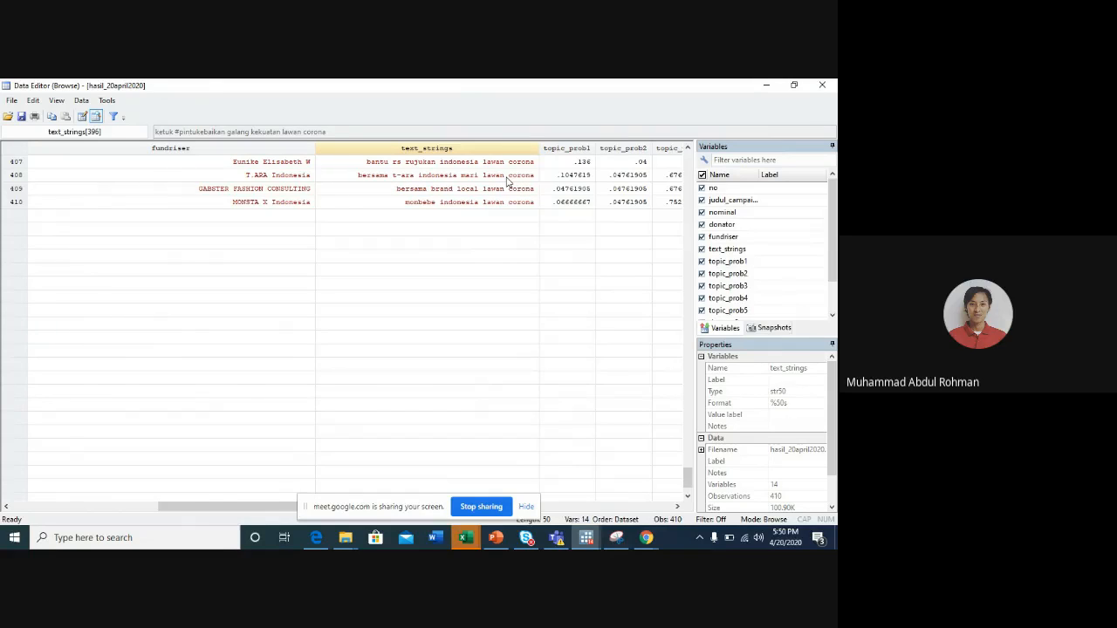
key("Up")
left_click(435, 328)
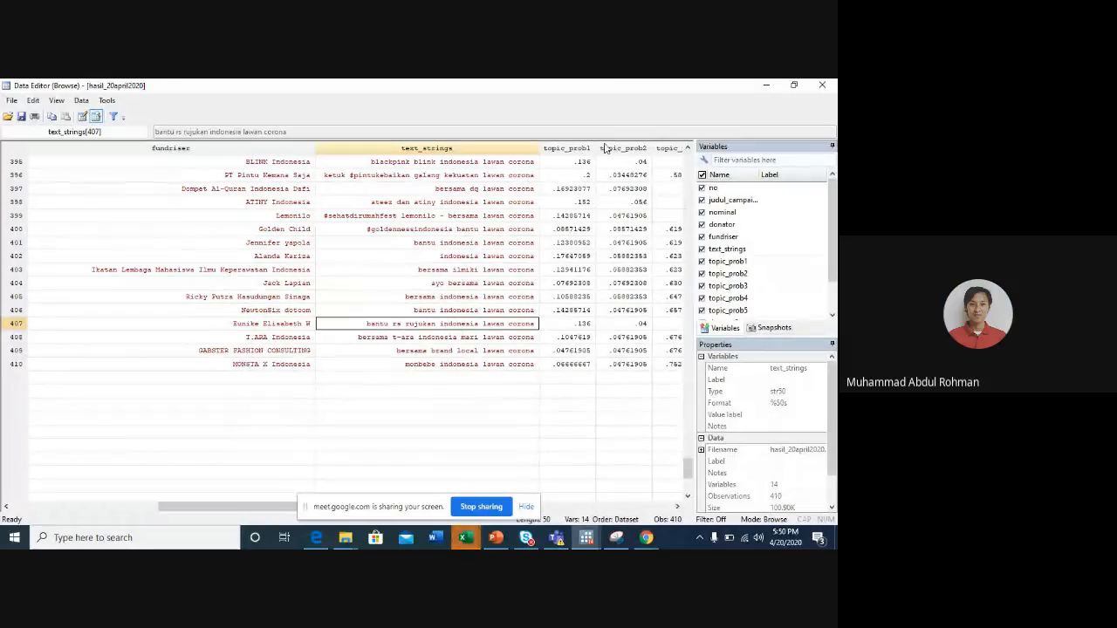
left_click(822, 85)
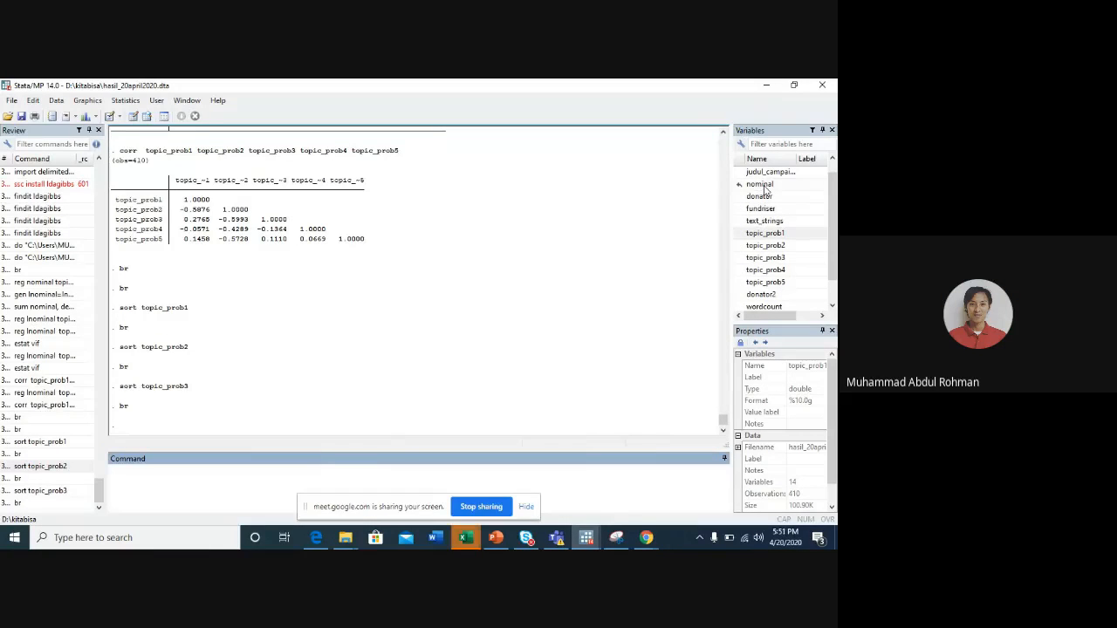
- Regress lnominal on topic_prob1 alone
type("reg")
scroll(774, 272, "down", 1)
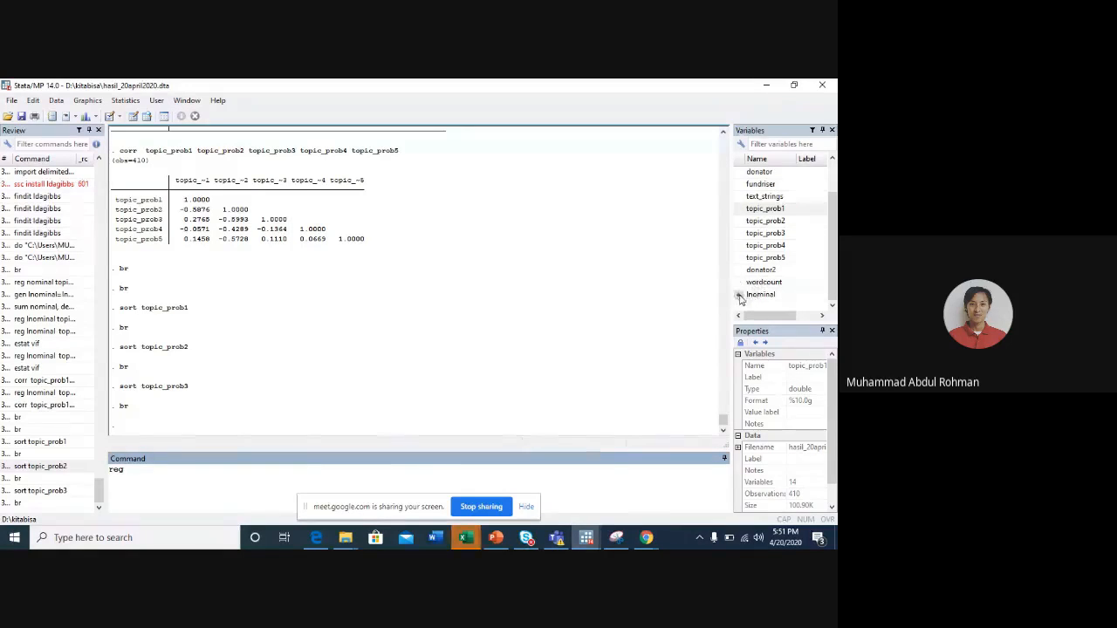
left_click(744, 295)
left_click(743, 211)
left_click(743, 212)
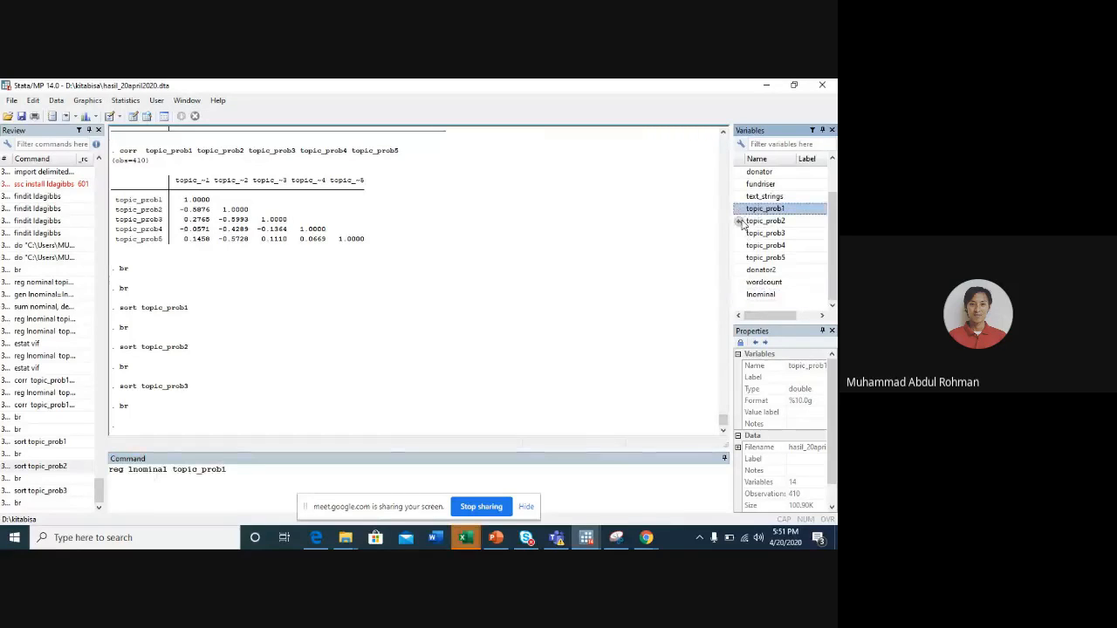
key("Return")
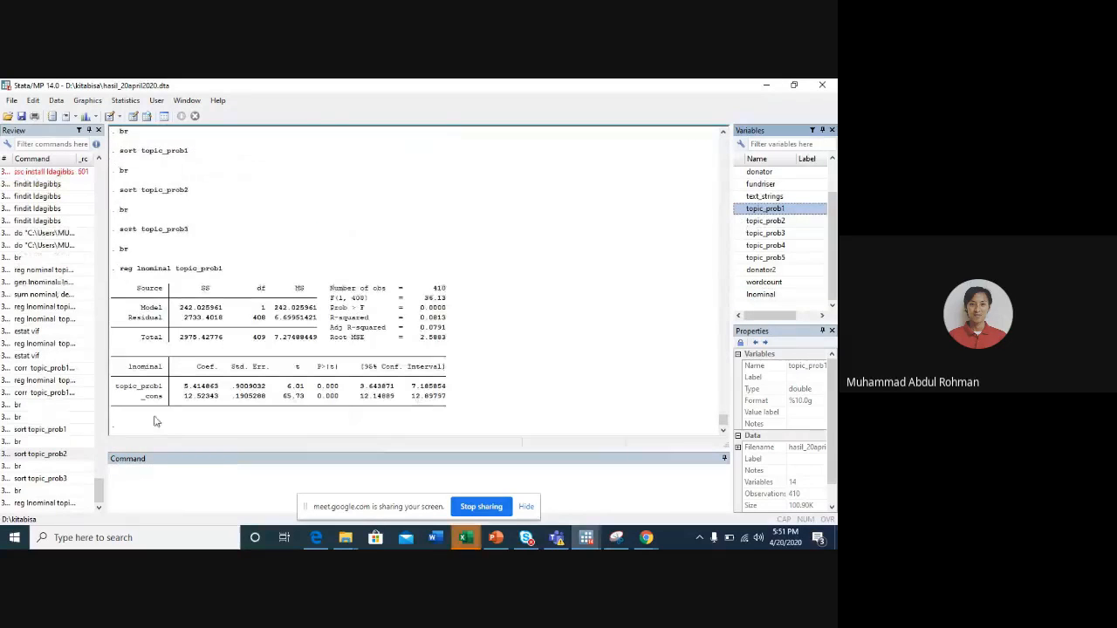
- Recall the single-topic regression, add topic_prob2 as a second predictor of lnominal, and run it
left_click(60, 504)
left_click(266, 487)
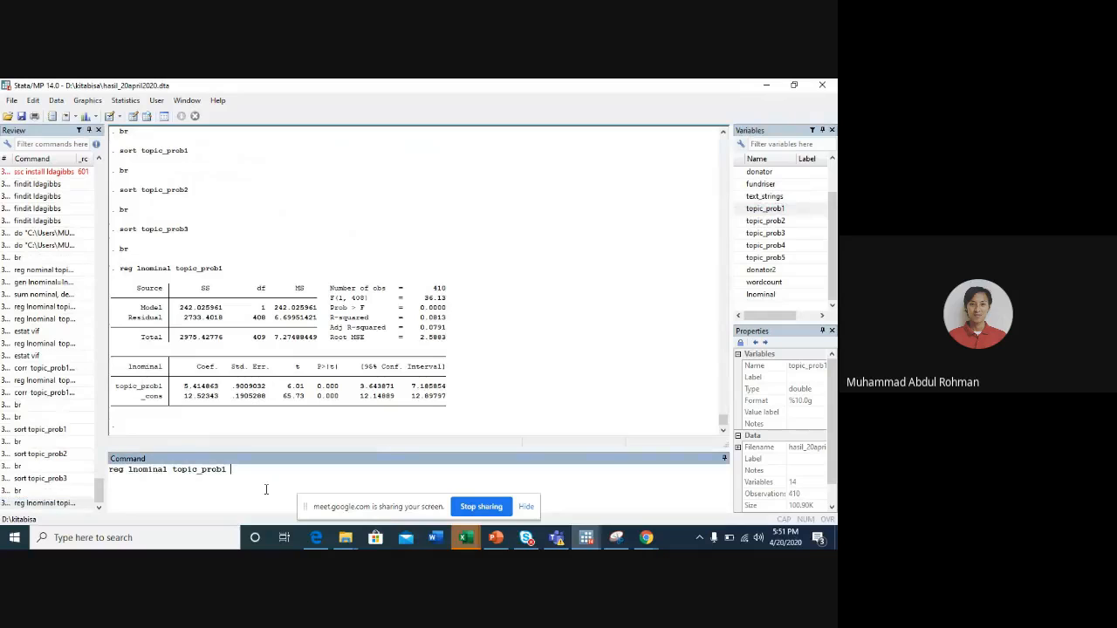
left_click(744, 222)
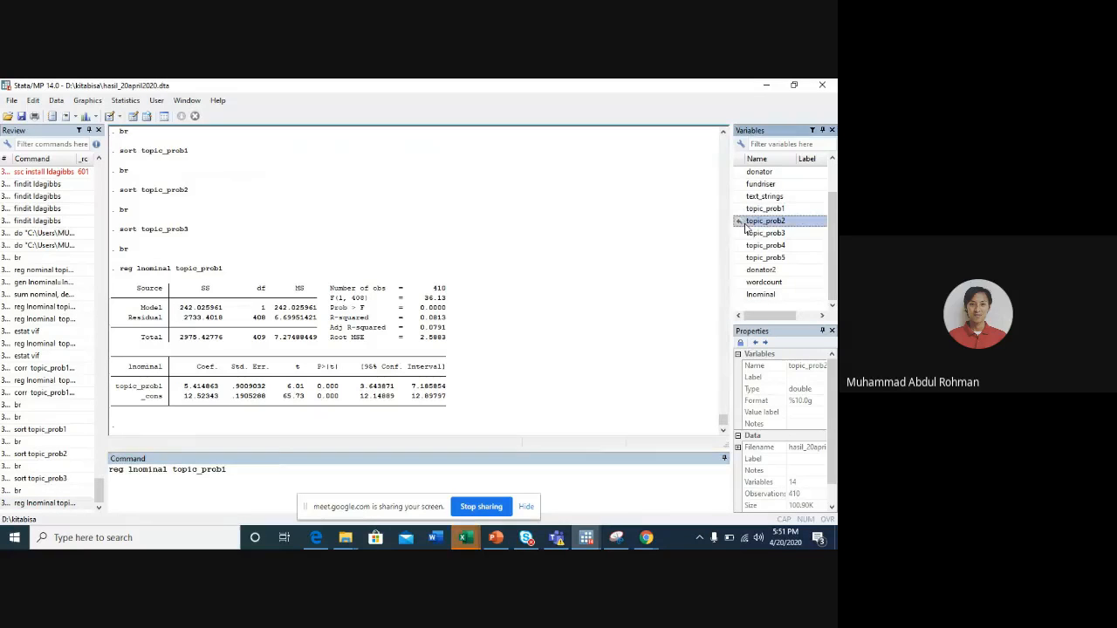
key("Return")
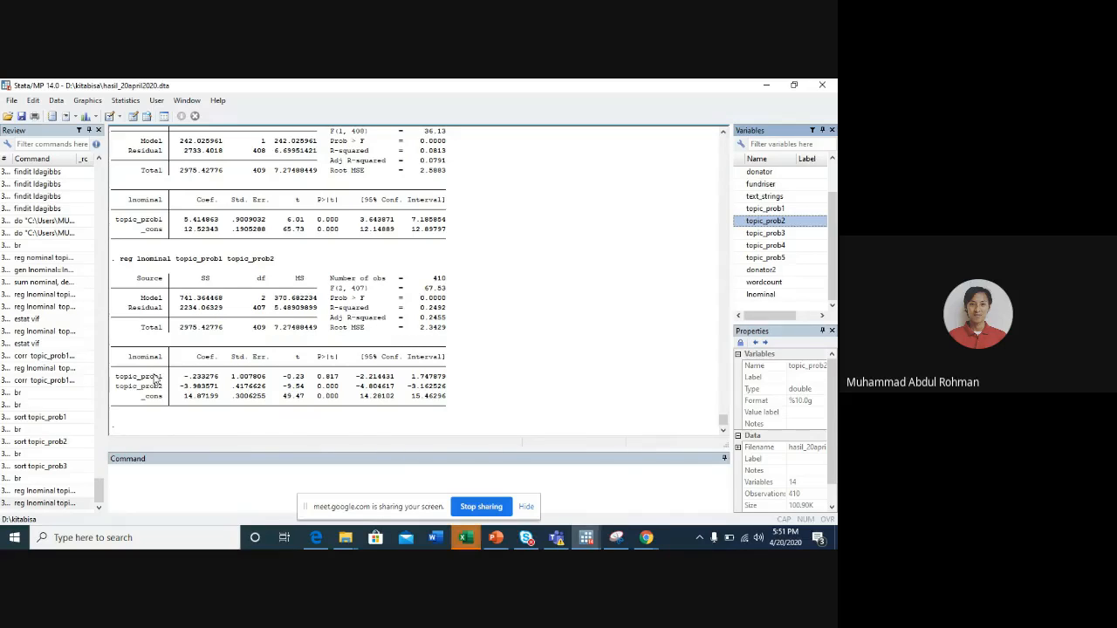
- Recall the two-topic regression, replace topic_prob2 with topic_prob3, run it, and compare its output with the previous model
left_click(66, 504)
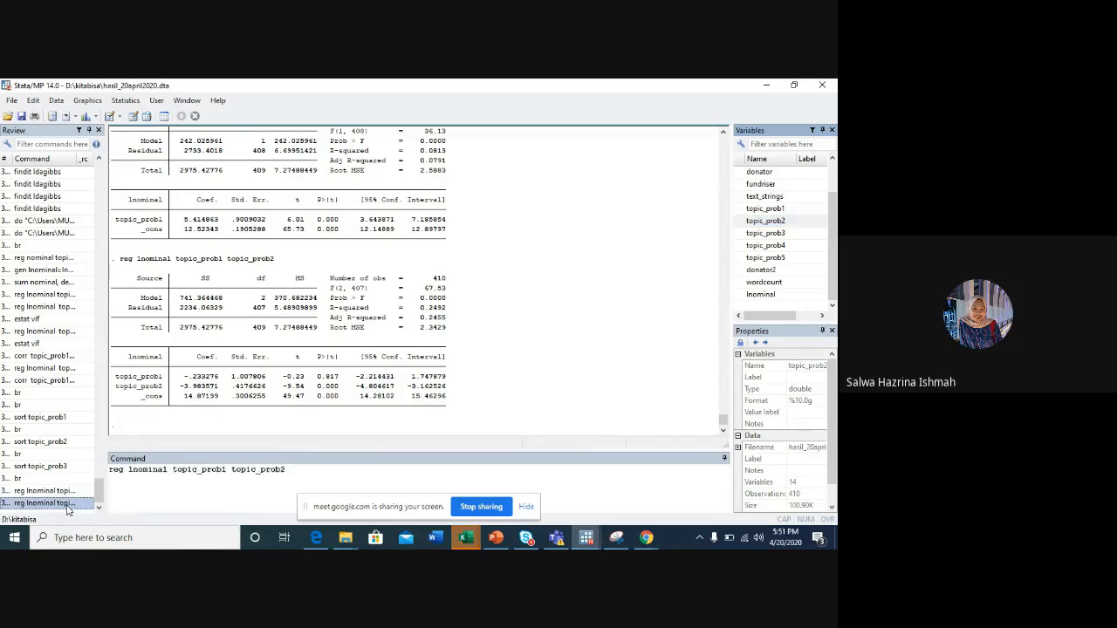
double_click(287, 470)
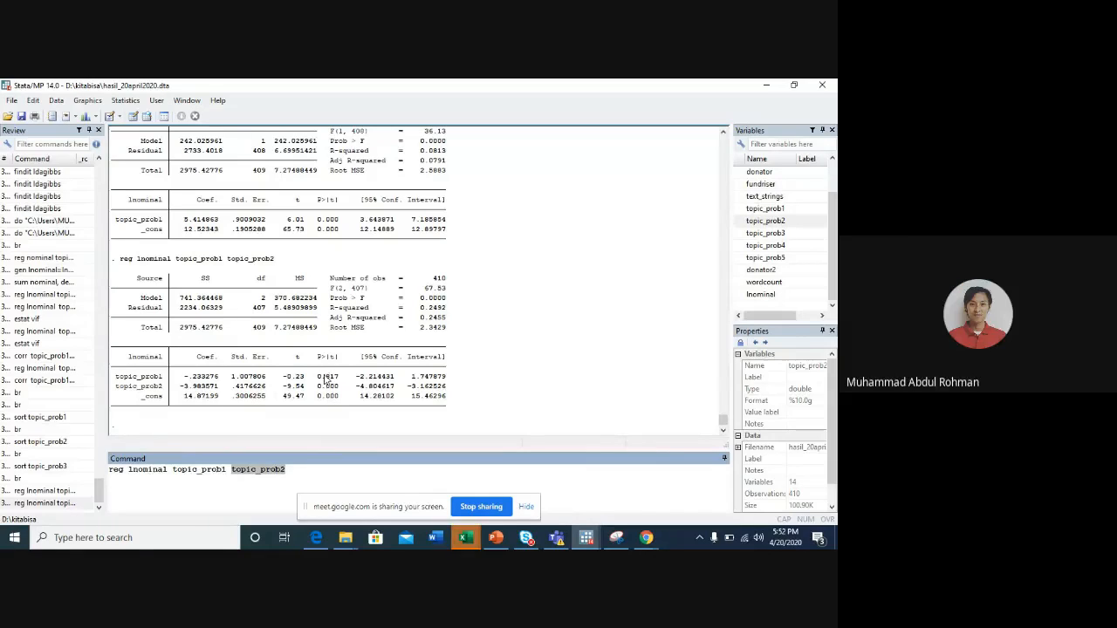
type("\\")
key("BackSpace")
left_click(742, 234)
left_click(742, 234)
key("Return")
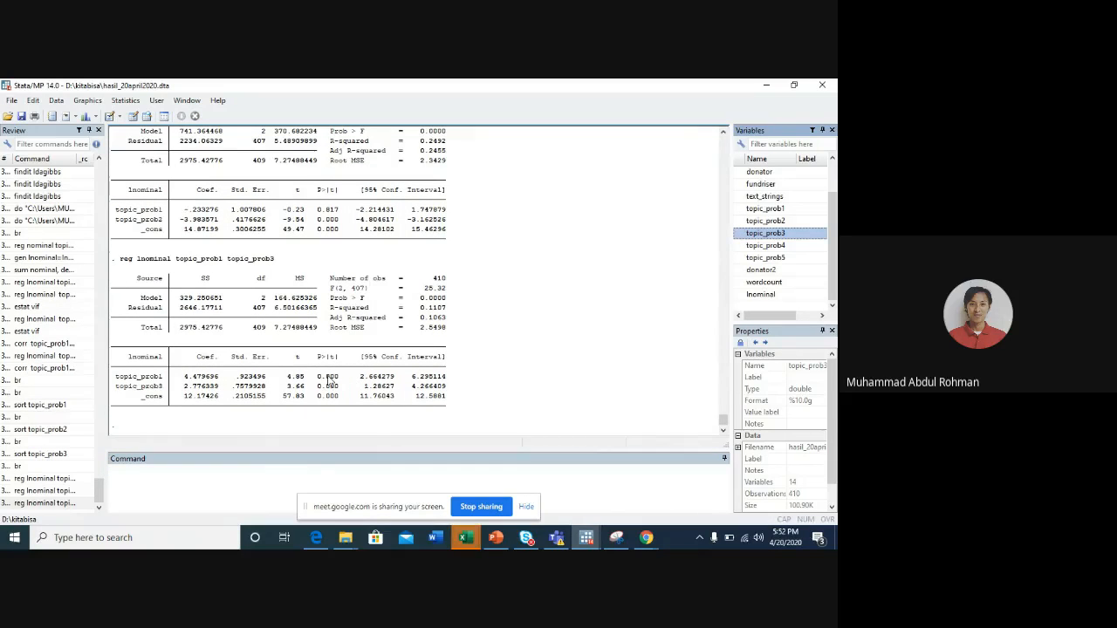
scroll(326, 242, "up", 4)
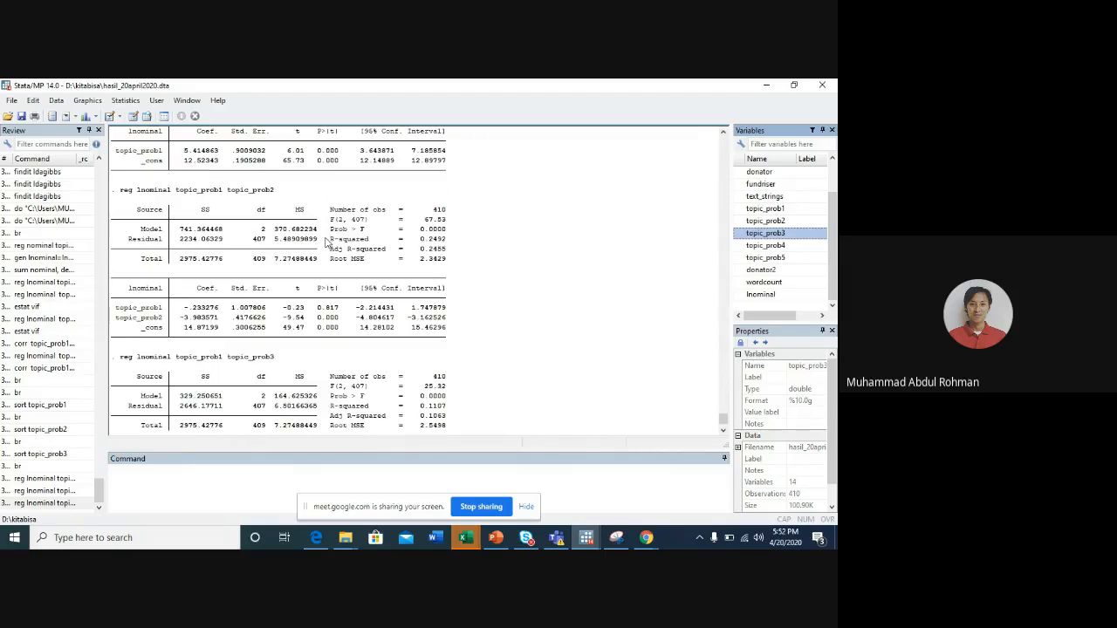
scroll(321, 377, "down", 4)
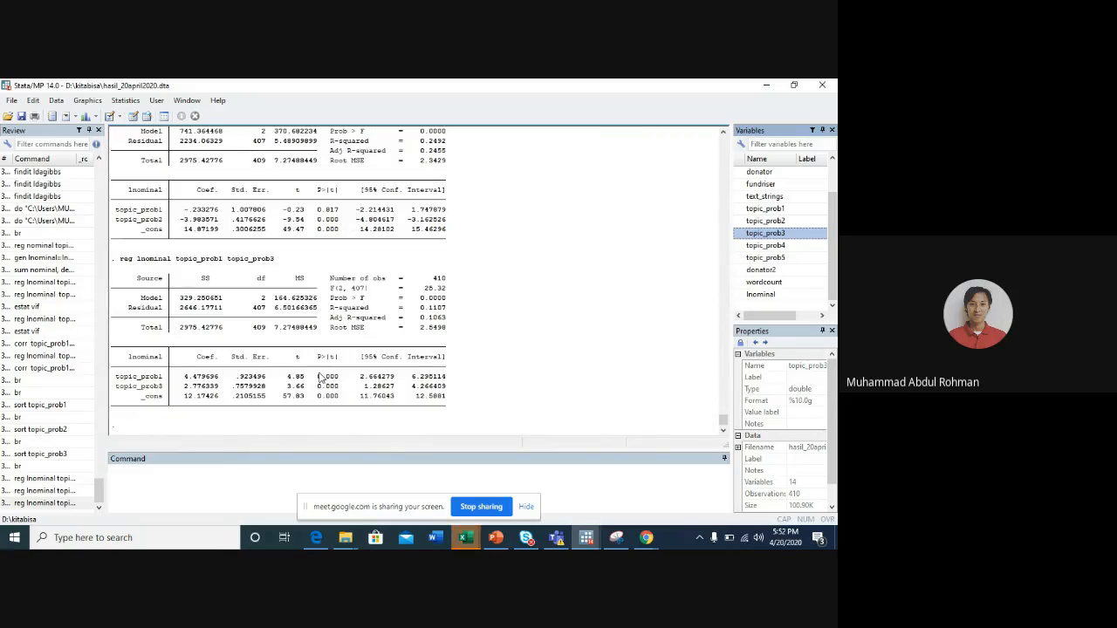
- Recall the regression of lnominal on topic_prob1 and topic_prob3, add topic_prob4 as a third predictor, and run it
left_click(43, 502)
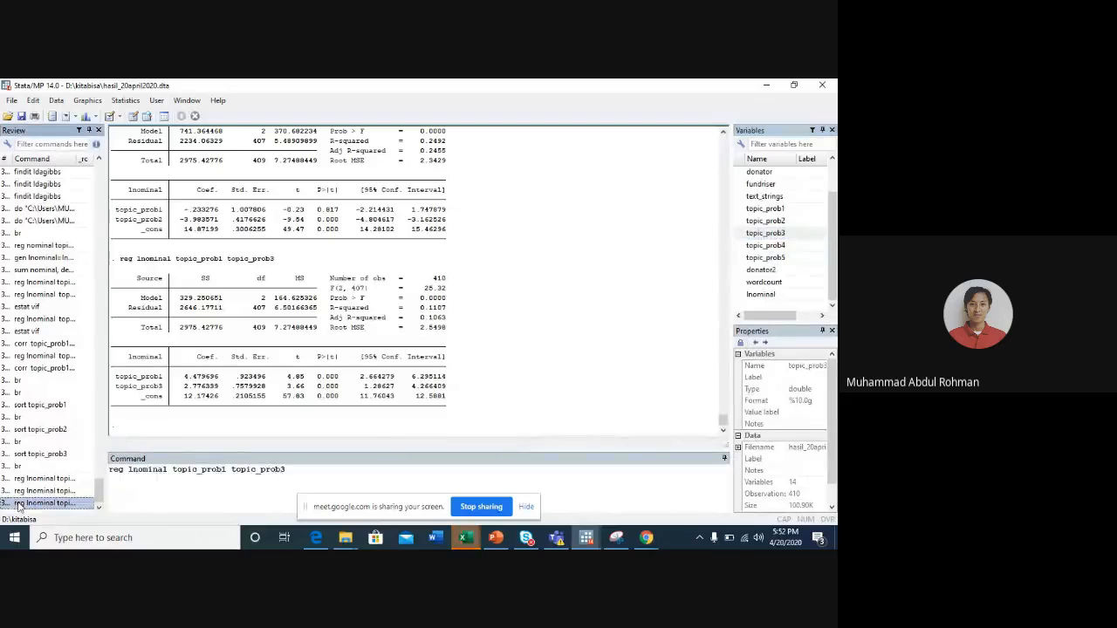
left_click(290, 469)
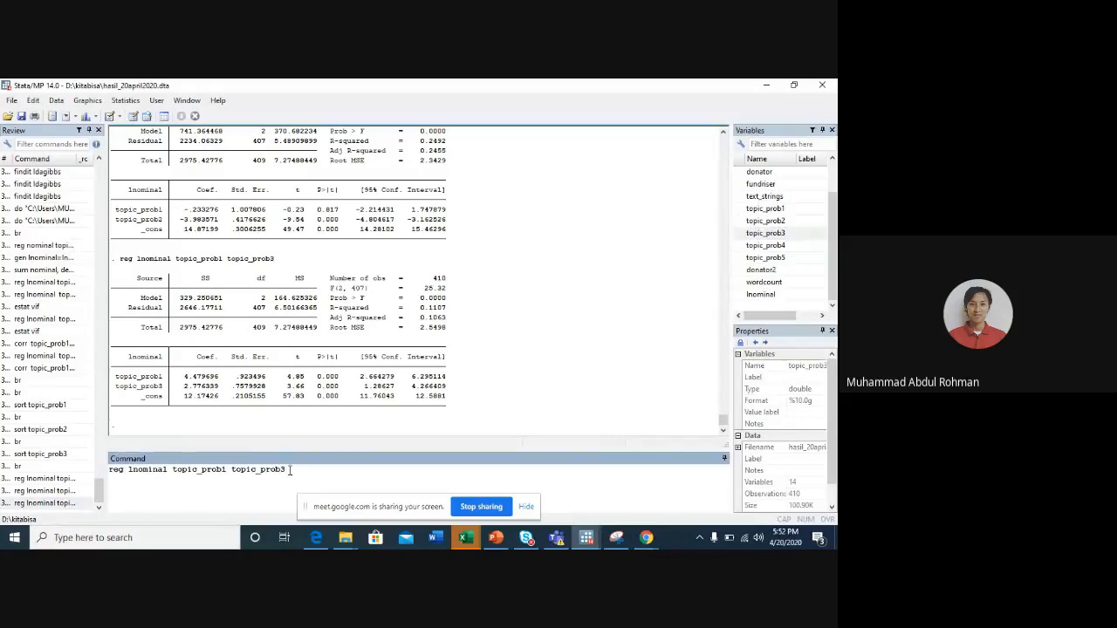
left_click(742, 247)
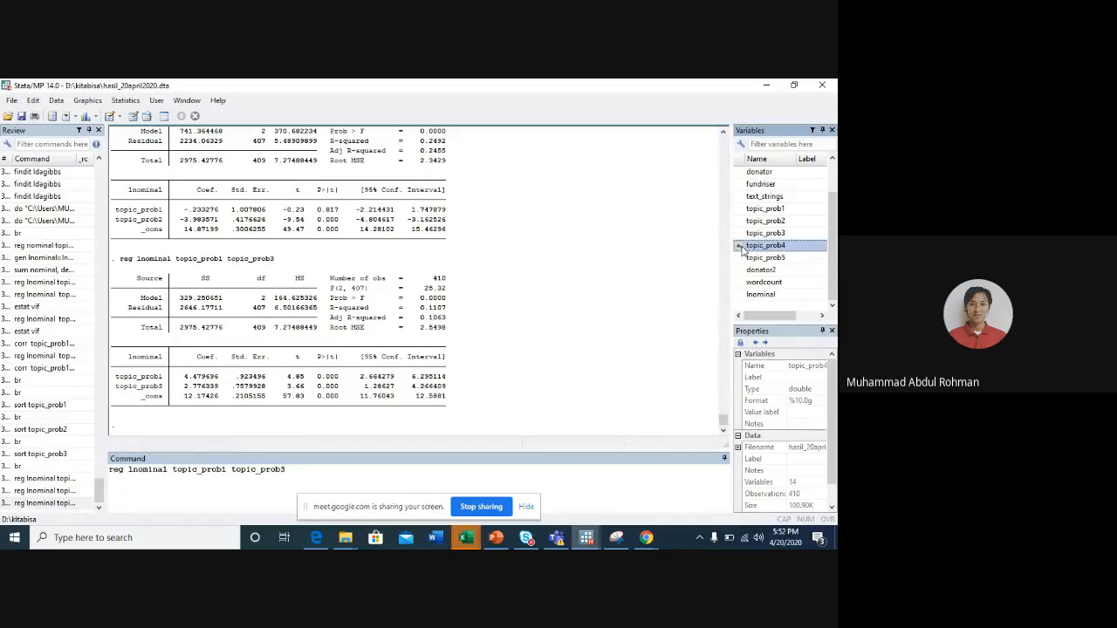
left_click(742, 247)
key("Return")
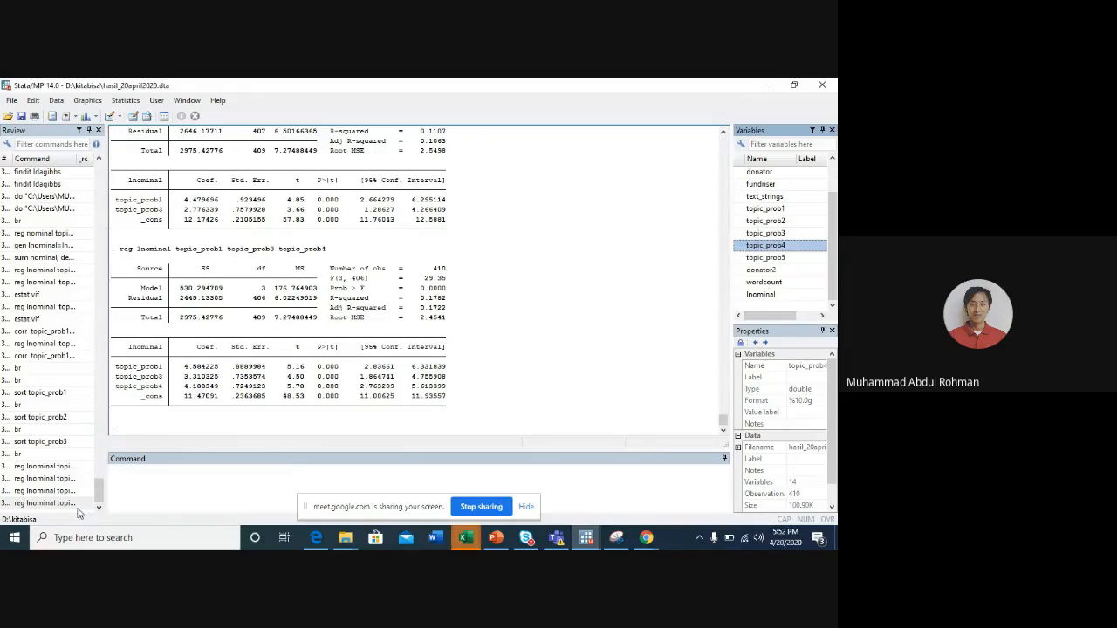
- Extend the three-topic regression of lnominal with topic_prob5 and run it
left_click(76, 504)
left_click(363, 475)
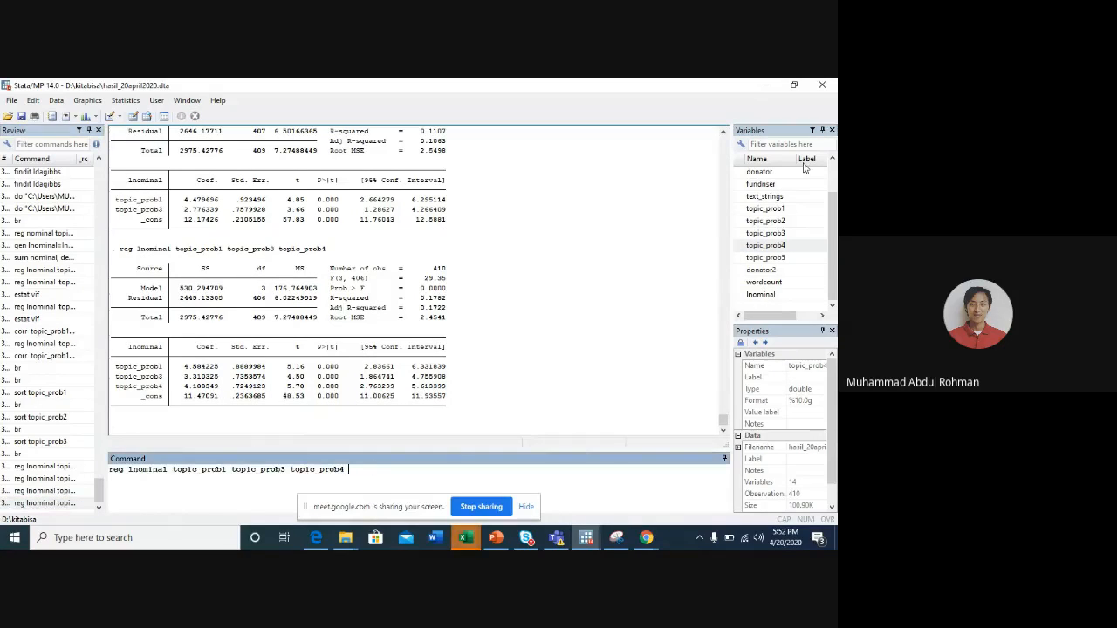
left_click(740, 258)
key("Return")
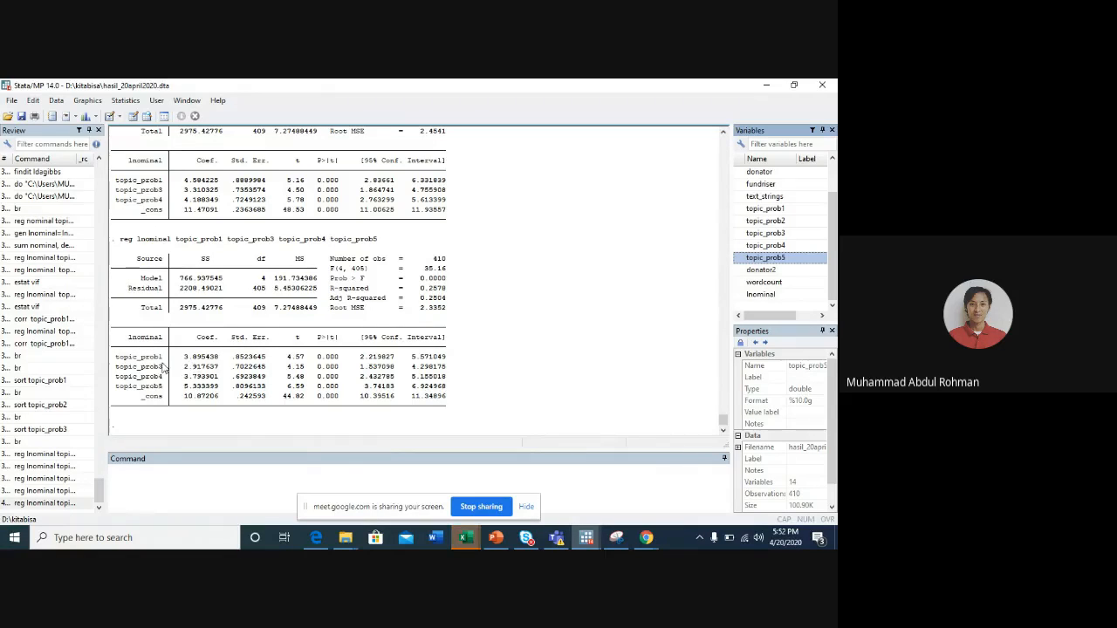
- Recall the four-topic regression of lnominal, add donator2 as a predictor, and run it
left_click(27, 504)
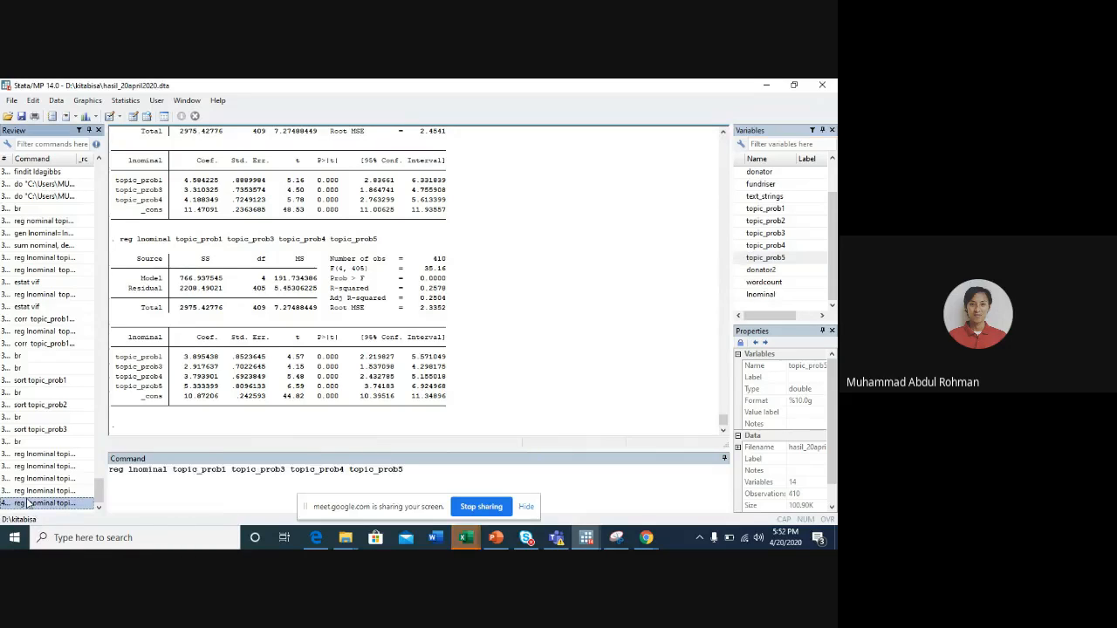
left_click(411, 481)
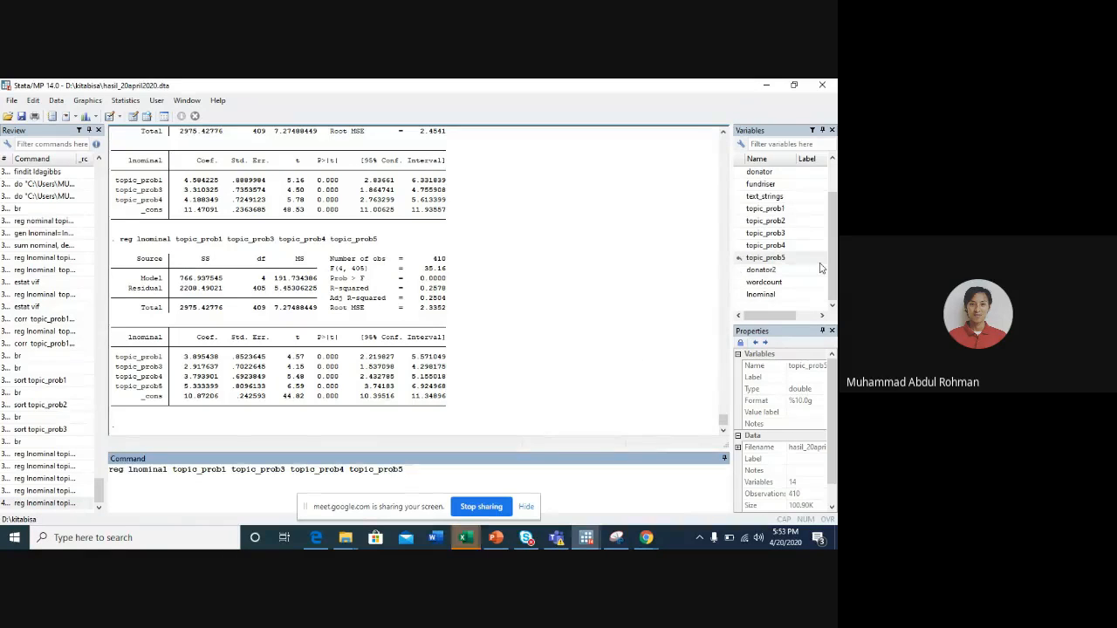
double_click(738, 272)
key("Return")
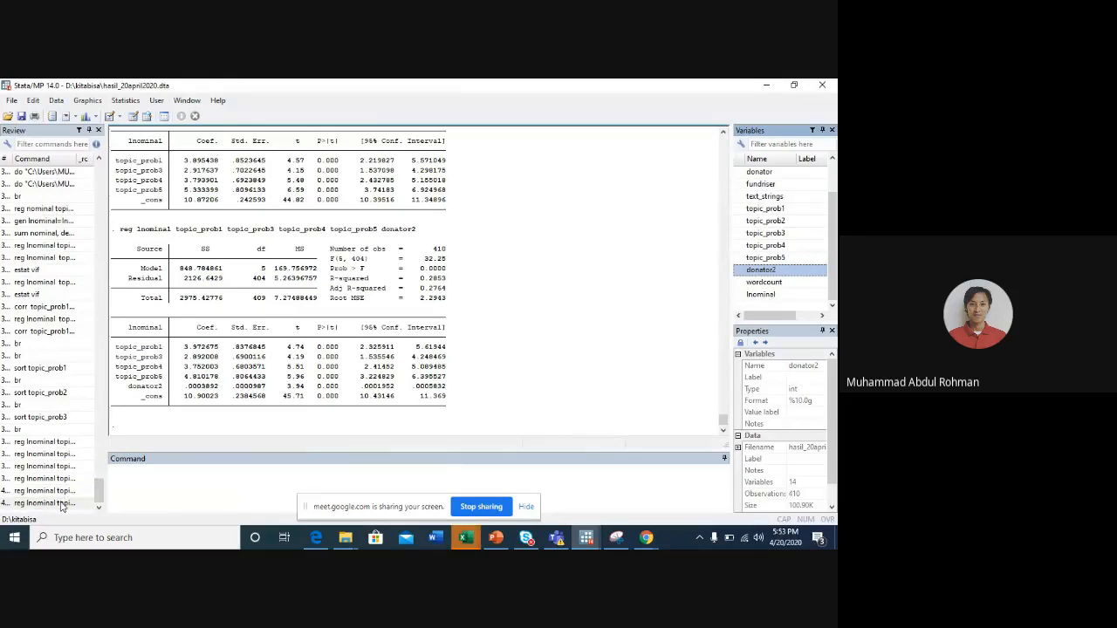
- Add wordcount to the regression of lnominal on the four topics and donator2, and run it
left_click(78, 502)
left_click(488, 470)
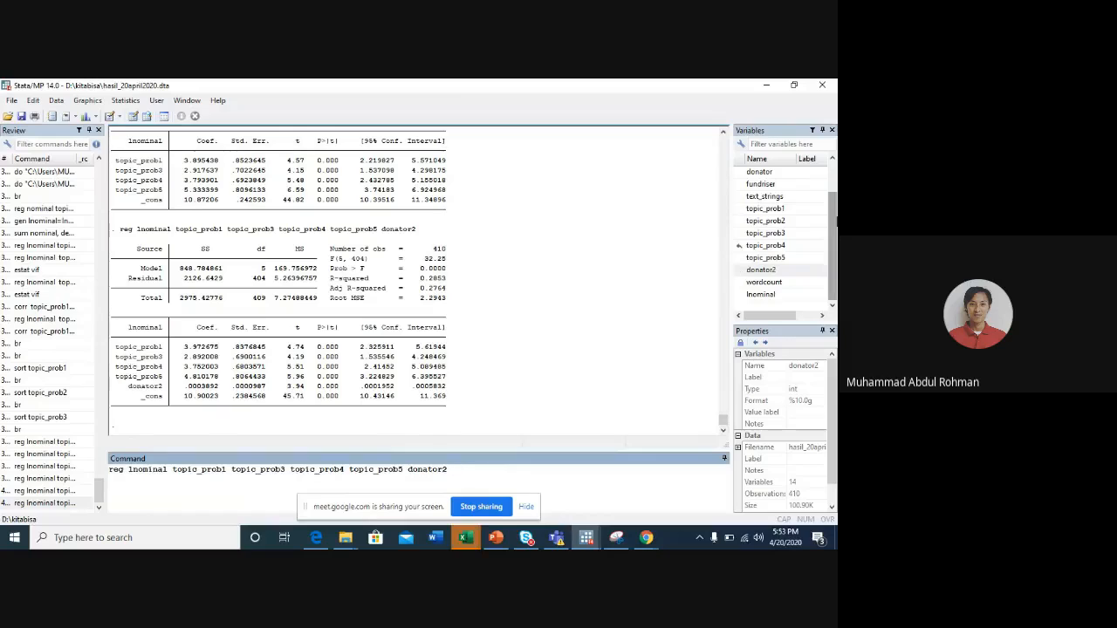
left_click(740, 285)
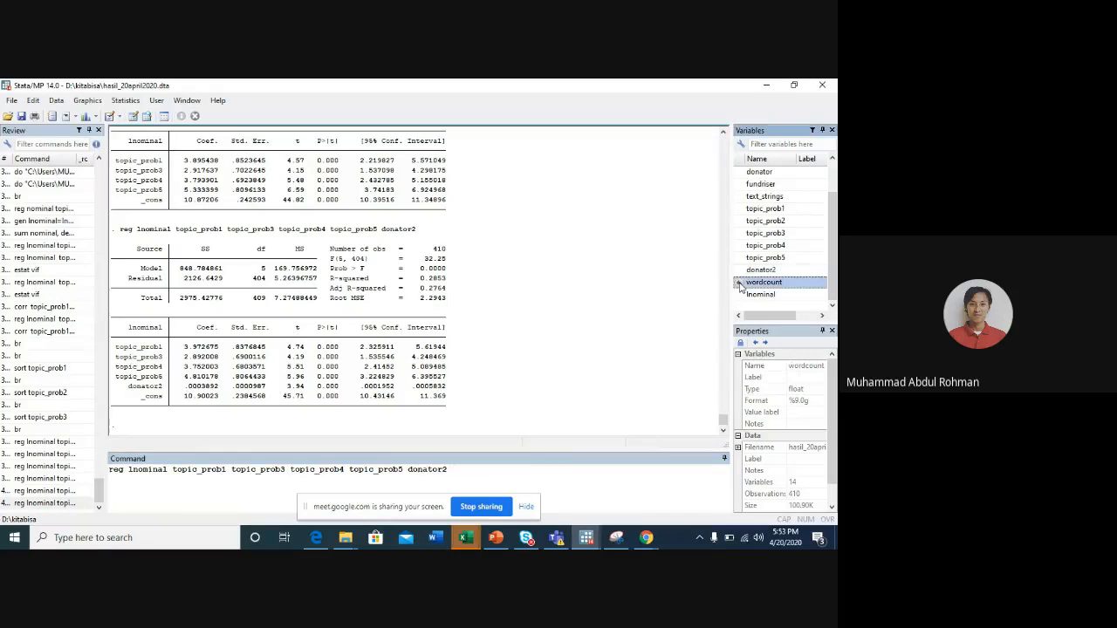
left_click(740, 285)
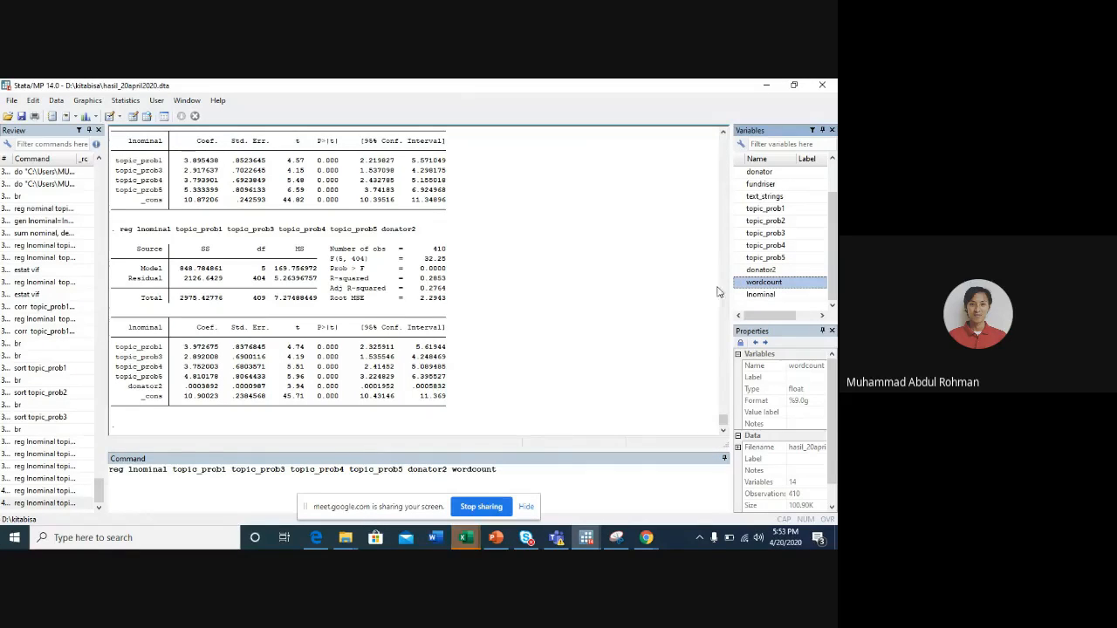
scroll(770, 218, "up", 1)
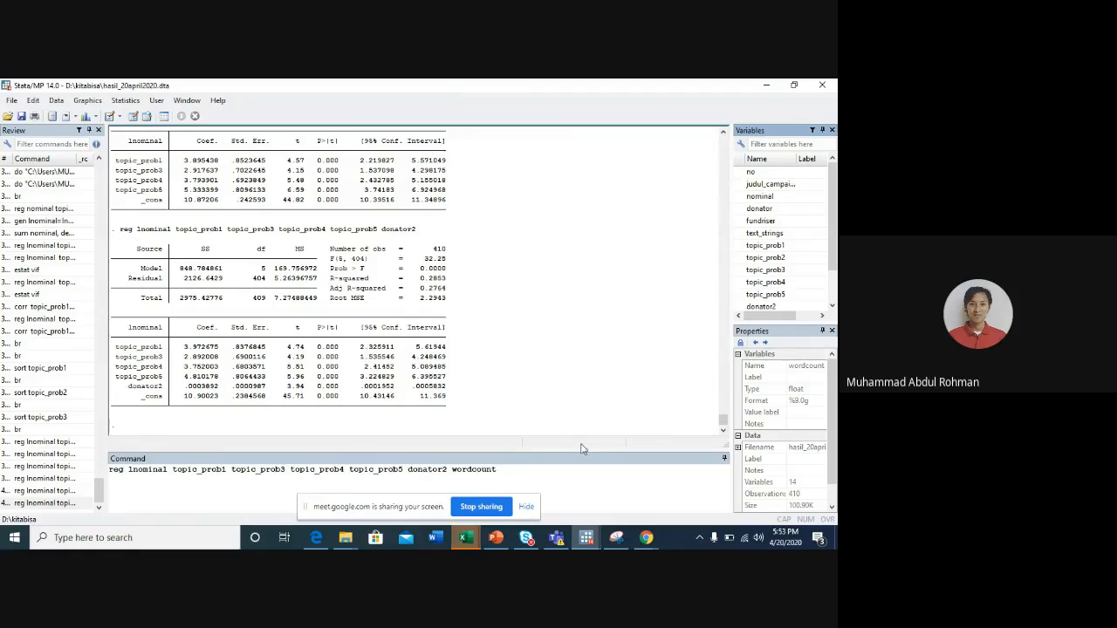
left_click(548, 470)
key("Return")
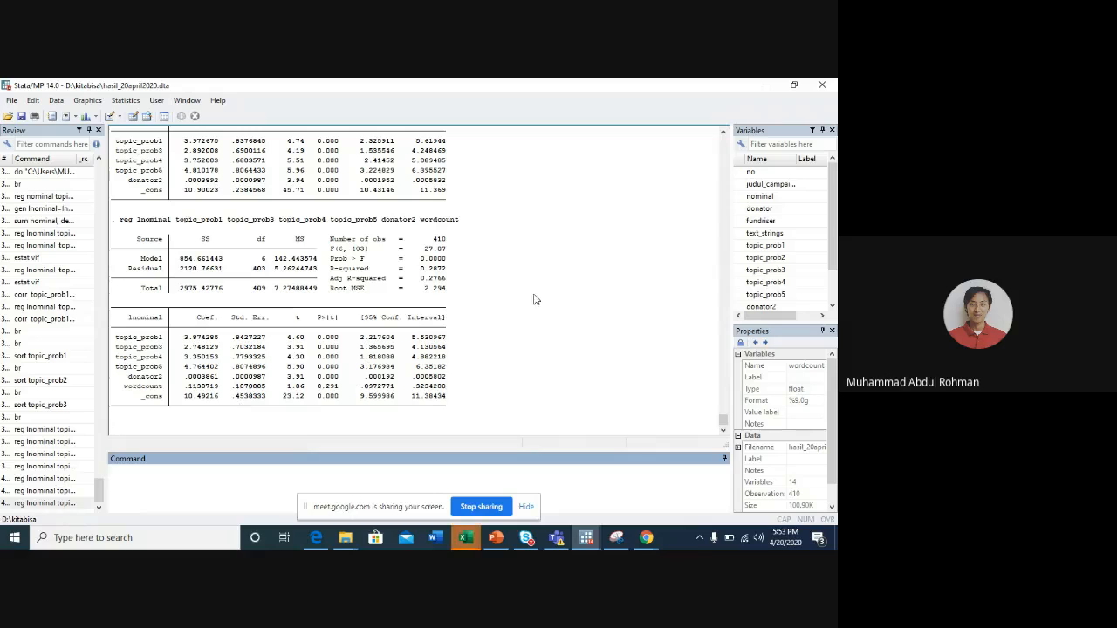
scroll(797, 244, "down", 1)
scroll(797, 244, "up", 1)
- Recall the full regression, remove the topic variables and donator2, and regress lnominal on wordcount alone
left_click(65, 504)
left_click_drag(174, 469, 451, 471)
key("BackSpace")
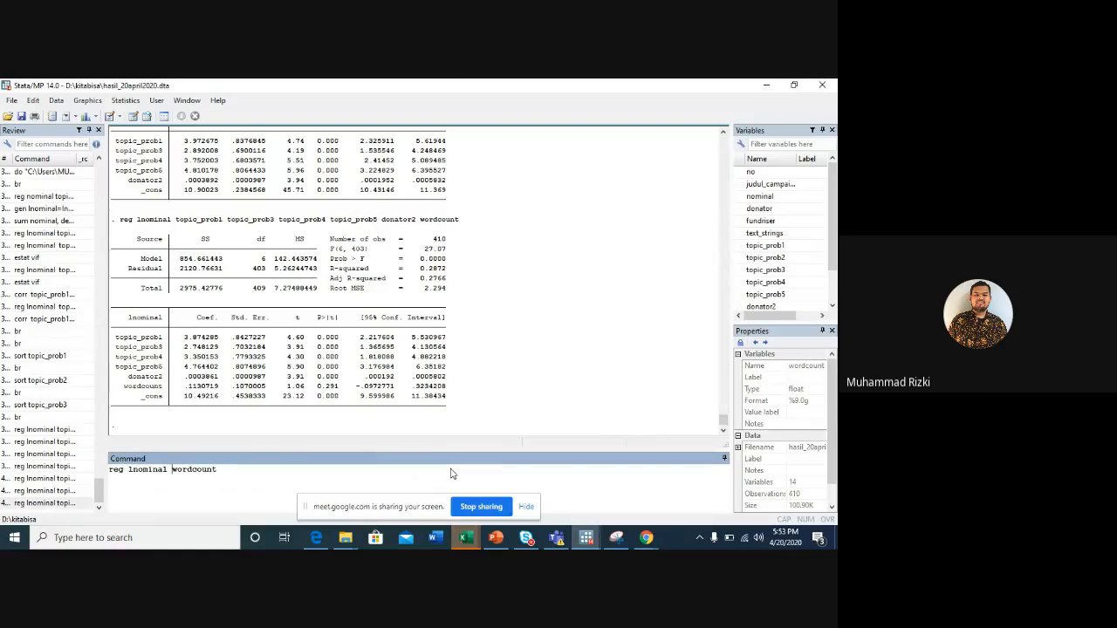
key("Return")
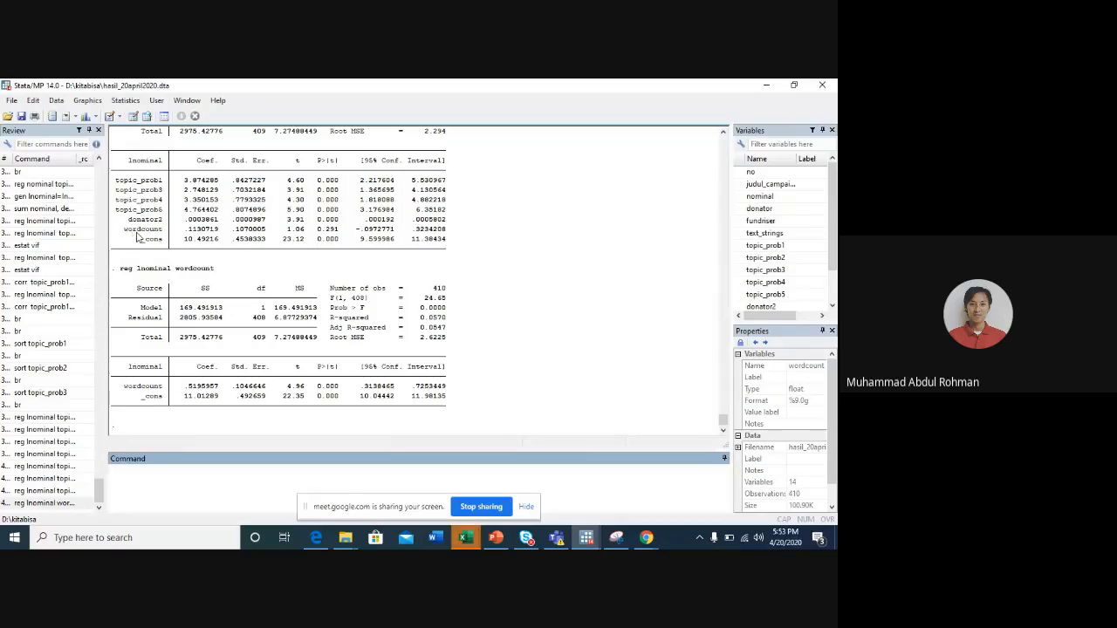
- Reuse the full regression's predictor list to correlate topic_prob1, topic_prob3, topic_prob4, topic_prob5, donator2 and wordcount with corr
left_click(42, 490)
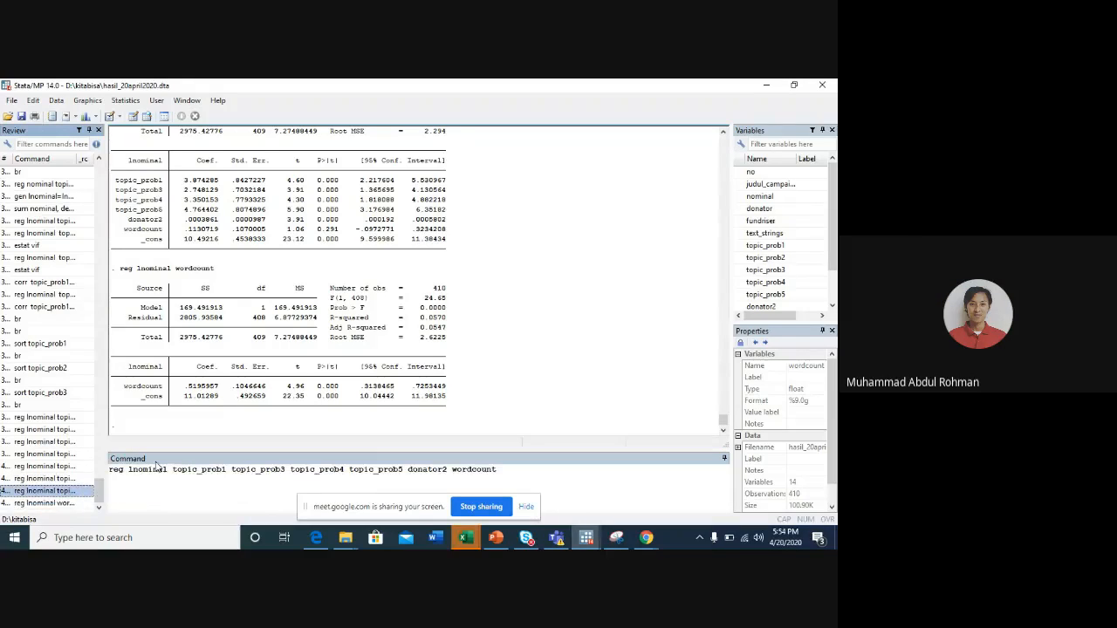
left_click_drag(167, 469, 100, 472)
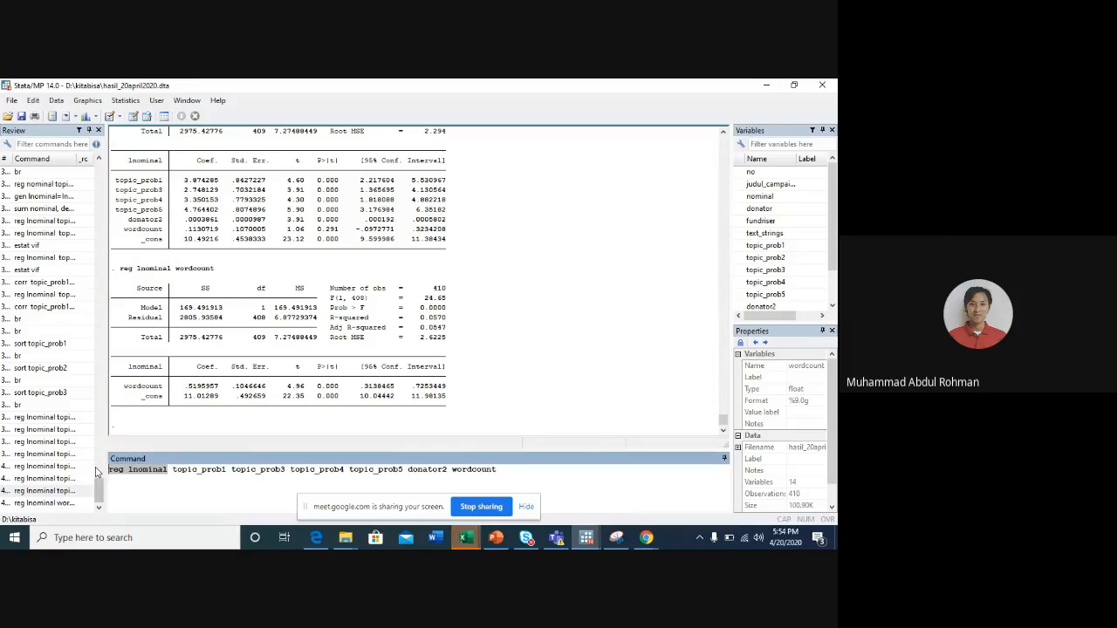
key("BackSpace")
key("Escape")
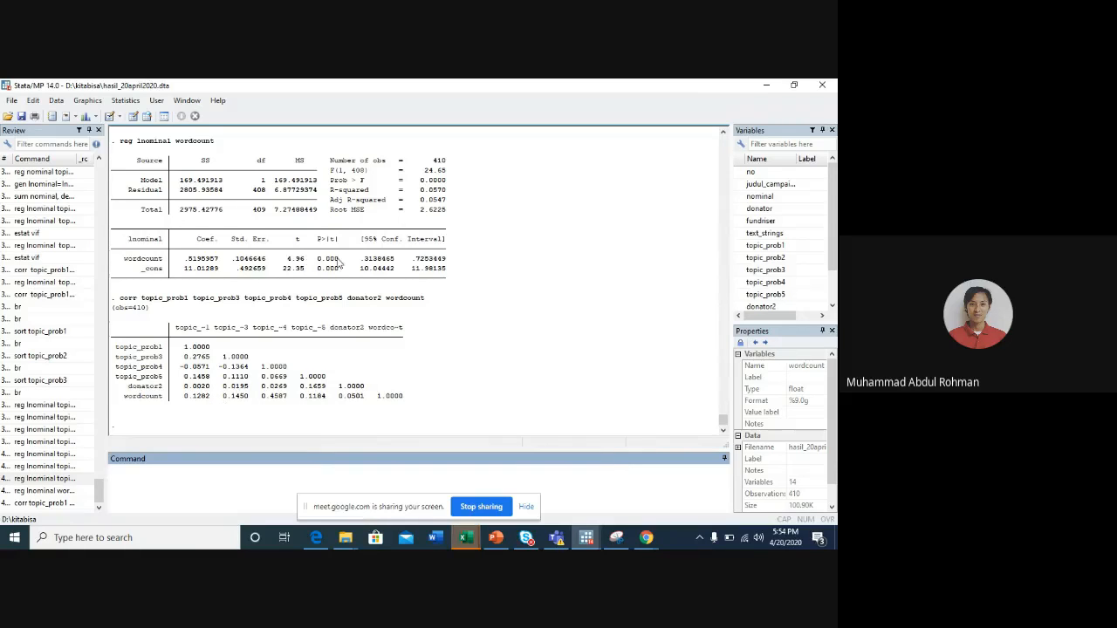
- Recall the full regression with donator2 and wordcount, and rerun it with the robust option
scroll(343, 267, "up", 7)
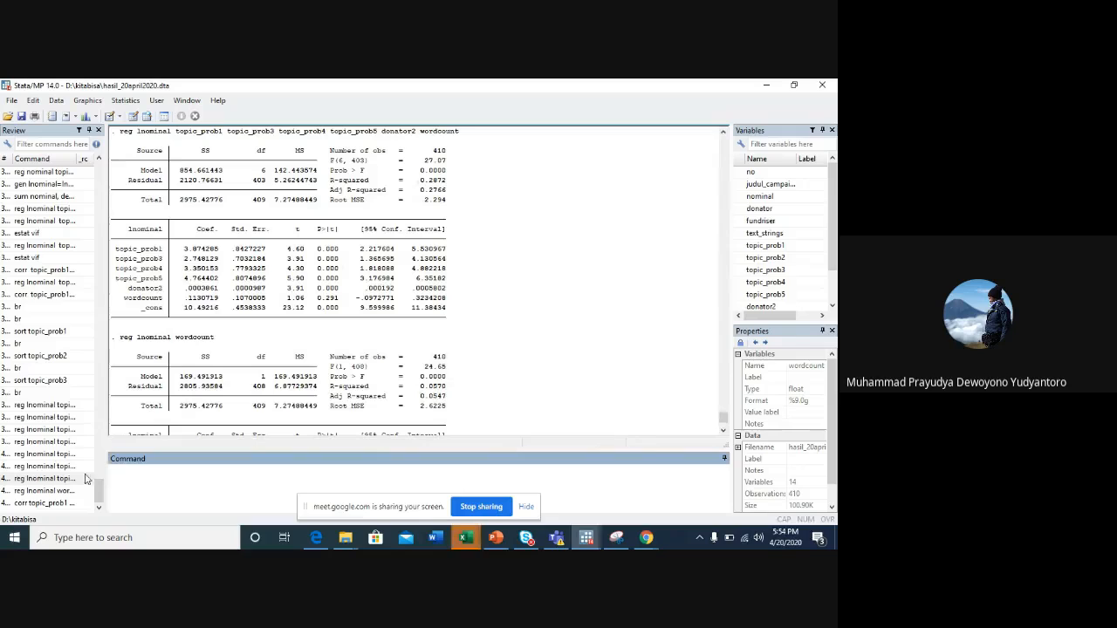
left_click(56, 492)
left_click(43, 479)
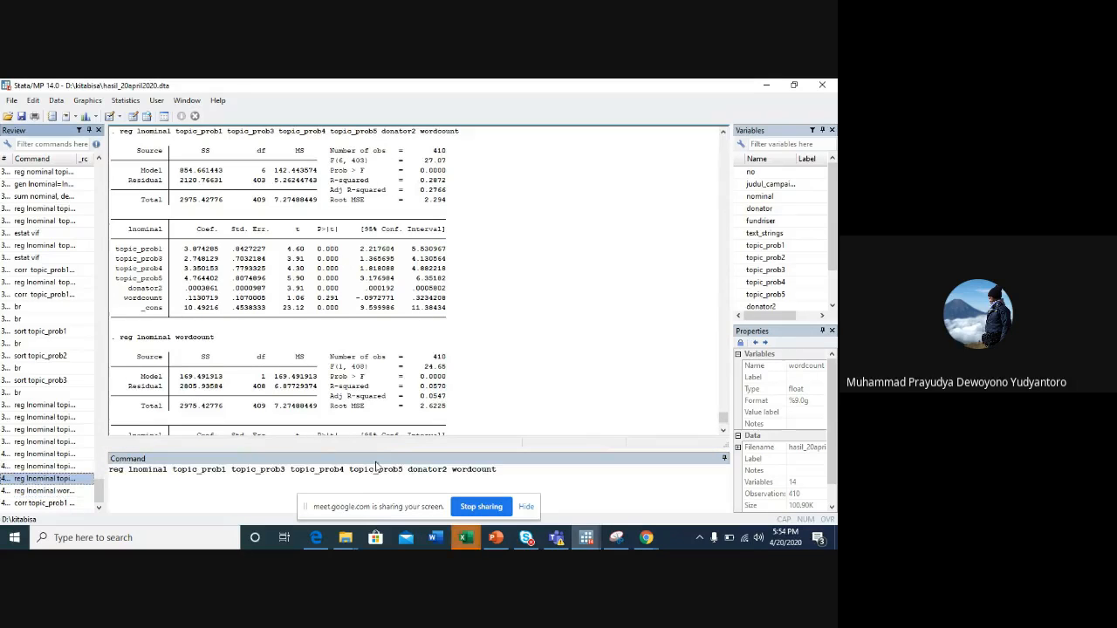
left_click(531, 476)
type(", ")
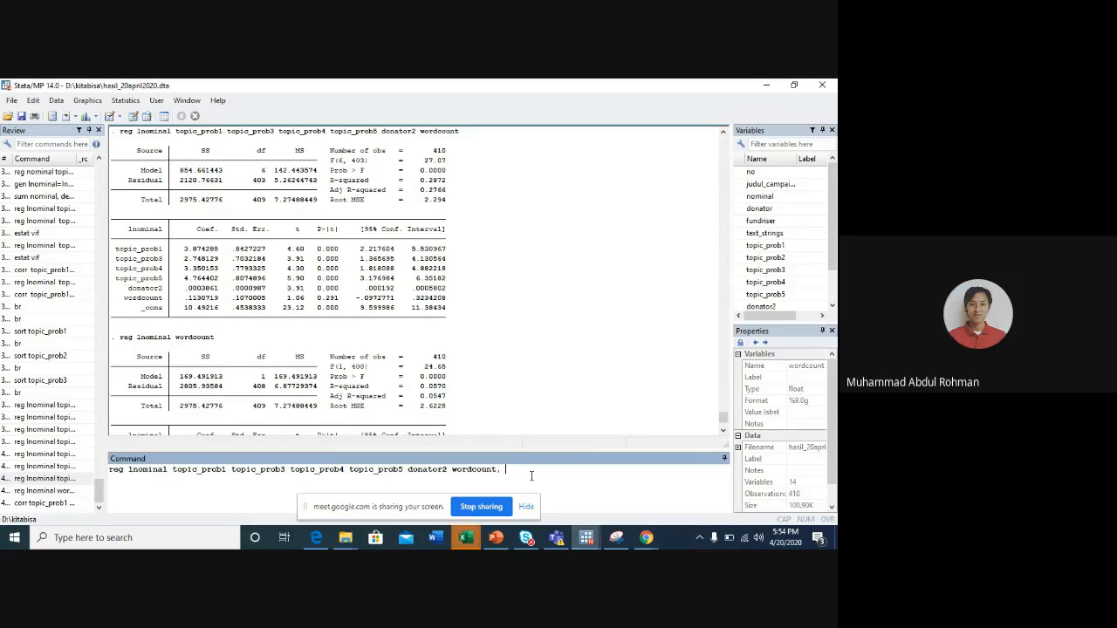
type("robust")
key("Return")
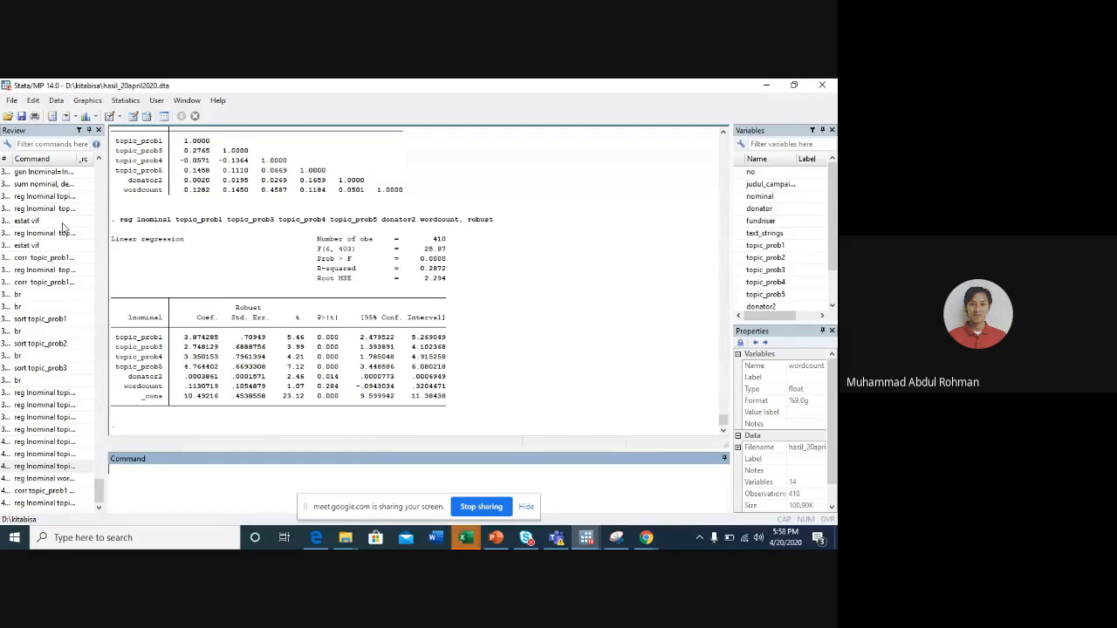
- Recall an earlier sum command from the history, complete it as sum nominal, detail, and run it
scroll(63, 228, "up", 3)
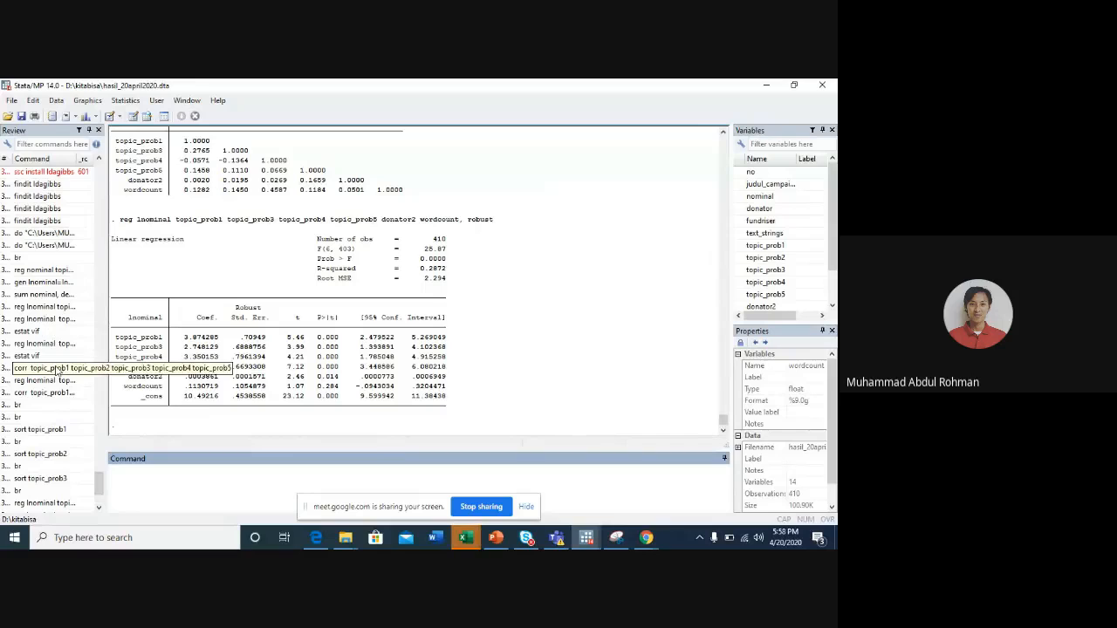
scroll(56, 371, "up", 3)
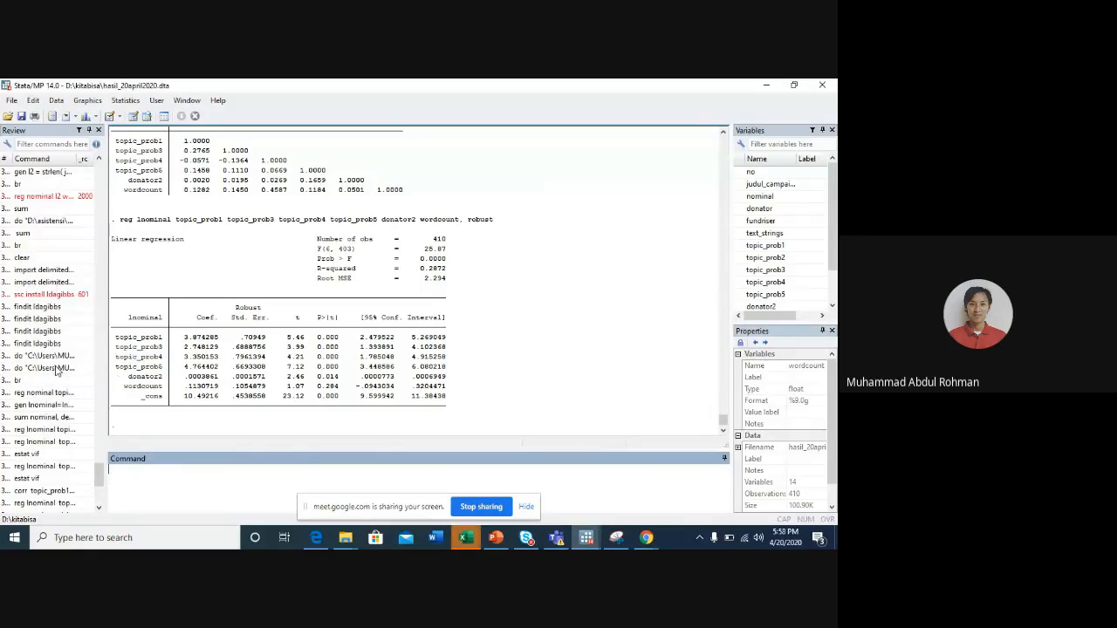
left_click(58, 212)
scroll(58, 217, "up", 4)
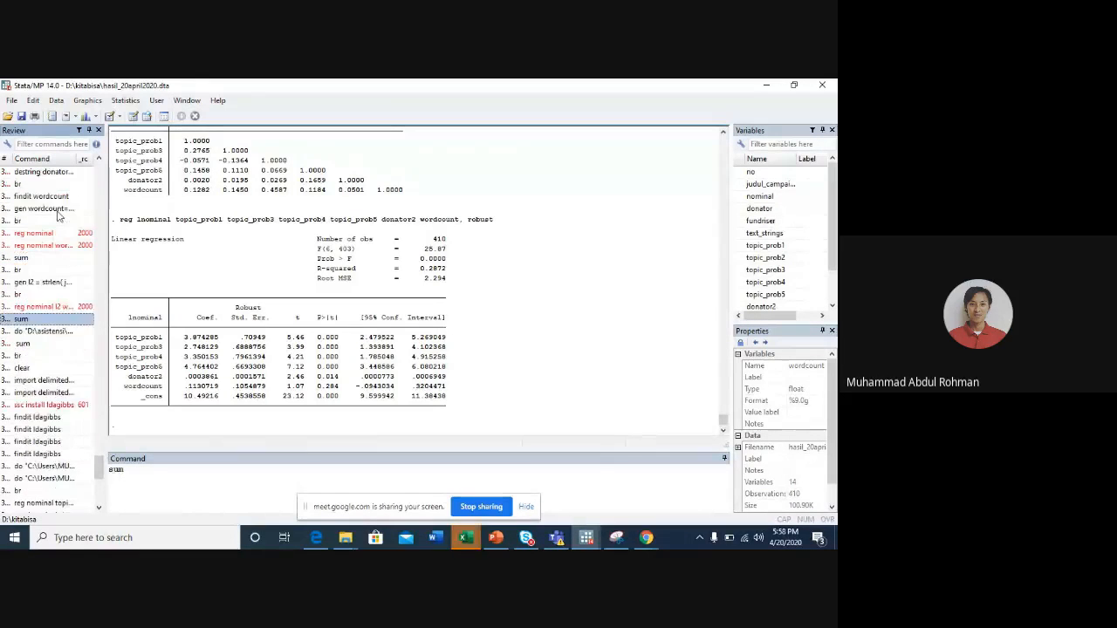
left_click(153, 472)
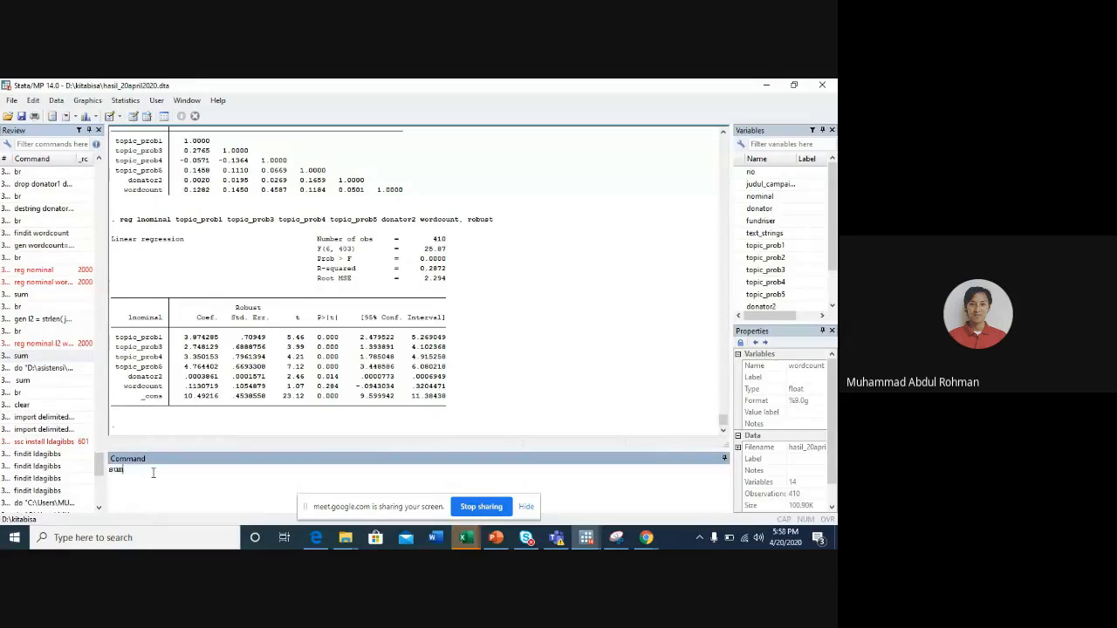
type("nominal, detail")
key("Return")
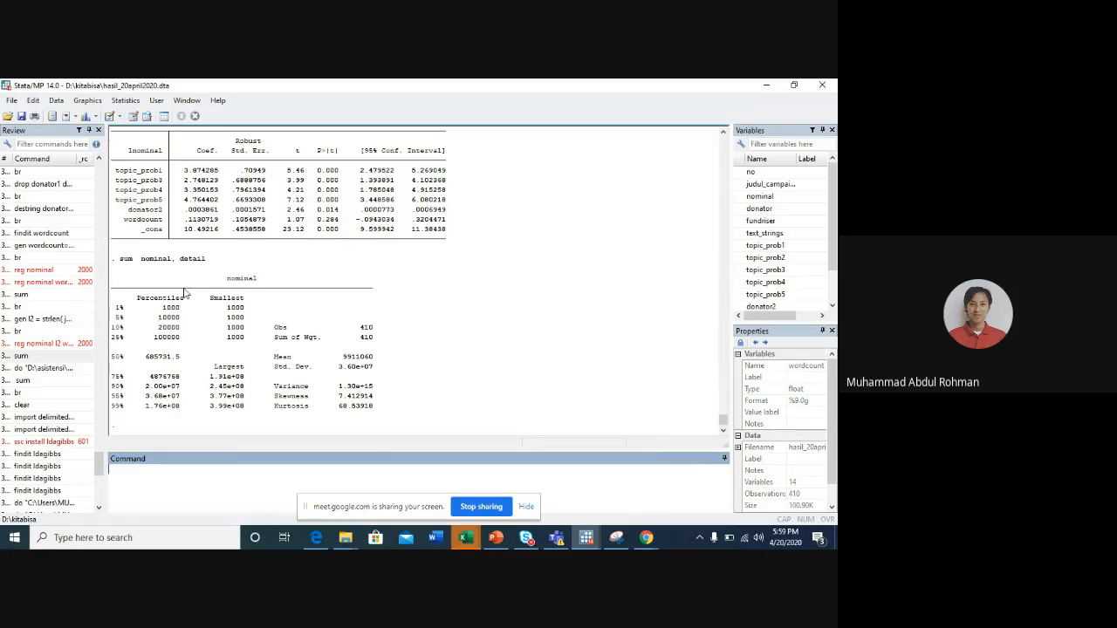
scroll(185, 293, "up", 5)
scroll(185, 293, "up", 10)
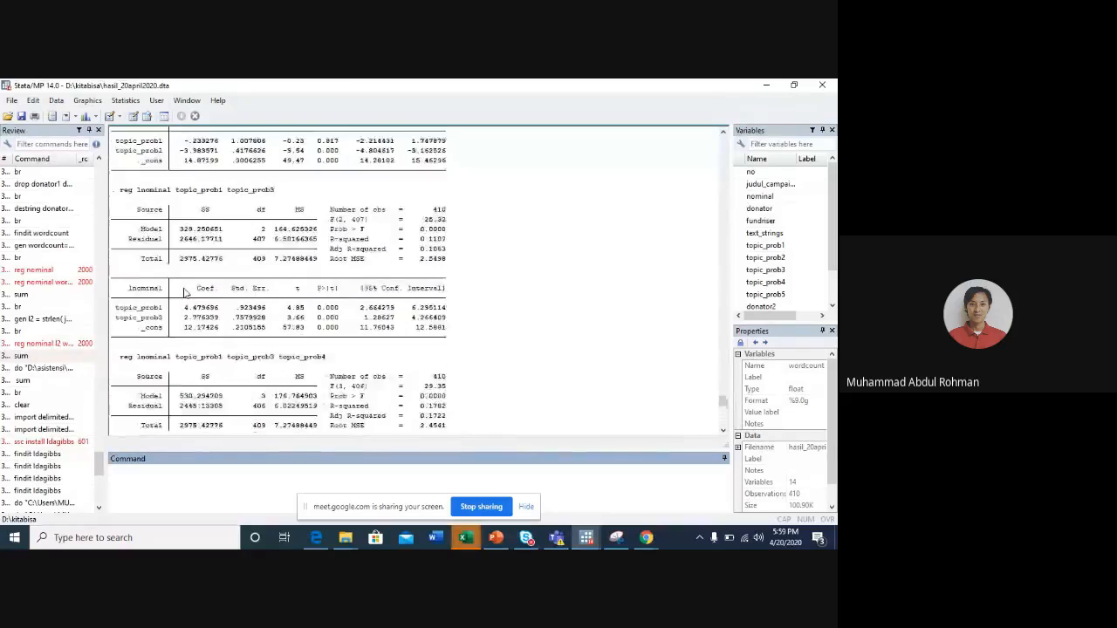
- Review the earlier topic regressions and the coefficient table of the robust regression in the results
scroll(185, 293, "up", 20)
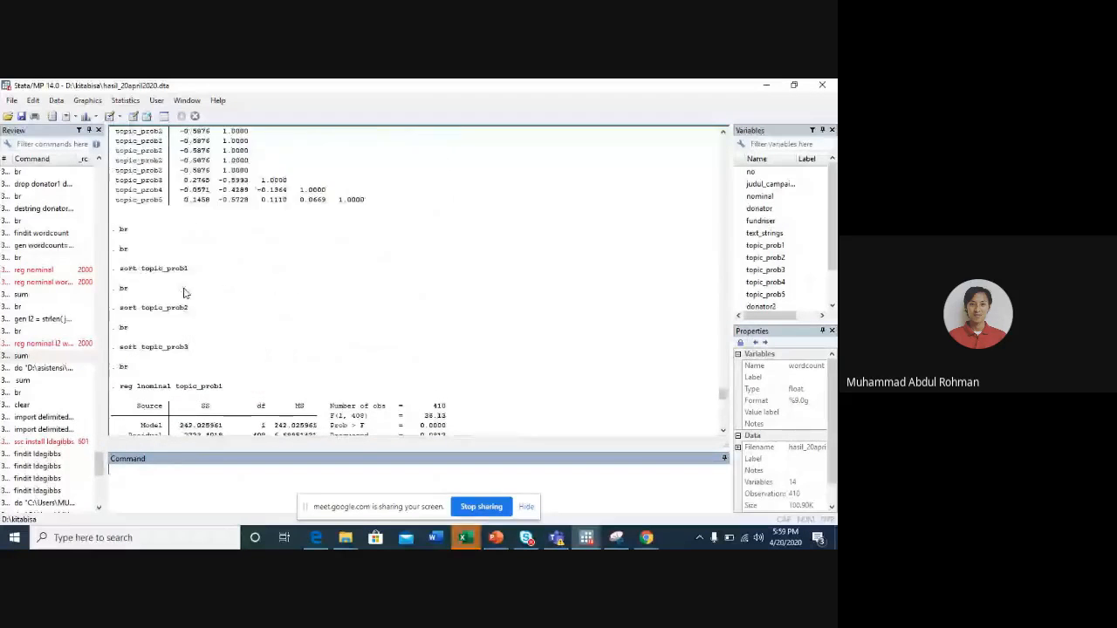
scroll(185, 293, "down", 20)
scroll(185, 294, "down", 6)
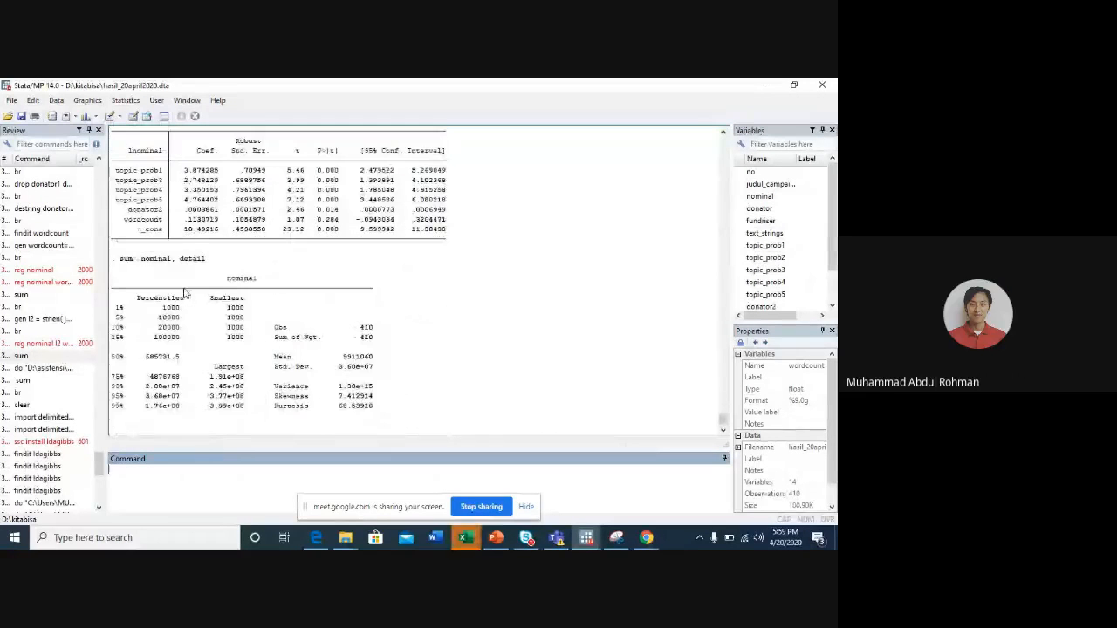
scroll(185, 293, "up", 2)
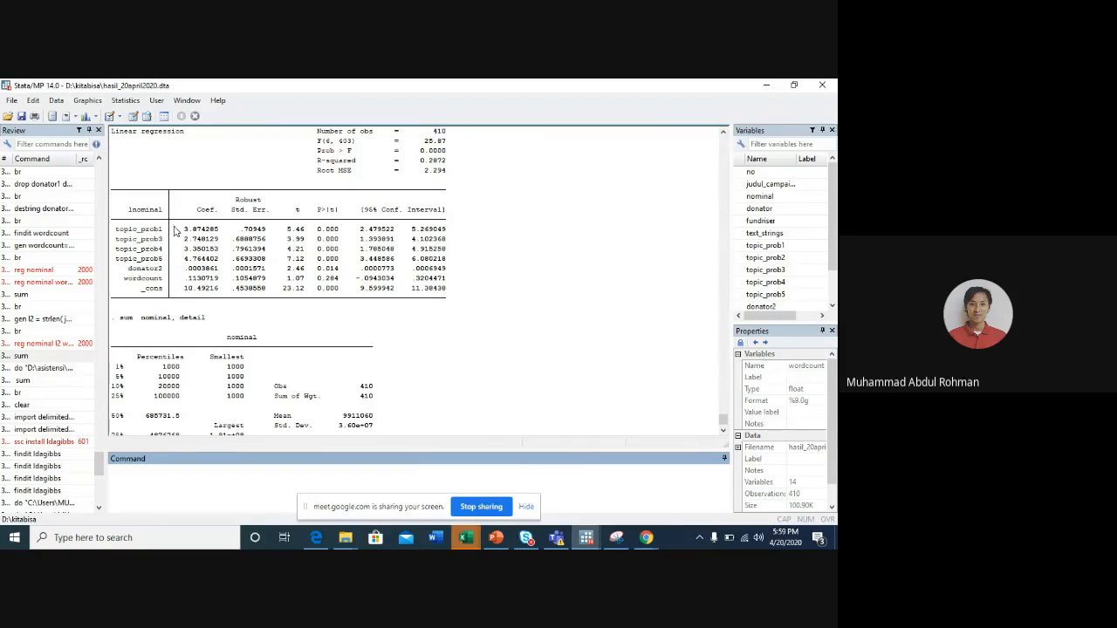
scroll(185, 279, "up", 1)
scroll(185, 279, "up", 3)
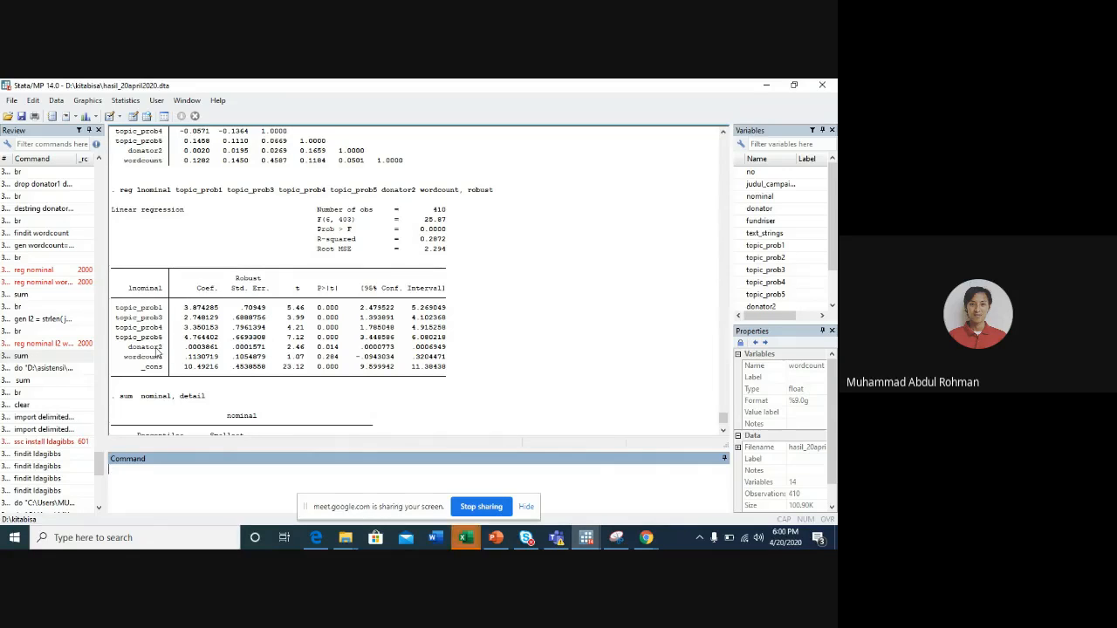
- Sort the dataset by topic_prob5 and open it in the data browser with br
type("m")
type("sort")
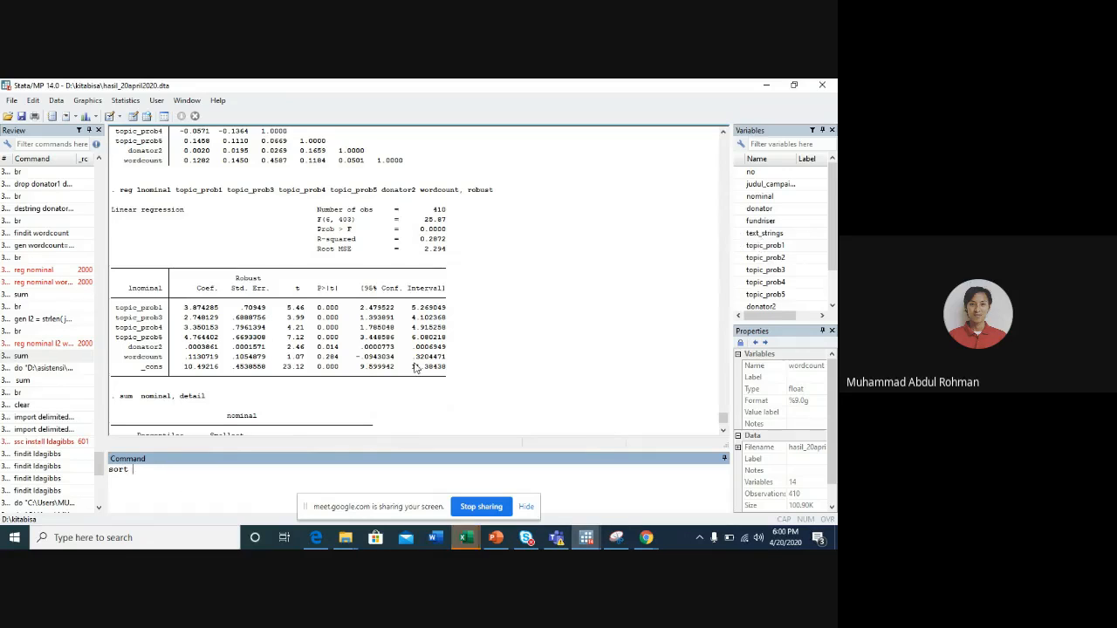
left_click(741, 297)
key("Return")
type("br")
key("Return")
- Examine the topic probability columns for the last rows of the sorted data, moving across to the campaign titles
key("Right")
key("Right")
key("Right")
key("Right")
key("Right")
key("Right")
key("Right")
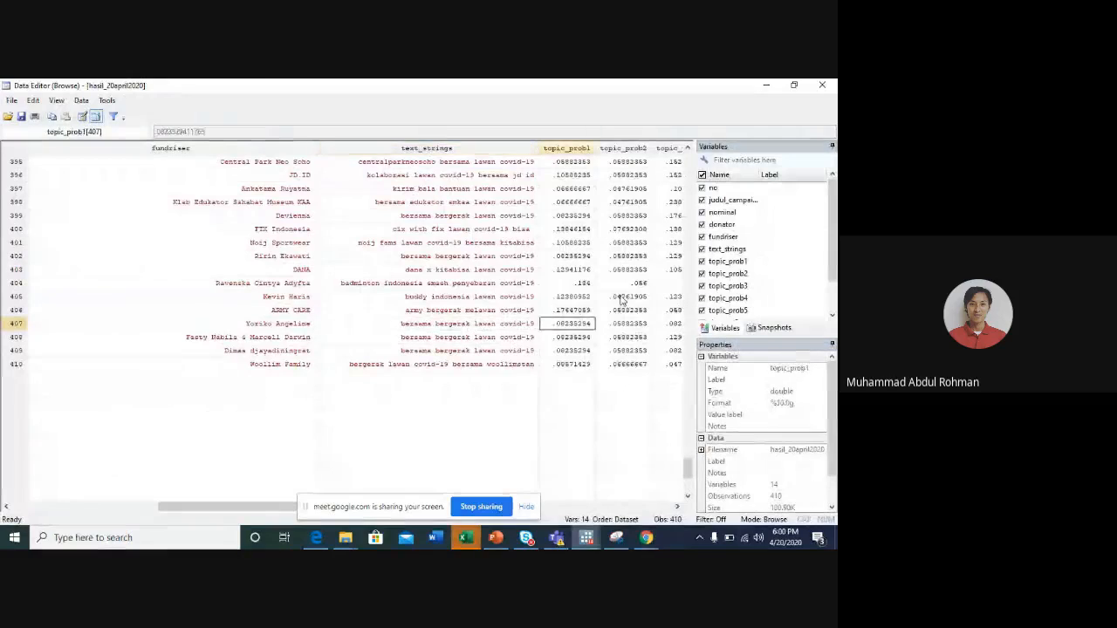
key("Right")
key("Left")
key("Left")
key("Left")
key("Left")
key("Left")
key("Left")
key("Left")
key("Left")
key("Left")
key("Left")
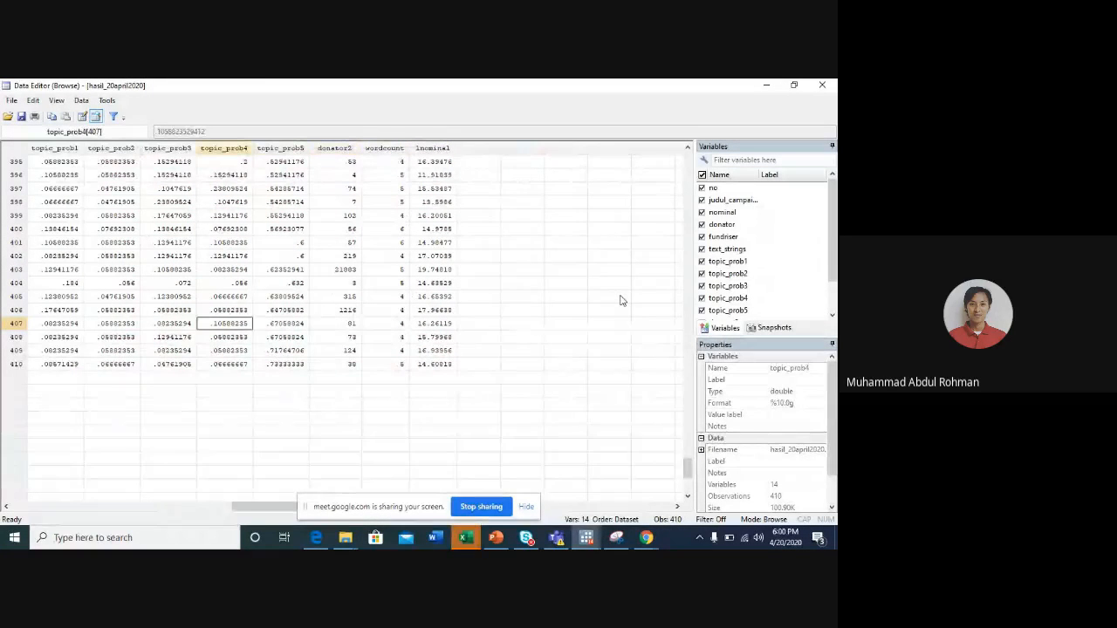
key("Left")
key("Left")
- Compare the judul_campaign titles in rows 399 to 410, which have the highest topic_prob5, and leave the data browser
key("Up")
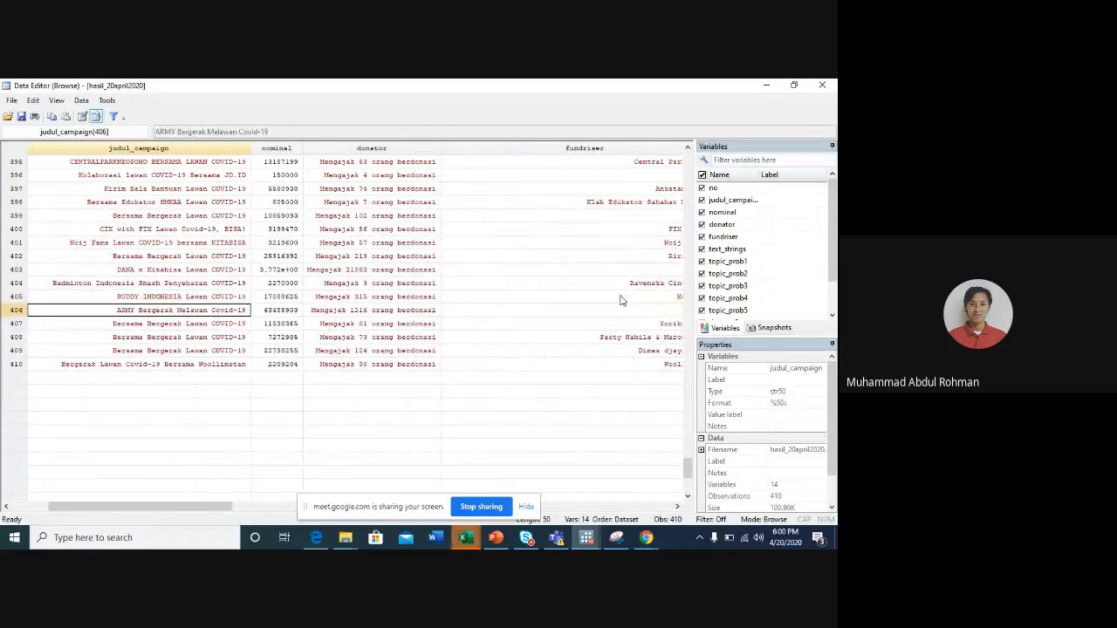
key("Down")
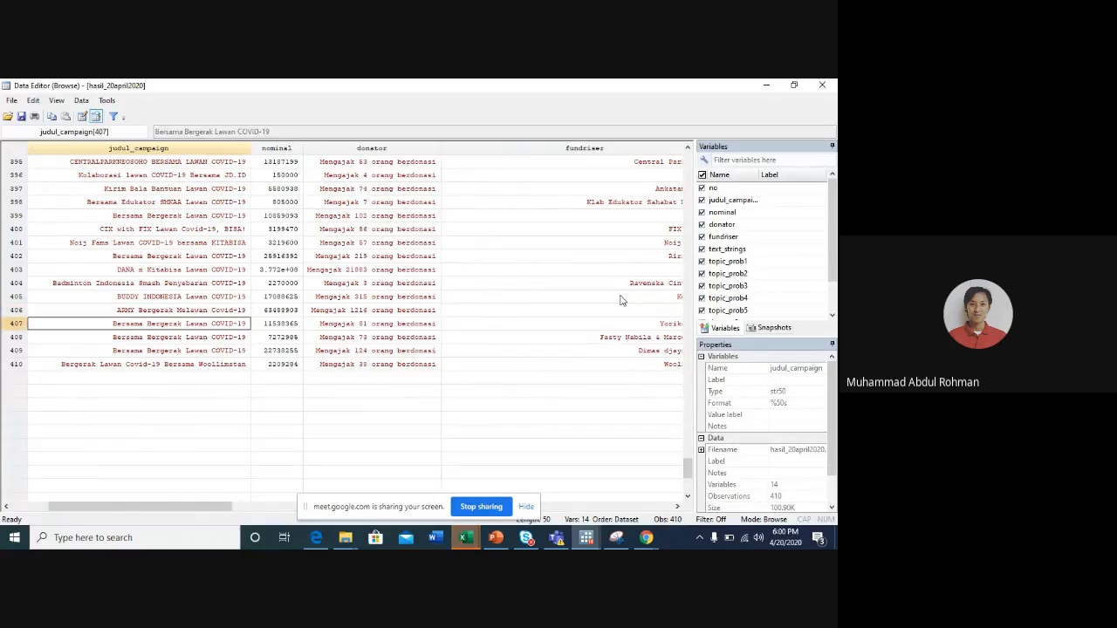
key("Down")
key("Down")
key("Down")
key("Up")
key("Up")
key("Up")
key("Down")
key("Down")
key("Down")
key("Up")
key("Up")
key("Up")
key("Up")
key("Up")
key("Up")
key("Up")
key("Up")
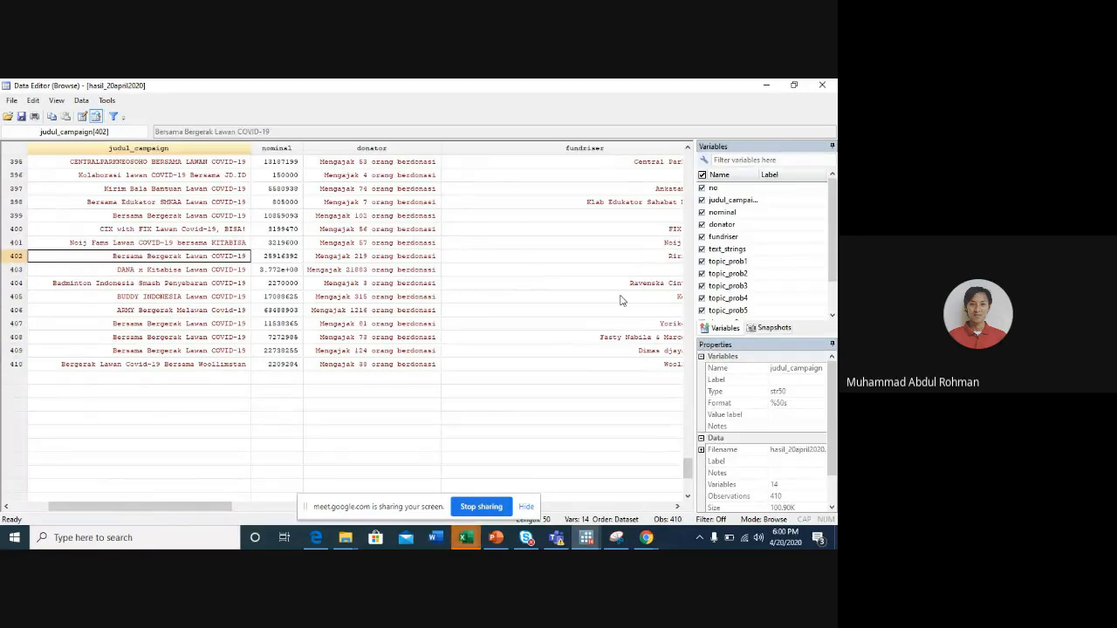
key("Up")
key("Up")
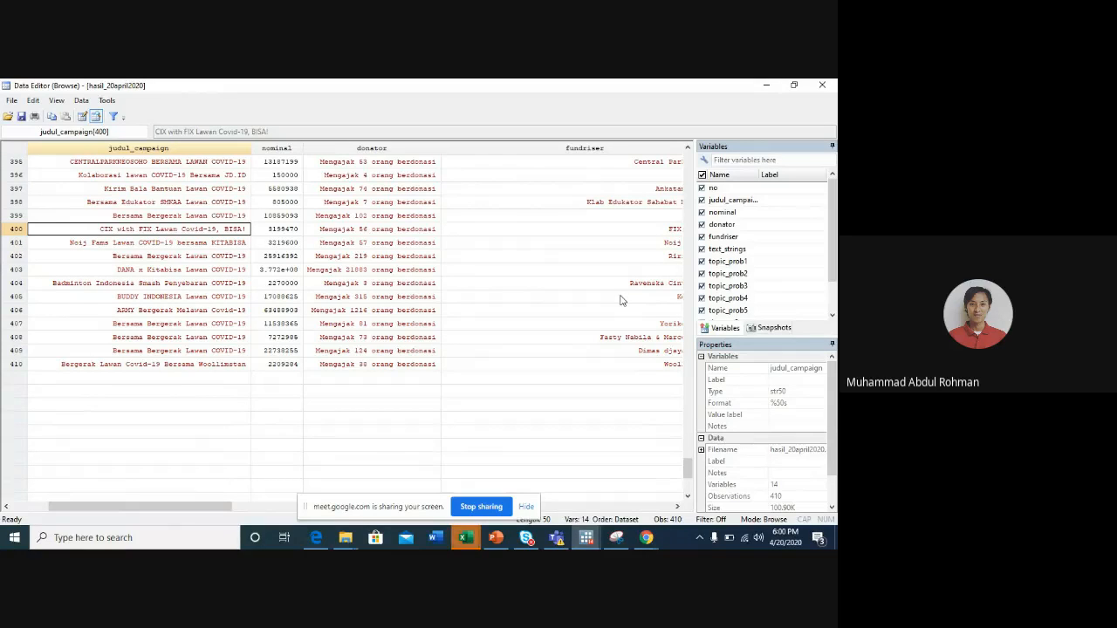
key("Up")
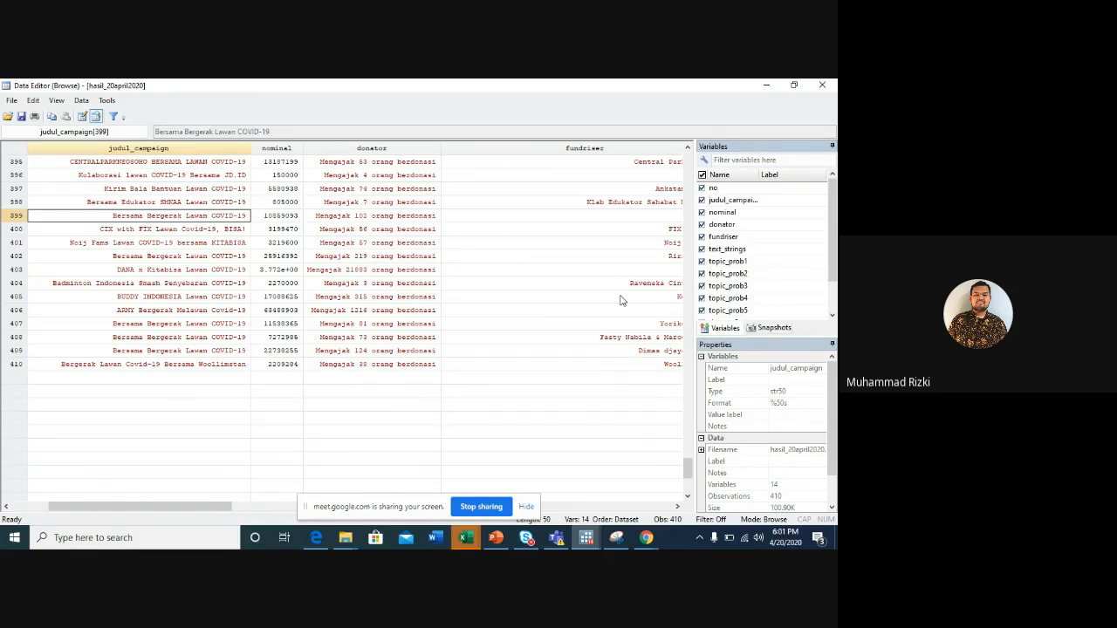
left_click(771, 85)
- Copy the robust regression command of lnominal on the topics, donator2 and wordcount from the results and rerun it
scroll(379, 397, "up", 6)
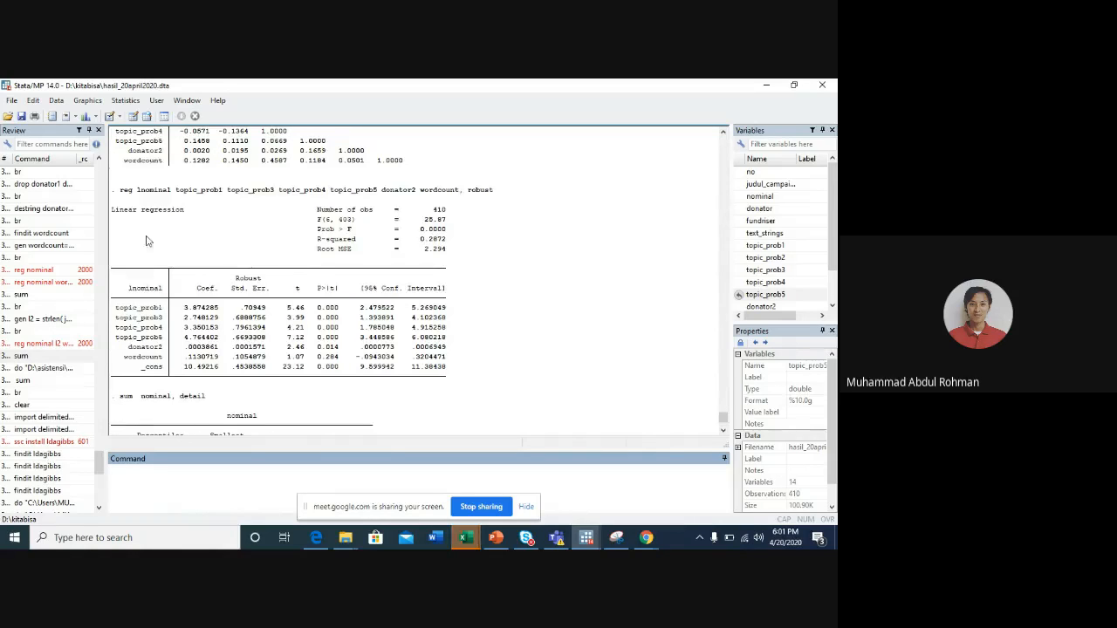
scroll(165, 366, "down", 5)
scroll(169, 397, "up", 5)
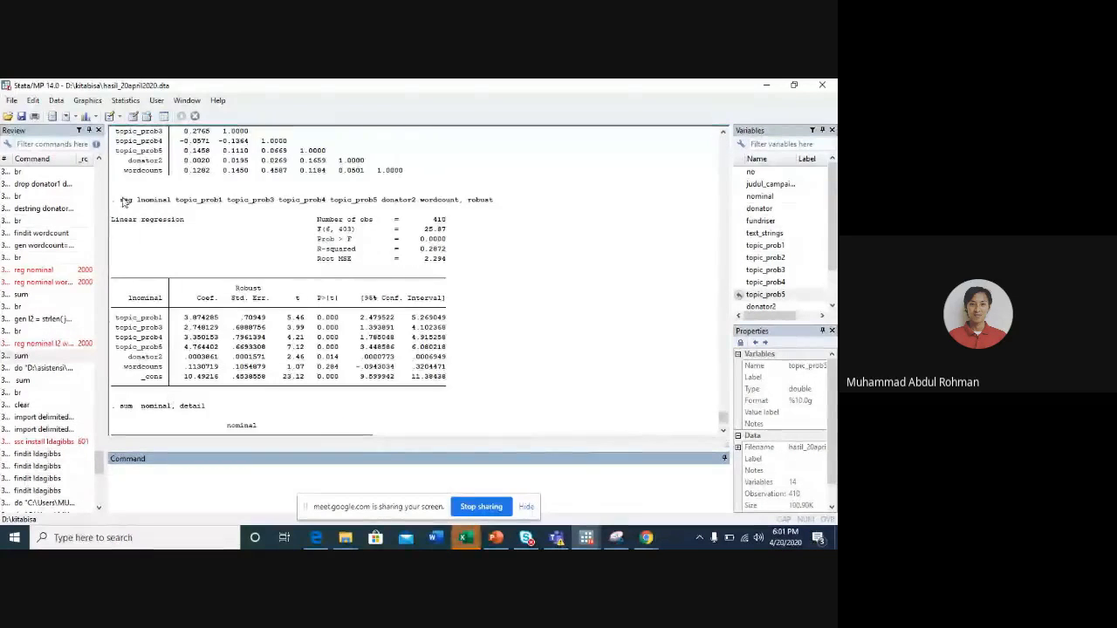
left_click_drag(123, 200, 515, 209)
key("ctrl+c")
left_click(289, 473)
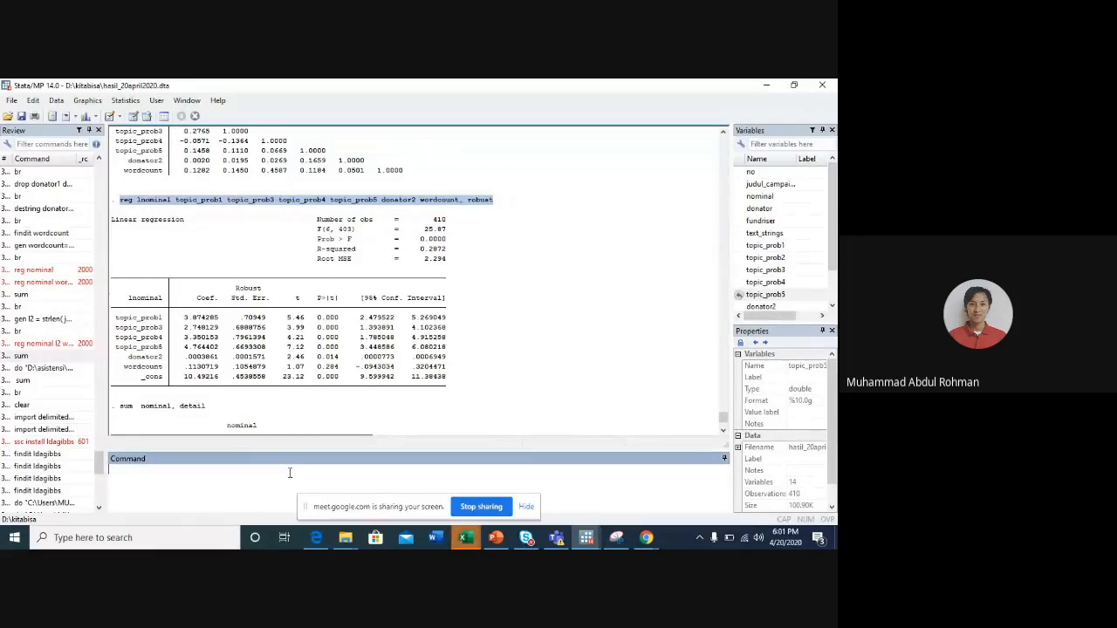
key("ctrl+v")
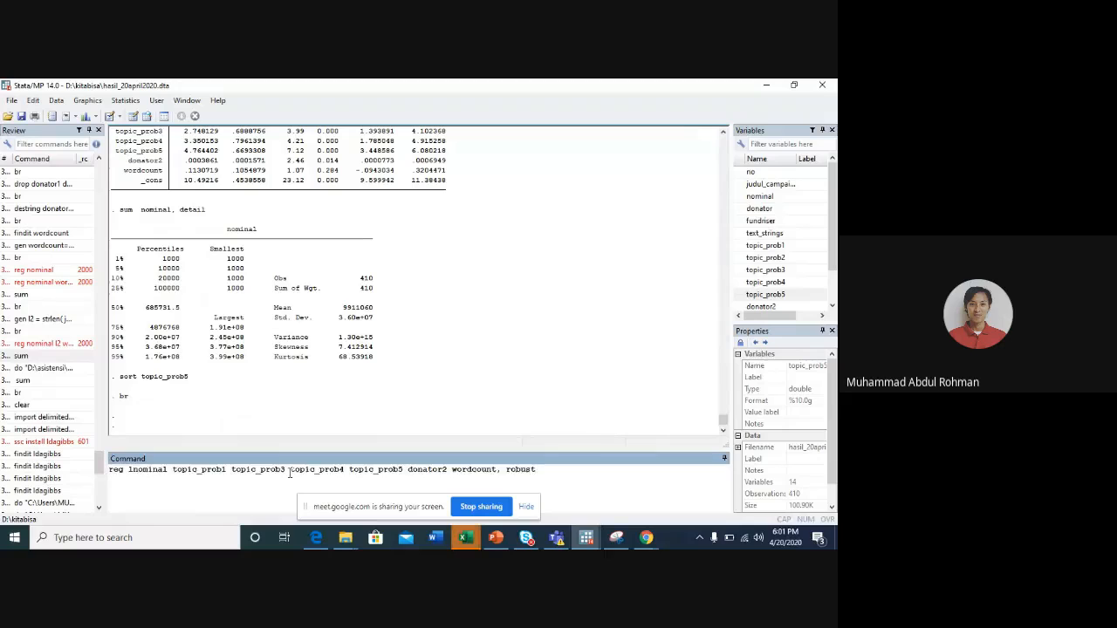
key("Return")
- Write an outreg2 command that exports the regression using hasil_regresi_kitabisa.doc with the replace option
type("outreg")
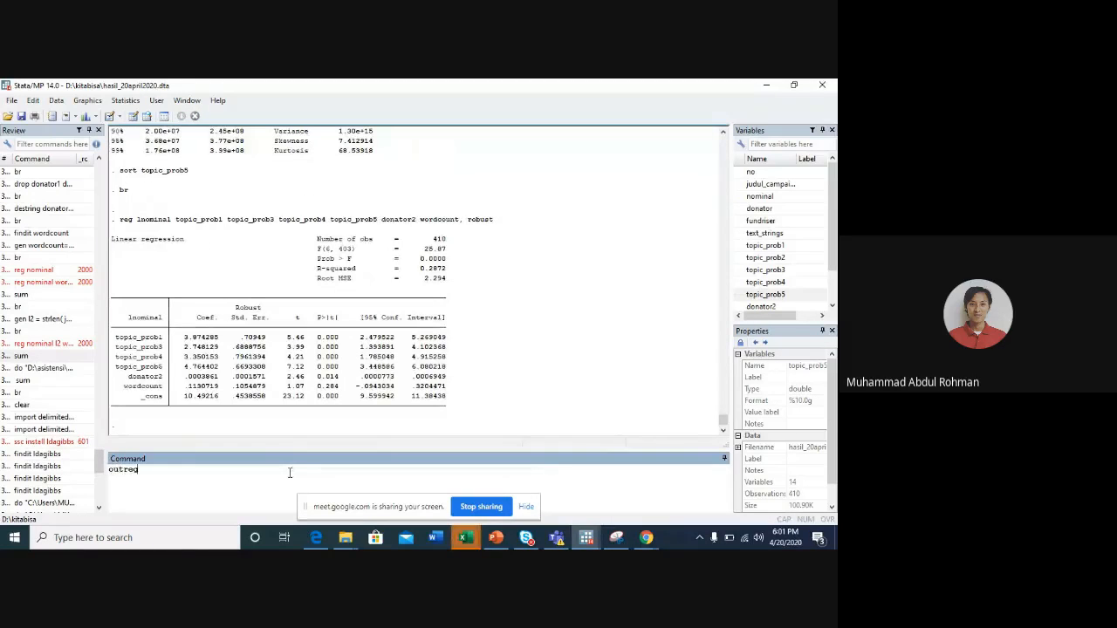
type("2 using ")
type("data")
key("BackSpace")
key("BackSpace")
type("hasil_regresi")
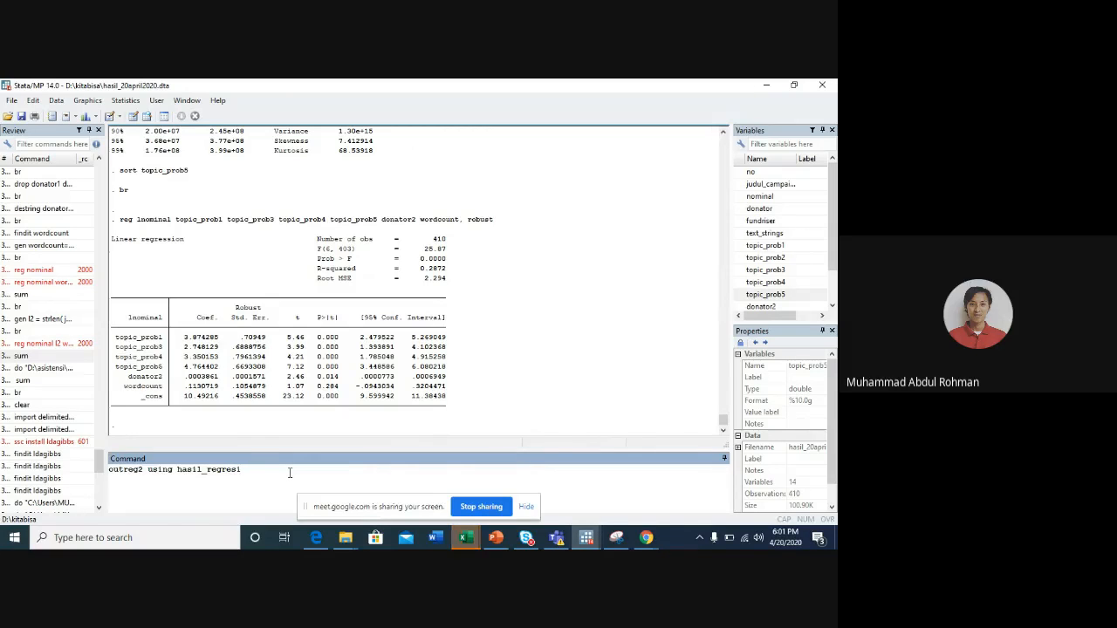
type("_kitabisa.")
key("BackSpace")
type("resi_kitabisa.doc, repl")
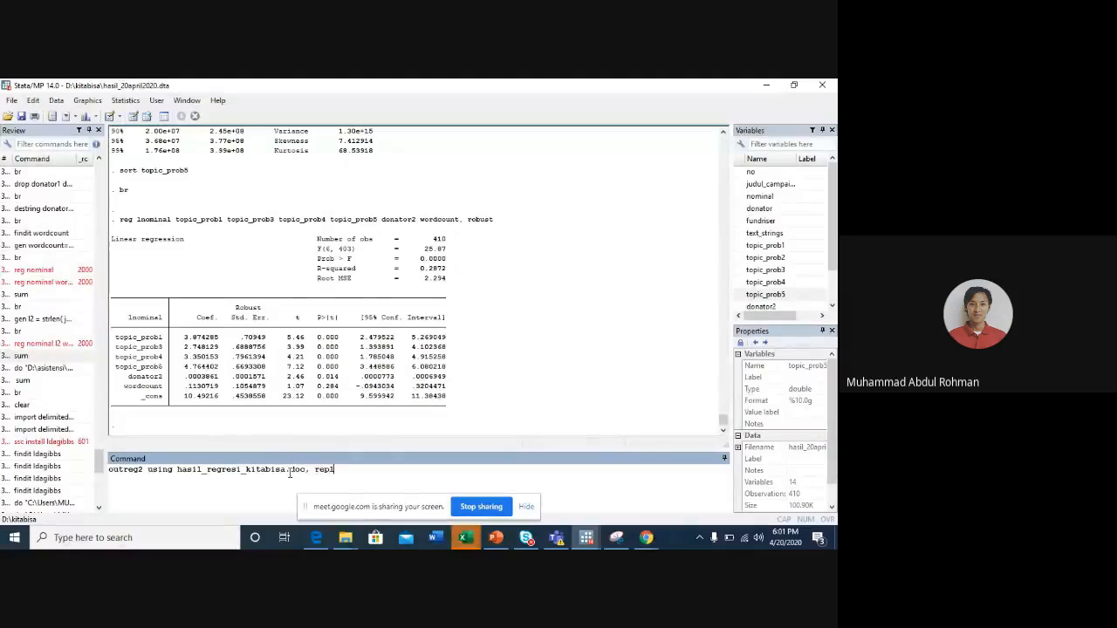
type("ace ctitle(")
type("log nic")
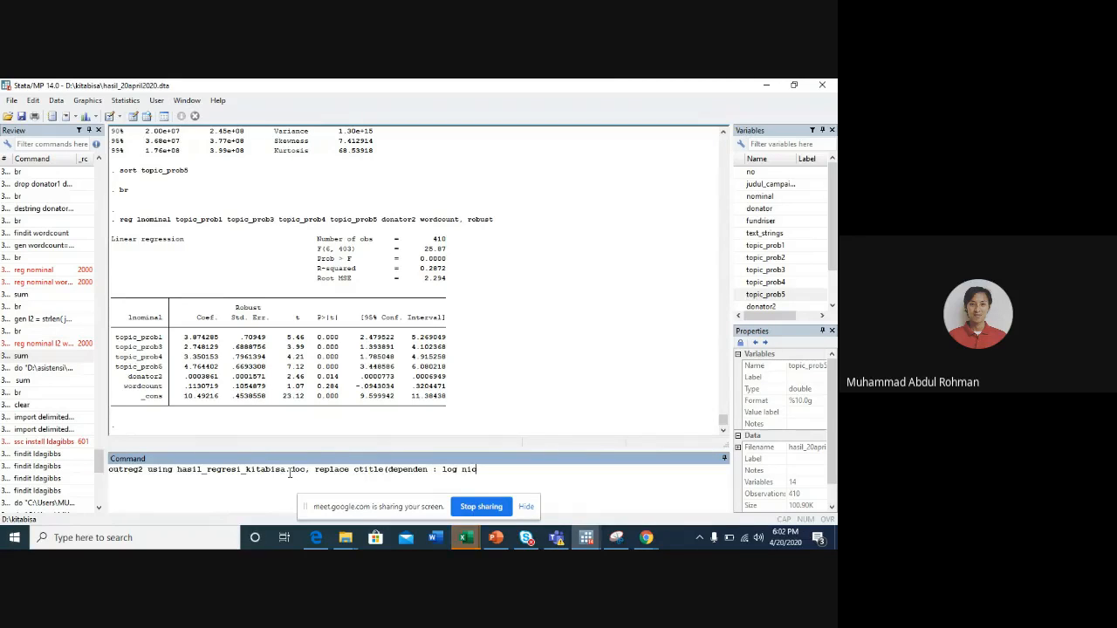
- Add the column title option ctitle(dependen : log (nominal)) to the outreg2 command and run it
type("ominal")
key("Left")
key("Left")
key("Left")
key("Left")
key("Left")
key("Left")
key("Left")
key("Left")
type("(")
key("Right")
key("Right")
key("Right")
key("Right")
key("Right")
key("Right")
key("Right")
key("Right")
type(")")
key("Return")
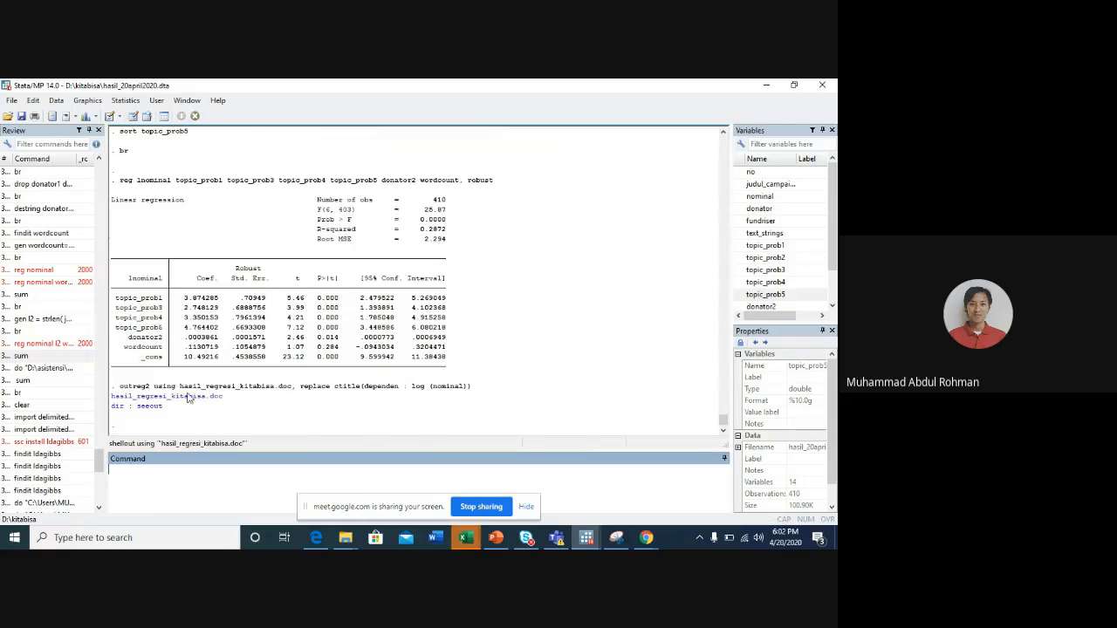
- Open the exported hasil_regresi_kitabisa.doc in Word, review the regression table at full window size, and return to Stata
left_click(189, 397)
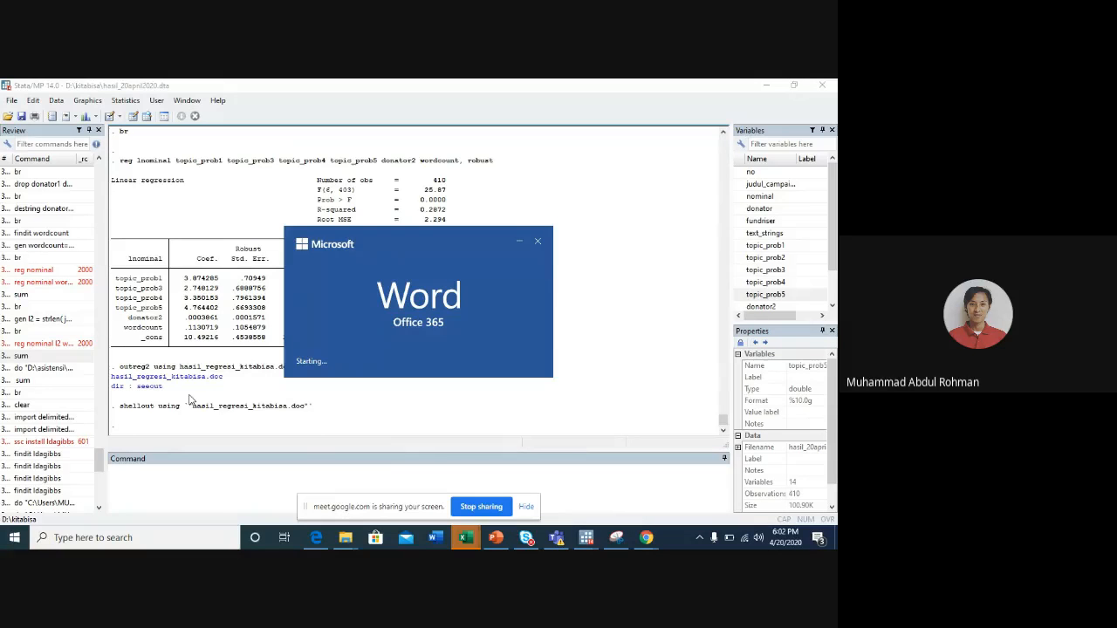
scroll(297, 332, "down", 4)
scroll(295, 335, "up", 2)
scroll(295, 335, "up", 1)
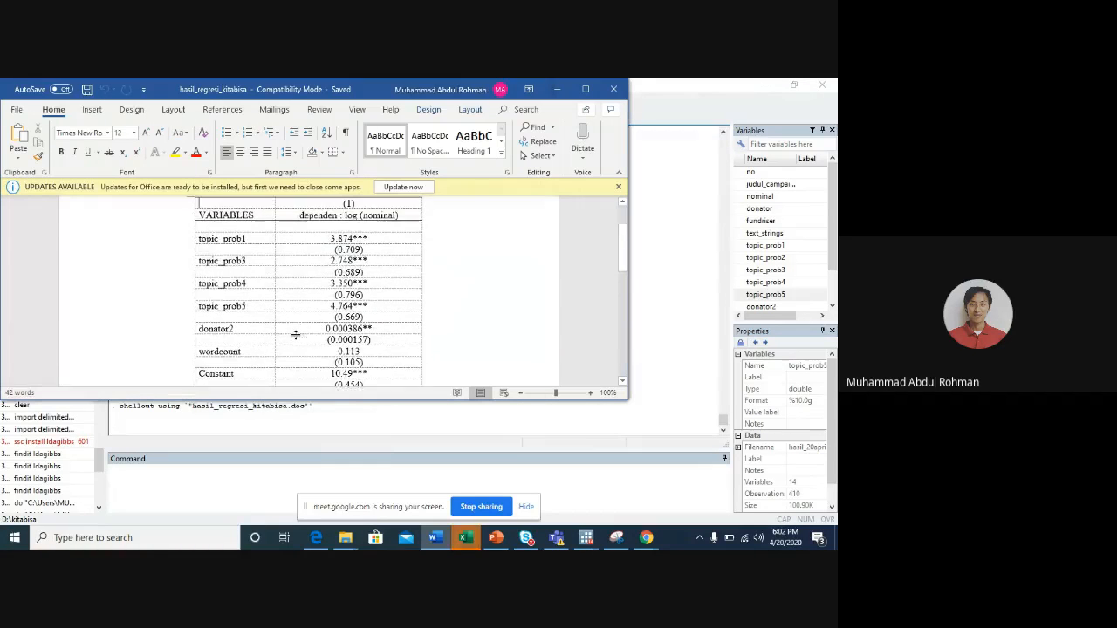
left_click(585, 89)
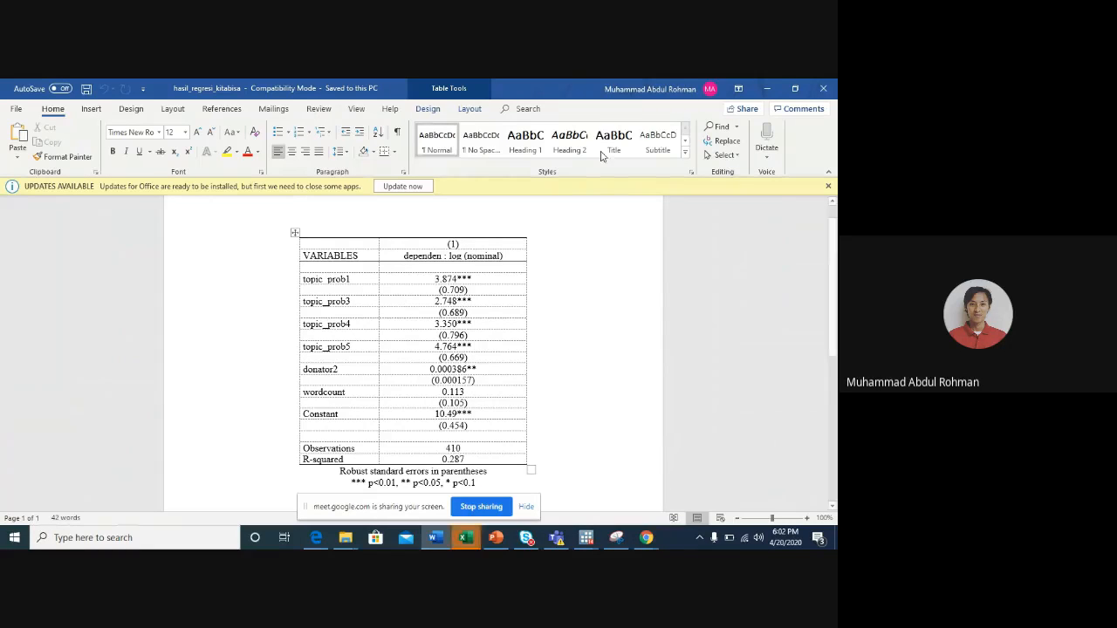
left_click(765, 88)
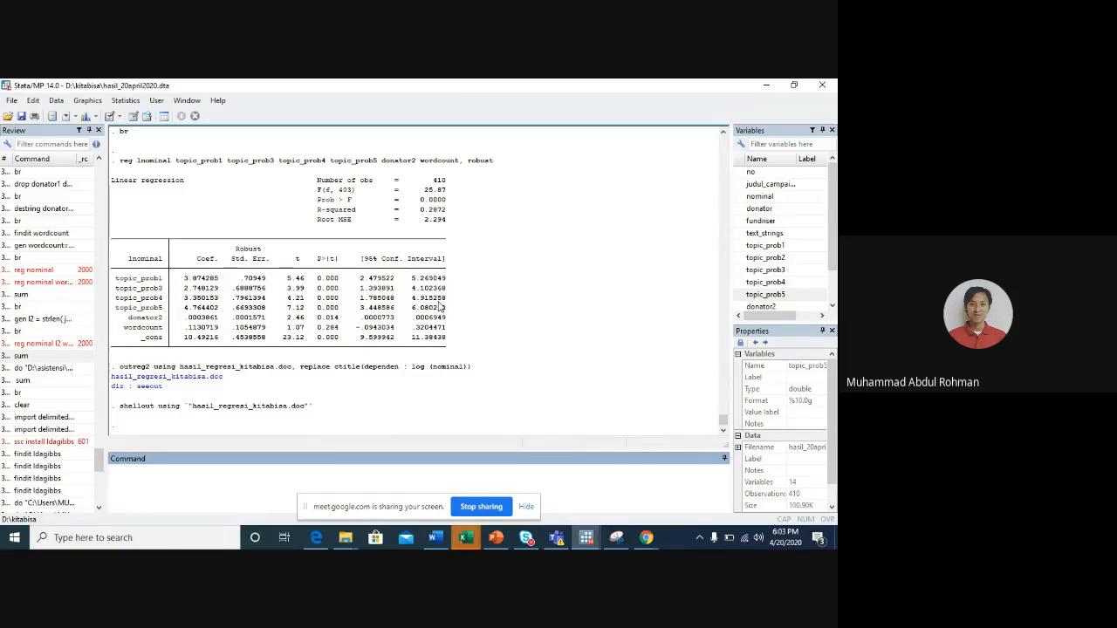
- Switch to the multicollinearity lecture in PowerPoint and go to slide 17
left_click(494, 543)
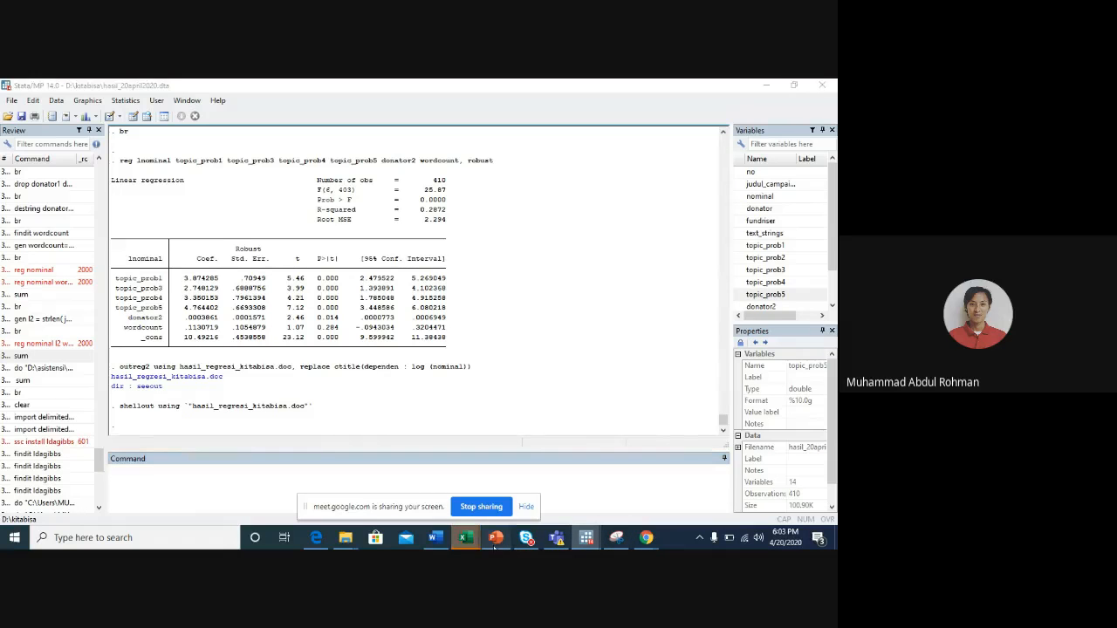
left_click(61, 291)
key("Up")
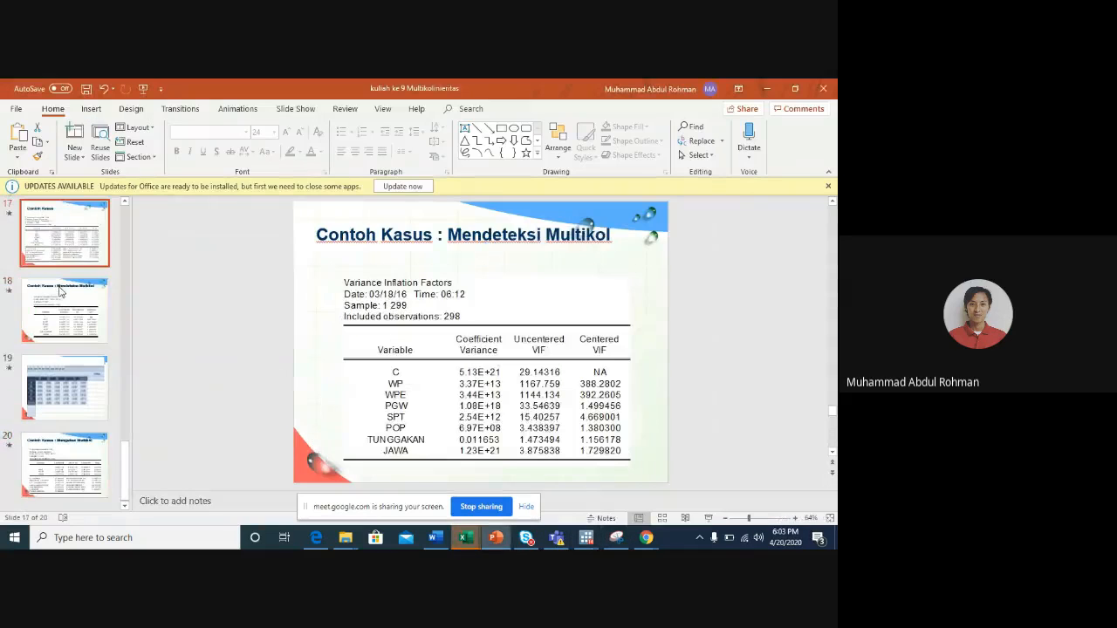
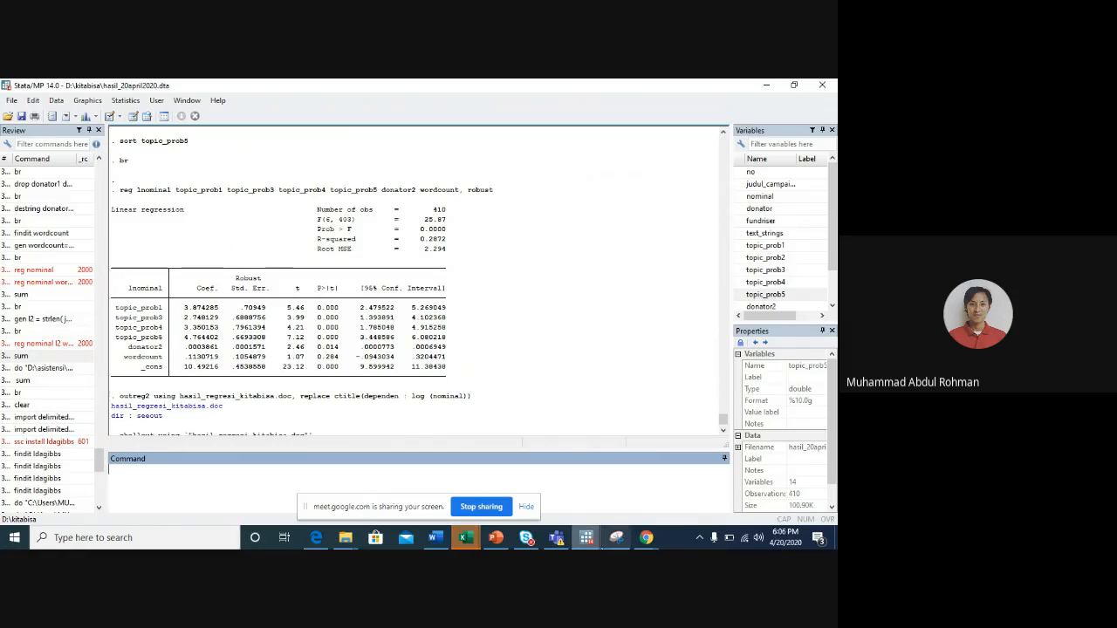
- Look through the data-cleaning commands in do file 20 April 2020.do and return to the regression results
mouse_move(585, 538)
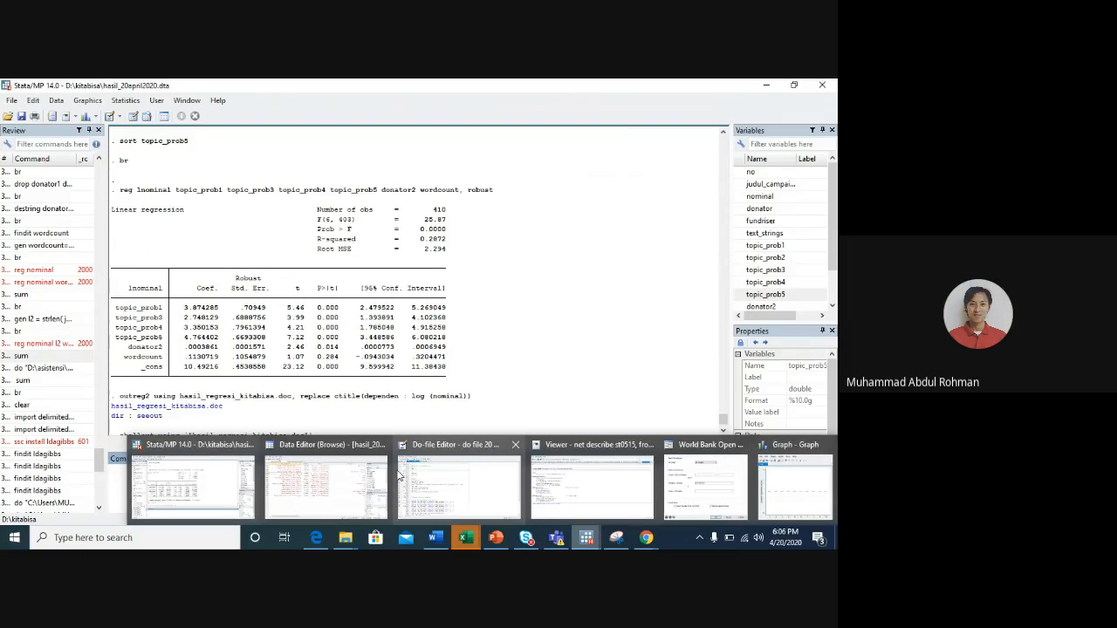
left_click(479, 487)
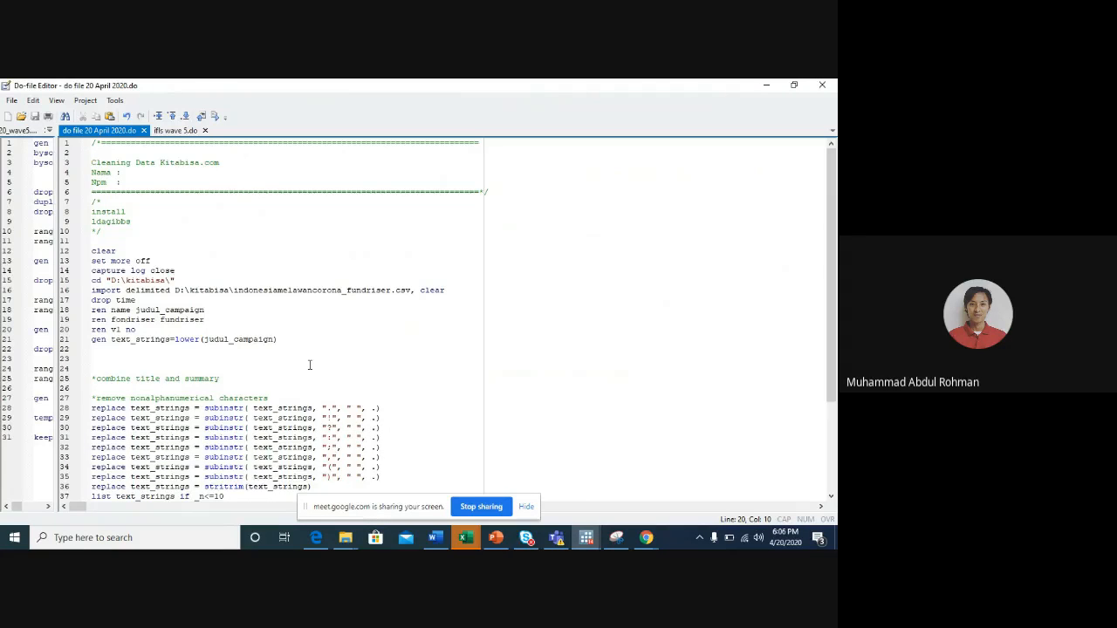
scroll(309, 365, "down", 4)
left_click(768, 84)
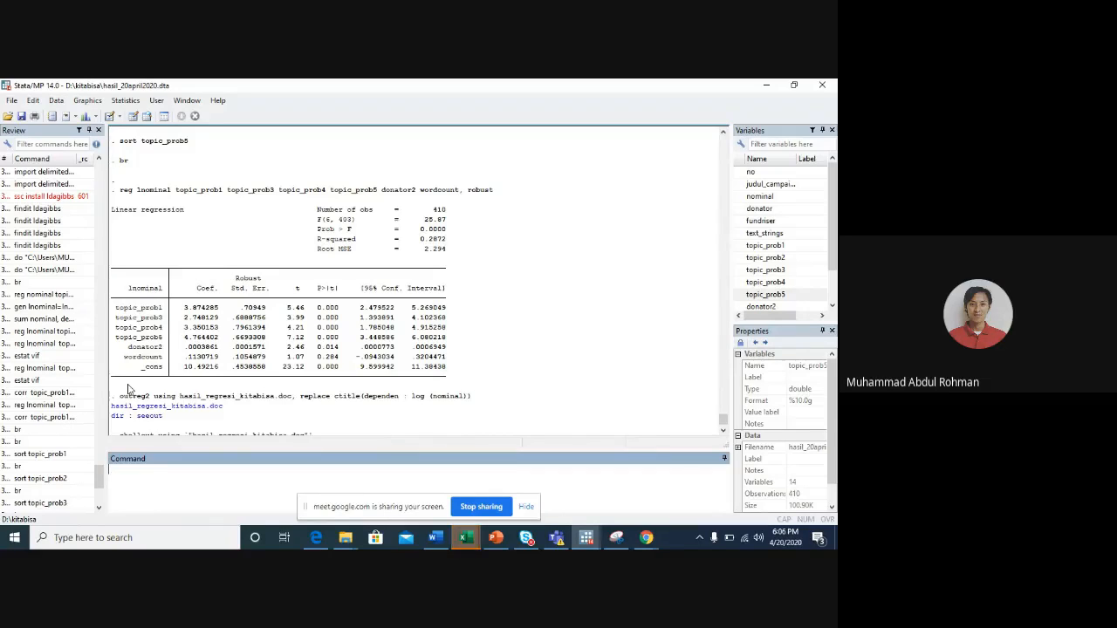
- Compare the robust regression of lnominal with the earlier non-robust regression in the results output
scroll(127, 389, "down", 1)
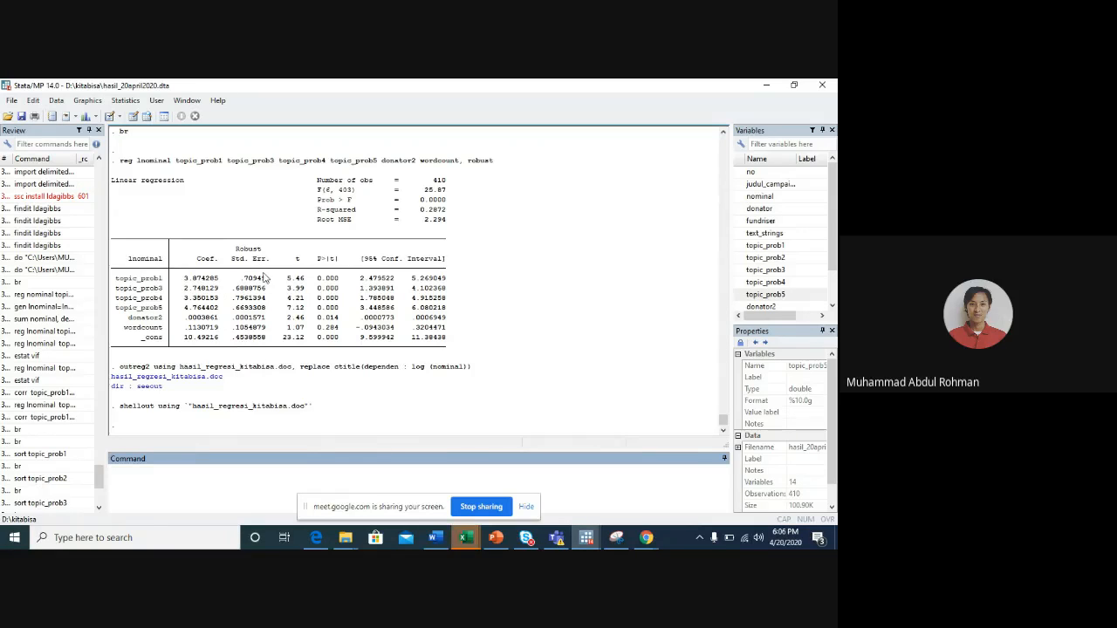
scroll(265, 277, "up", 6)
scroll(264, 278, "up", 8)
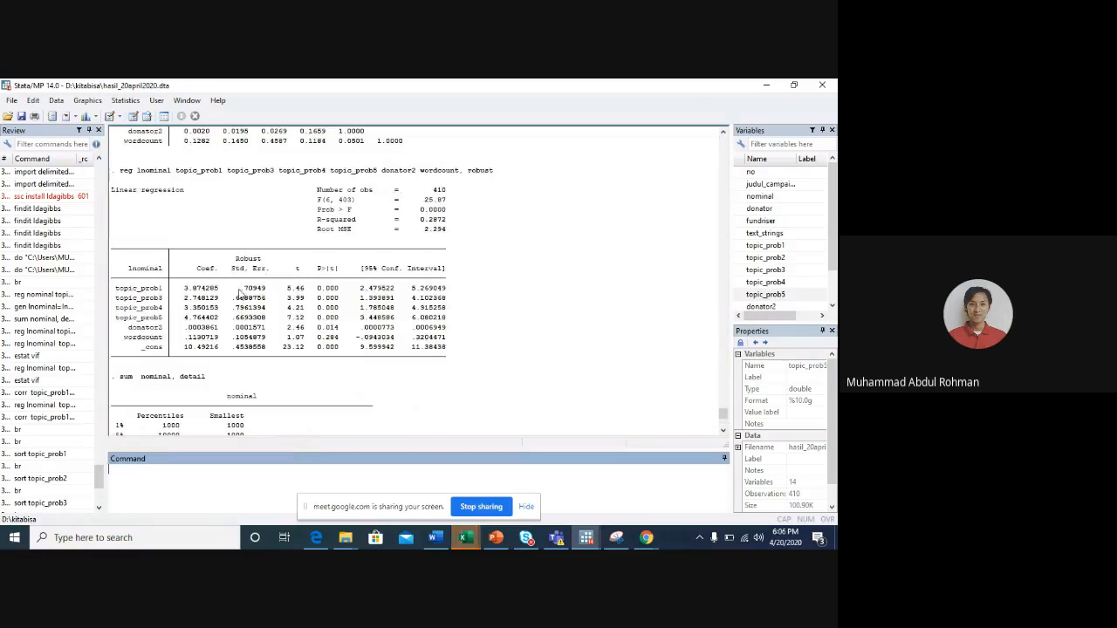
scroll(372, 226, "up", 6)
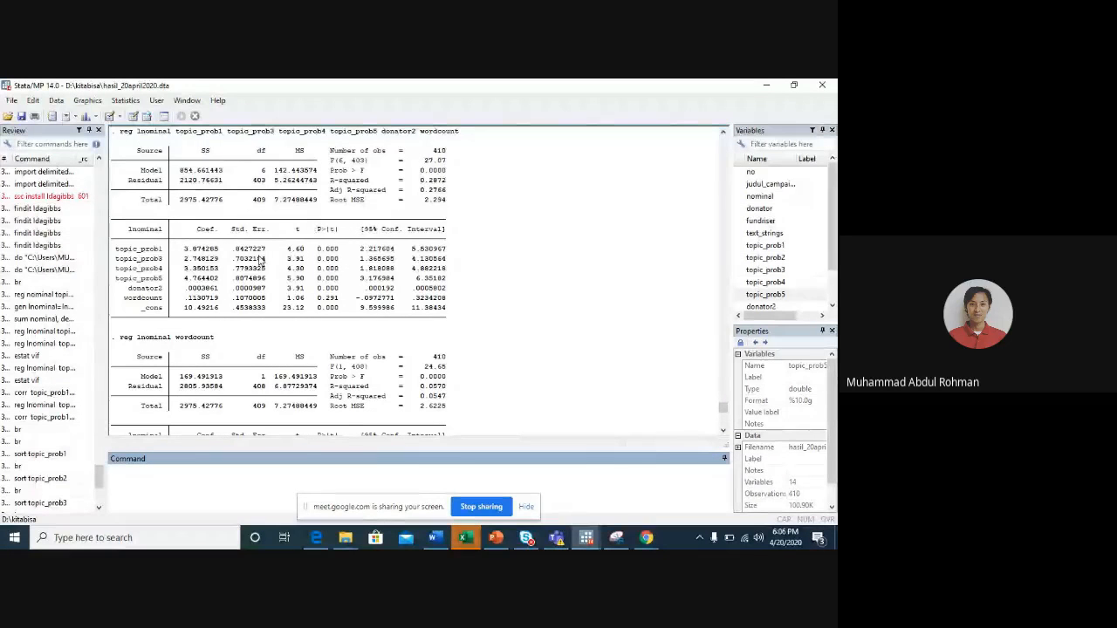
scroll(262, 274, "up", 1)
scroll(248, 281, "down", 14)
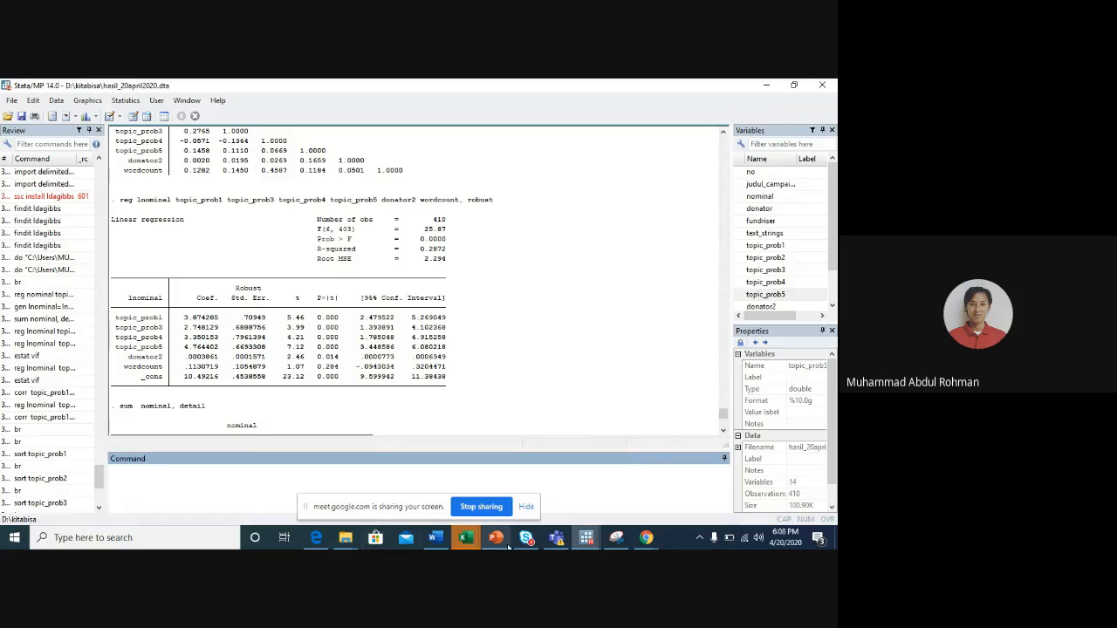
mouse_move(555, 543)
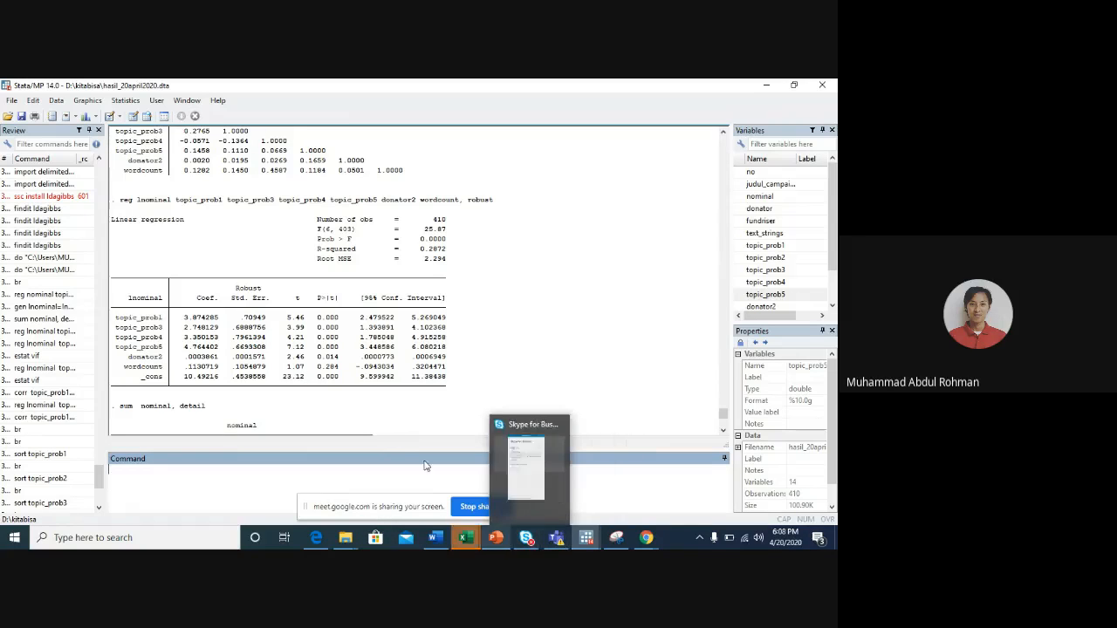
left_click(372, 409)
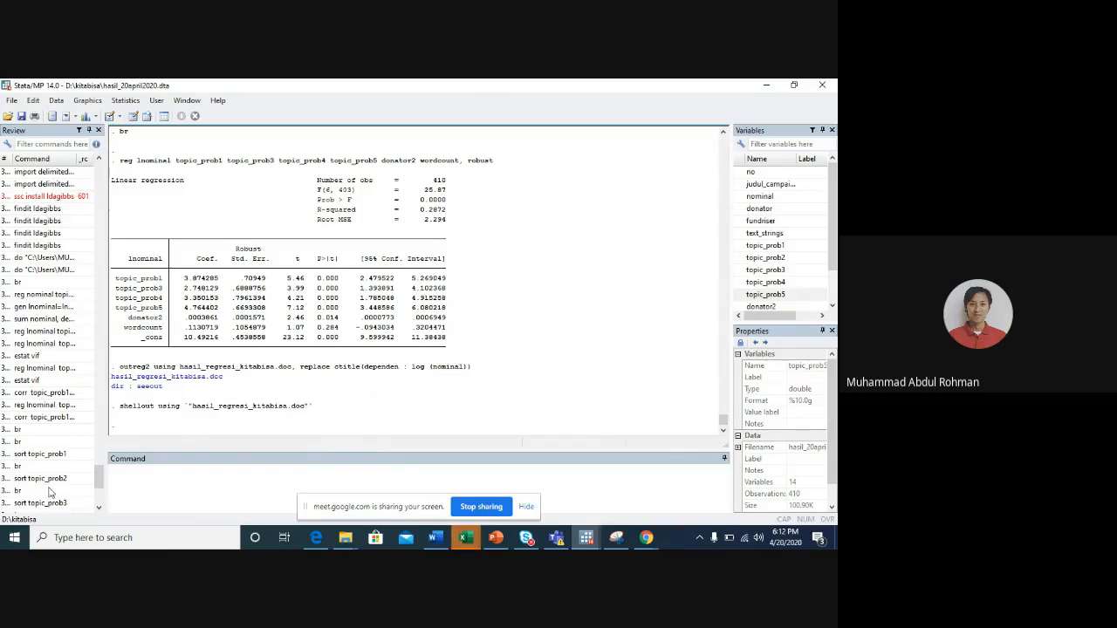
- Rerun the regression of lnominal on topic_prob1, topic_prob2, topic_prob3, topic_prob4 and topic_prob5
double_click(34, 407)
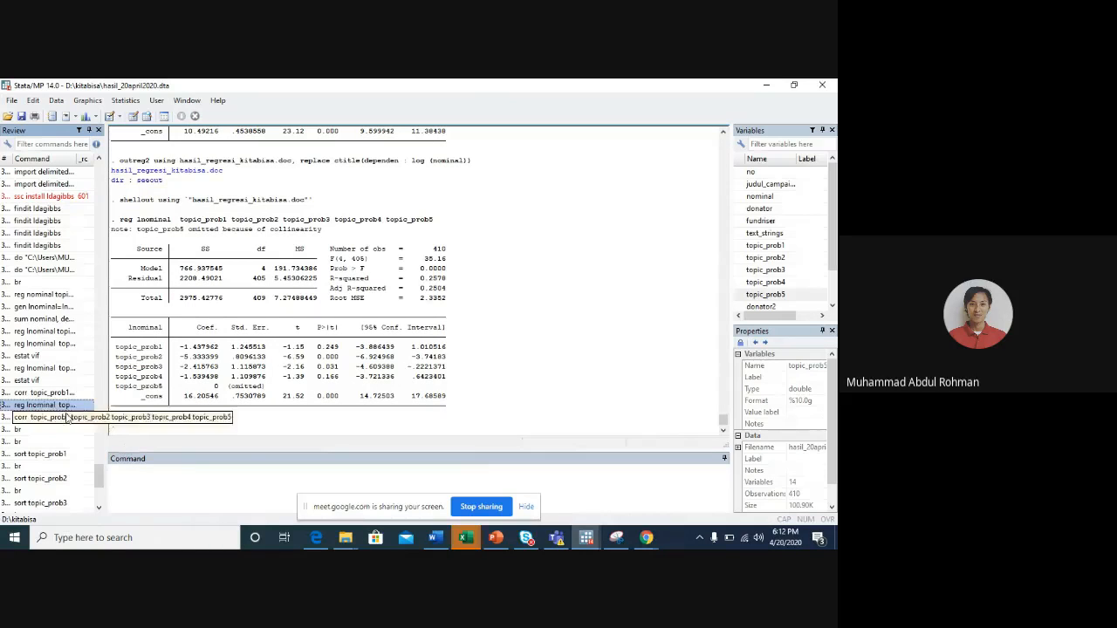
scroll(52, 454, "down", 6)
left_click(49, 505)
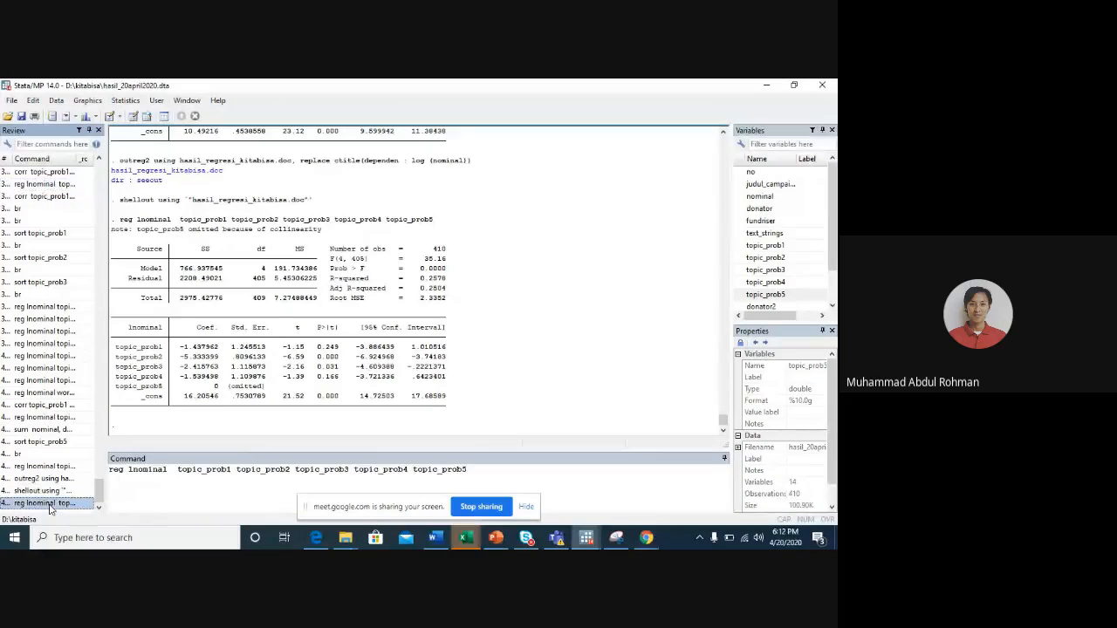
double_click(49, 504)
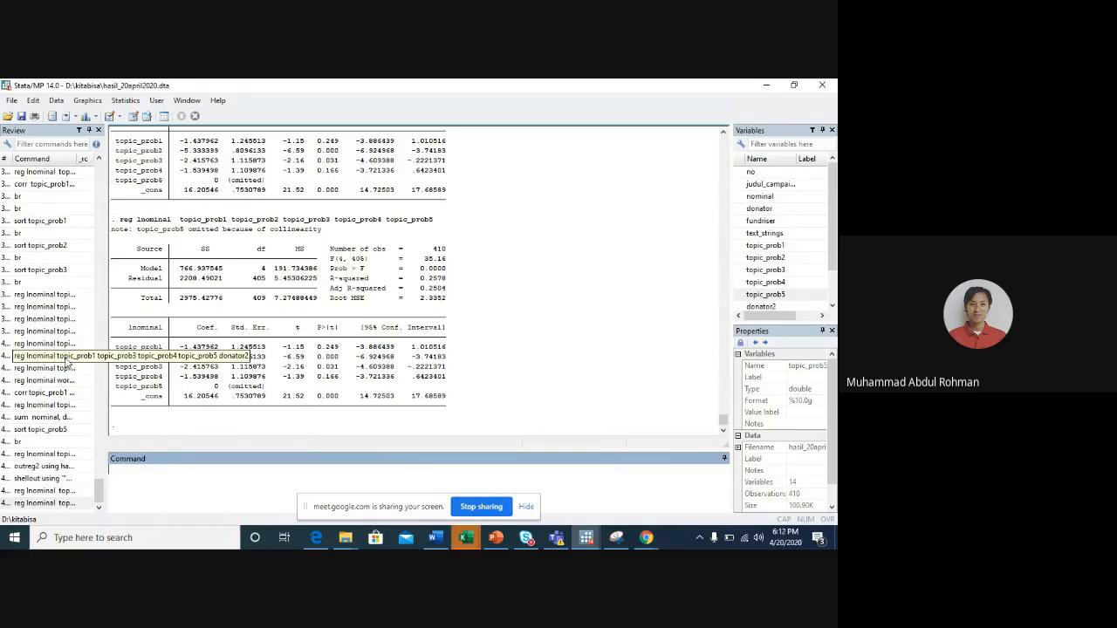
- Regress lnominal on topic_prob1, topic_prob3, topic_prob4, topic_prob5 and donator2, and check multicollinearity with estat vif
left_click(67, 359)
key("Return")
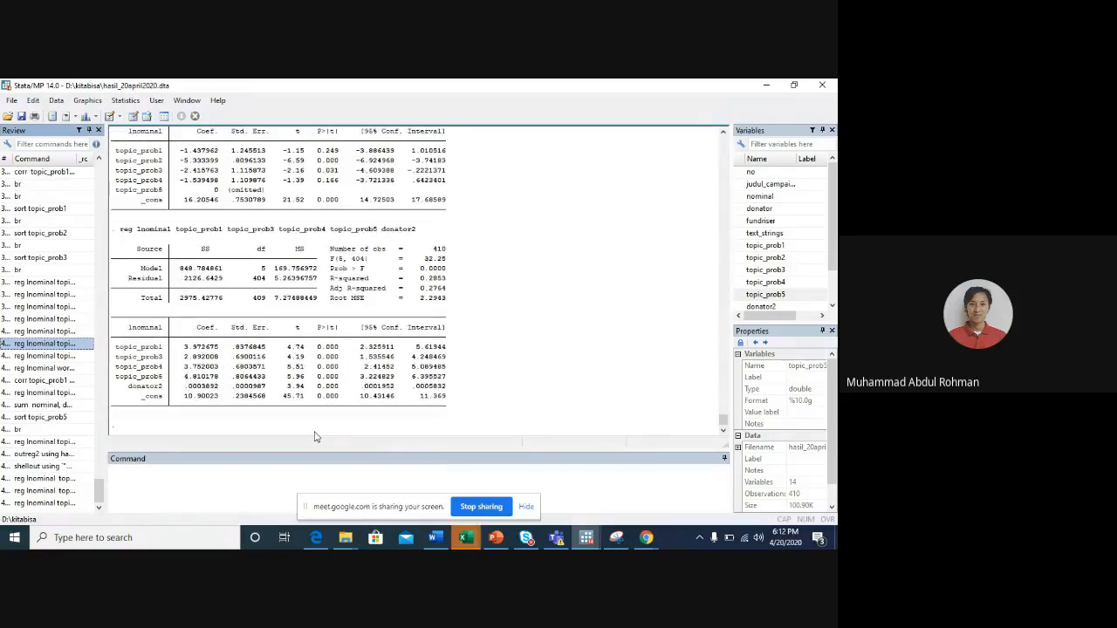
type("et")
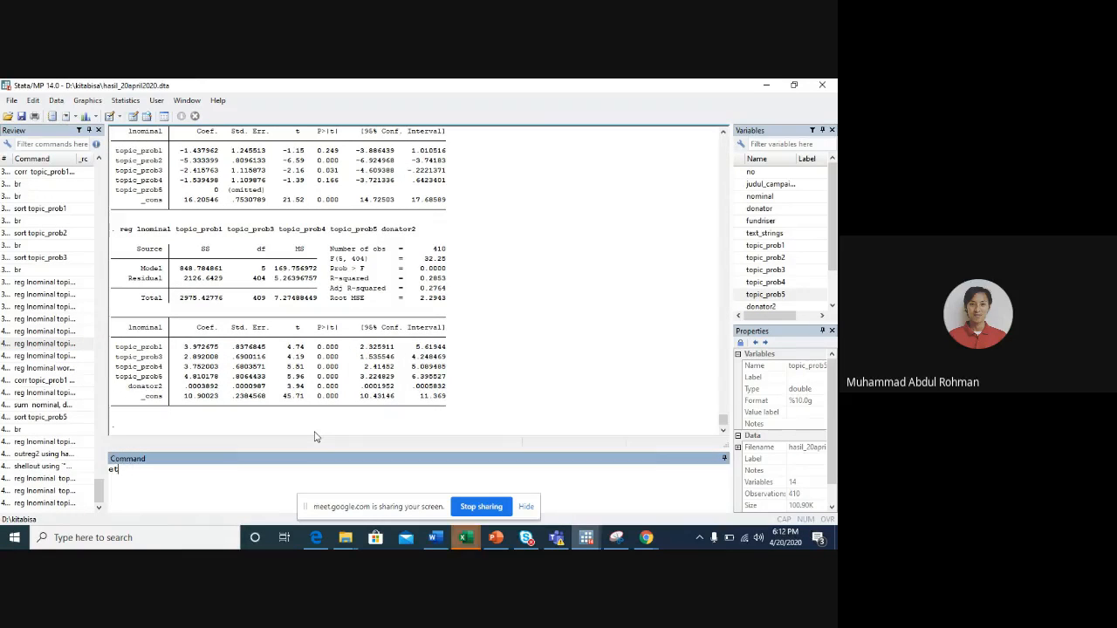
key("BackSpace")
type("stat vif")
key("Return")
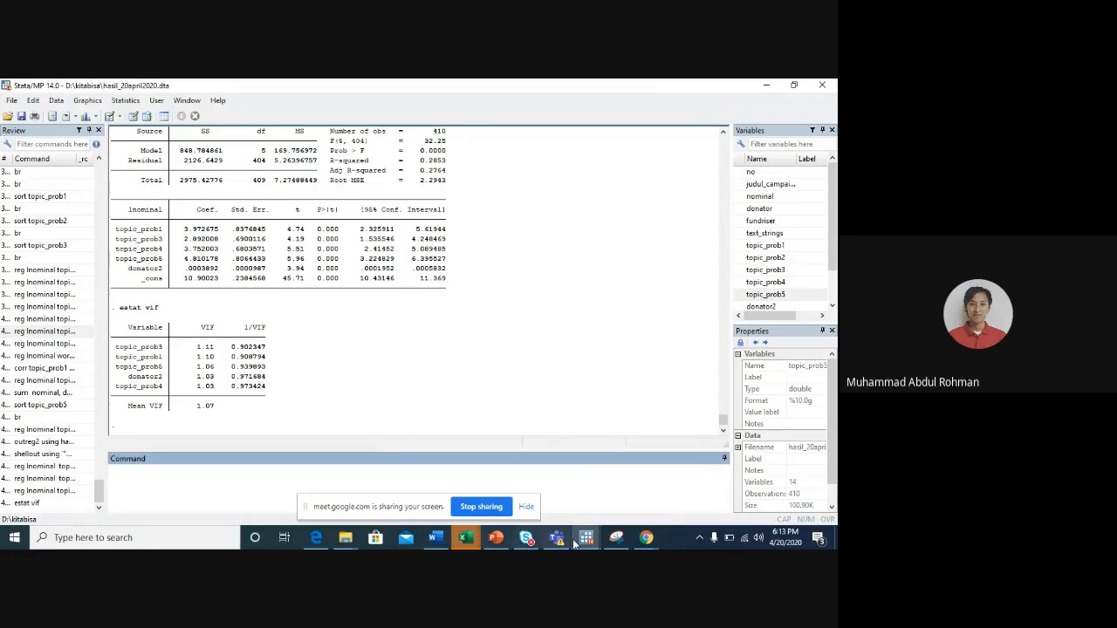
- Switch to the Google Images search in Chrome and search for "multikol stata"
mouse_move(646, 537)
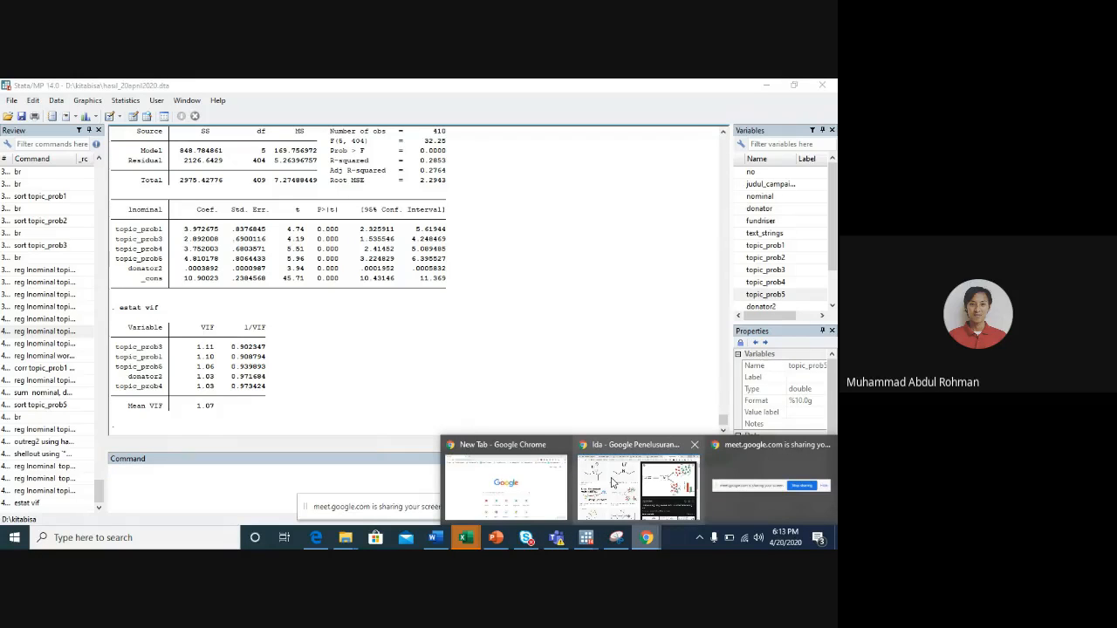
left_click(614, 482)
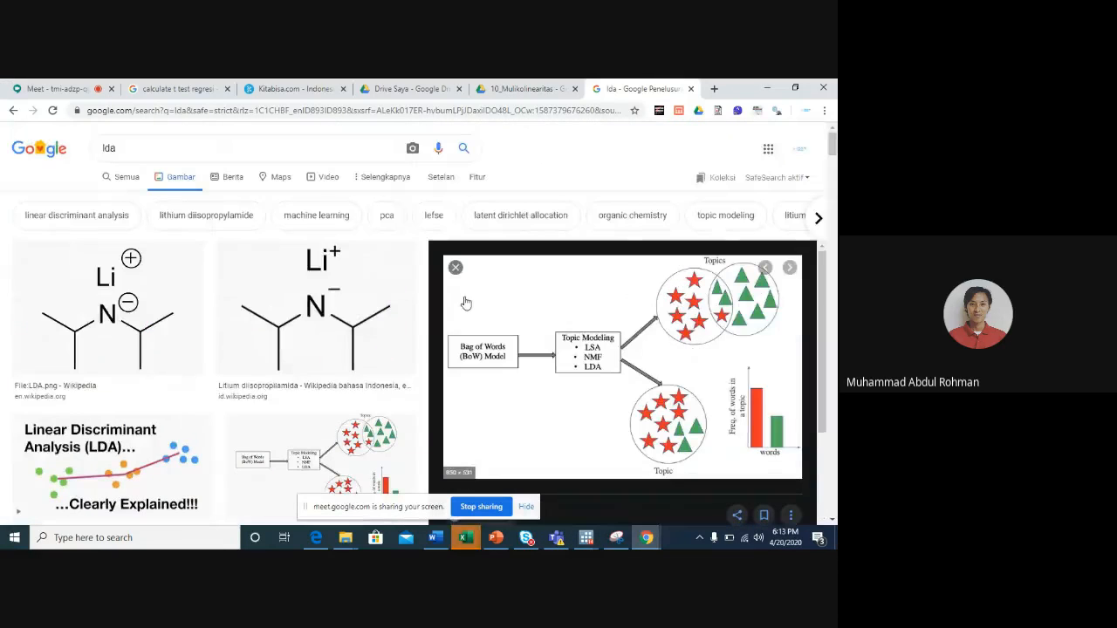
double_click(352, 143)
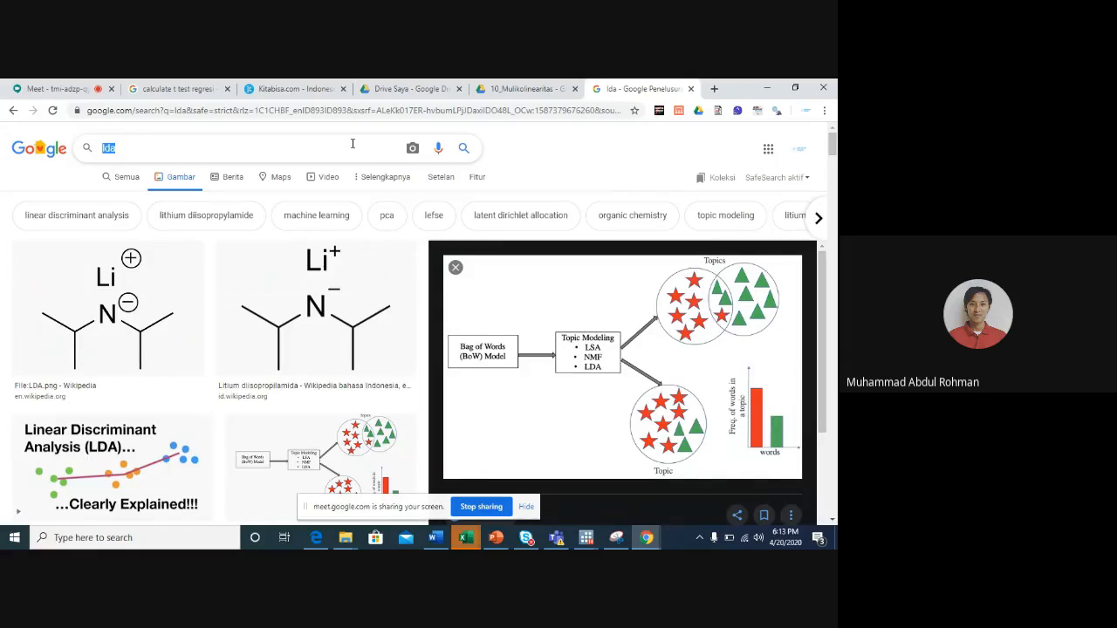
type("multiko")
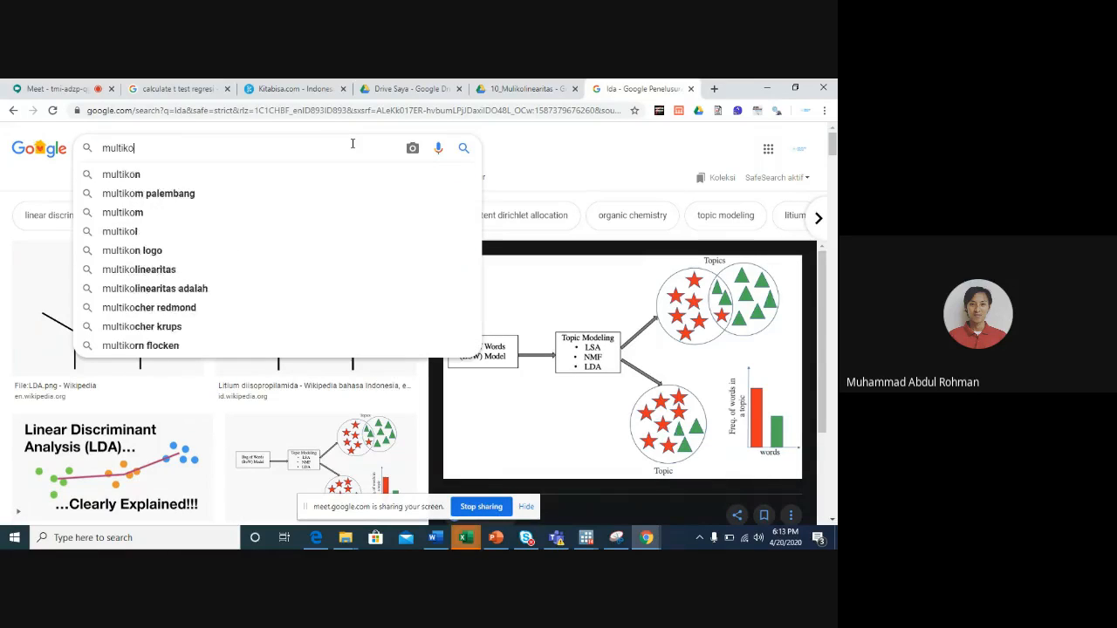
type("l stata")
key("Return")
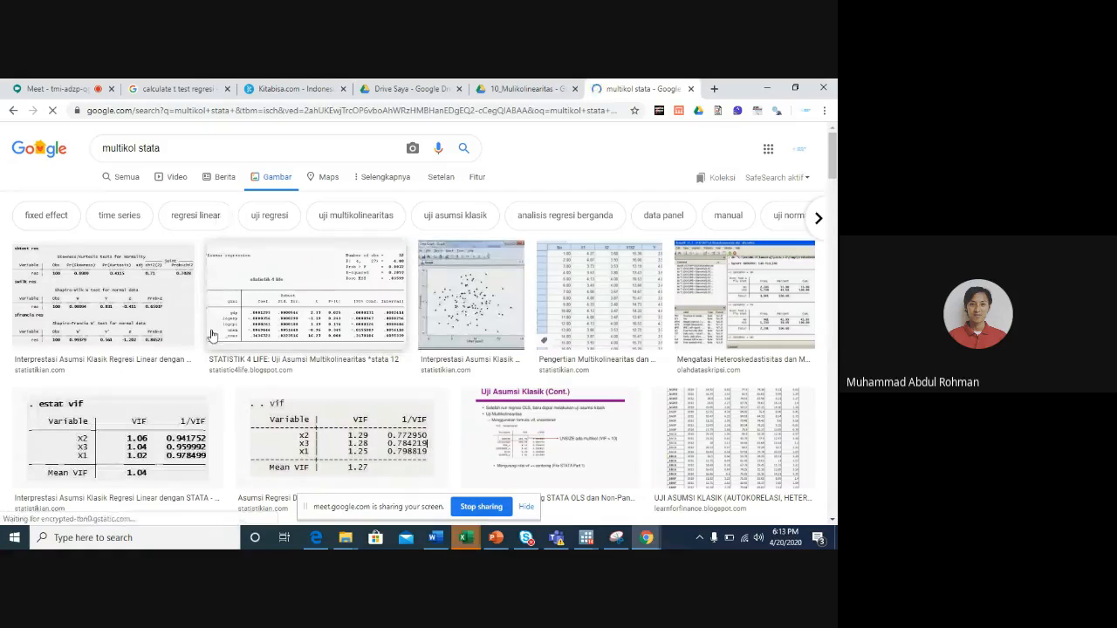
- Preview the VIF output image from REGRESI PANEL DENGAN STATA - PART2 among the image results
scroll(230, 440, "down", 4)
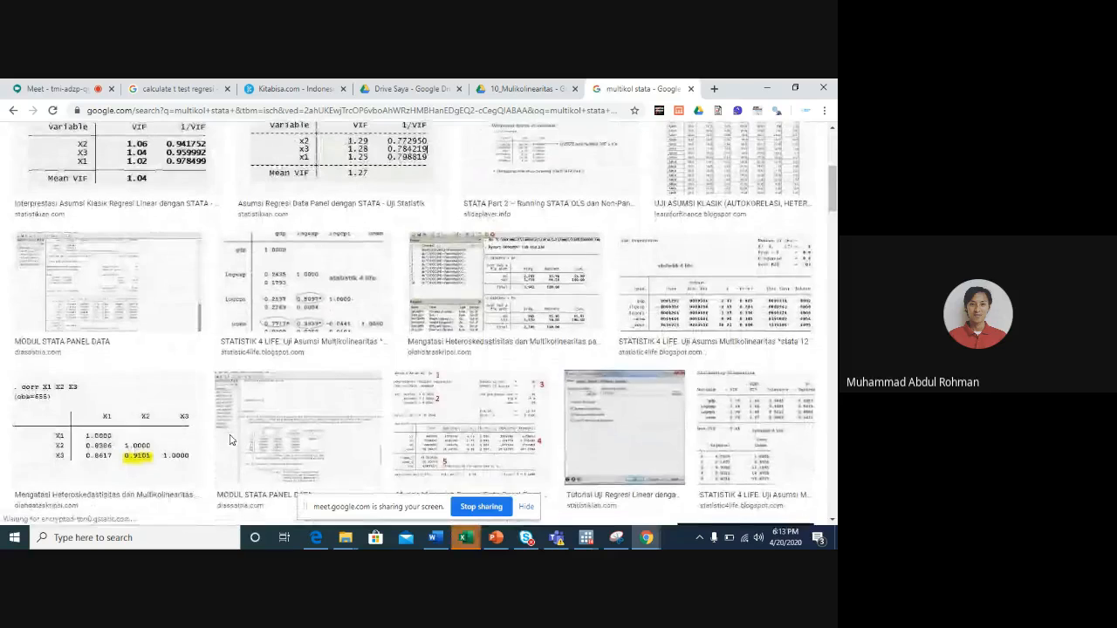
scroll(192, 384, "down", 1)
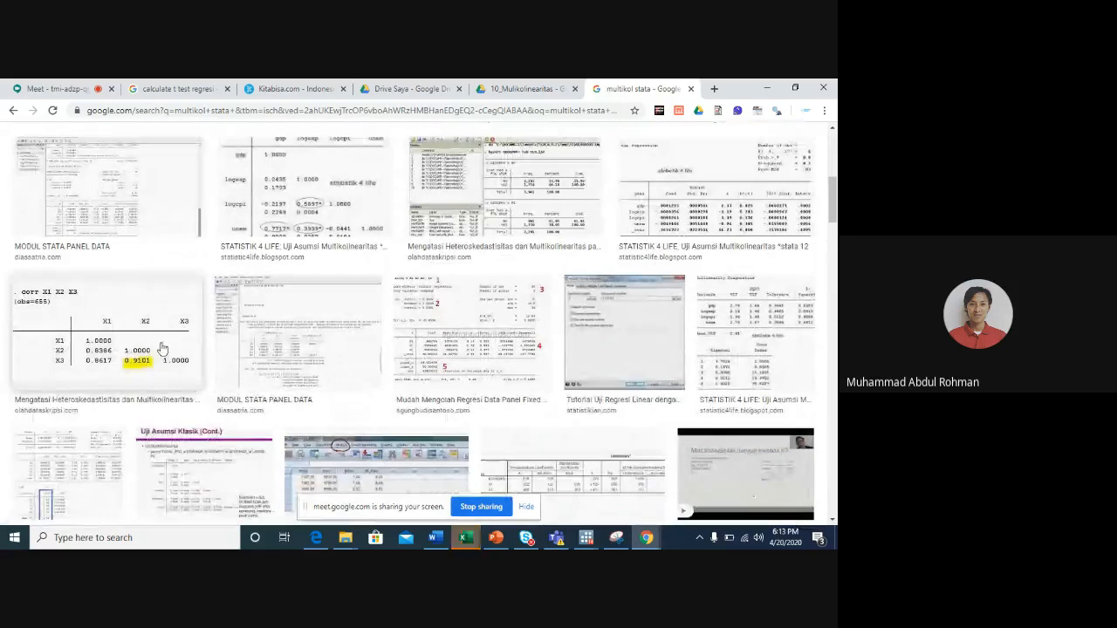
left_click(67, 489)
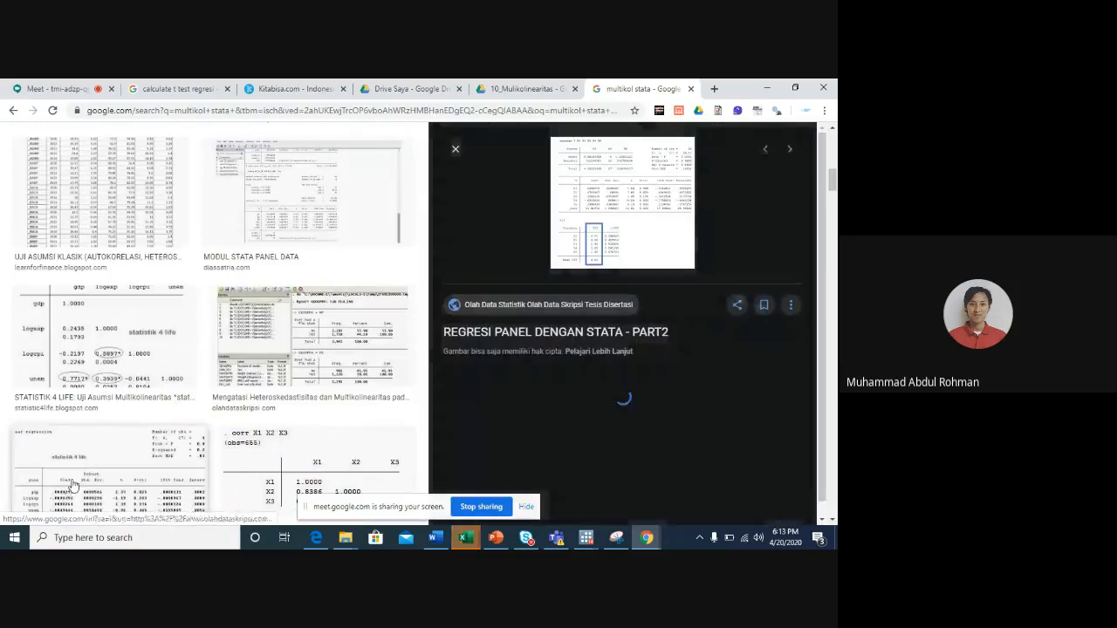
scroll(613, 310, "down", 1)
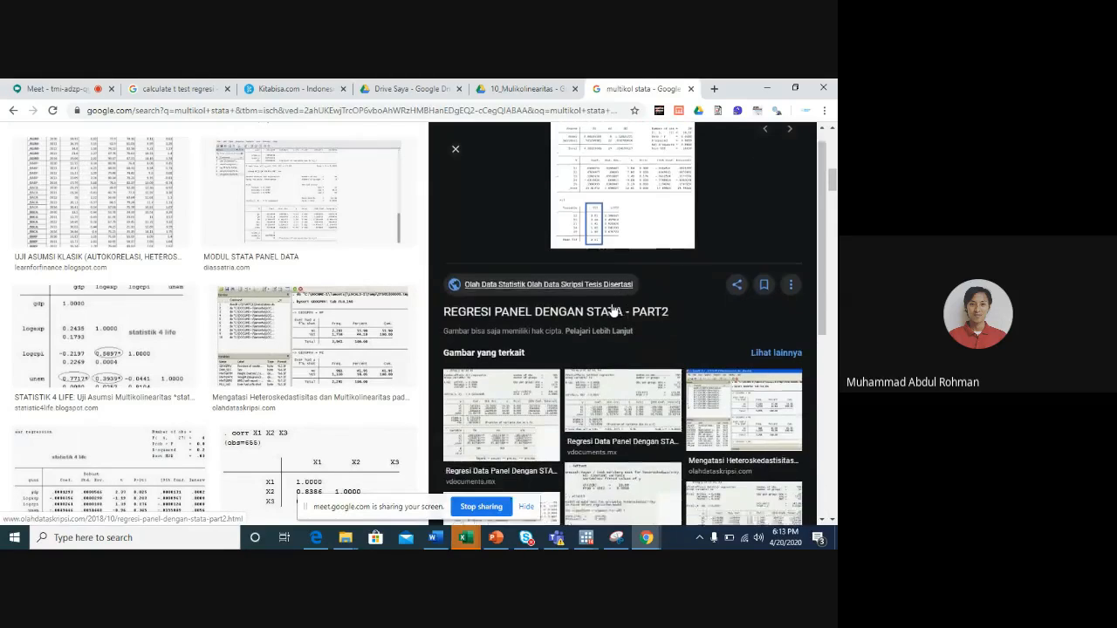
scroll(291, 407, "down", 2)
scroll(292, 406, "down", 1)
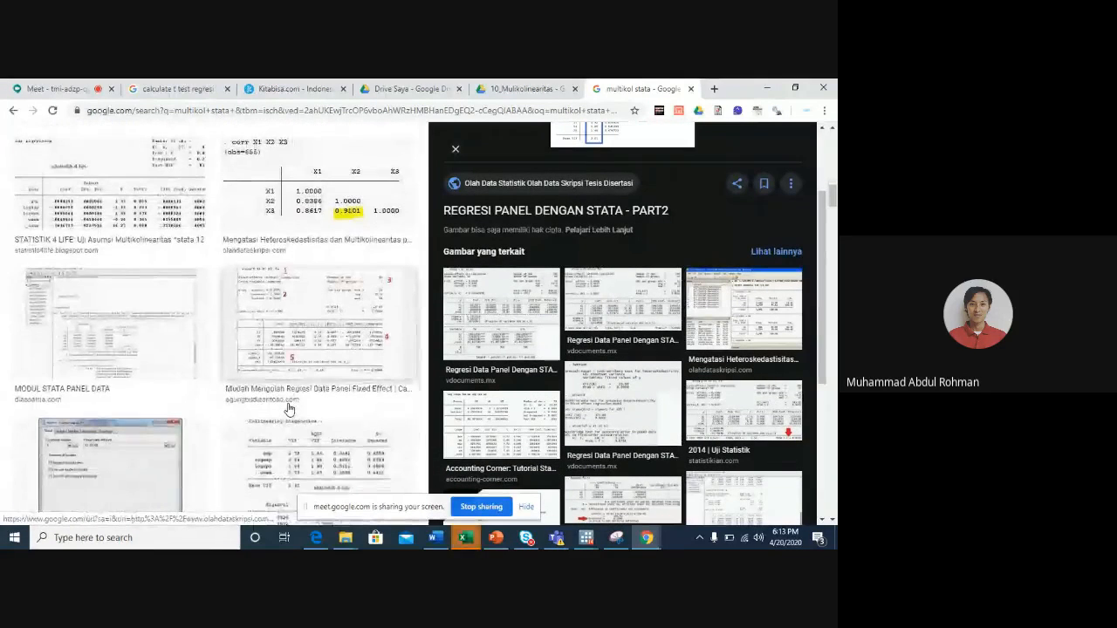
- Preview the corr X1 X2 X3 correlation matrix, look through further multicollinearity images, and return to Stata
left_click(348, 190)
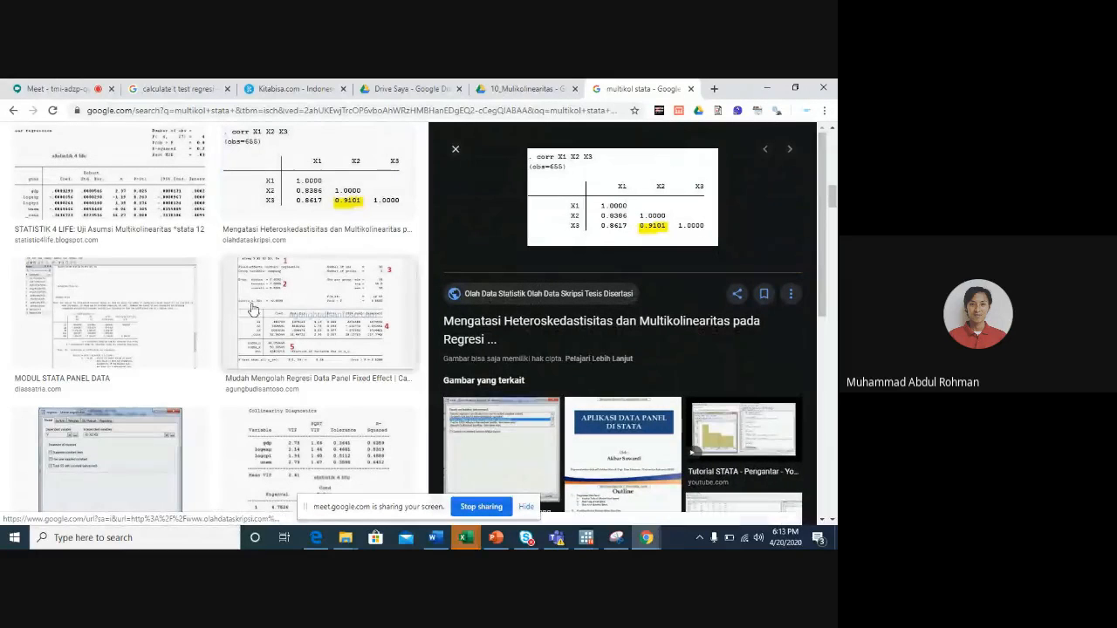
scroll(230, 346, "down", 3)
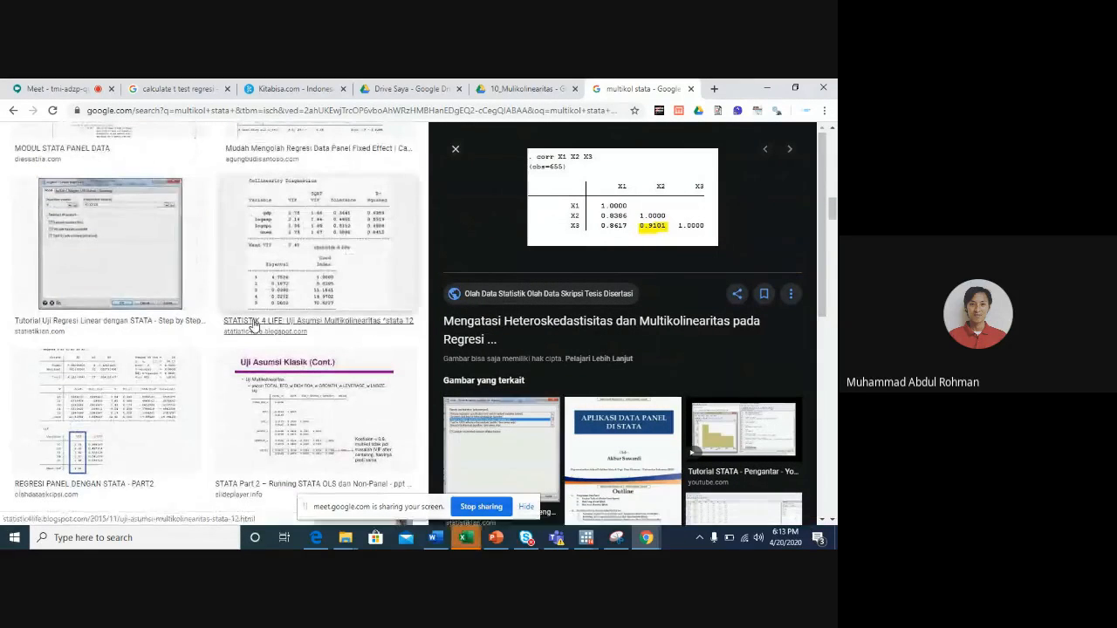
scroll(191, 388, "down", 1)
scroll(193, 390, "down", 7)
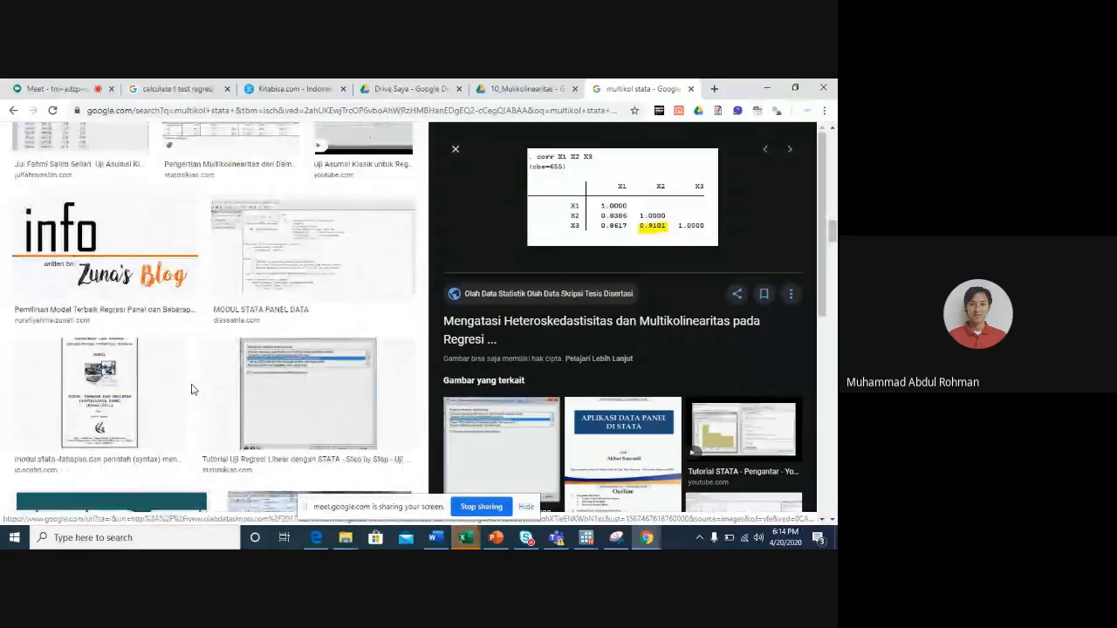
scroll(193, 391, "down", 5)
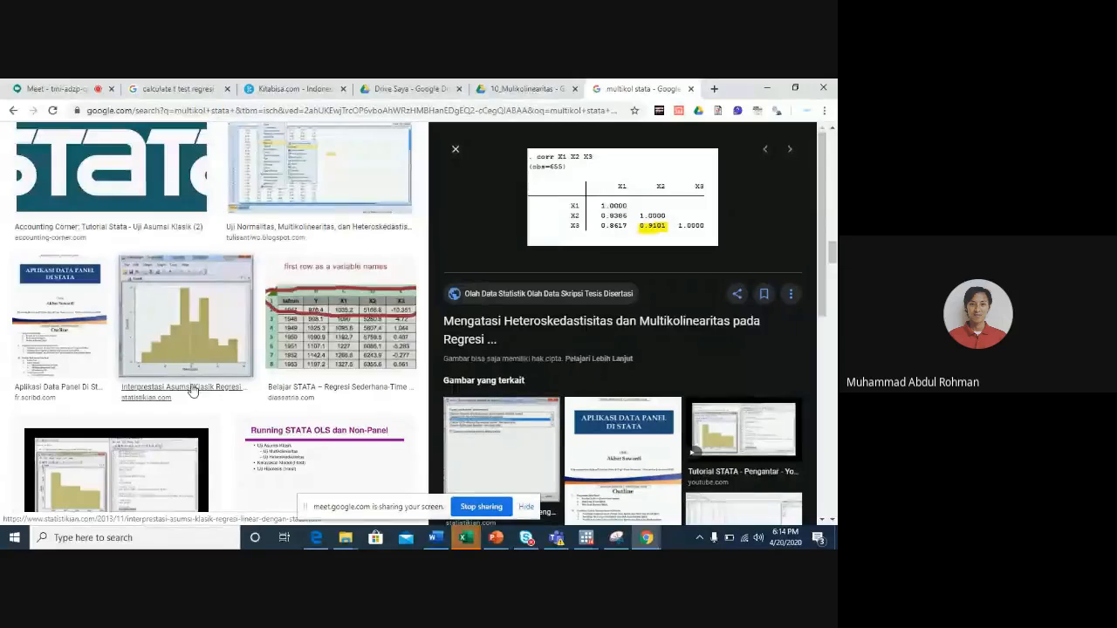
scroll(193, 390, "down", 5)
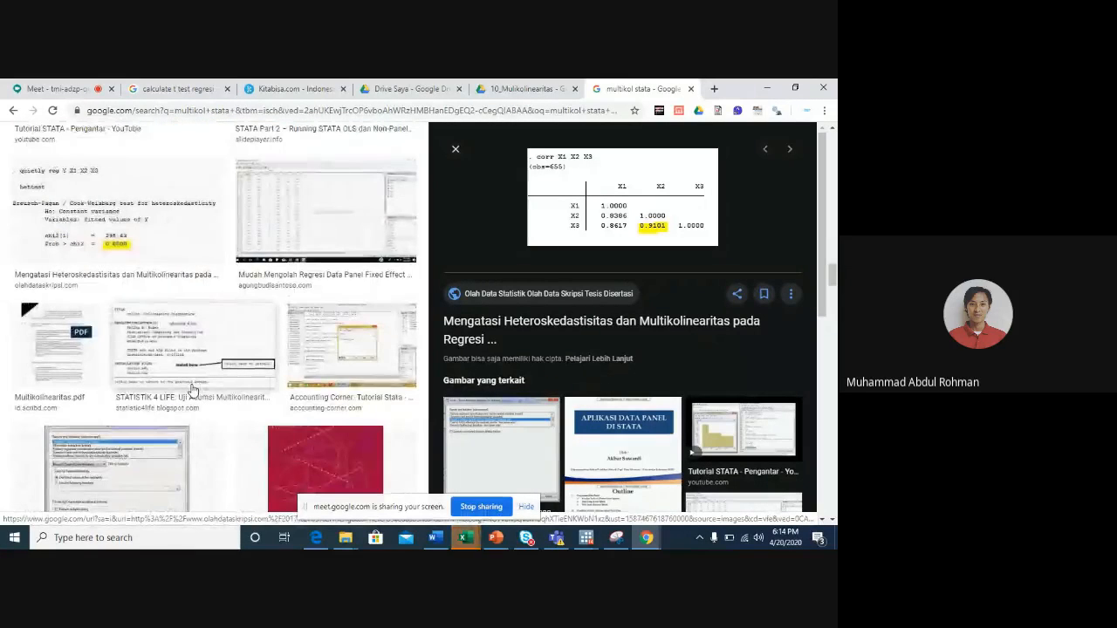
scroll(193, 390, "up", 15)
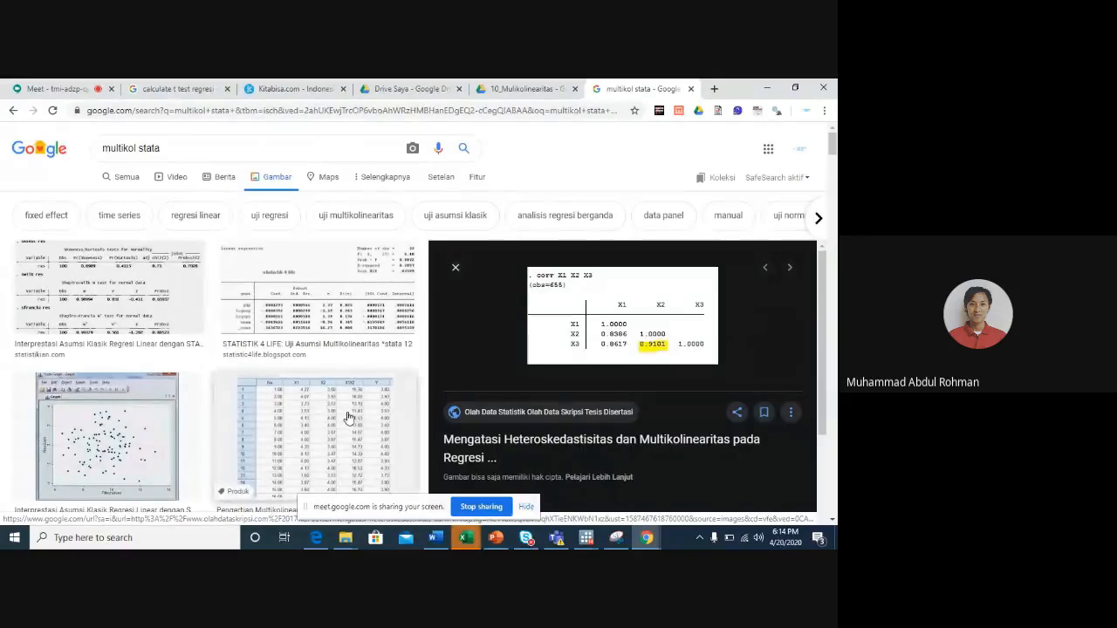
scroll(349, 418, "down", 3)
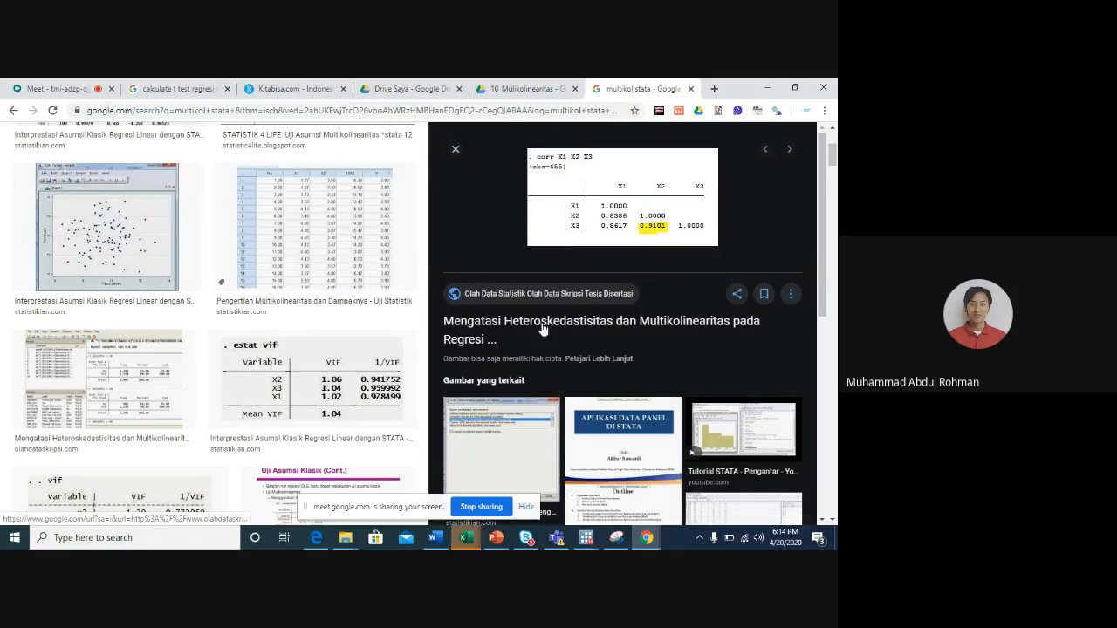
scroll(546, 333, "down", 3)
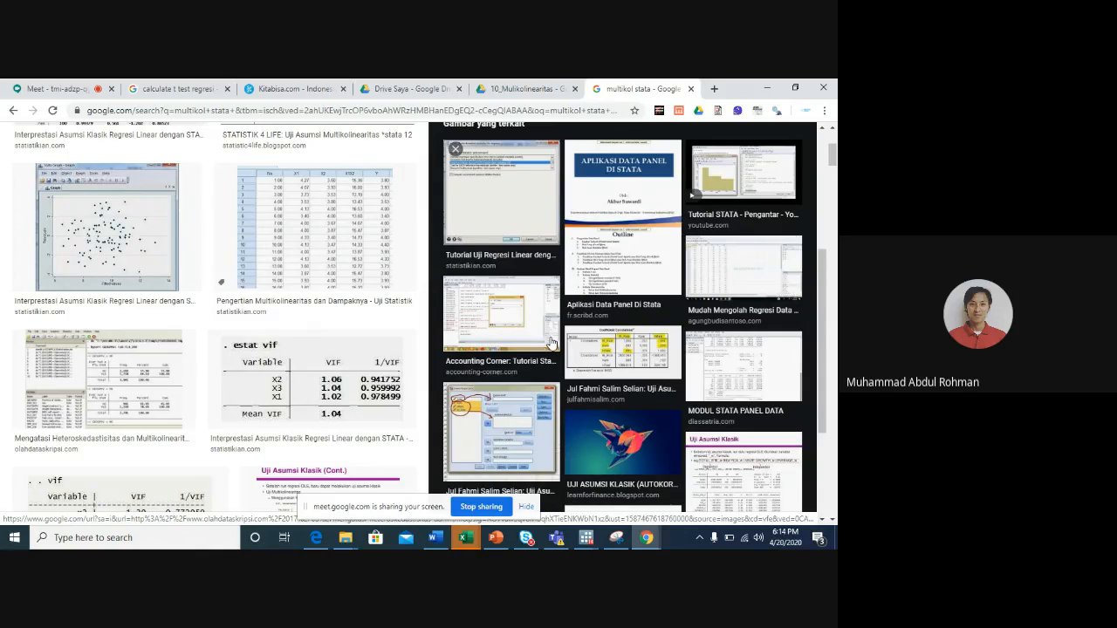
scroll(551, 343, "up", 4)
scroll(550, 343, "up", 3)
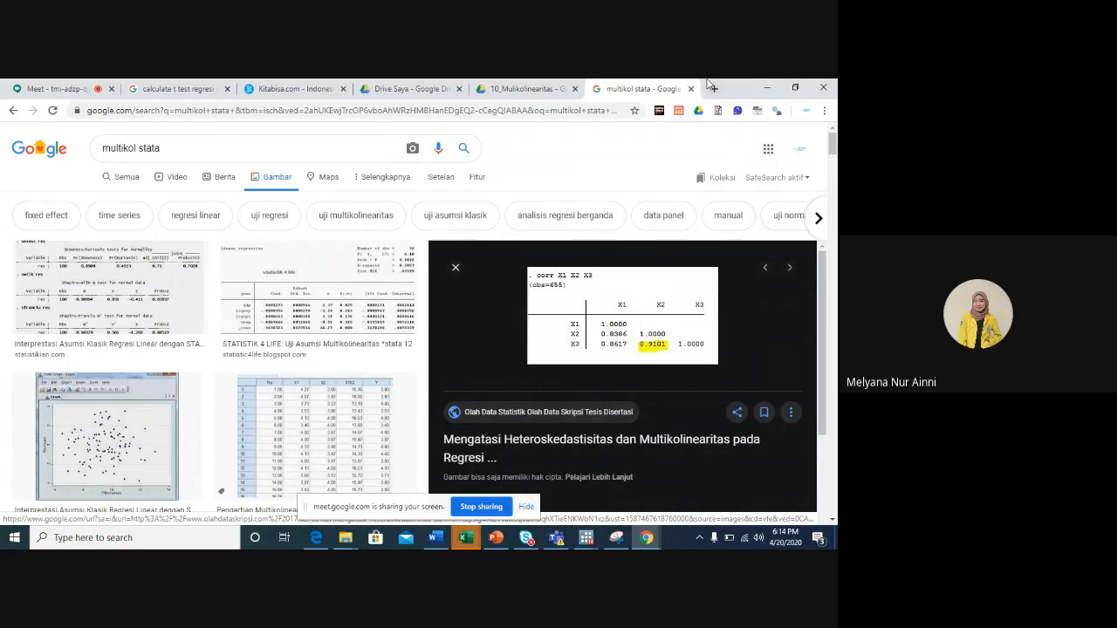
left_click(767, 87)
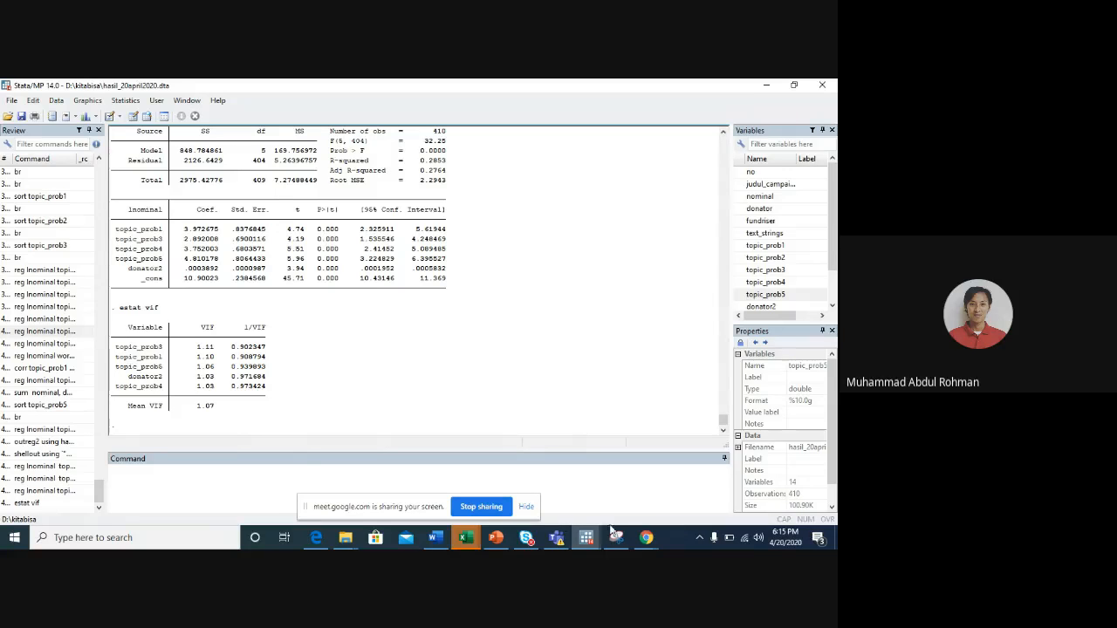
- Switch to the Google Meet call in Chrome and stop sharing the screen
mouse_move(646, 536)
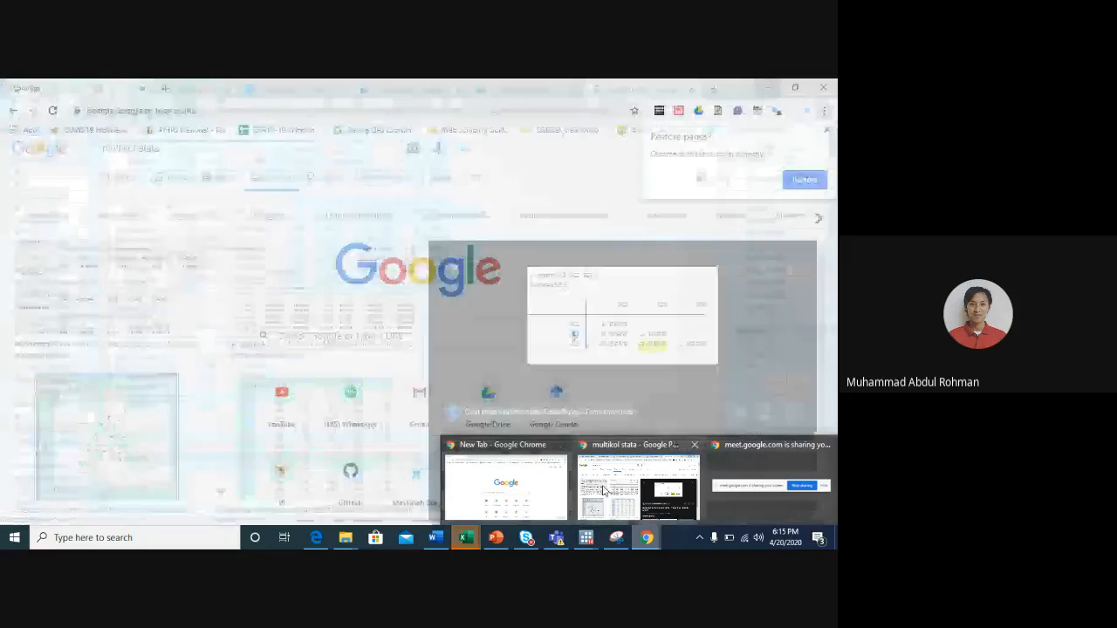
left_click(602, 491)
left_click(54, 88)
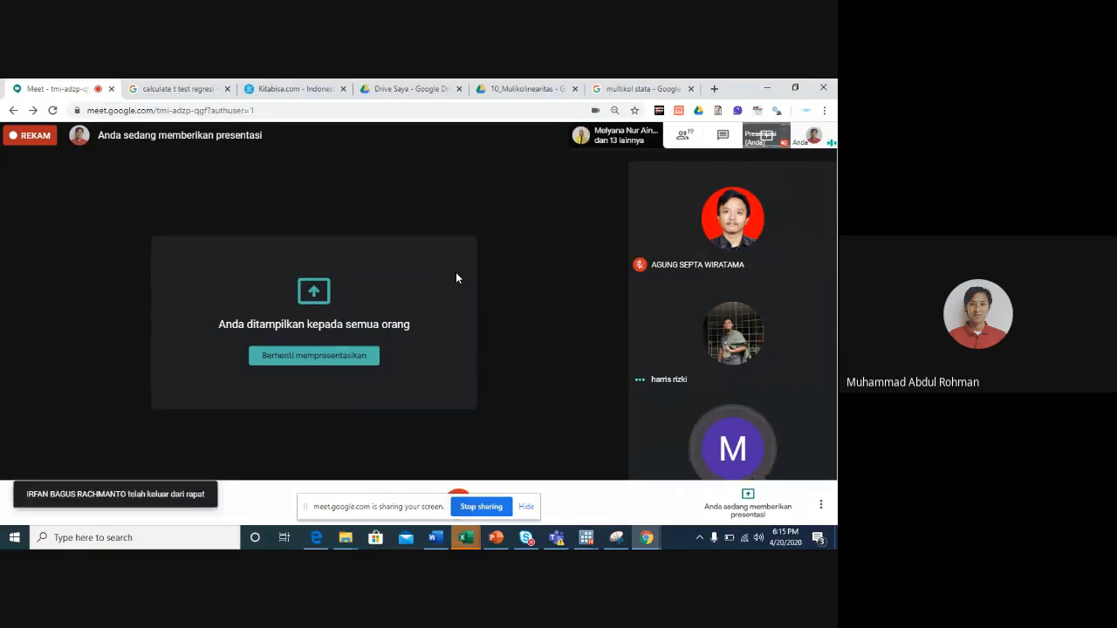
left_click(468, 508)
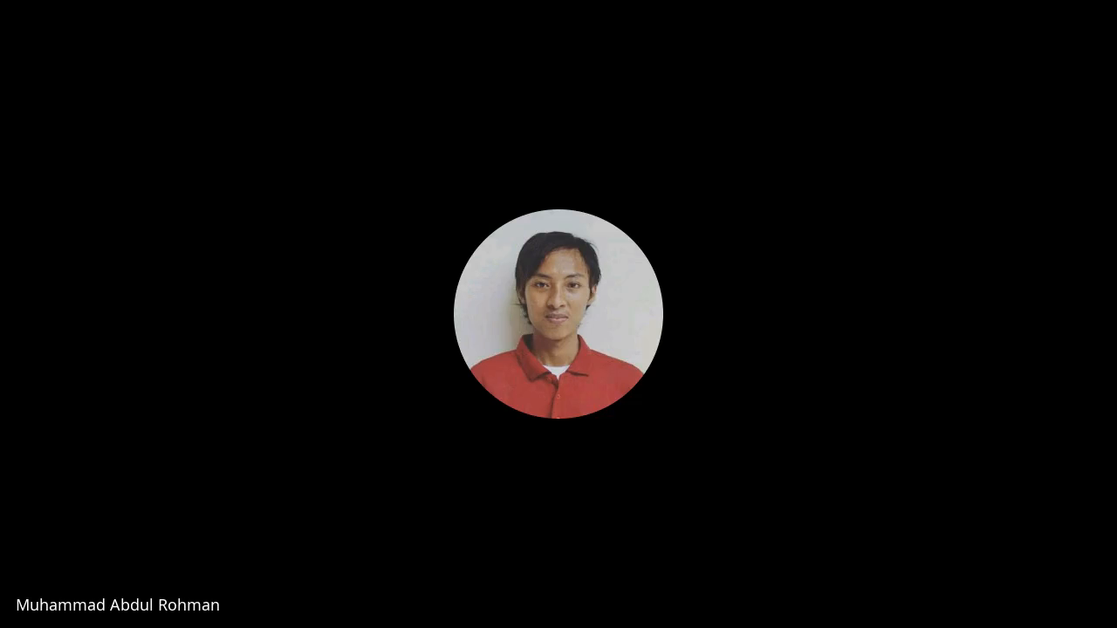